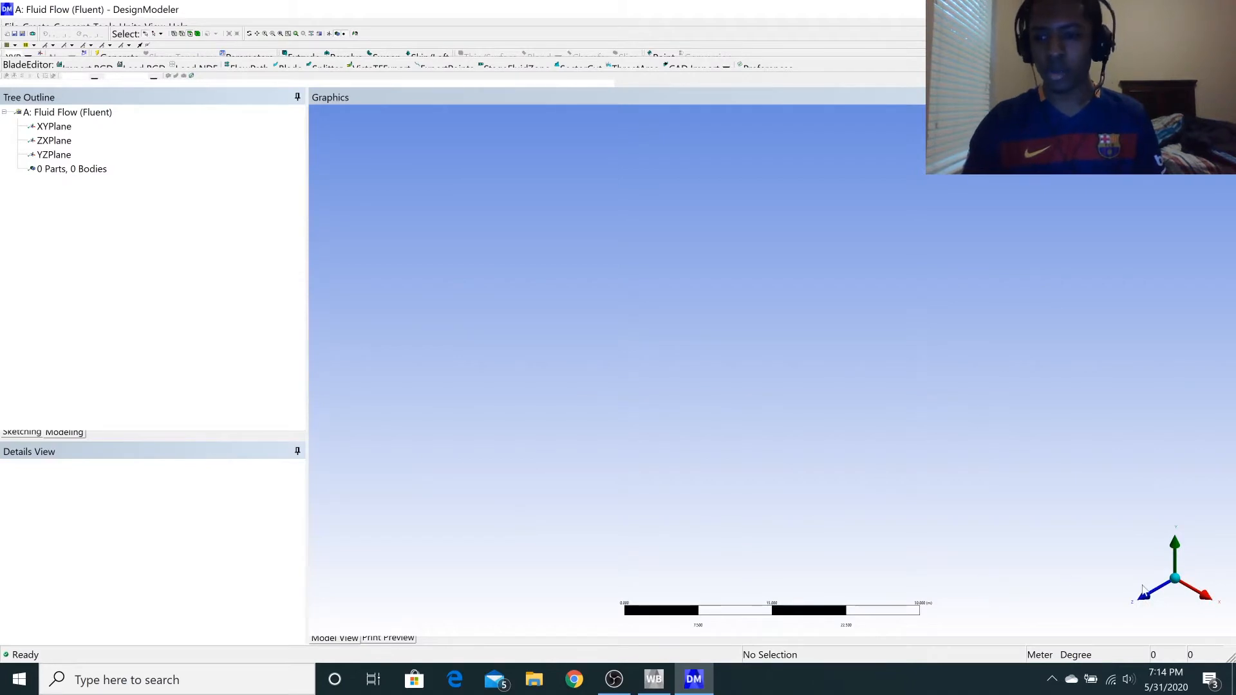
Select the XY plane, view it face-on and switch to sketching on it.
click(56, 128)
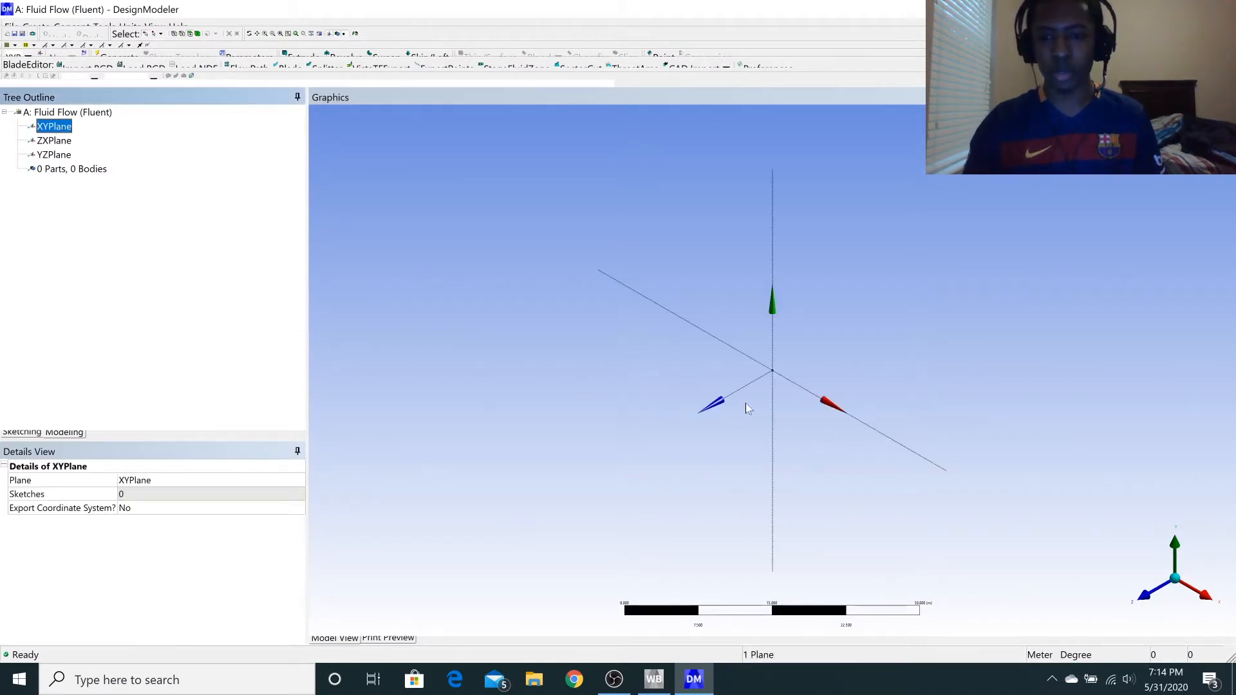
click(1146, 588)
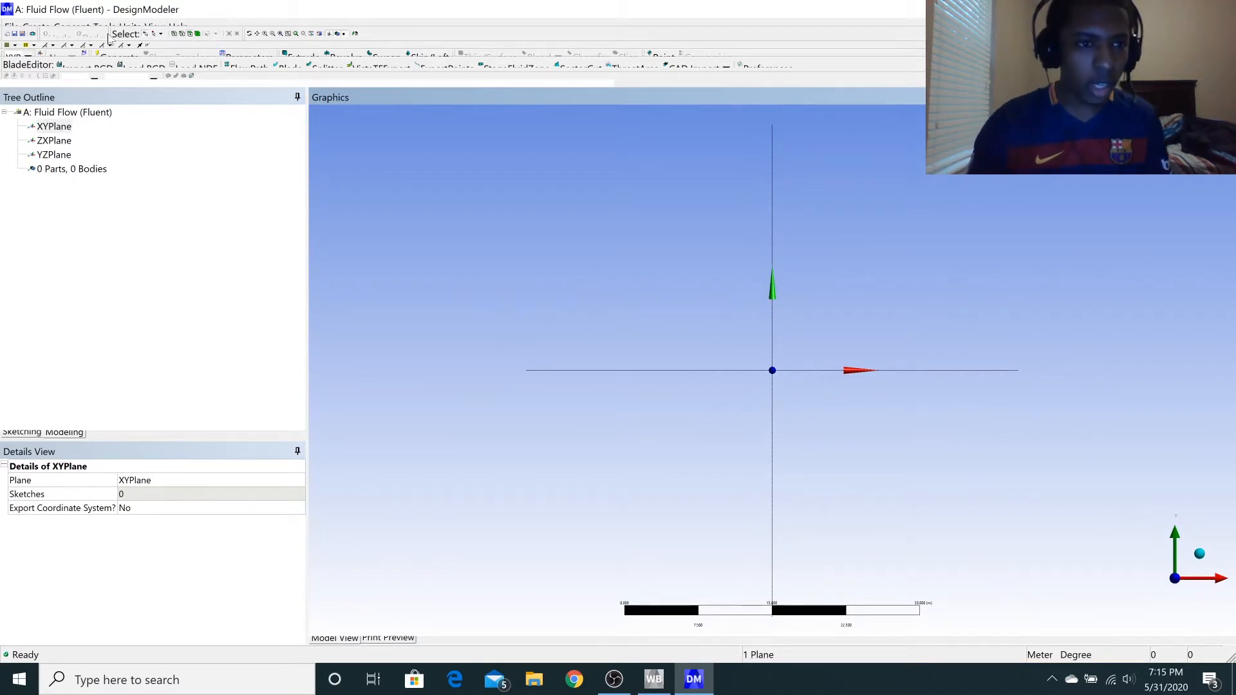
click(27, 433)
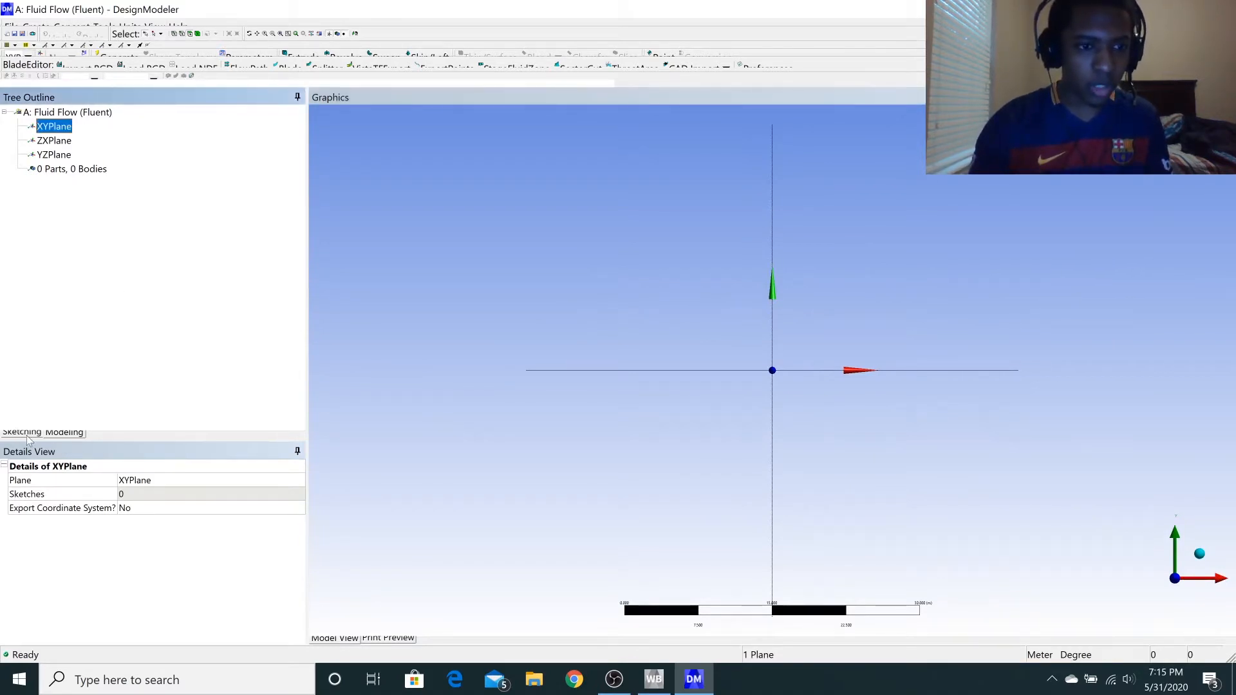
click(27, 434)
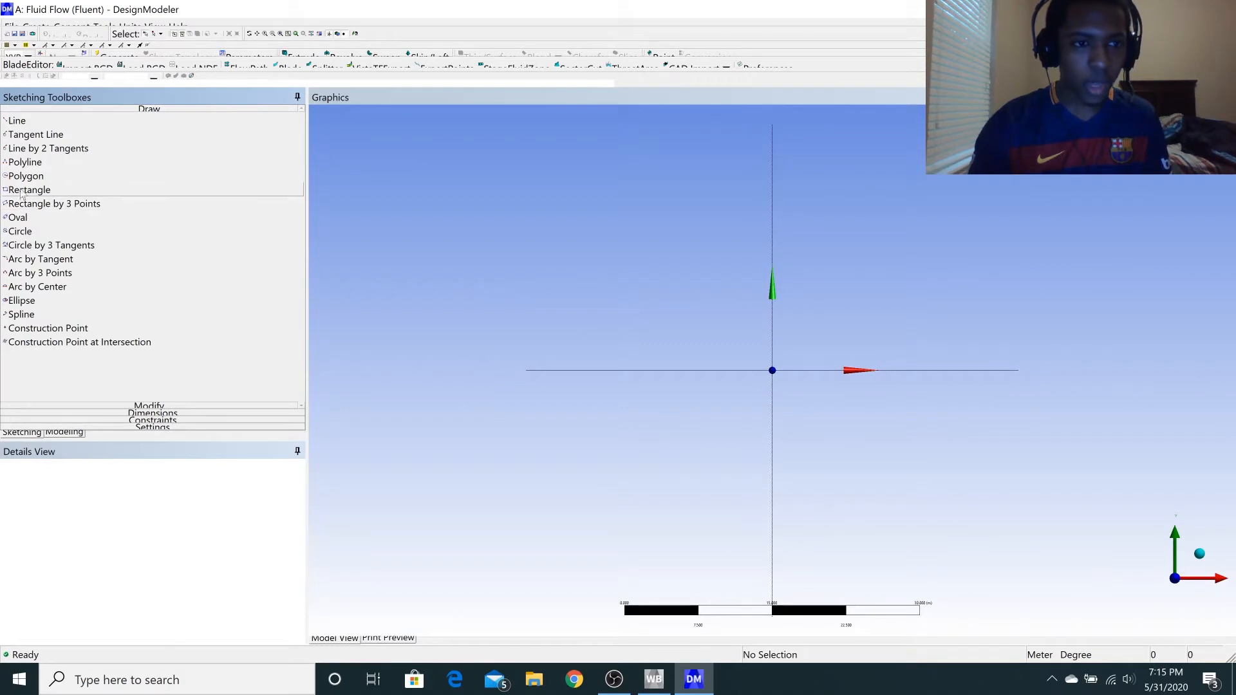
click(26, 191)
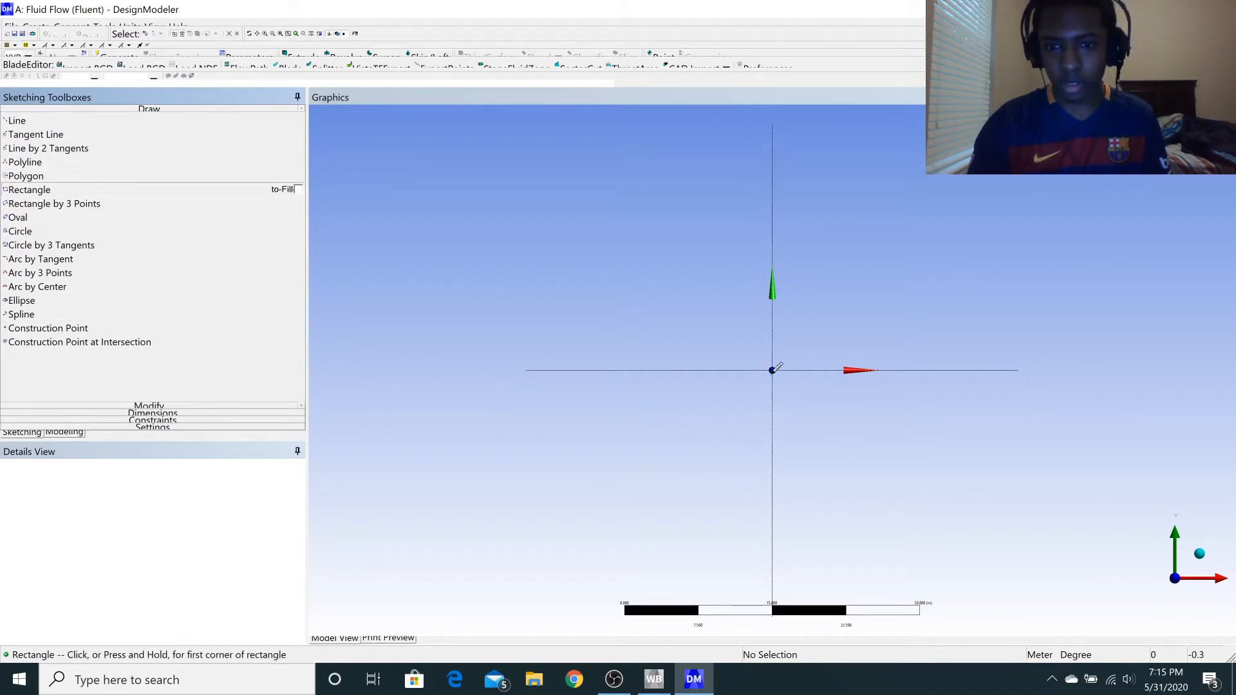
click(773, 371)
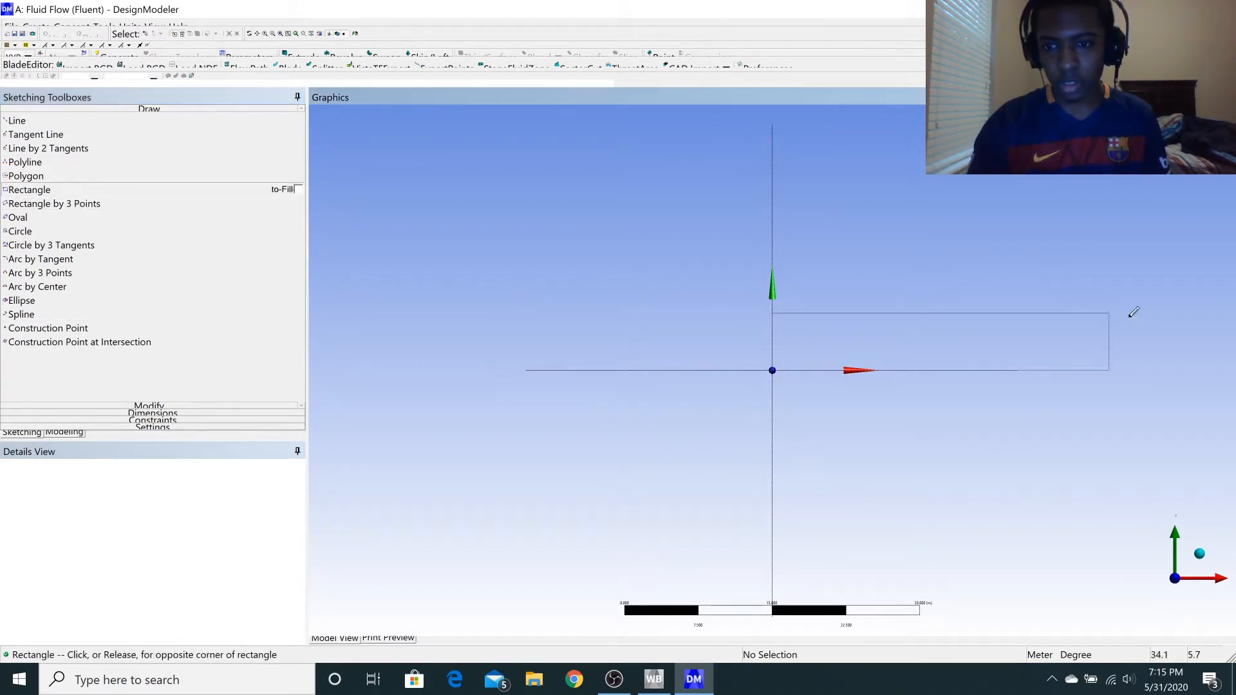
key(Escape)
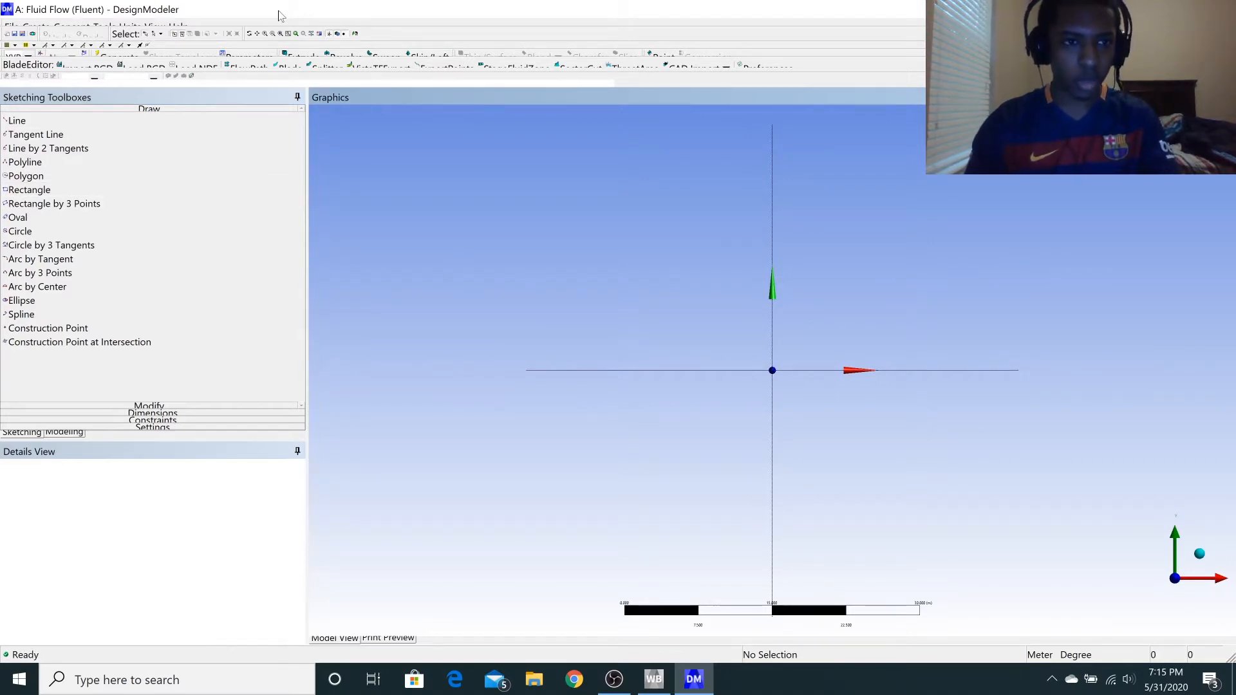
Set the length unit to millimeters.
click(132, 27)
click(127, 27)
click(102, 27)
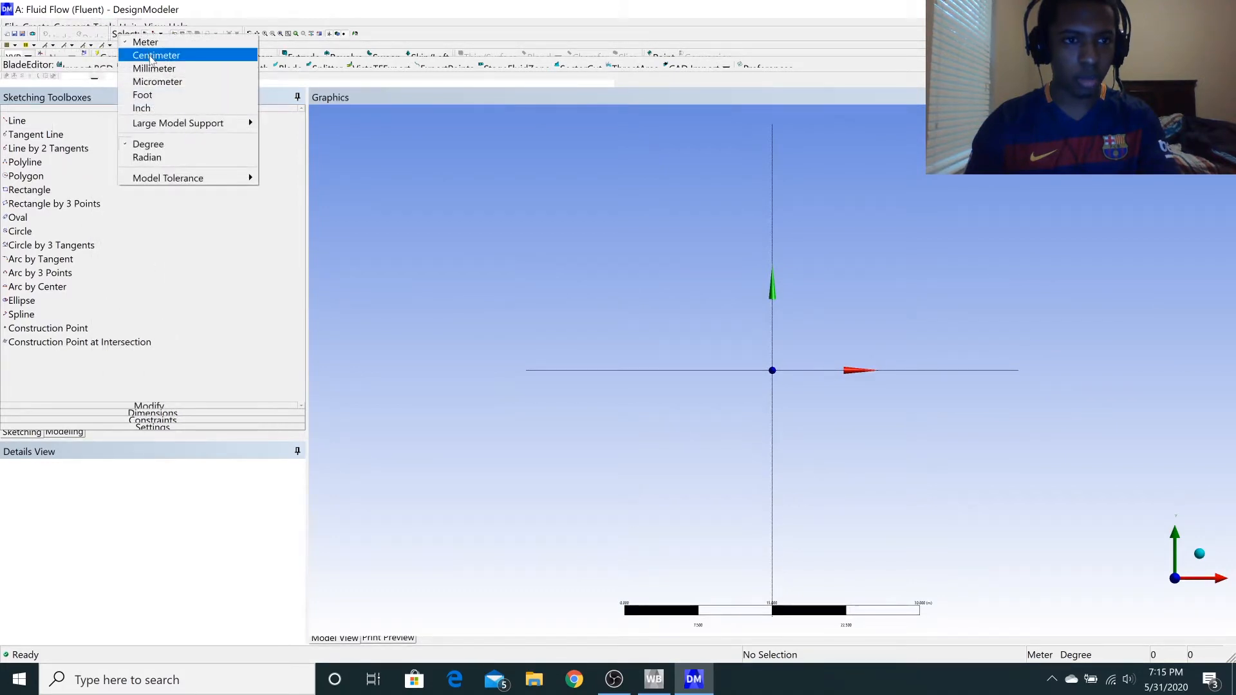
click(152, 68)
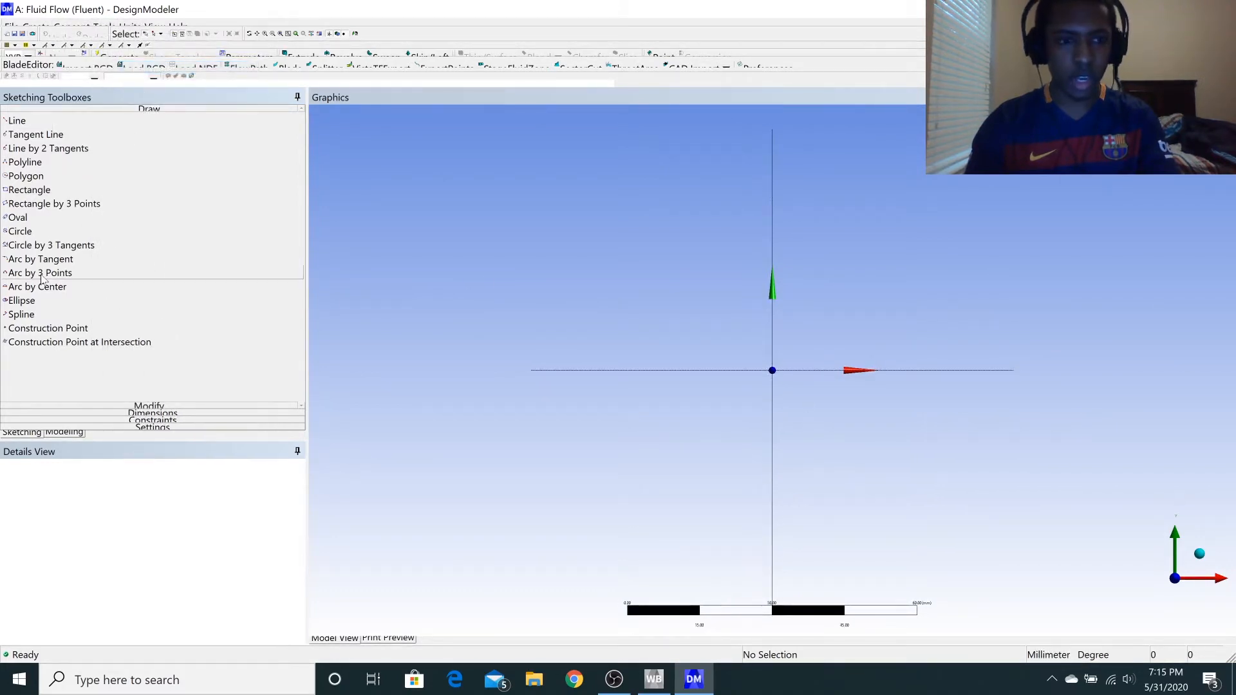
Sketch a rectangle about 252 mm long and 34 mm high from the origin along the positive X and Y axes.
click(32, 189)
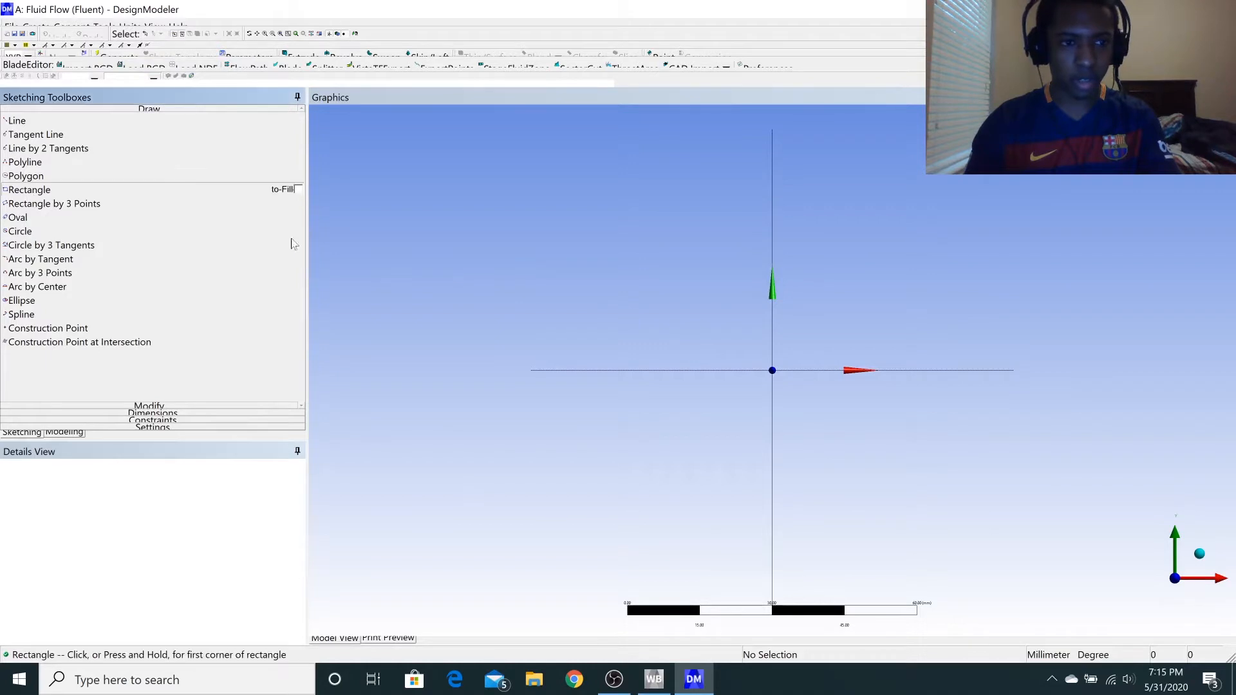
click(777, 369)
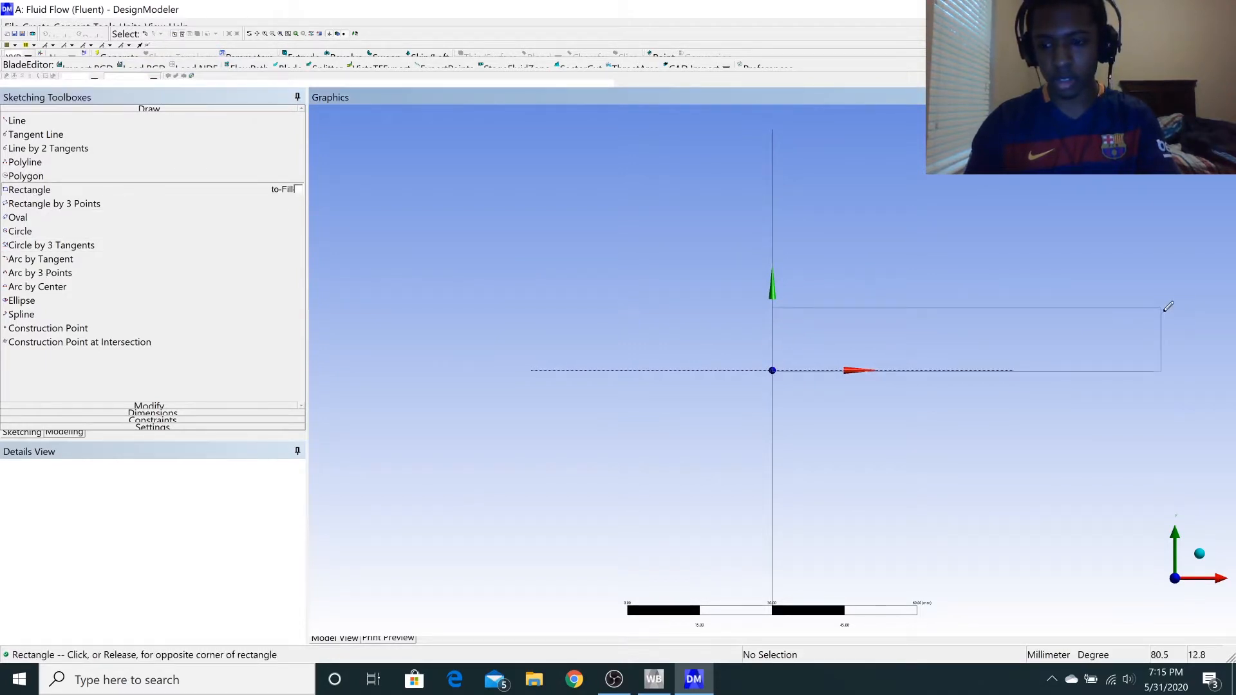
scroll(1170, 318, up, 1)
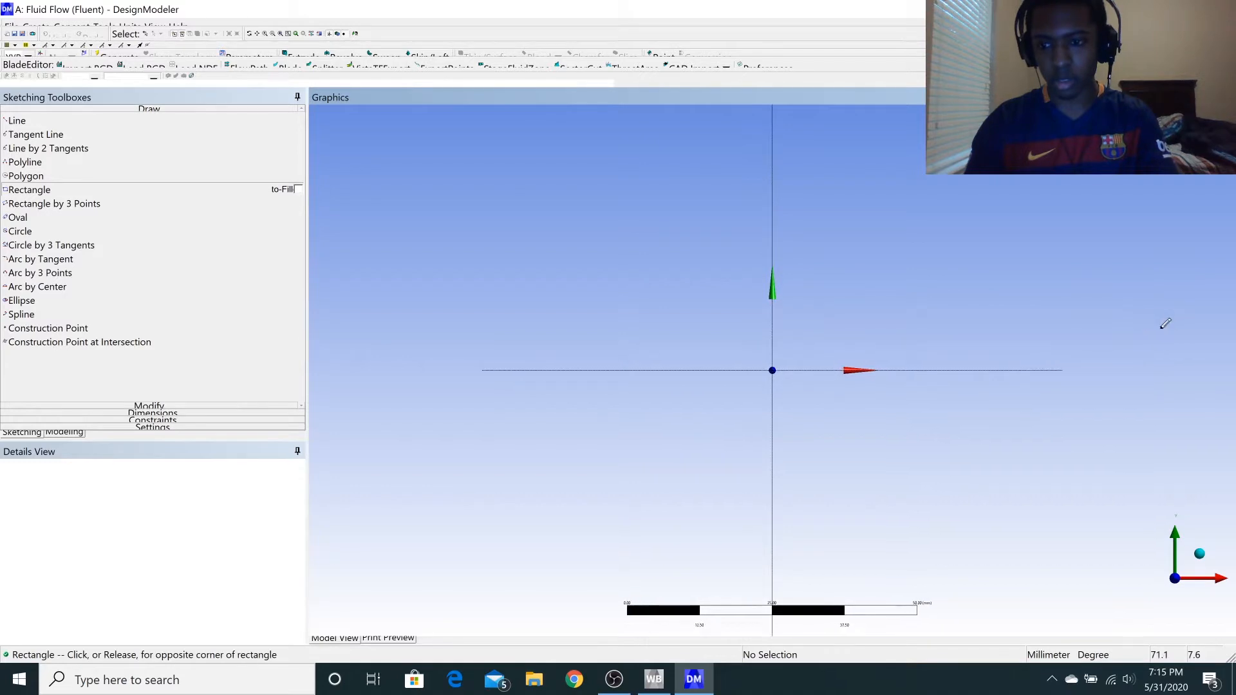
scroll(1163, 318, down, 2)
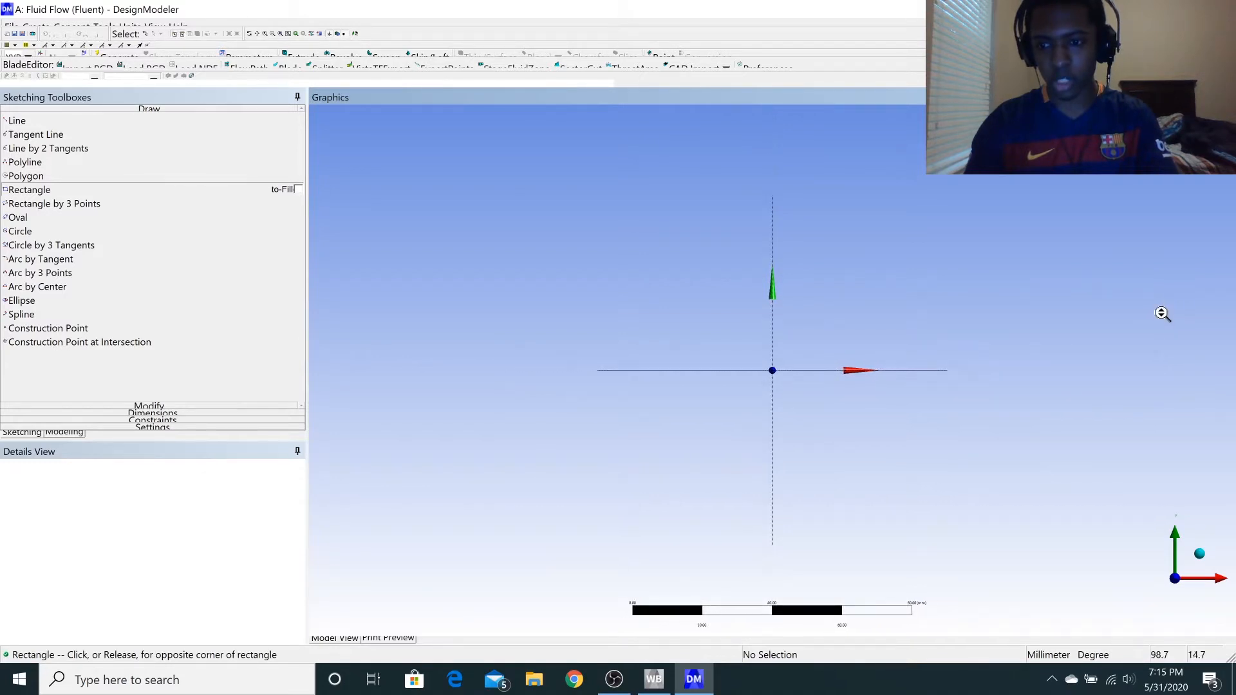
scroll(1197, 309, down, 1)
scroll(1209, 297, down, 2)
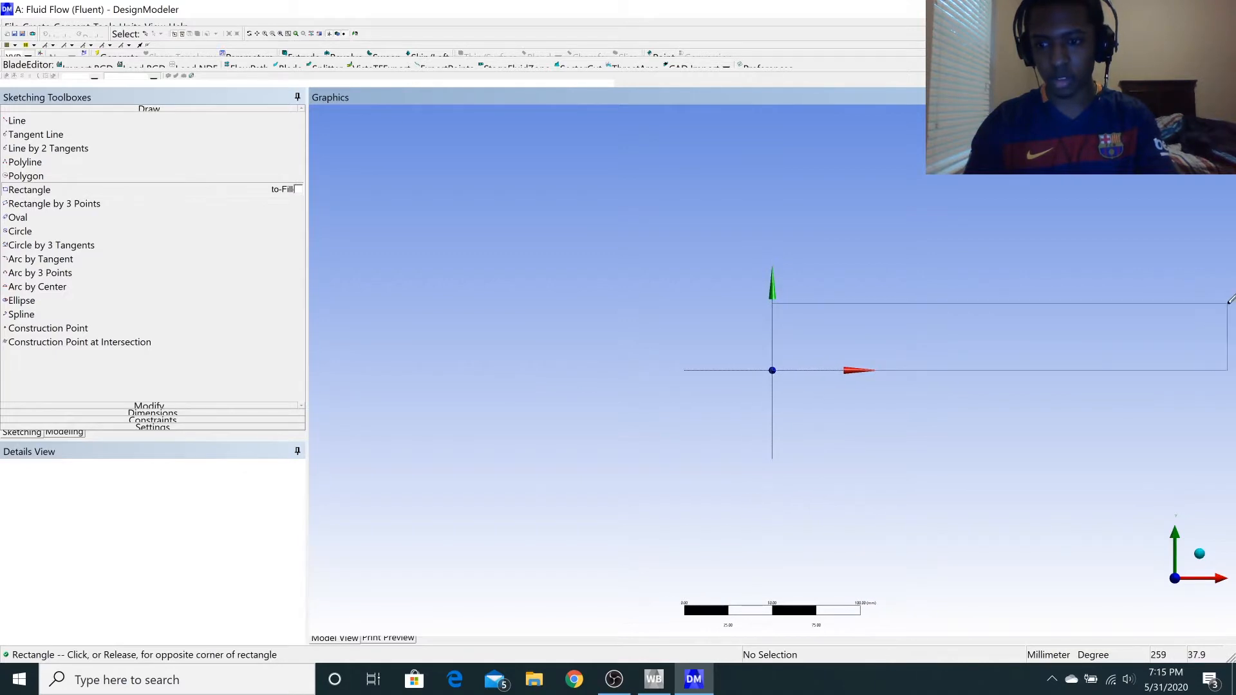
click(1216, 309)
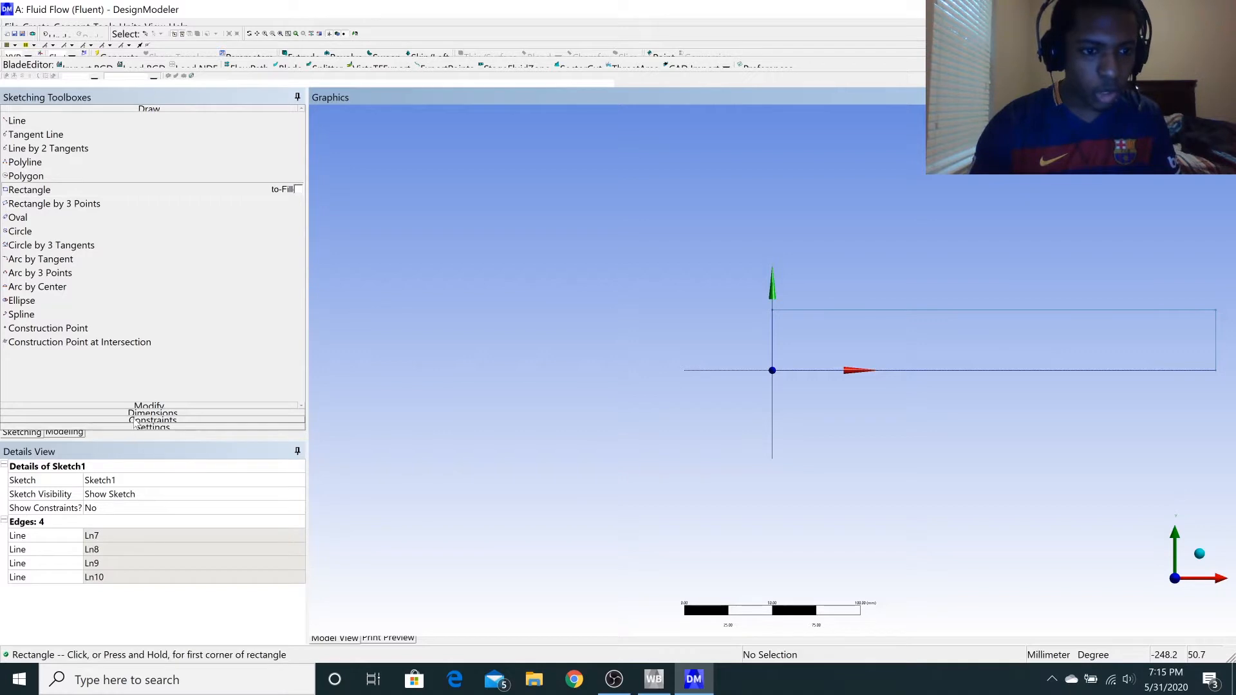
Add general dimensions to the rectangle's lower horizontal edge and to its vertical edge at the origin.
click(146, 413)
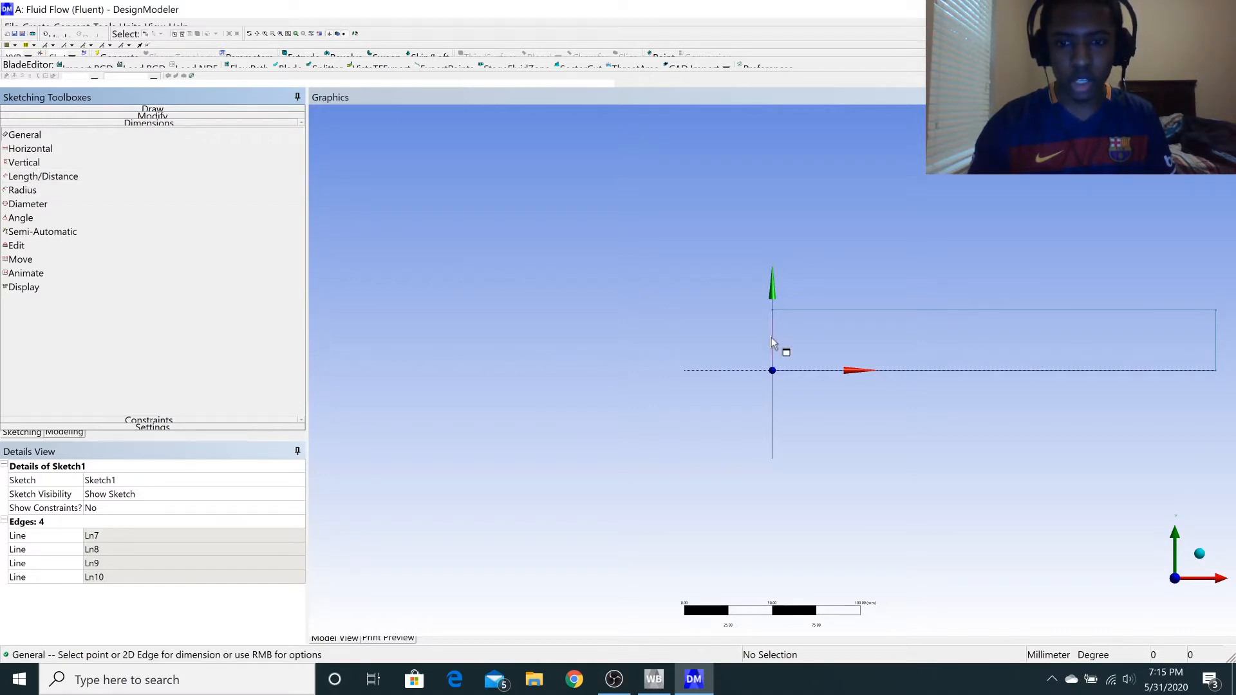
click(895, 372)
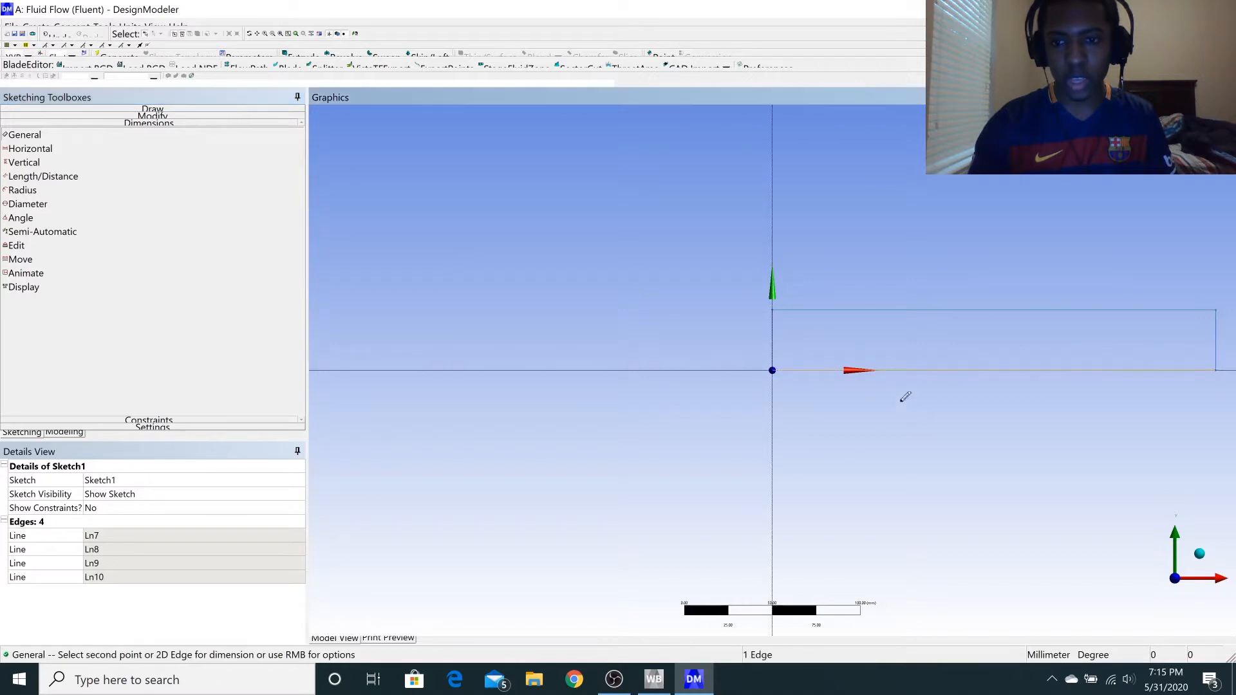
click(905, 470)
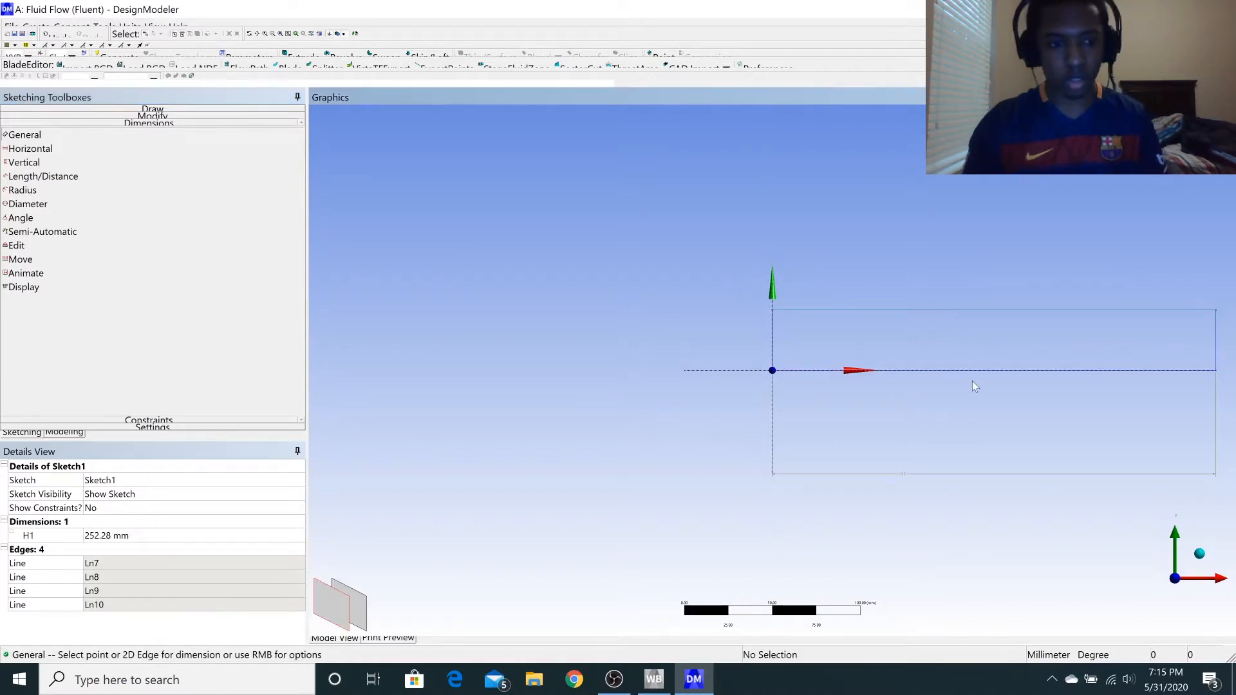
click(773, 341)
click(710, 336)
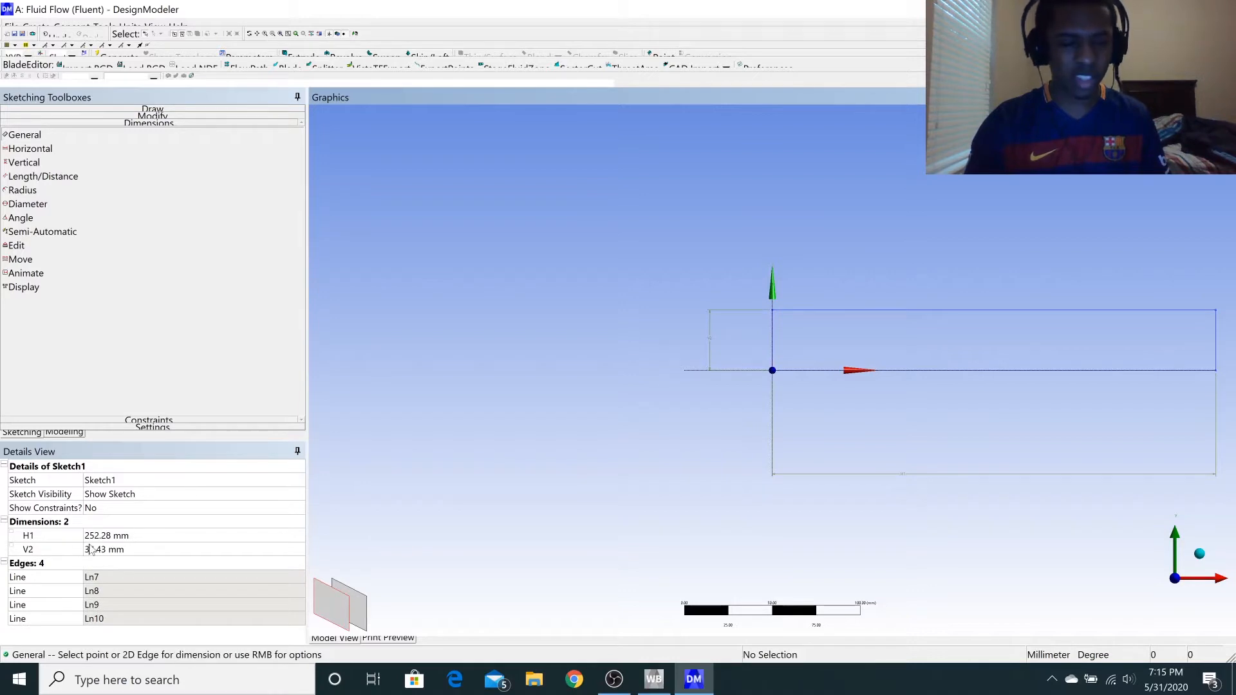
Set the rectangle's height to 5 mm and its length to 250 mm.
click(100, 550)
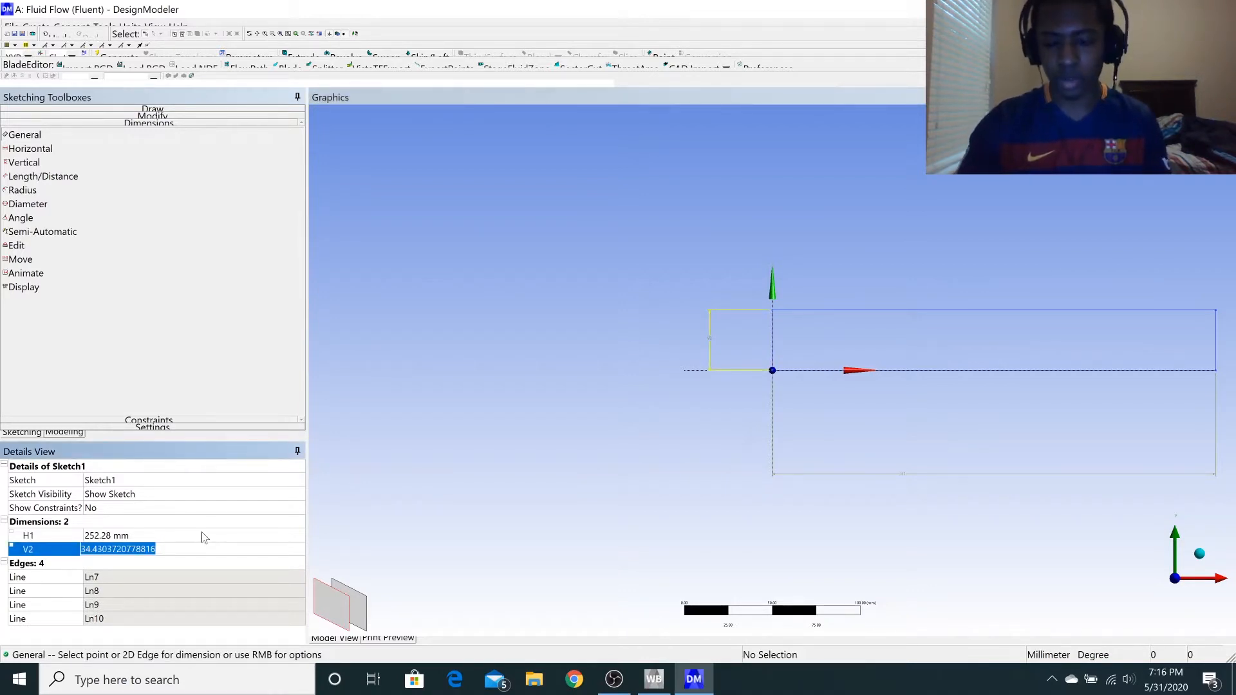
text(5)
key(Return)
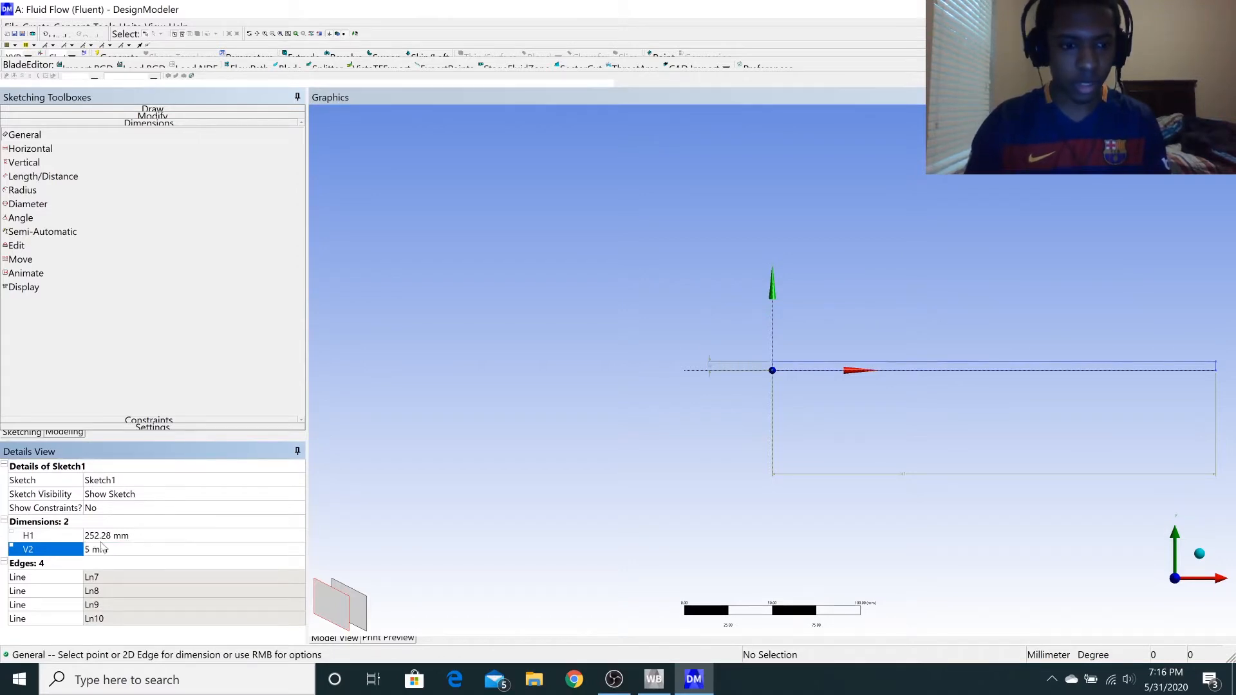
click(103, 536)
text(250)
key(Return)
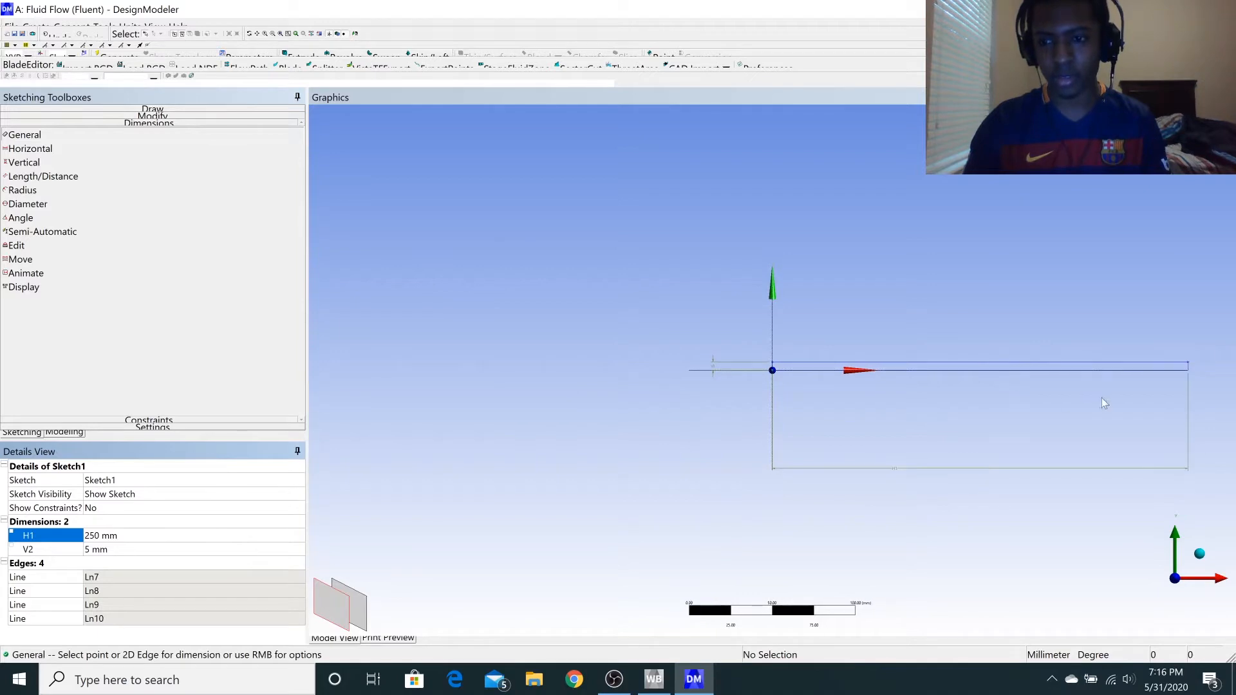
Create a surface from the rectangle sketch by applying its four edges as base objects, and generate it.
ctrl+middle_drag(1033, 367, 886, 359)
scroll(885, 358, down, 3)
scroll(804, 386, up, 2)
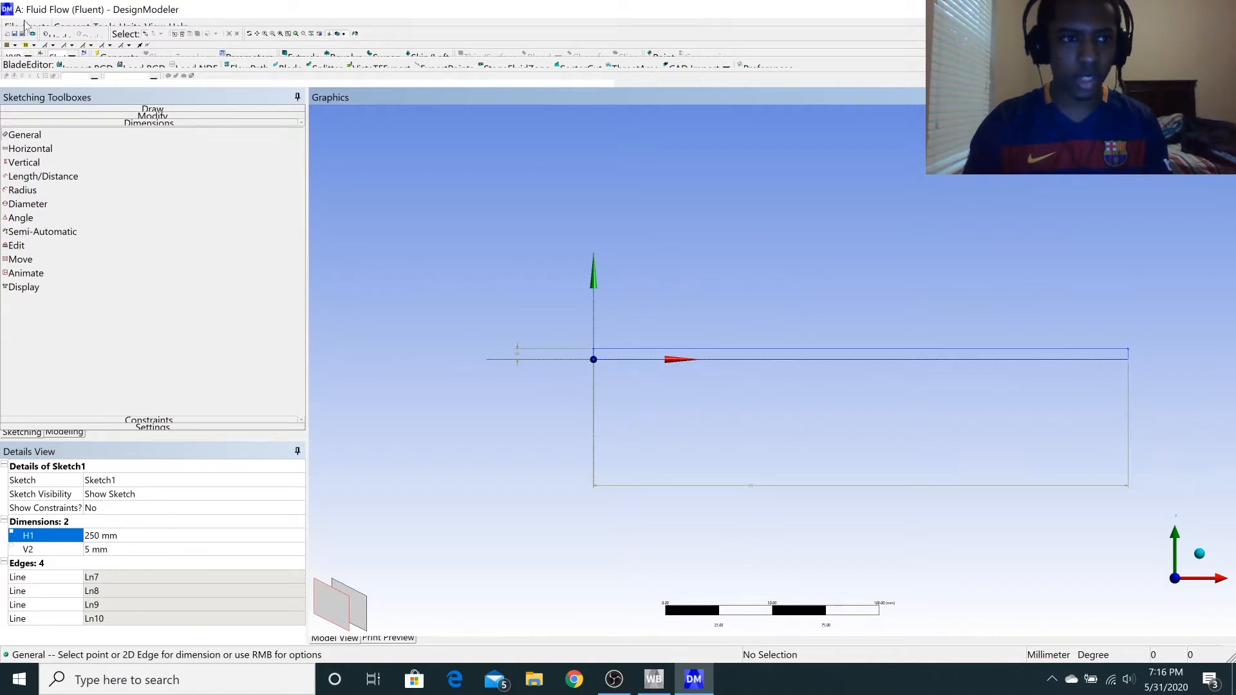
click(62, 29)
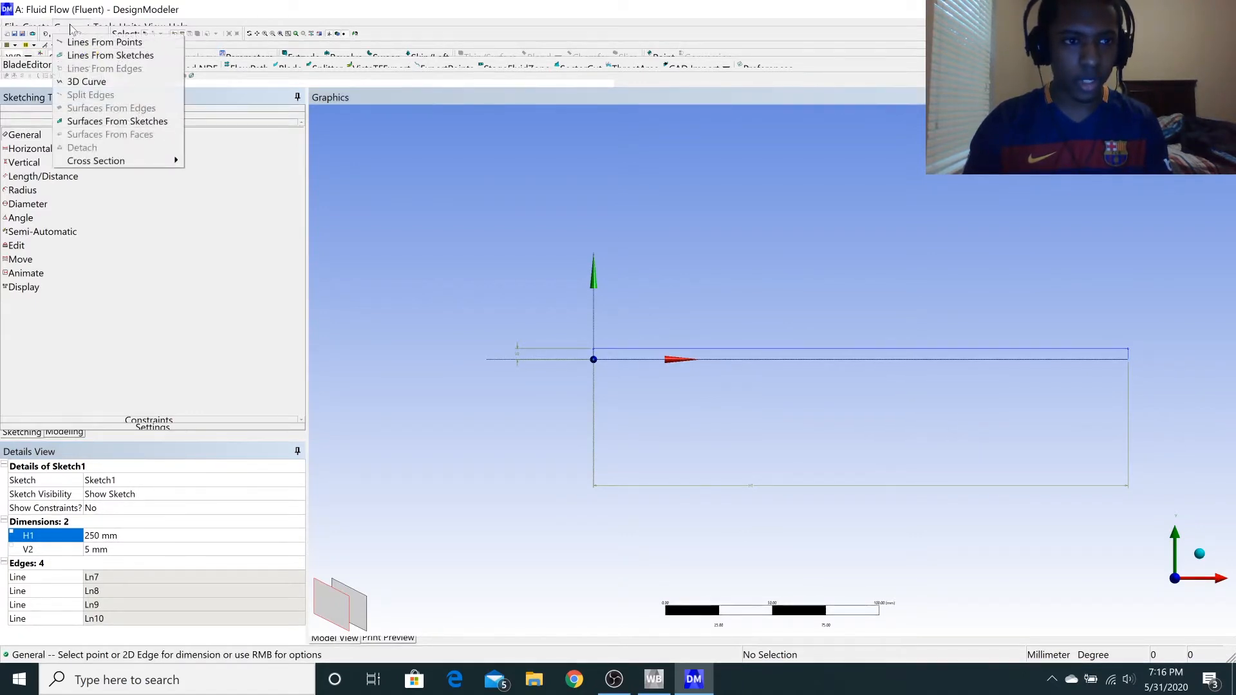
click(87, 29)
click(65, 27)
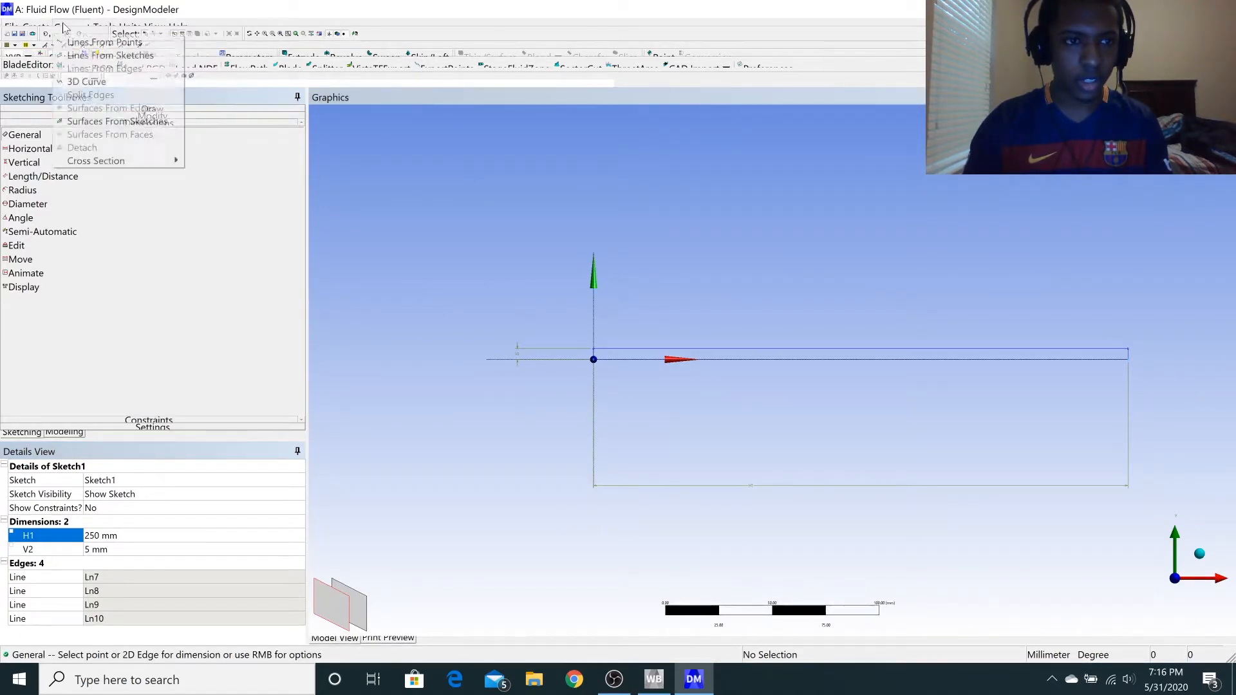
click(117, 121)
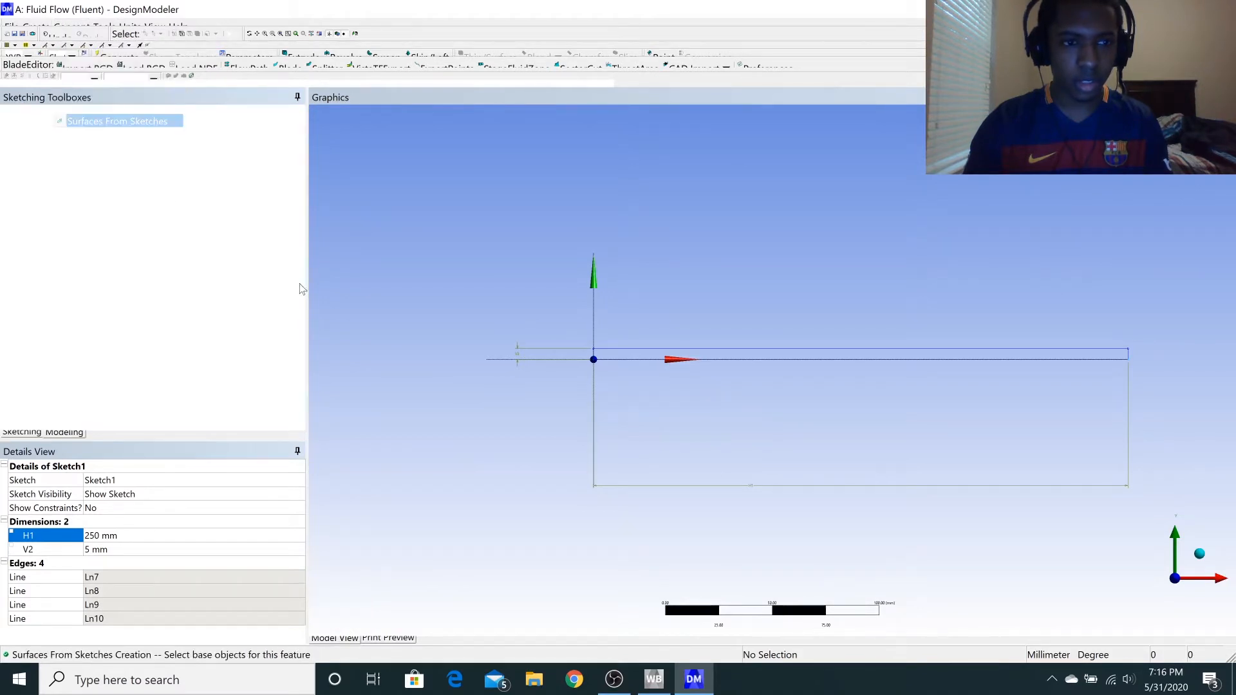
click(594, 359)
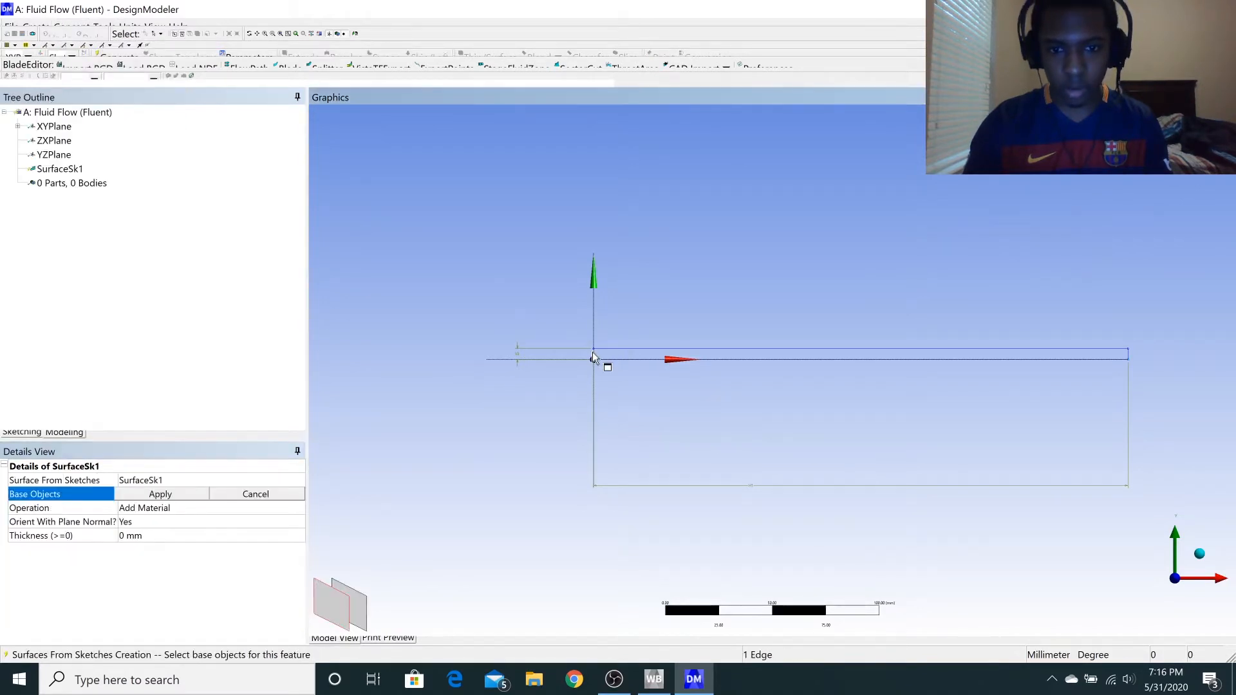
ctrl+click(636, 349)
ctrl+click(651, 360)
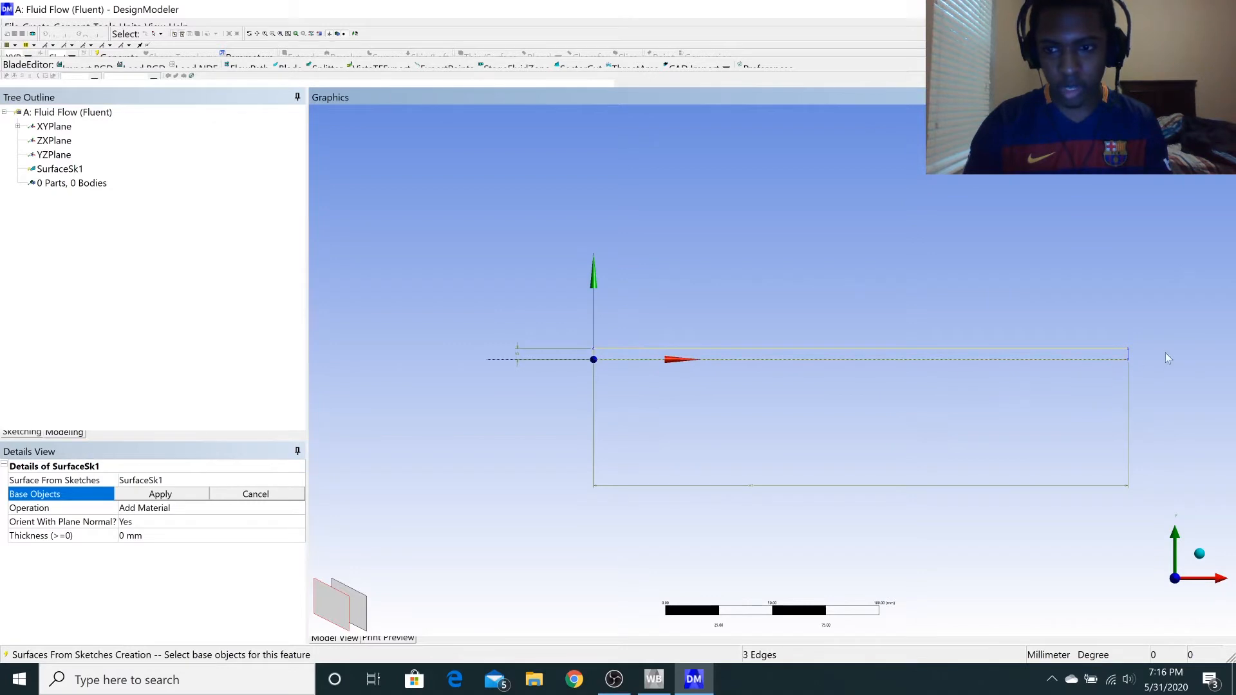
ctrl+click(1129, 362)
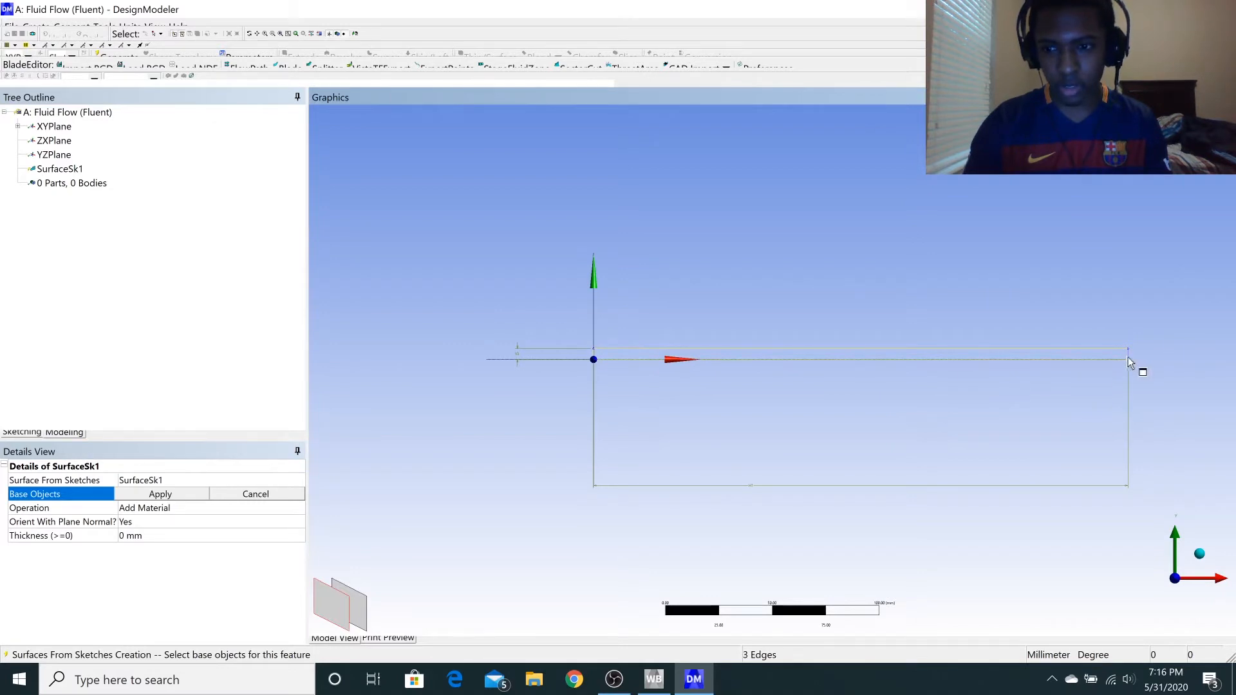
click(181, 493)
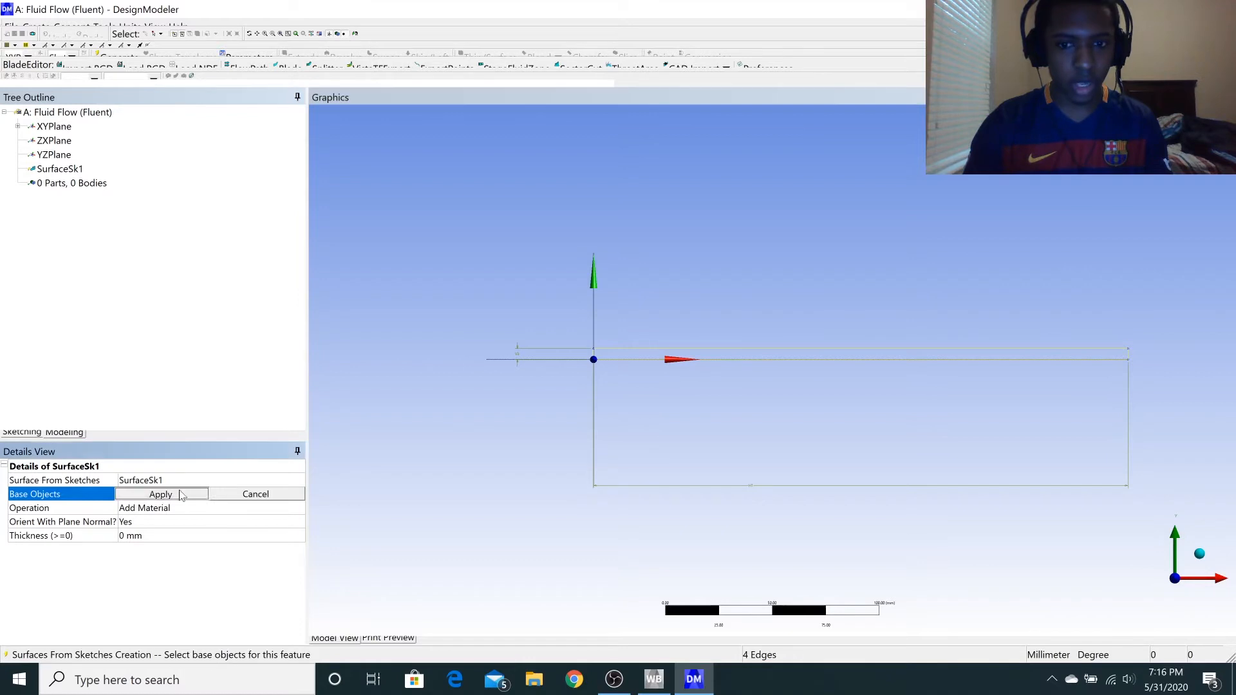
click(108, 59)
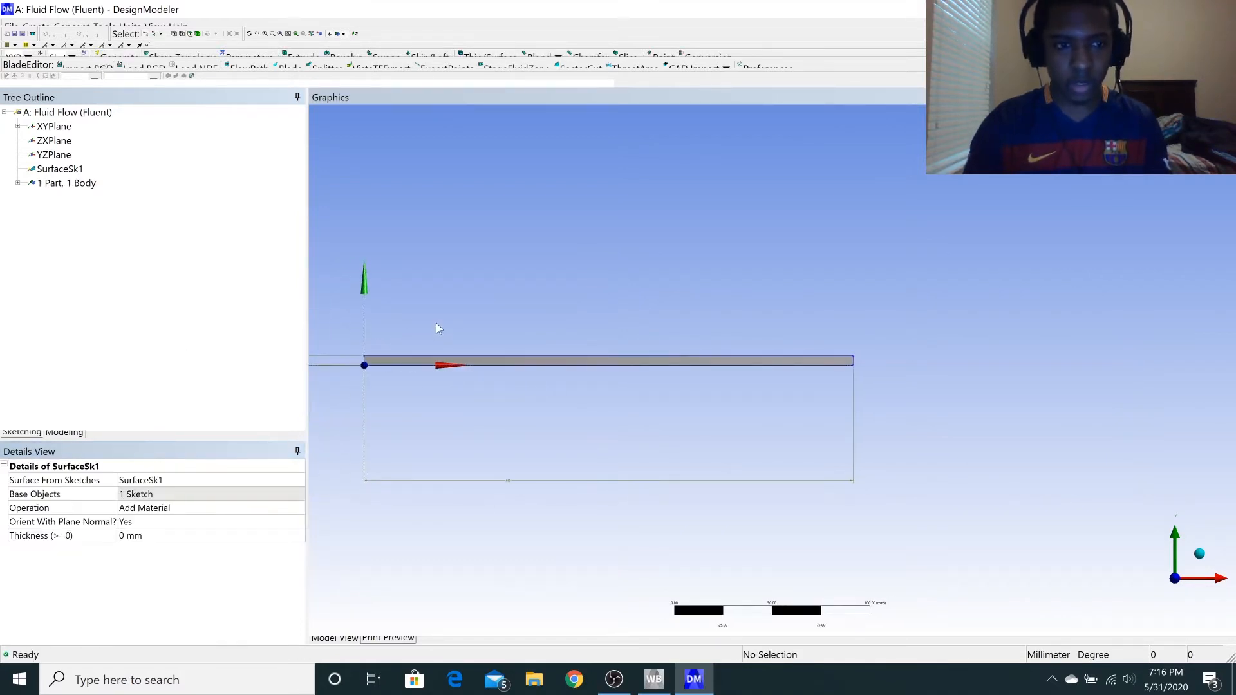
Close DesignModeler and open the Mesh component of the Fluid Flow (Fluent) system in Workbench.
ctrl+middle_drag(436, 323, 524, 317)
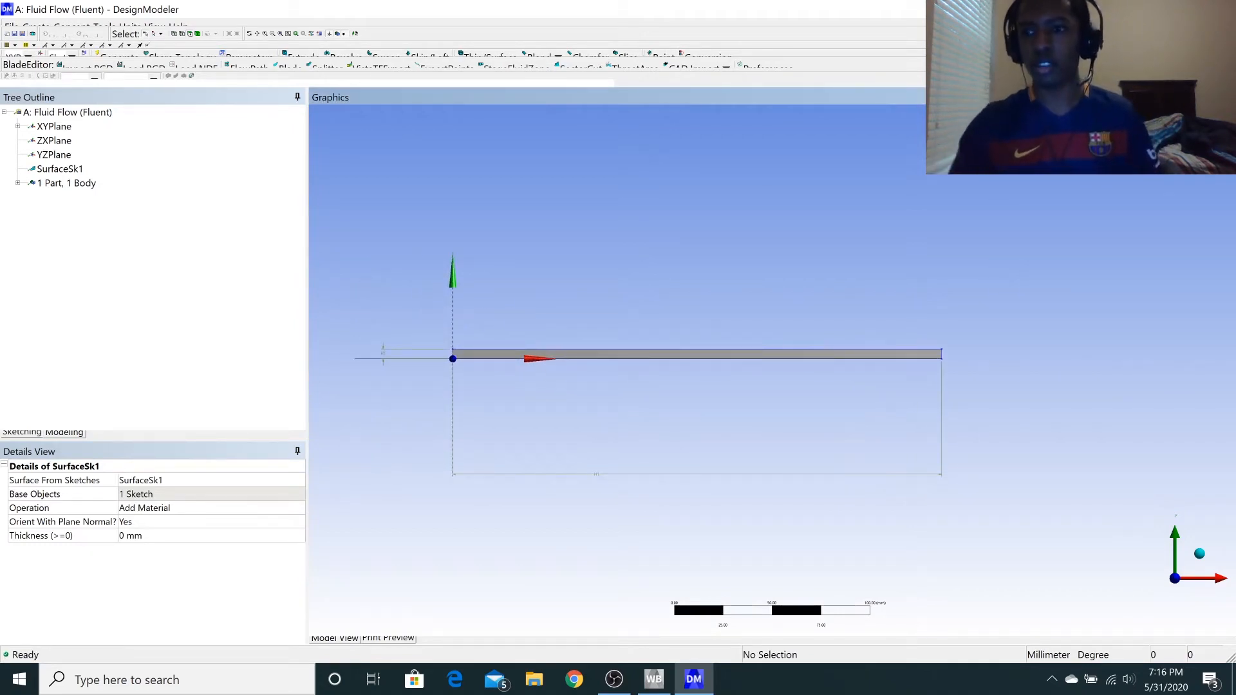
click(1220, 9)
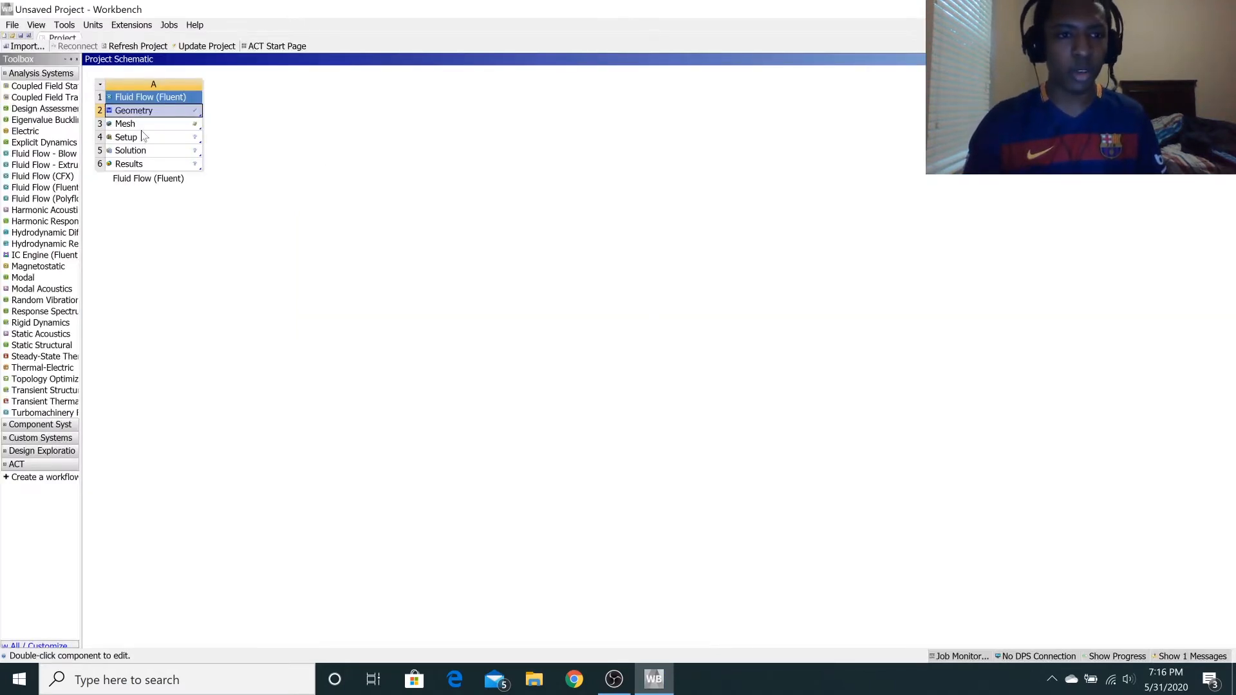
click(146, 128)
double_click(148, 123)
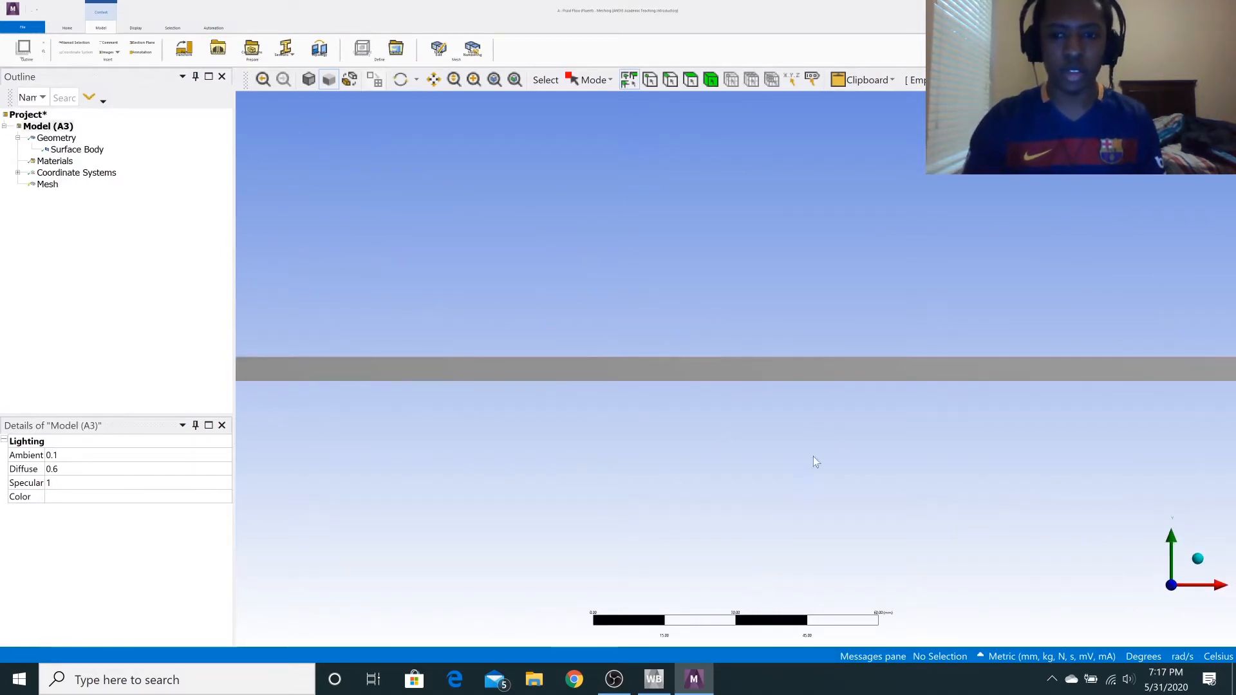
Insert a mesh Method control and apply it to the rectangular surface body.
scroll(566, 388, down, 2)
scroll(565, 386, down, 2)
scroll(549, 372, up, 1)
right_click(42, 186)
mouse_move(72, 200)
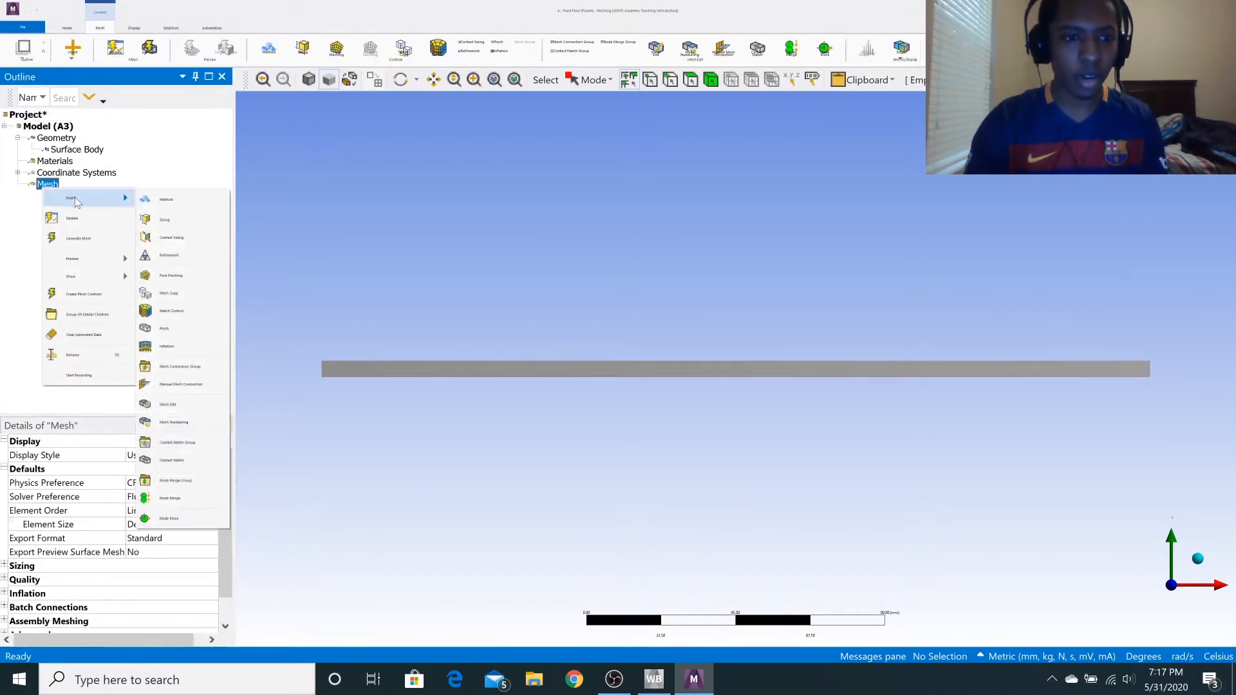
click(161, 199)
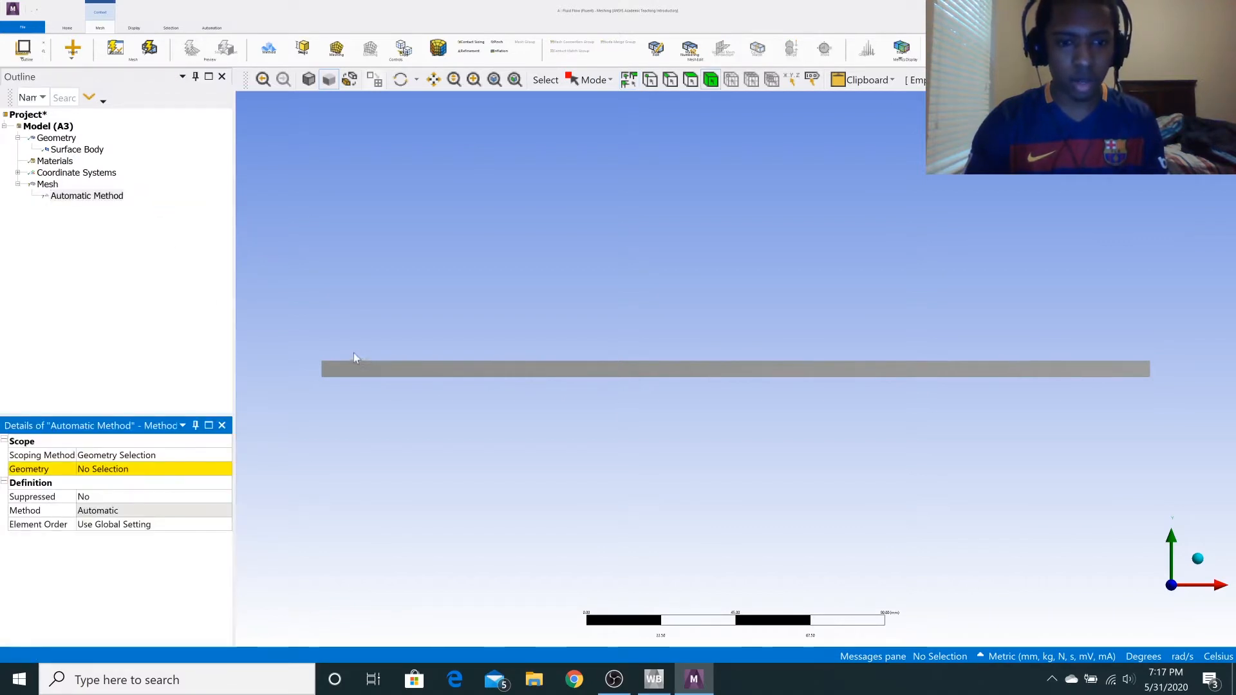
click(377, 367)
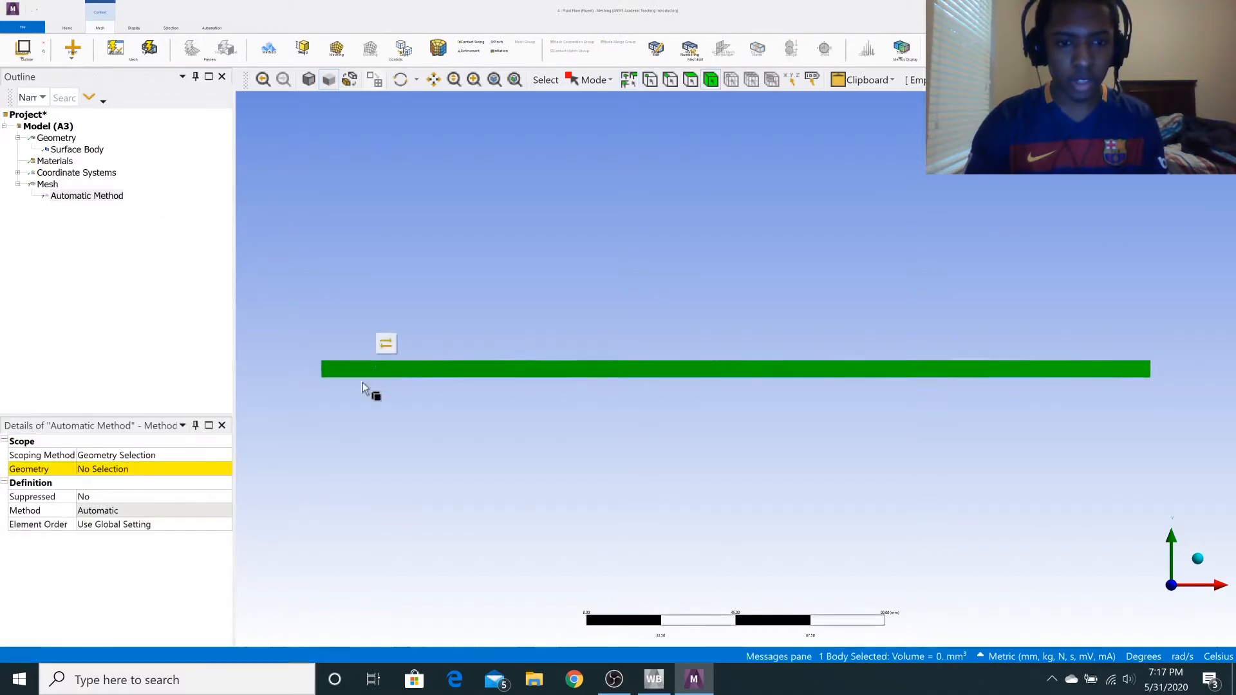
click(128, 469)
click(119, 468)
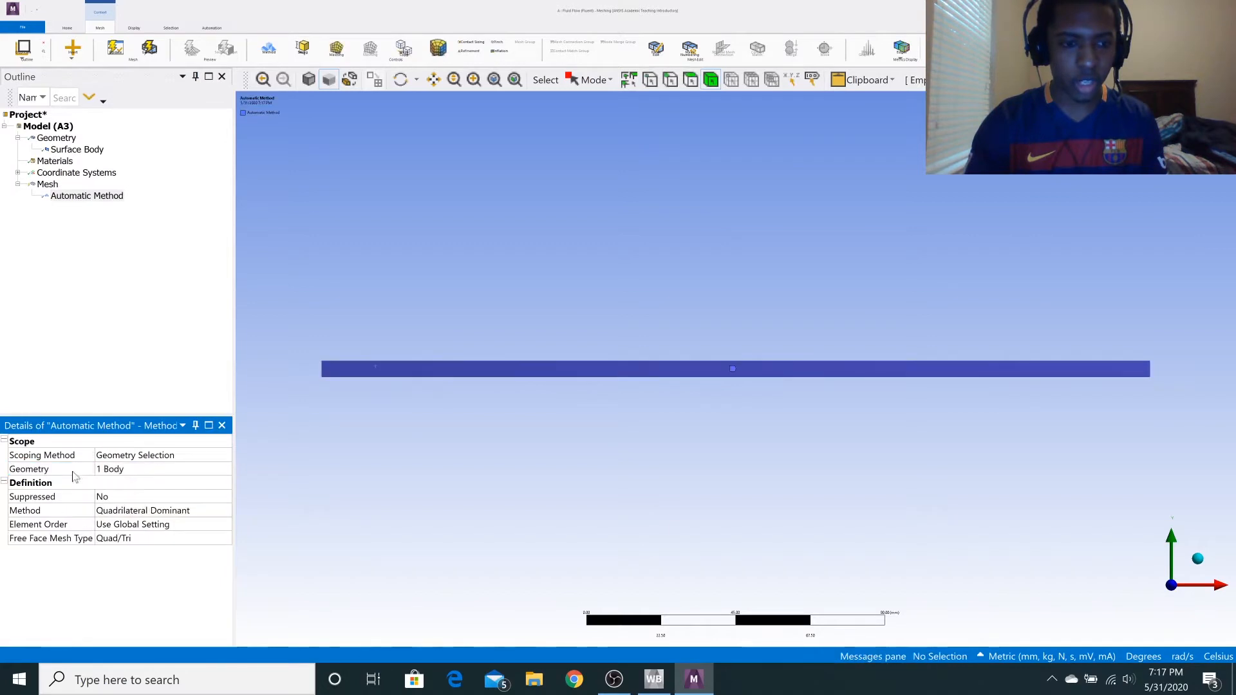
Insert a mesh Sizing control and apply it to the two short vertical end edges of the rectangle.
right_click(47, 185)
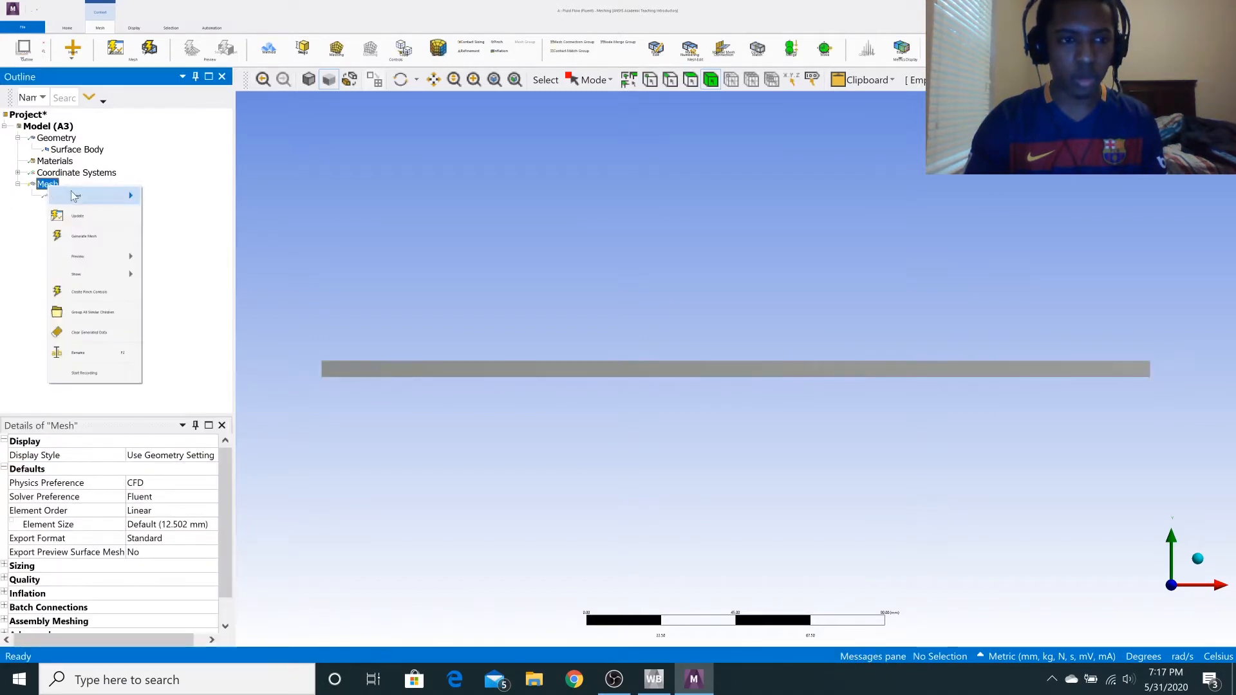
mouse_move(78, 197)
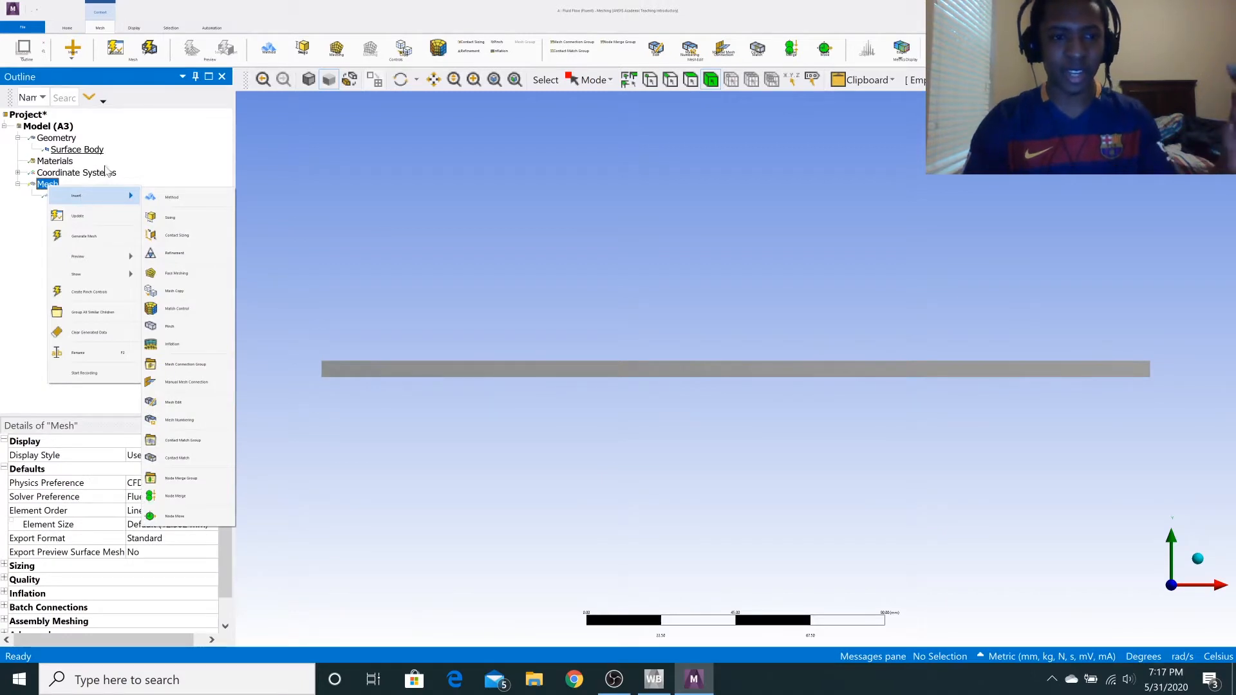
click(166, 218)
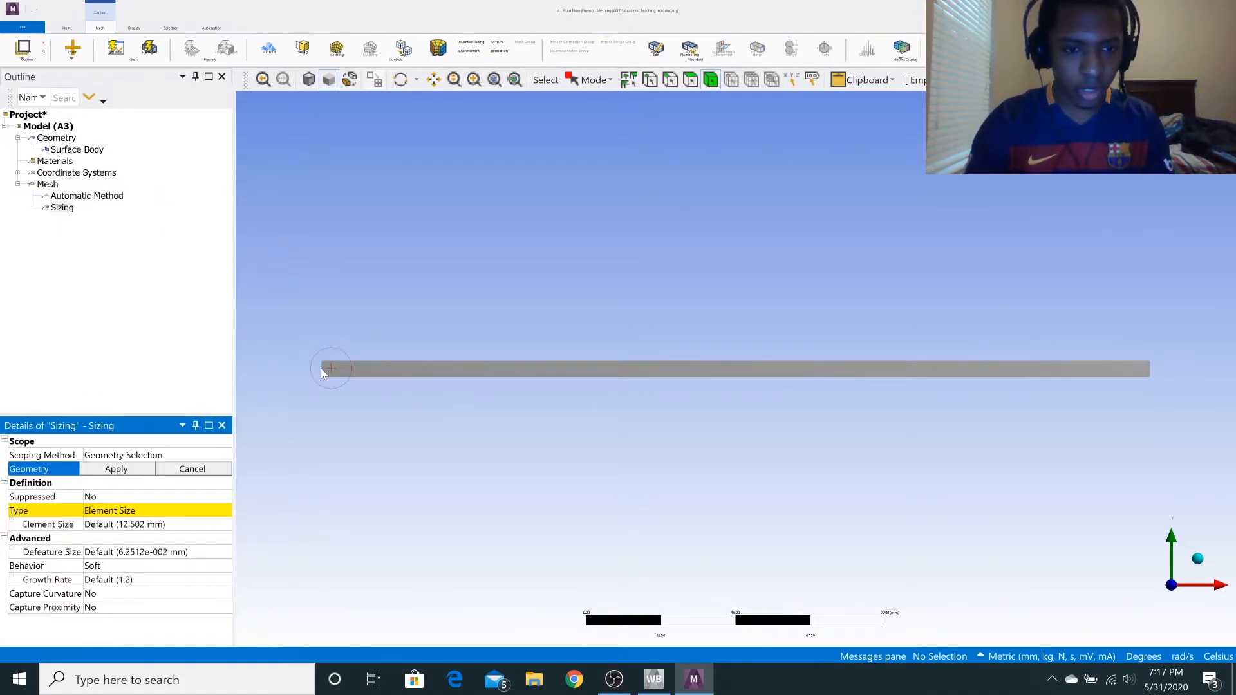
click(670, 81)
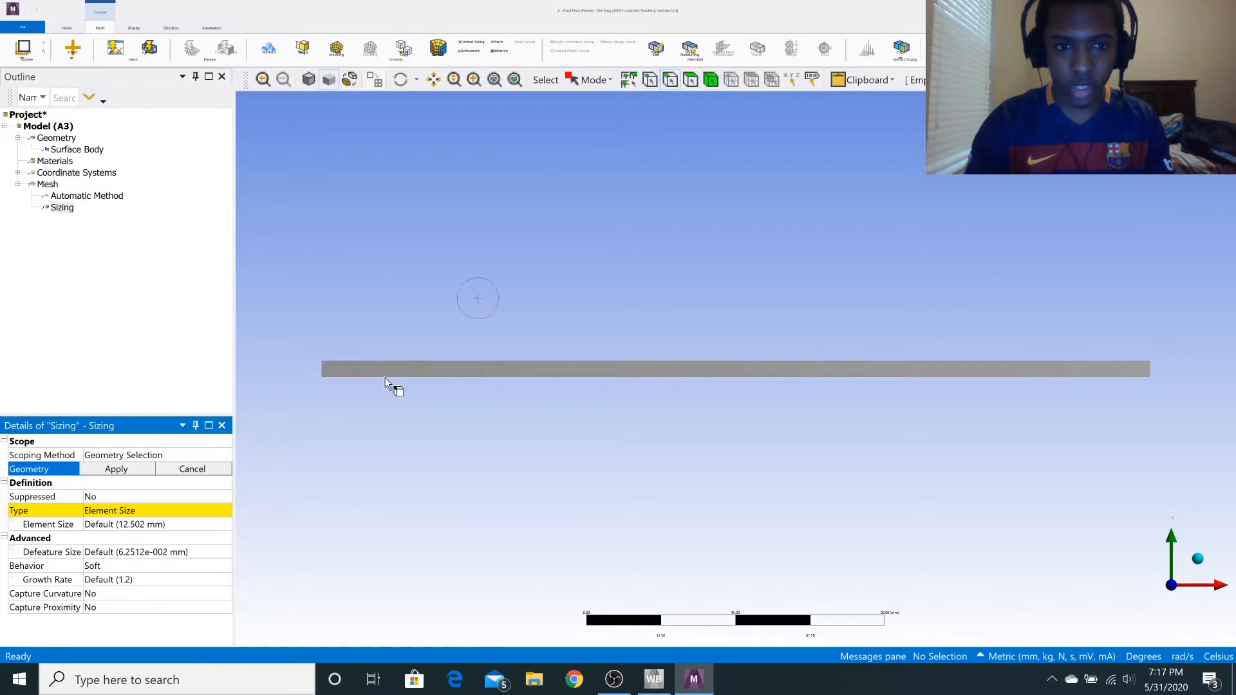
click(322, 369)
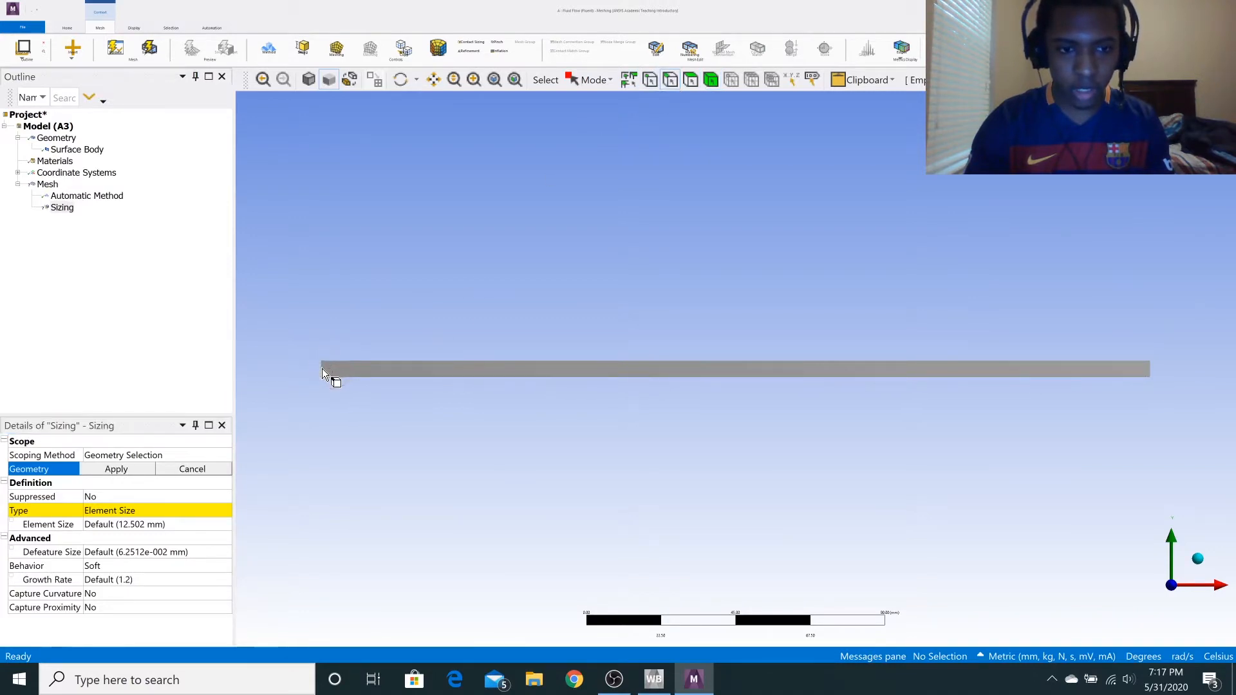
click(1146, 370)
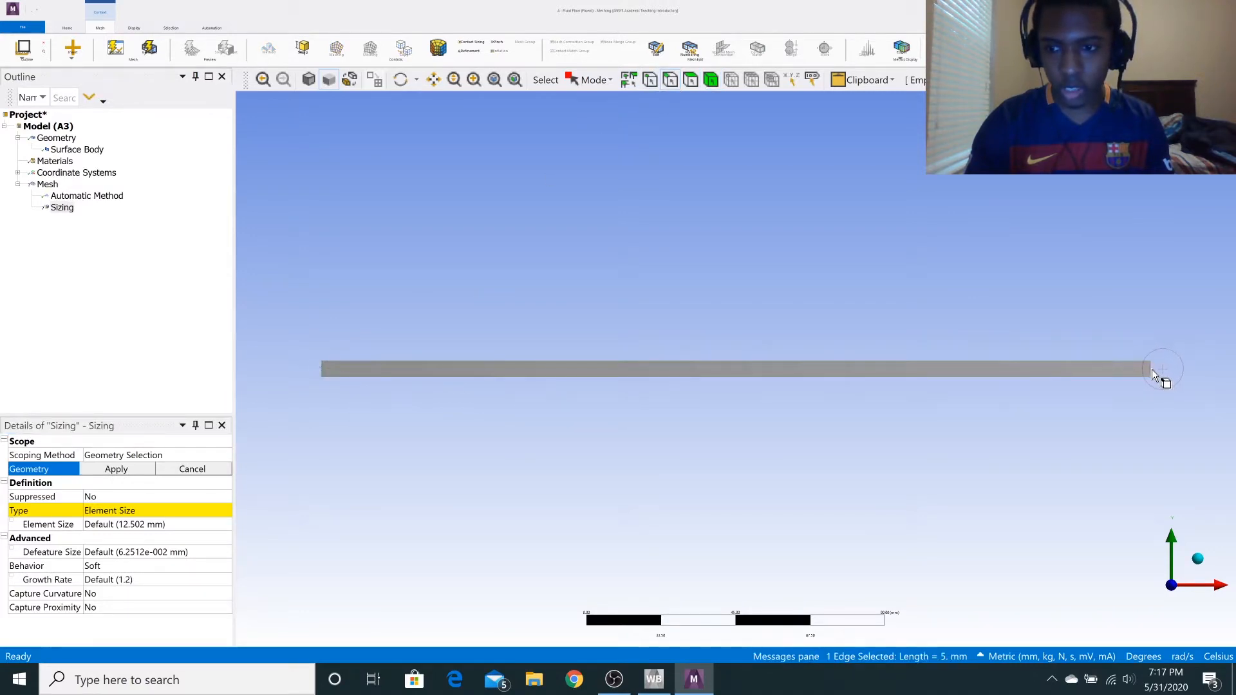
ctrl+click(1151, 370)
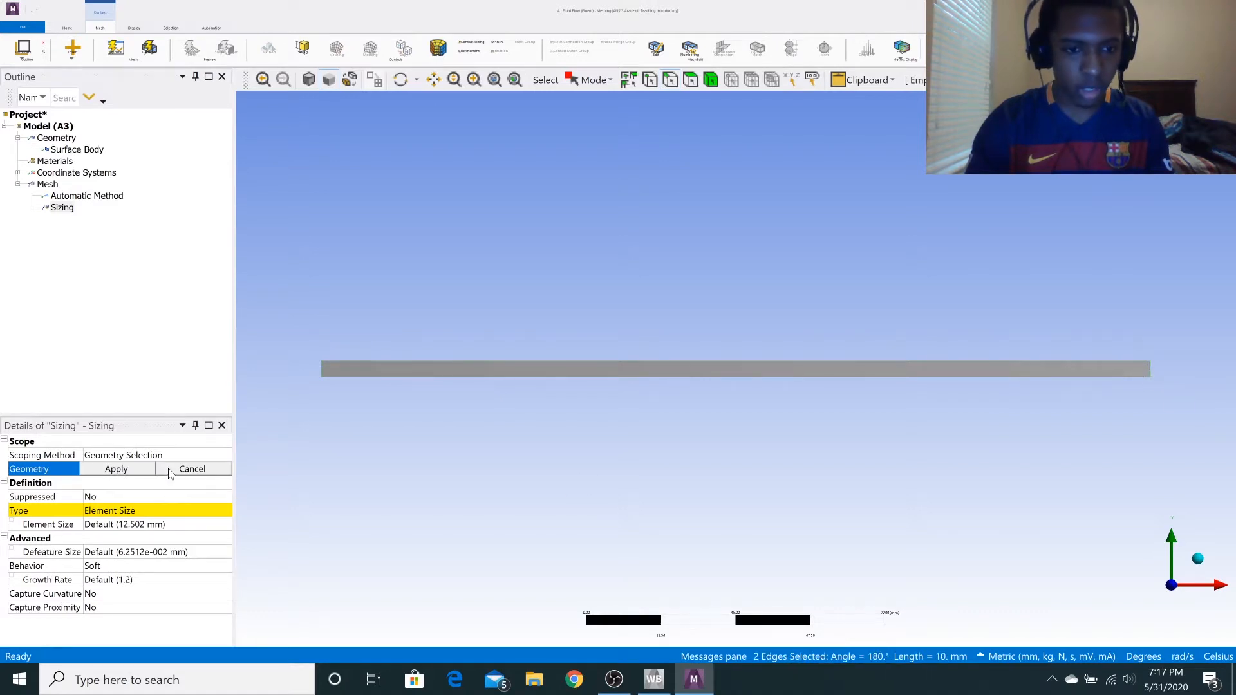
click(116, 469)
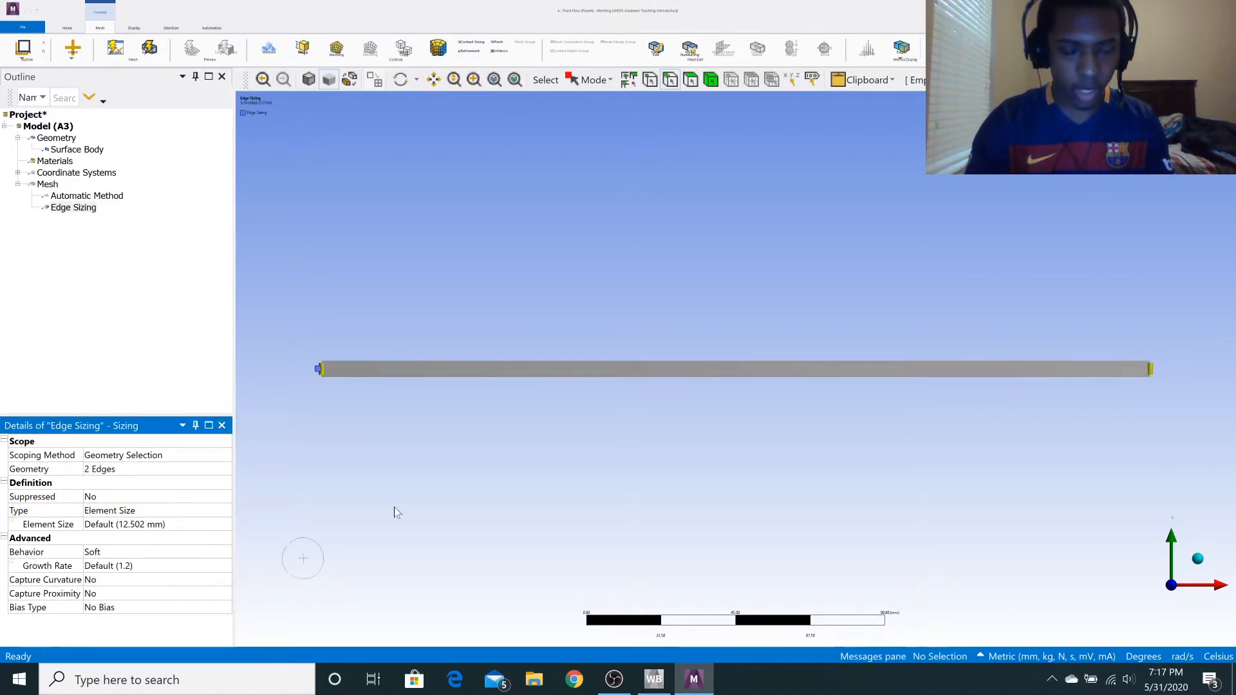
Set the short edges' sizing type to Number of Divisions with 100 divisions and generate the mesh.
click(110, 511)
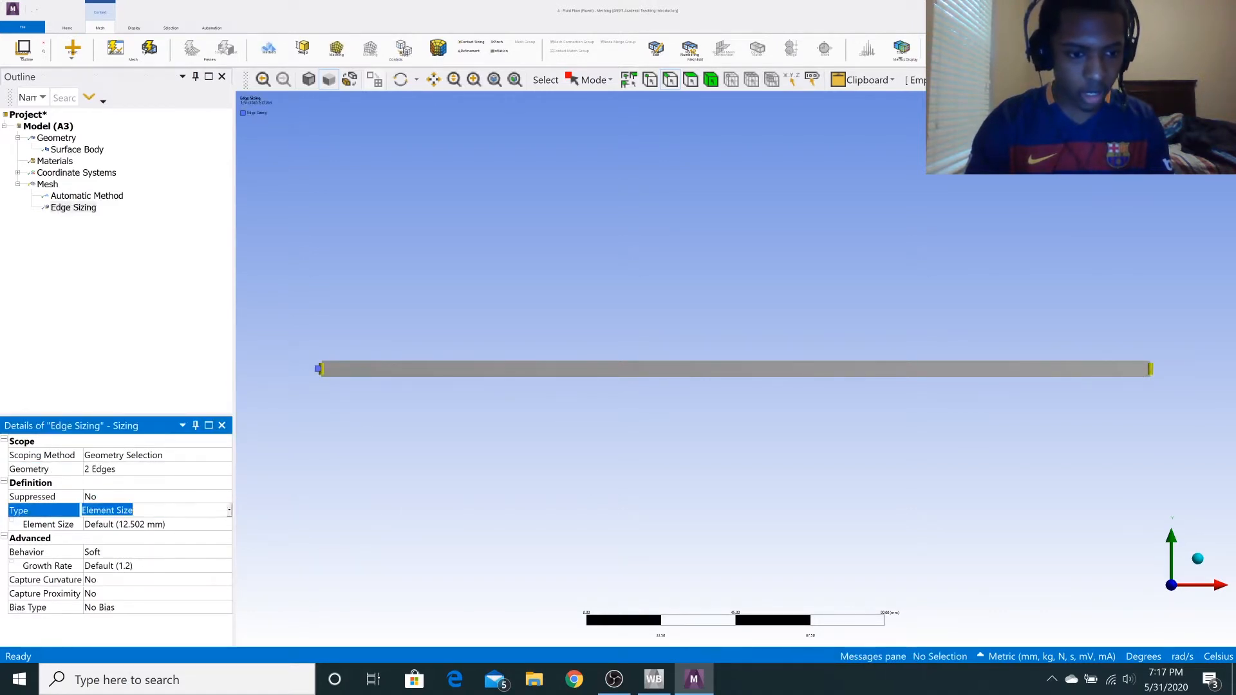
click(230, 512)
click(175, 538)
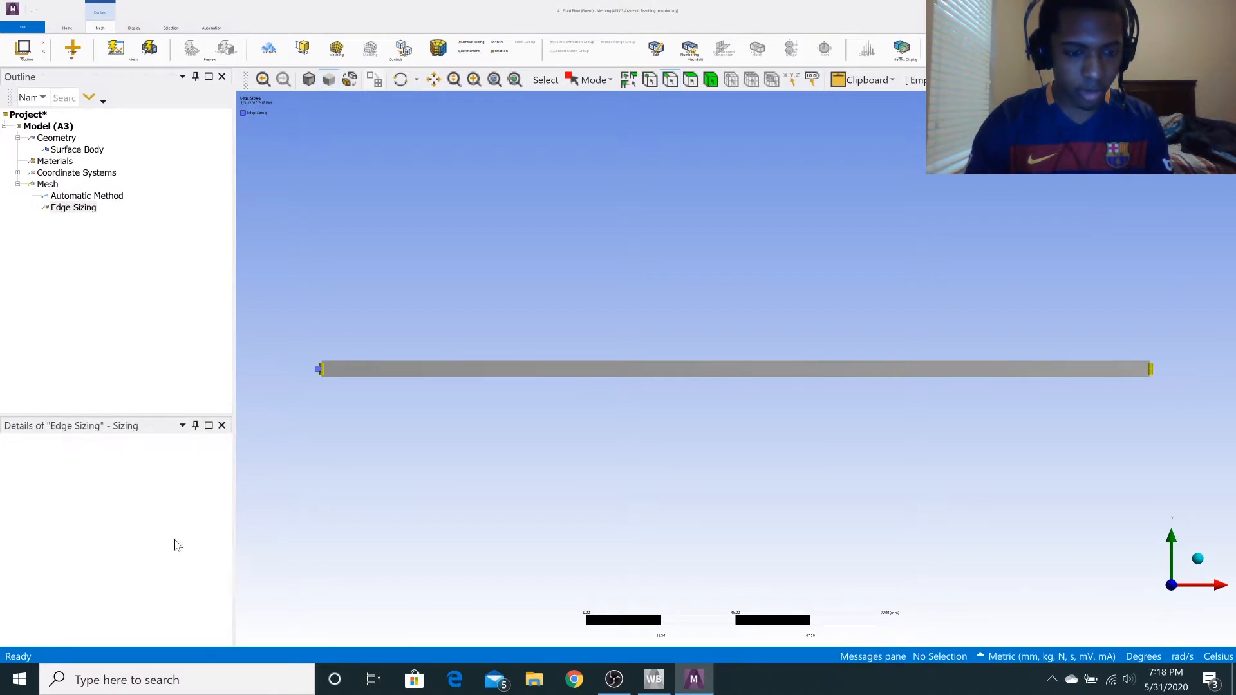
click(143, 525)
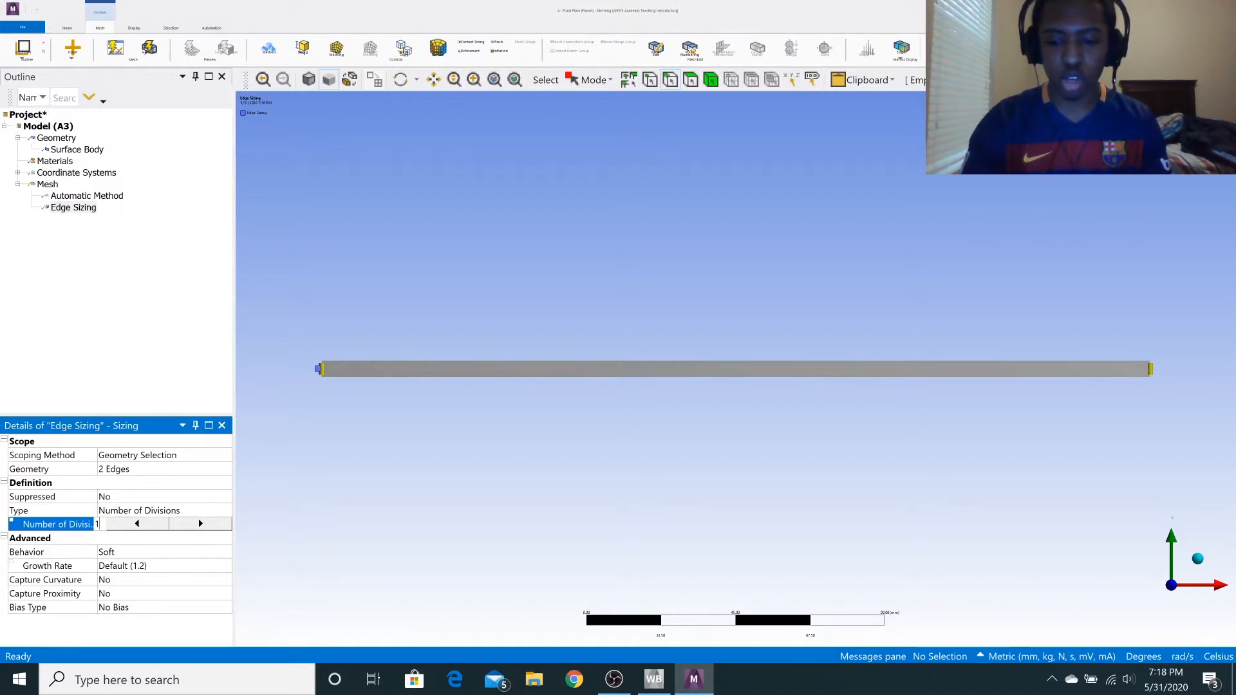
text(100)
key(Return)
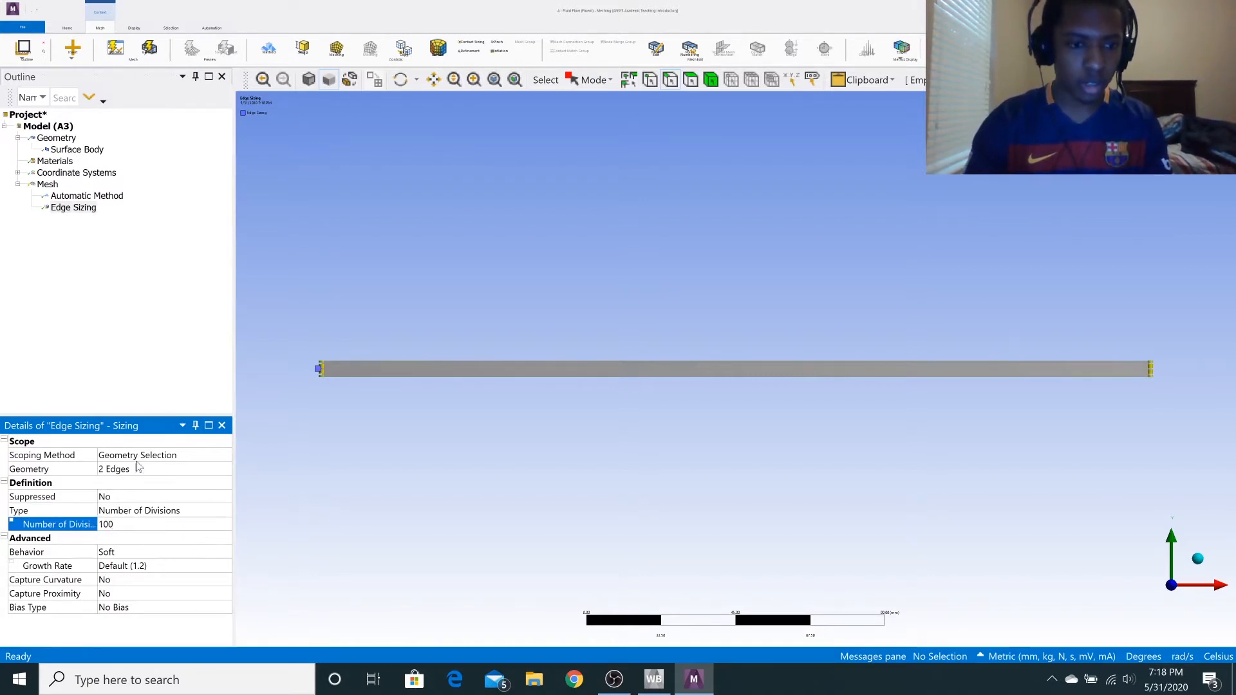
click(148, 48)
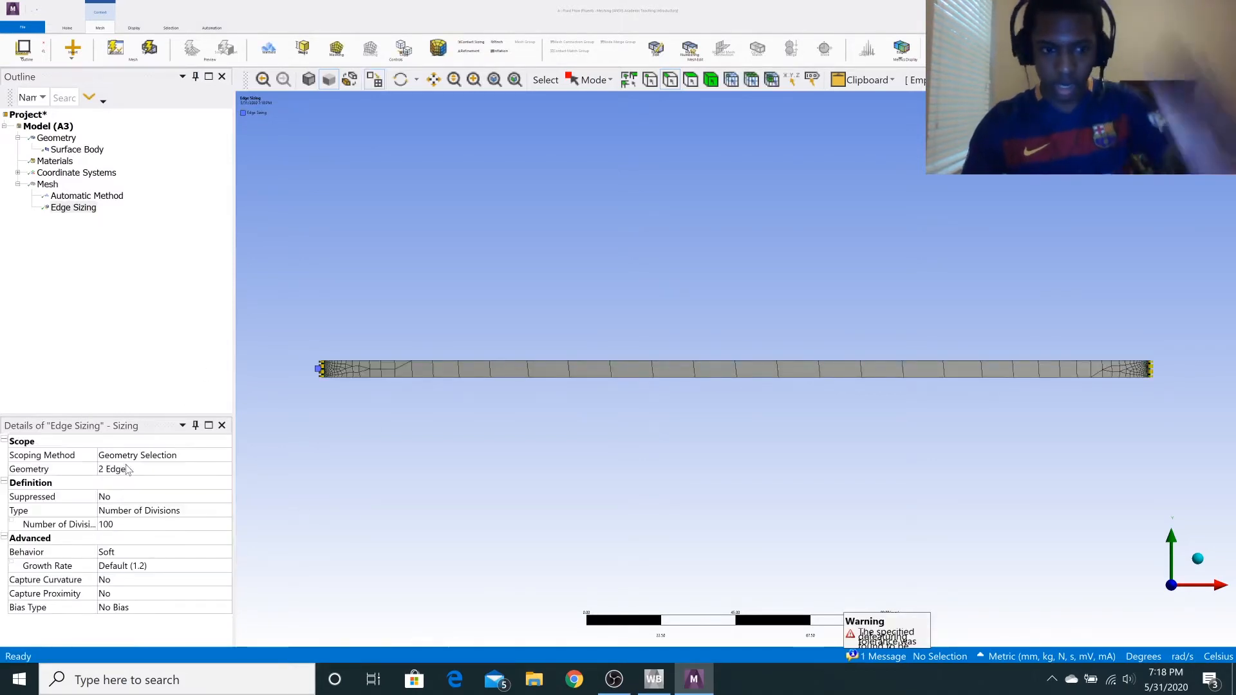
Insert a second mesh Sizing control and apply it to the rectangle's two long horizontal edges.
right_click(51, 188)
mouse_move(96, 200)
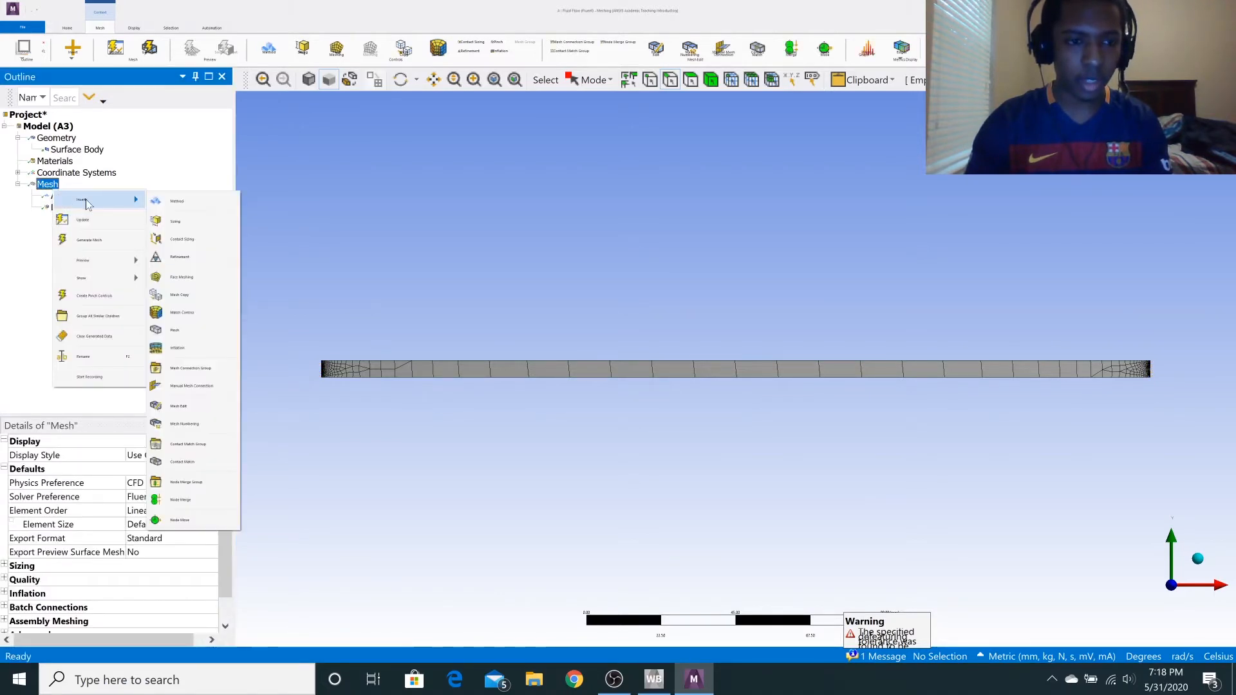
click(193, 223)
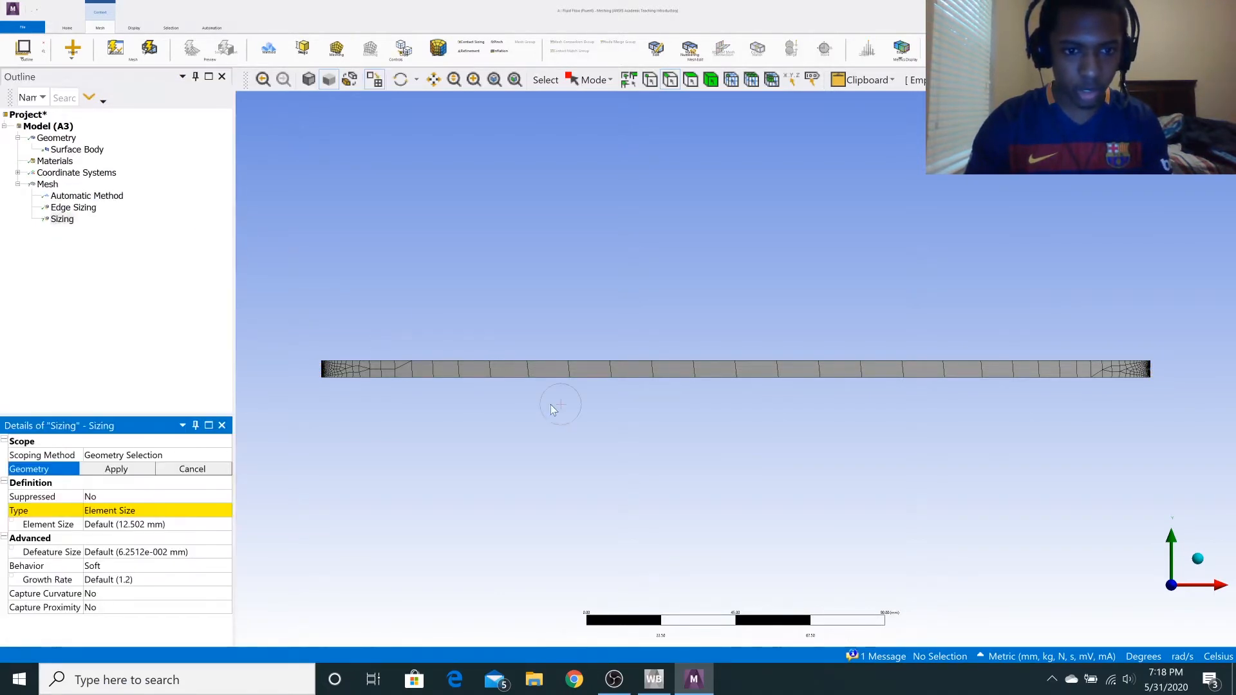
click(586, 361)
ctrl+click(579, 378)
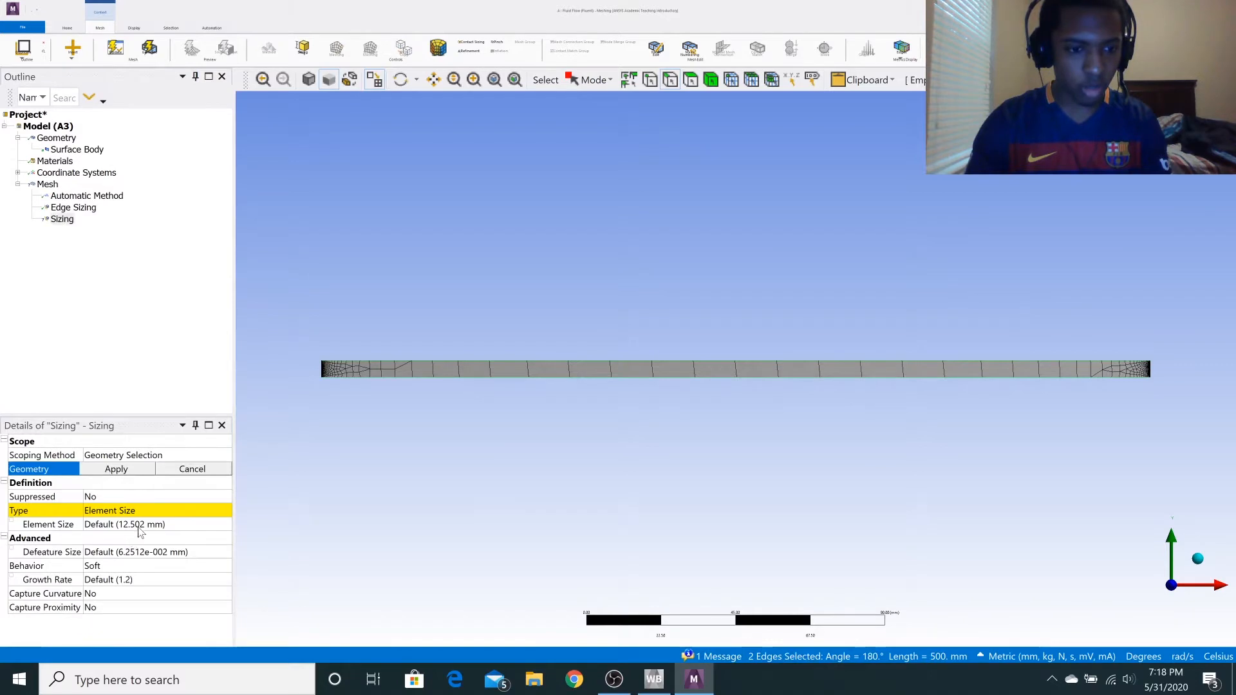
click(161, 511)
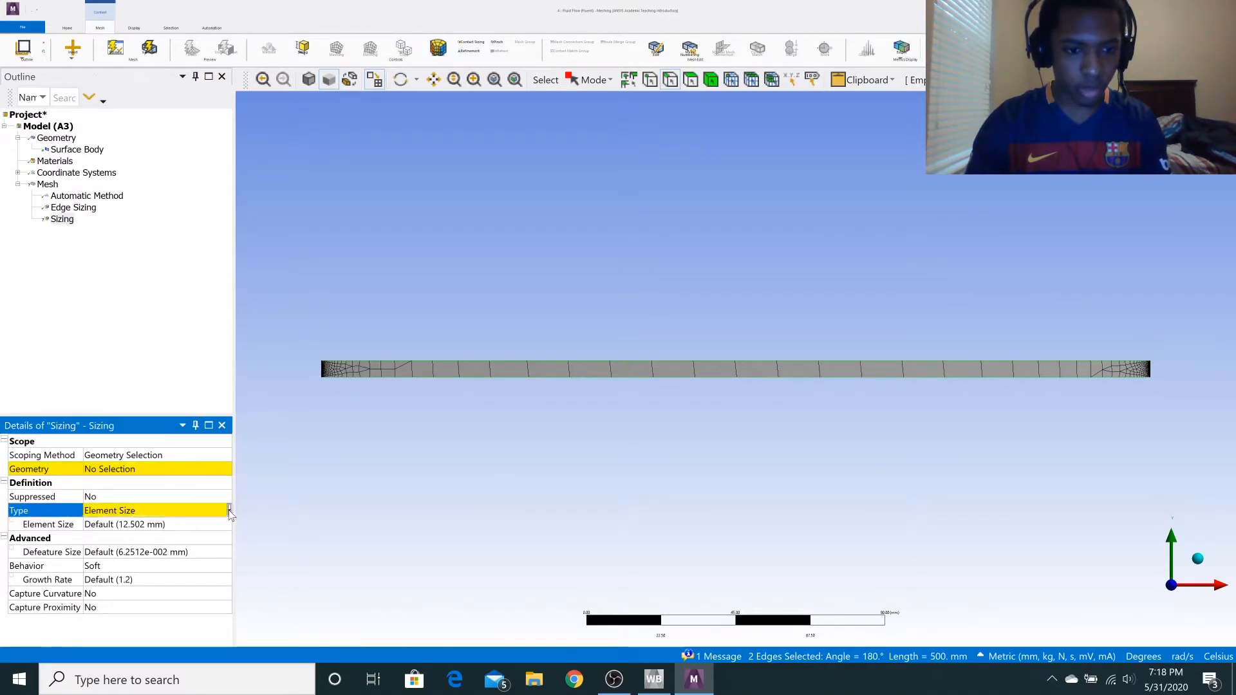
click(229, 511)
click(161, 539)
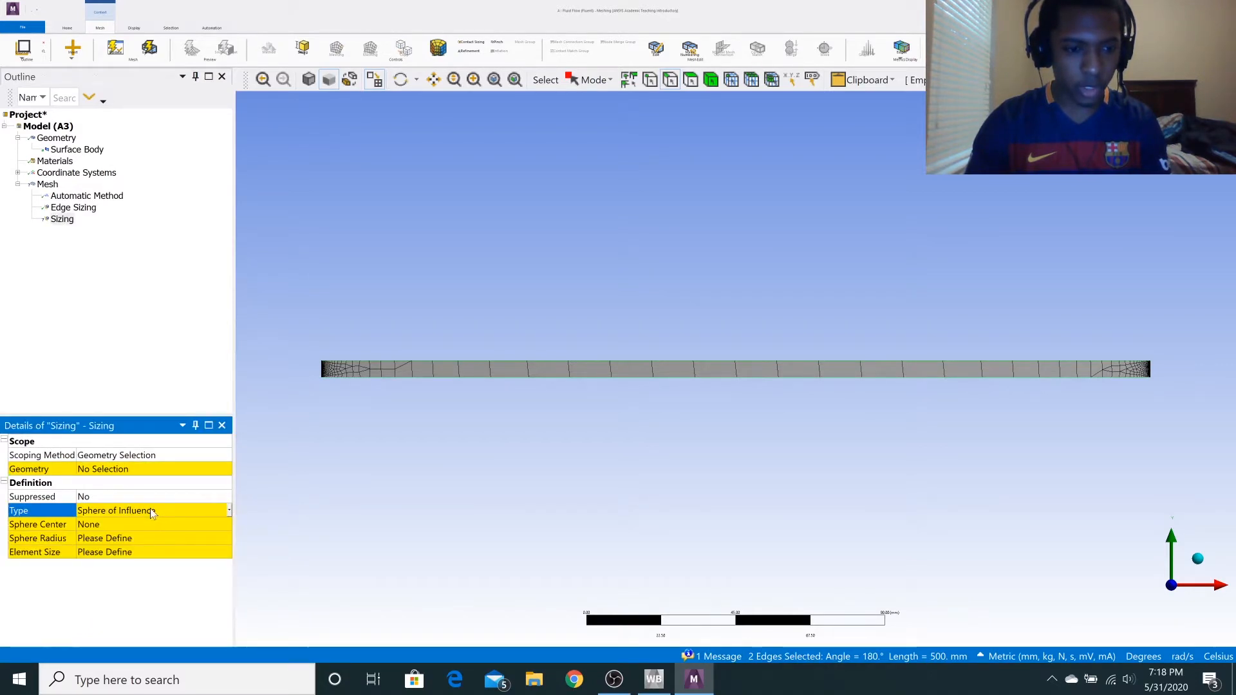
click(154, 469)
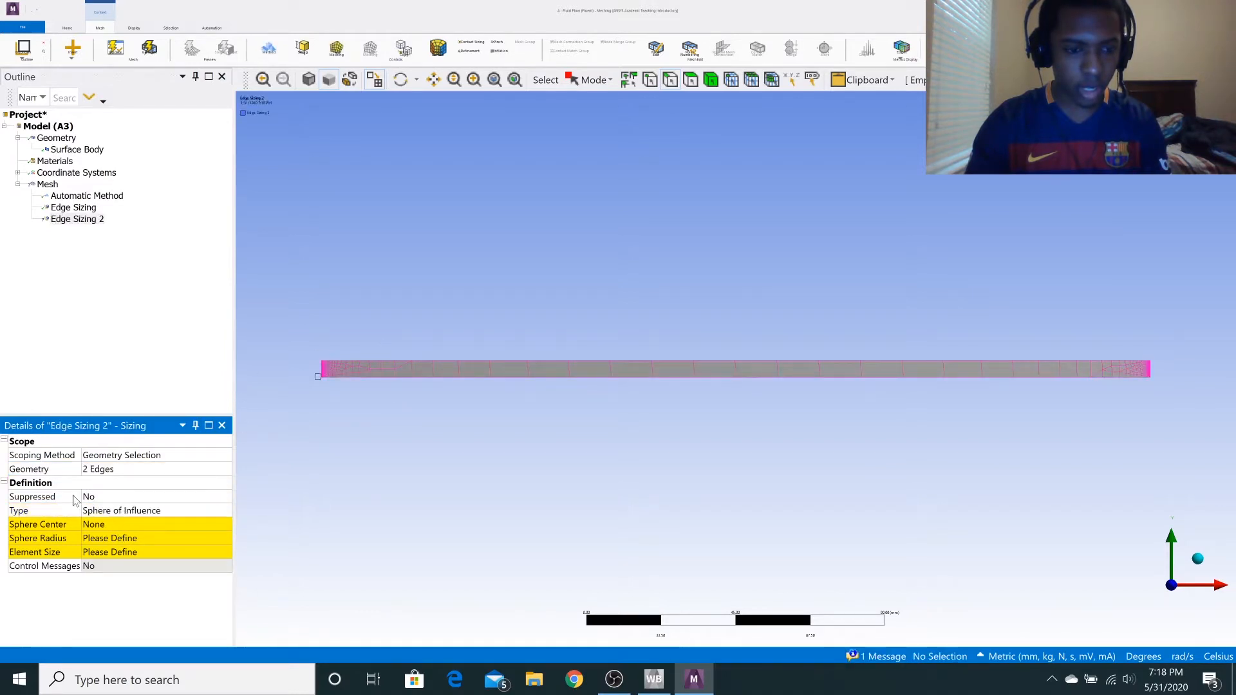
Set the long edges' sizing type to Number of Divisions with 250 divisions and regenerate the mesh.
click(230, 512)
click(228, 510)
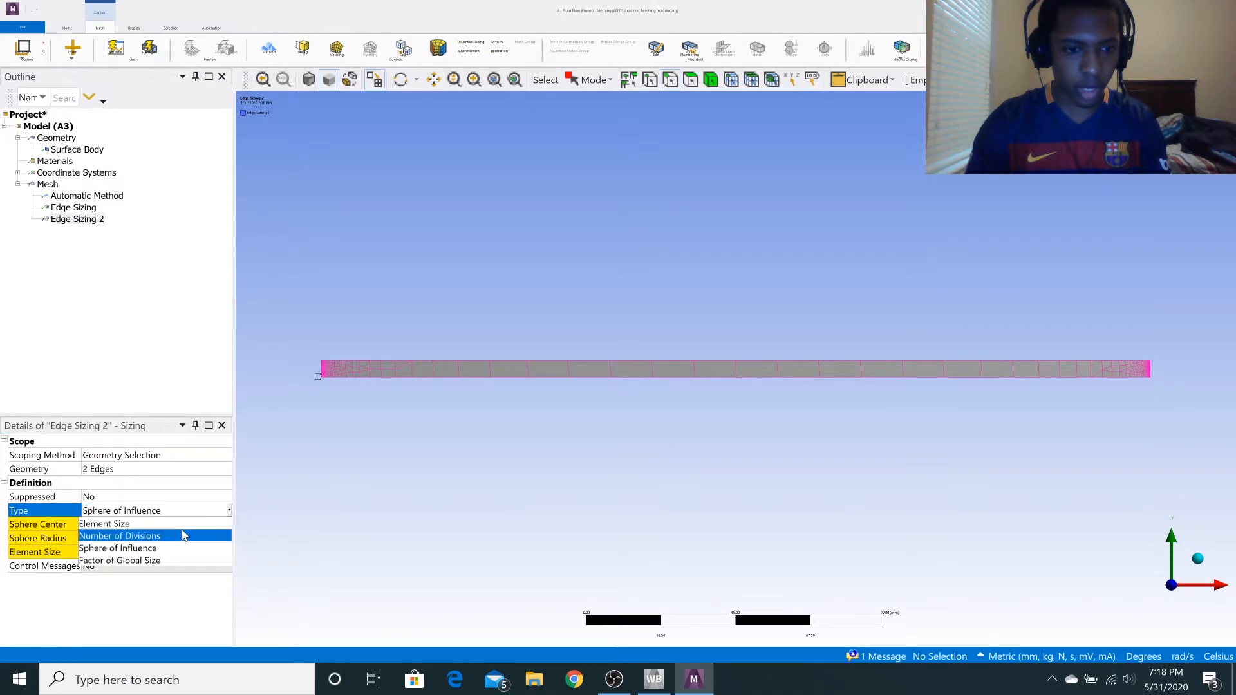
click(183, 536)
click(158, 525)
text(50)
key(Return)
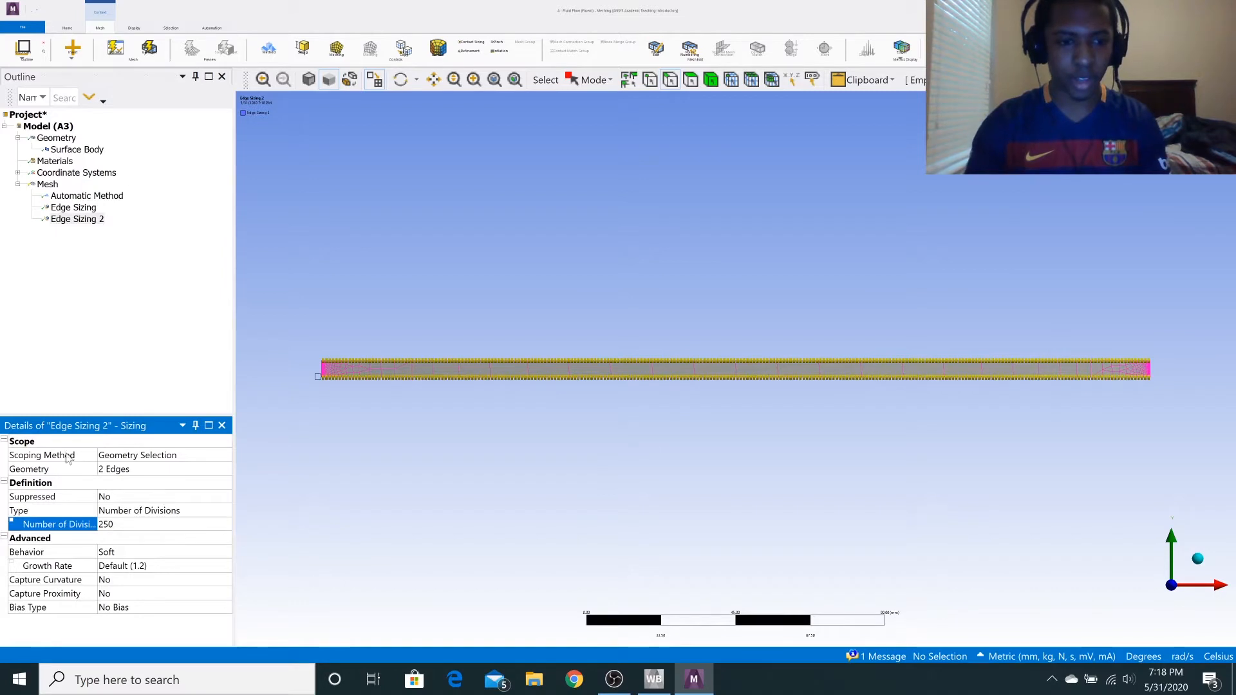
click(116, 48)
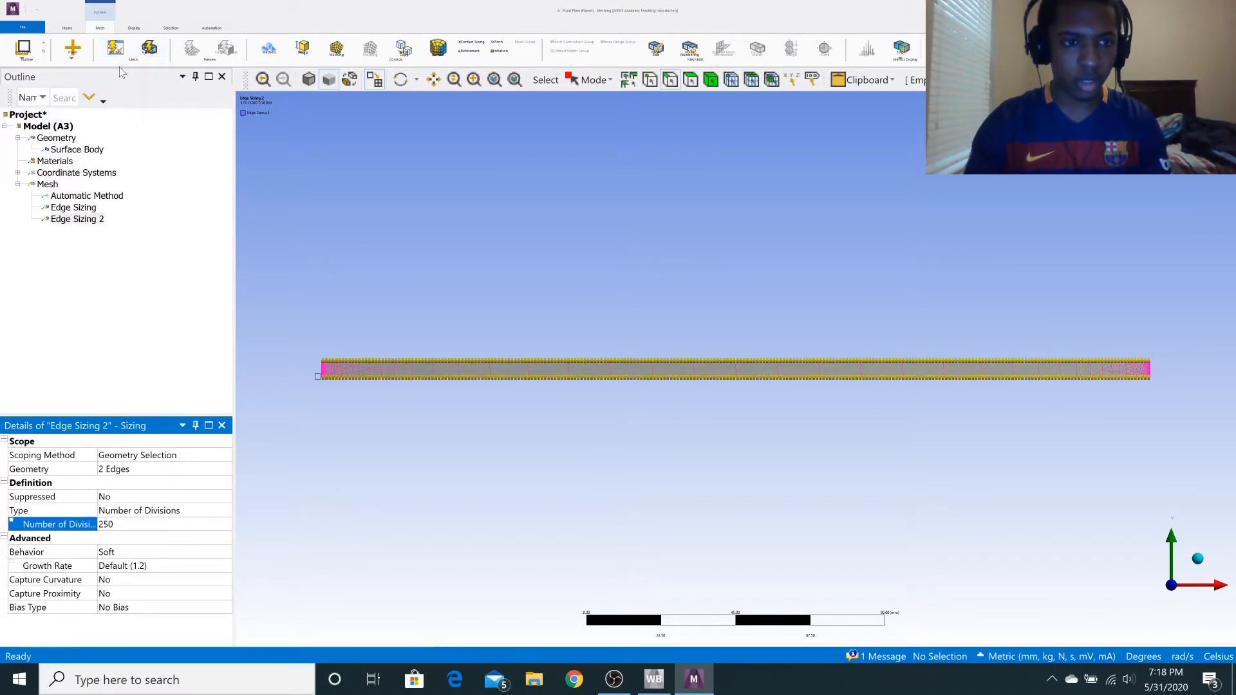
click(148, 51)
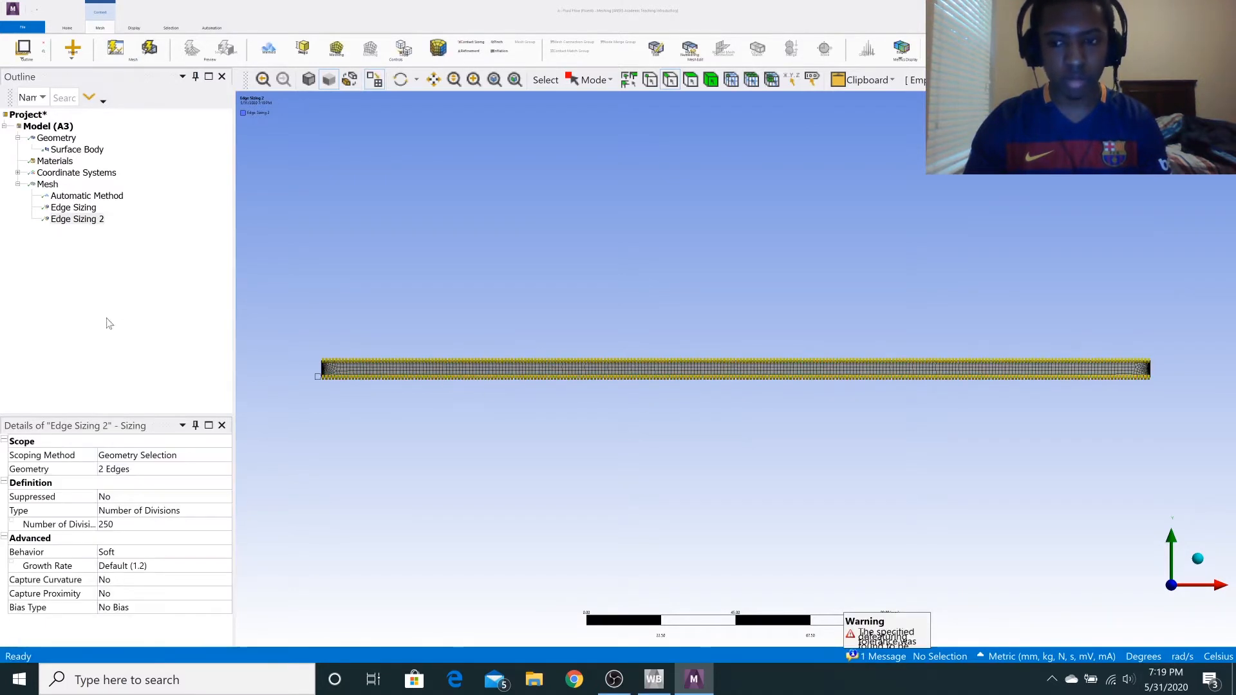
scroll(566, 386, up, 3)
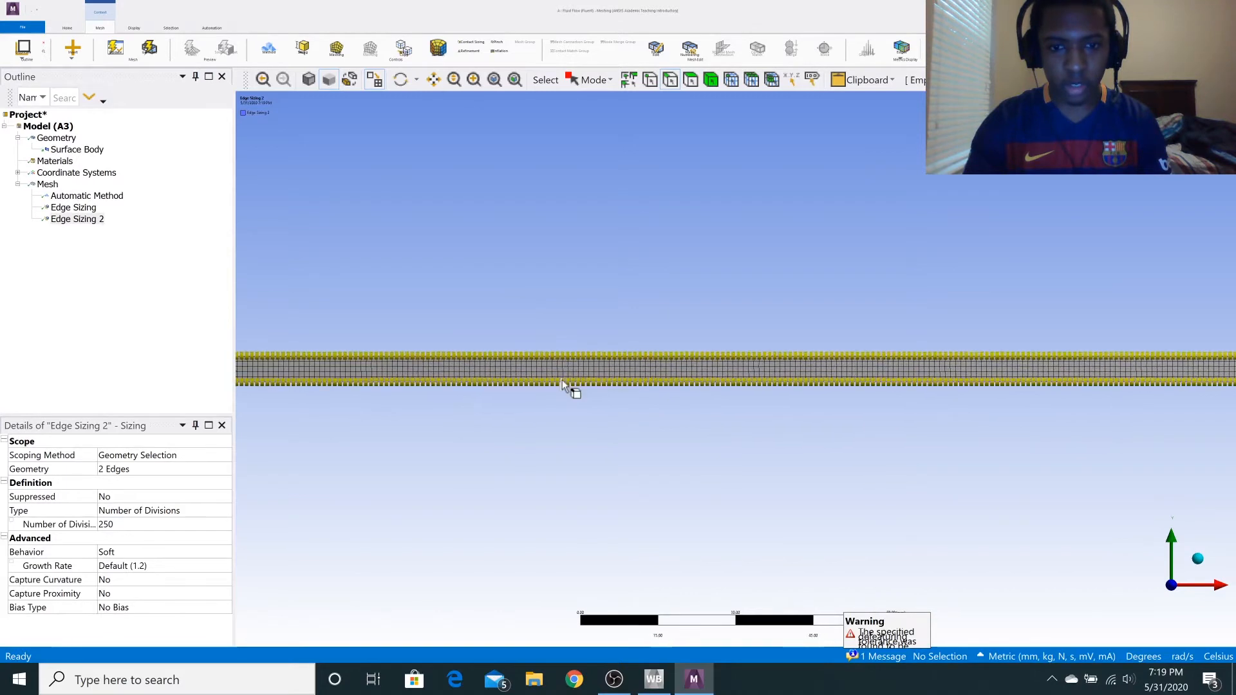
scroll(498, 374, down, 3)
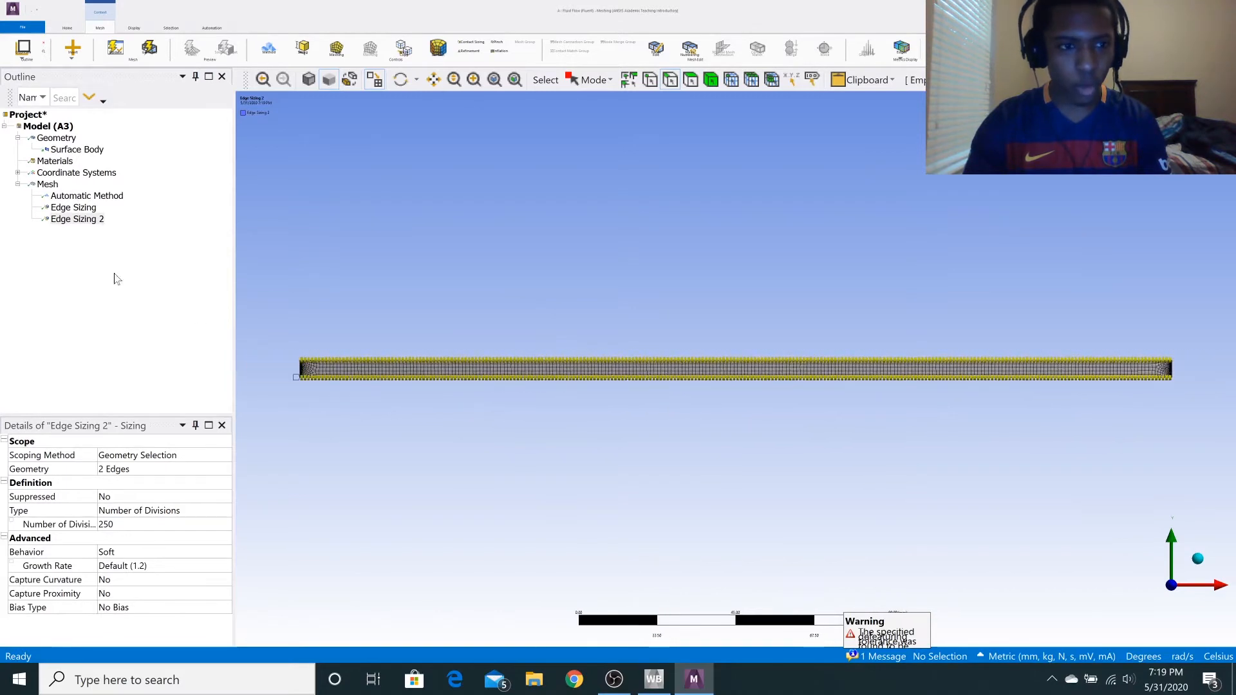
Insert a Face Meshing control on the rectangular face and regenerate the mesh.
right_click(48, 183)
mouse_move(90, 192)
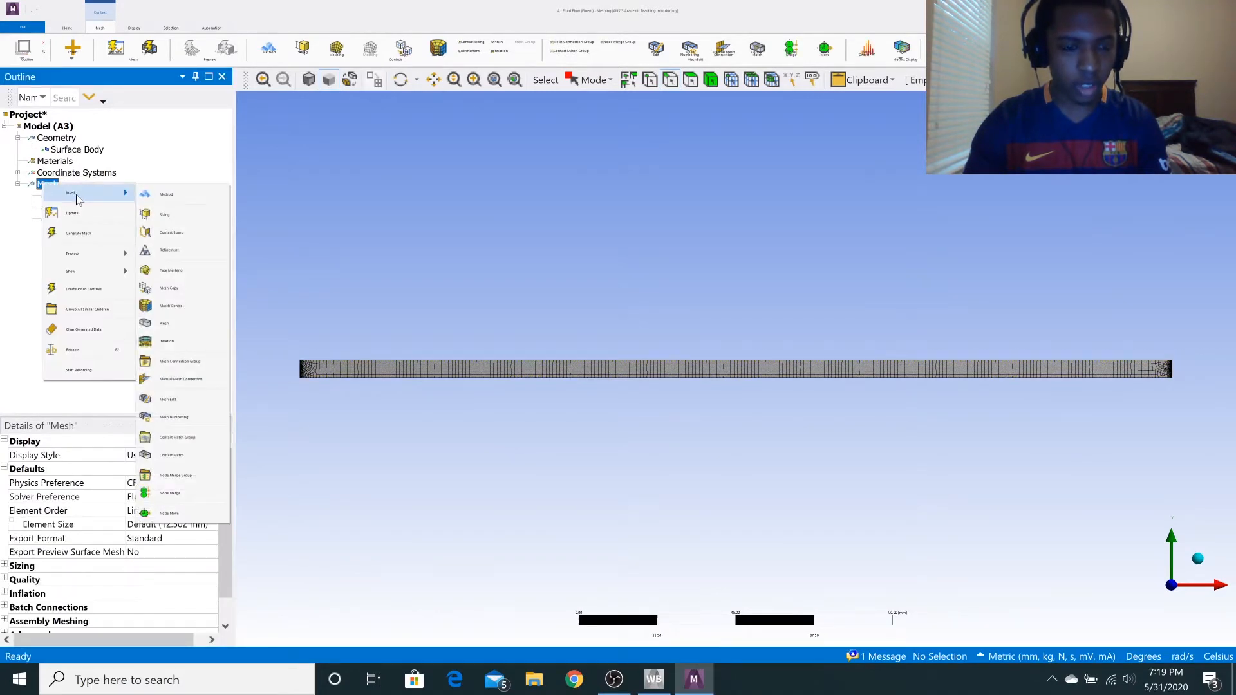
click(173, 270)
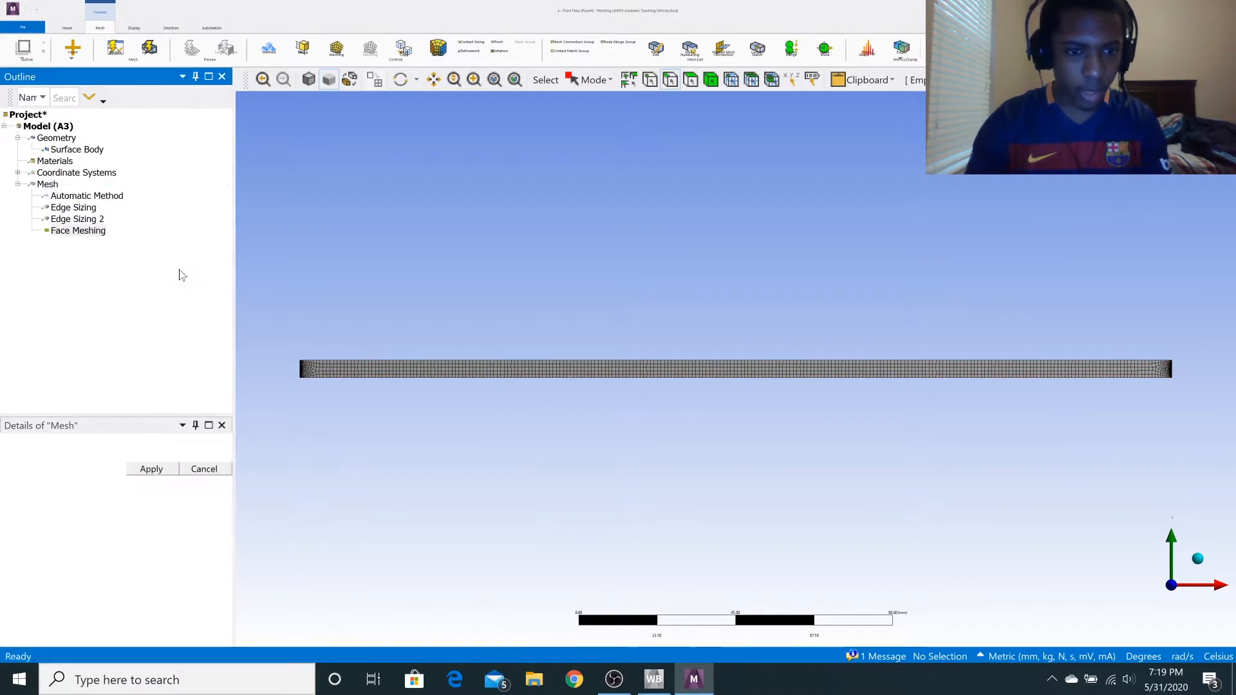
click(386, 370)
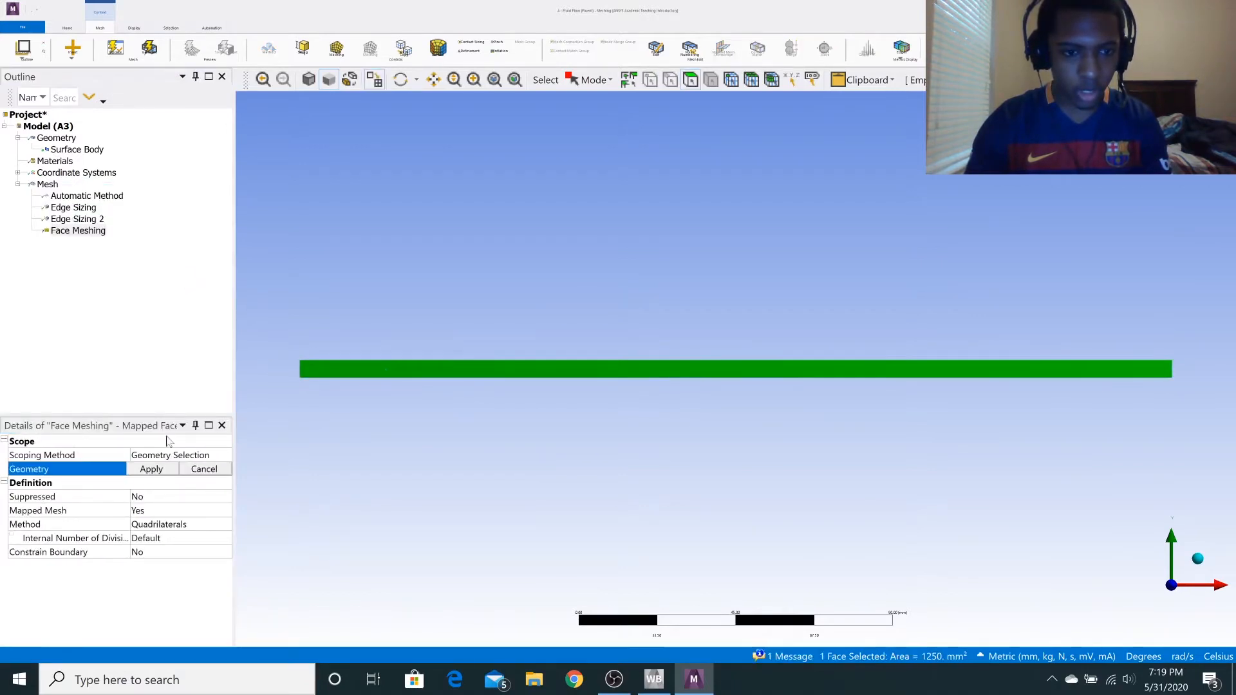
click(152, 469)
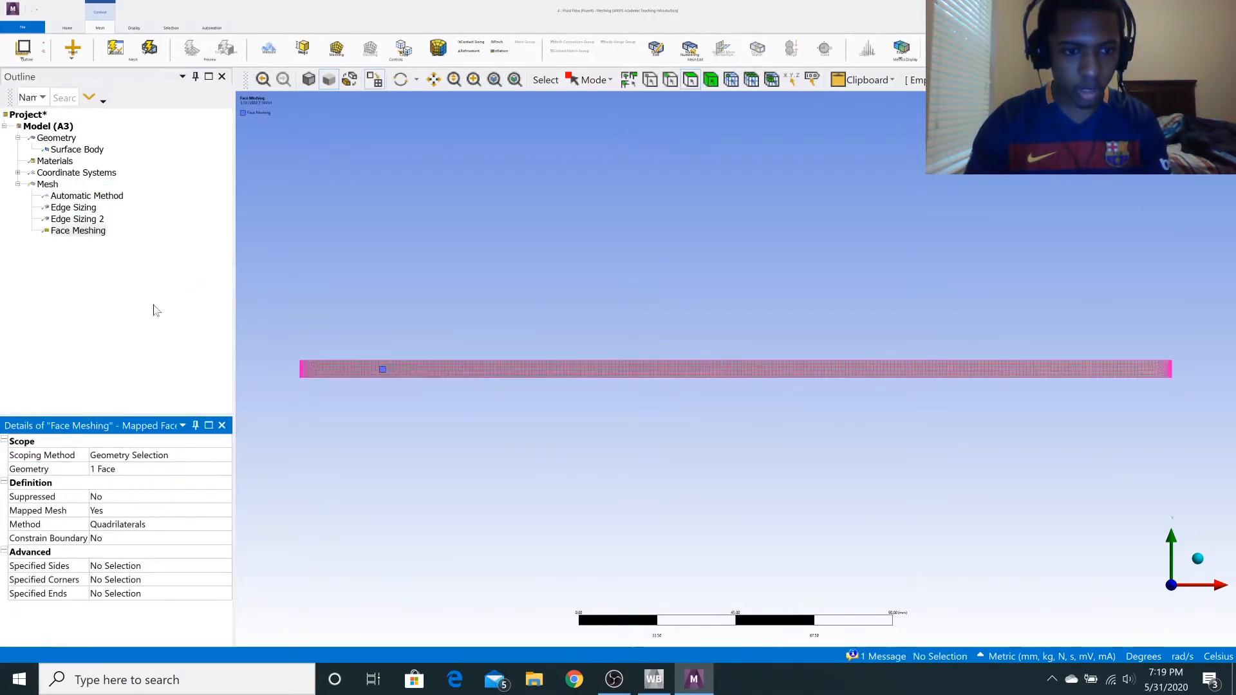
click(149, 50)
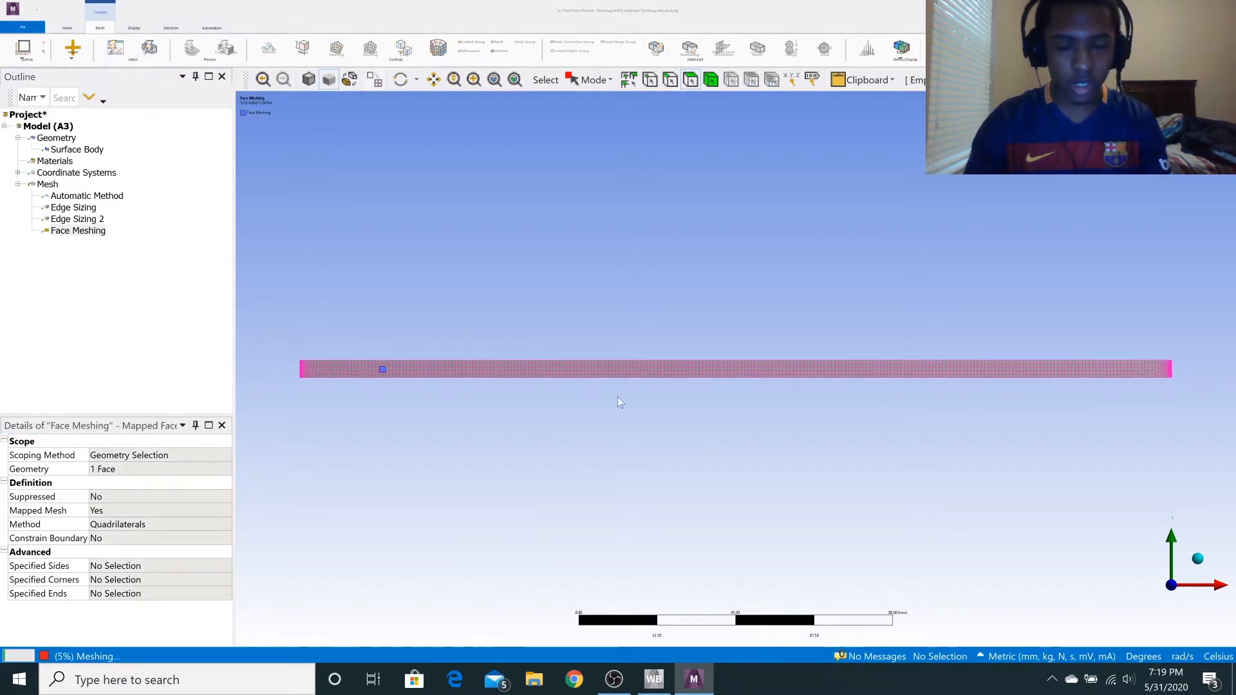
scroll(542, 366, down, 1)
scroll(543, 367, up, 5)
scroll(543, 368, up, 5)
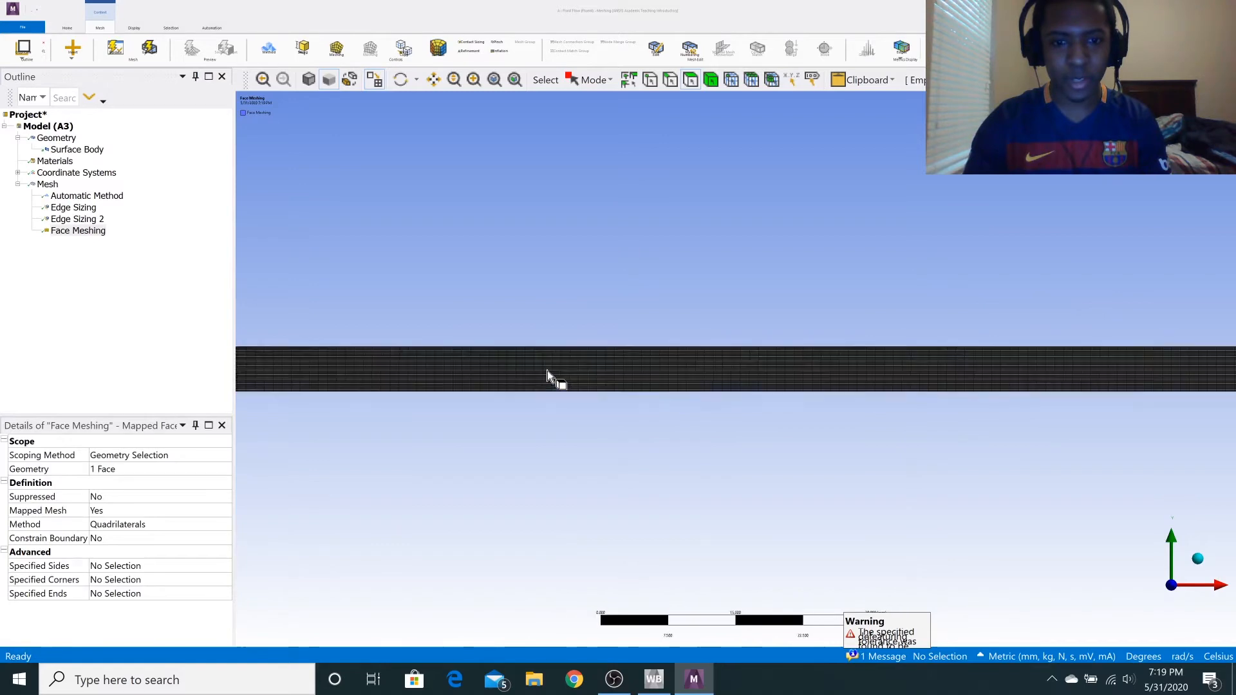
Create a named selection called inlet from the rectangle's left 5 mm edge.
scroll(577, 408, up, 2)
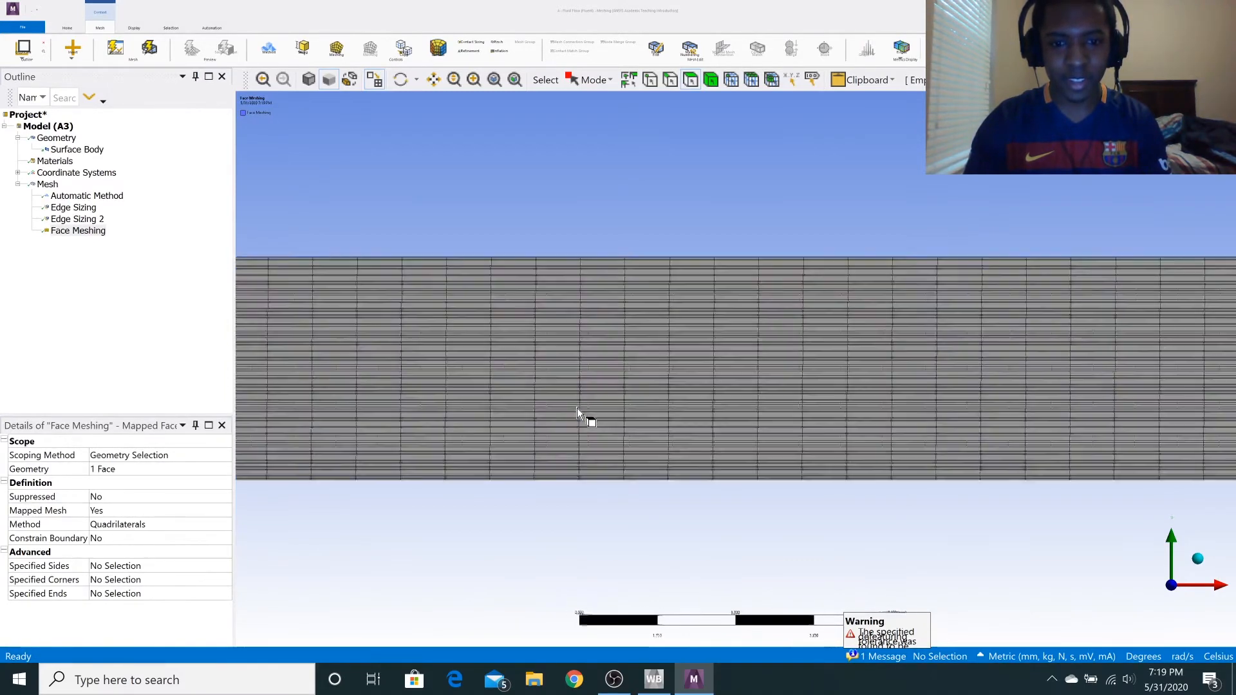
scroll(577, 407, down, 3)
scroll(574, 386, down, 6)
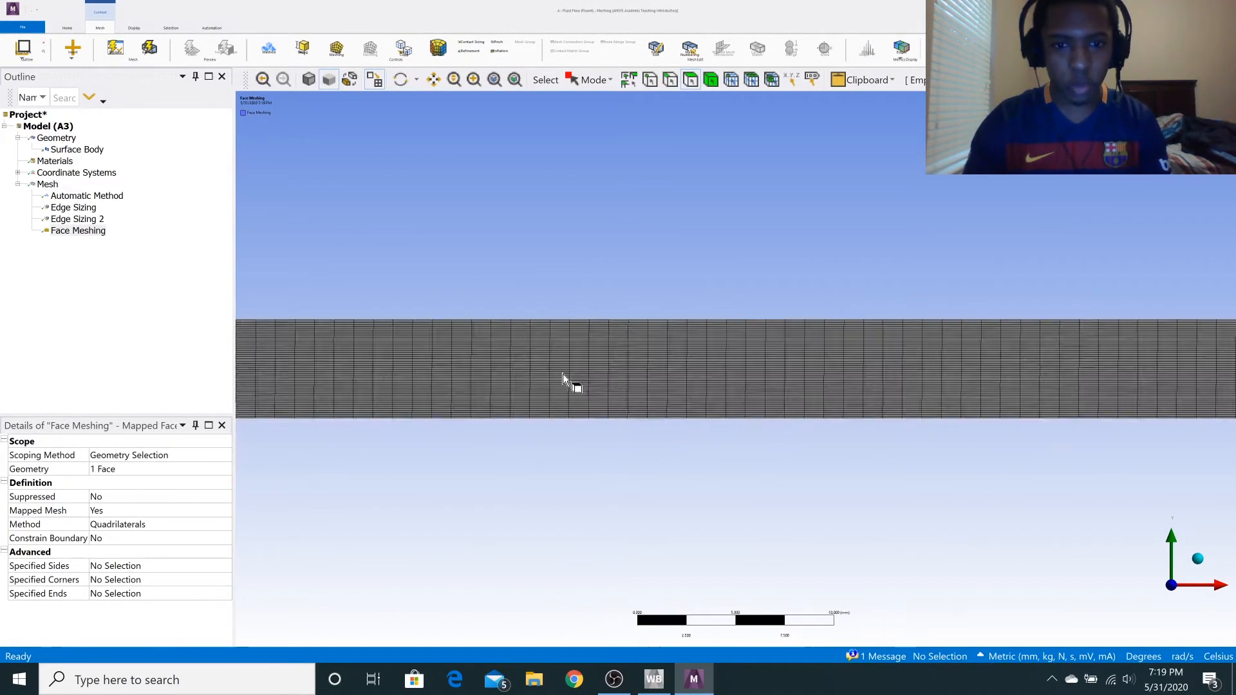
scroll(526, 358, down, 2)
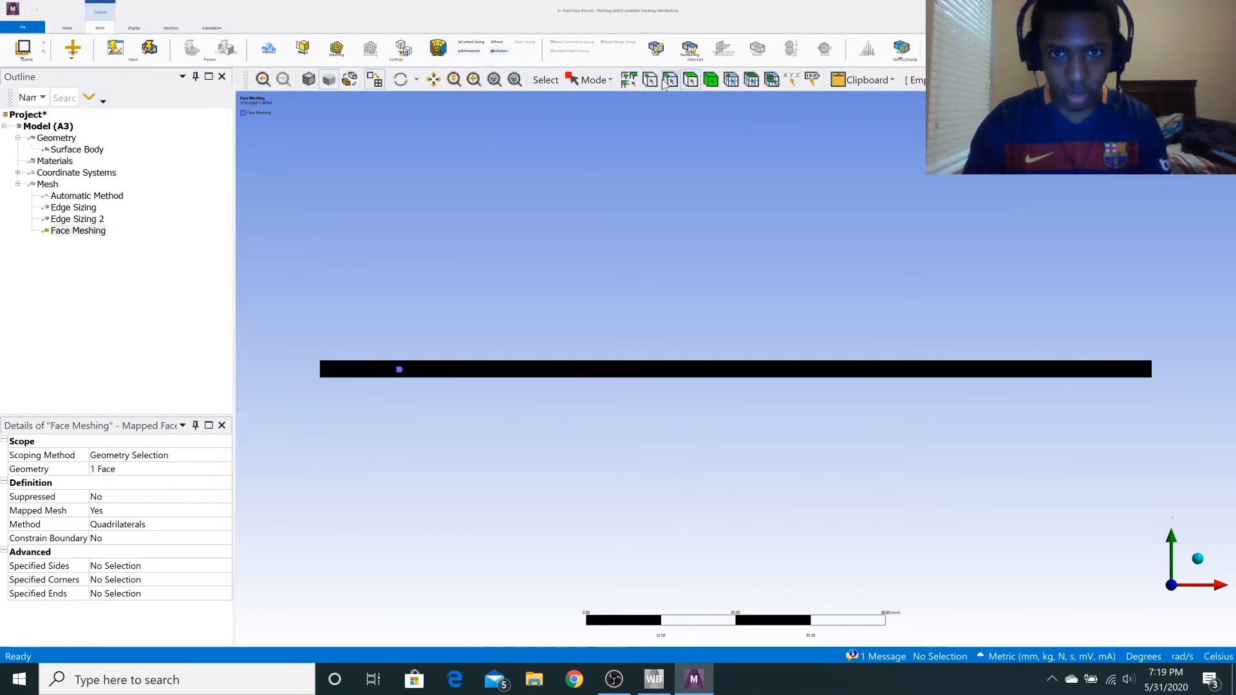
click(322, 368)
key(n)
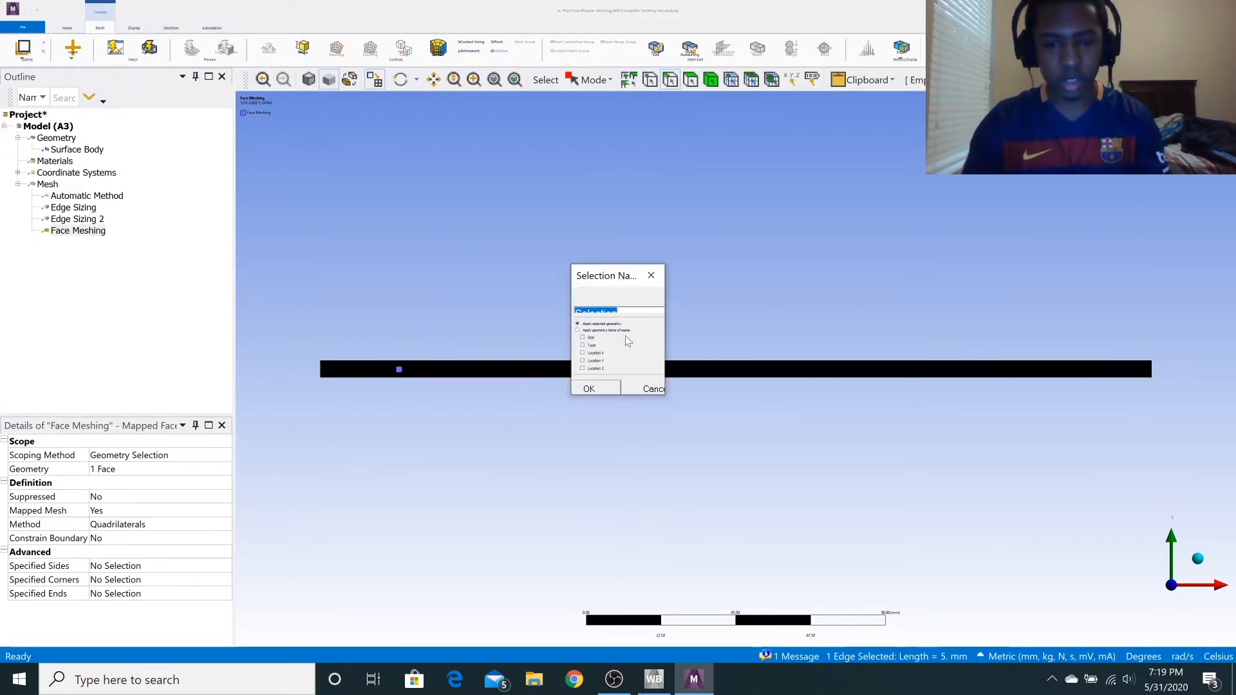
text(inle)
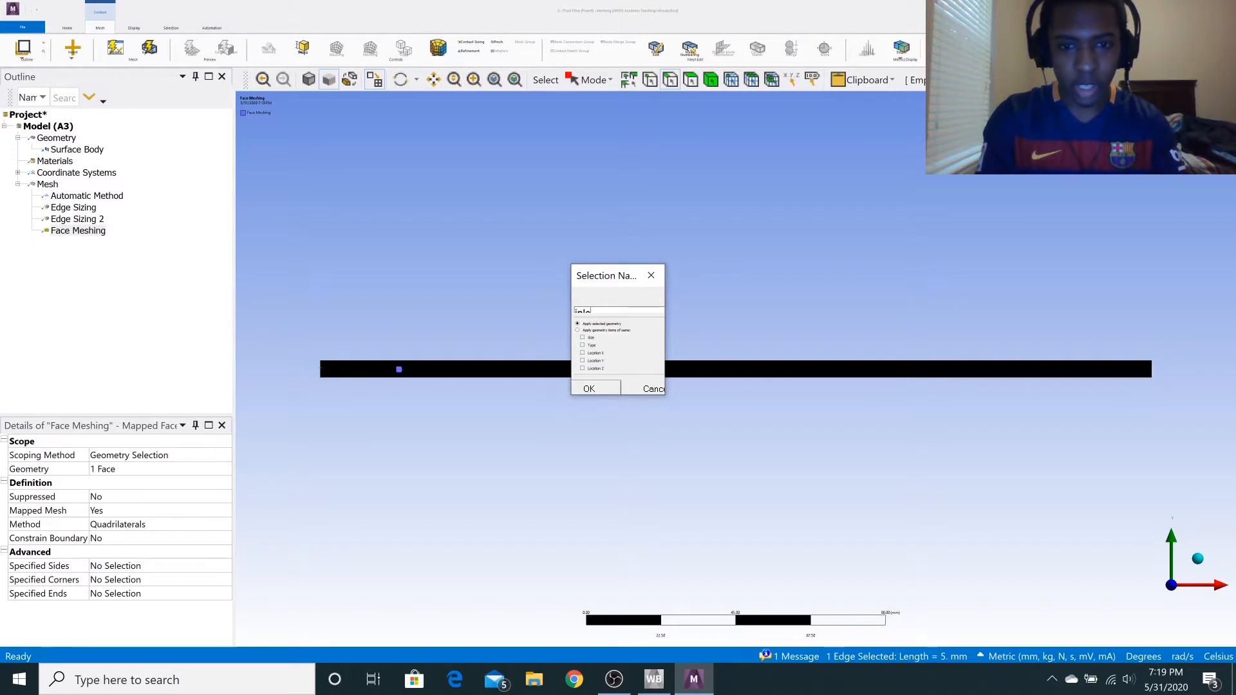
key(BackSpace)
key(BackSpace)
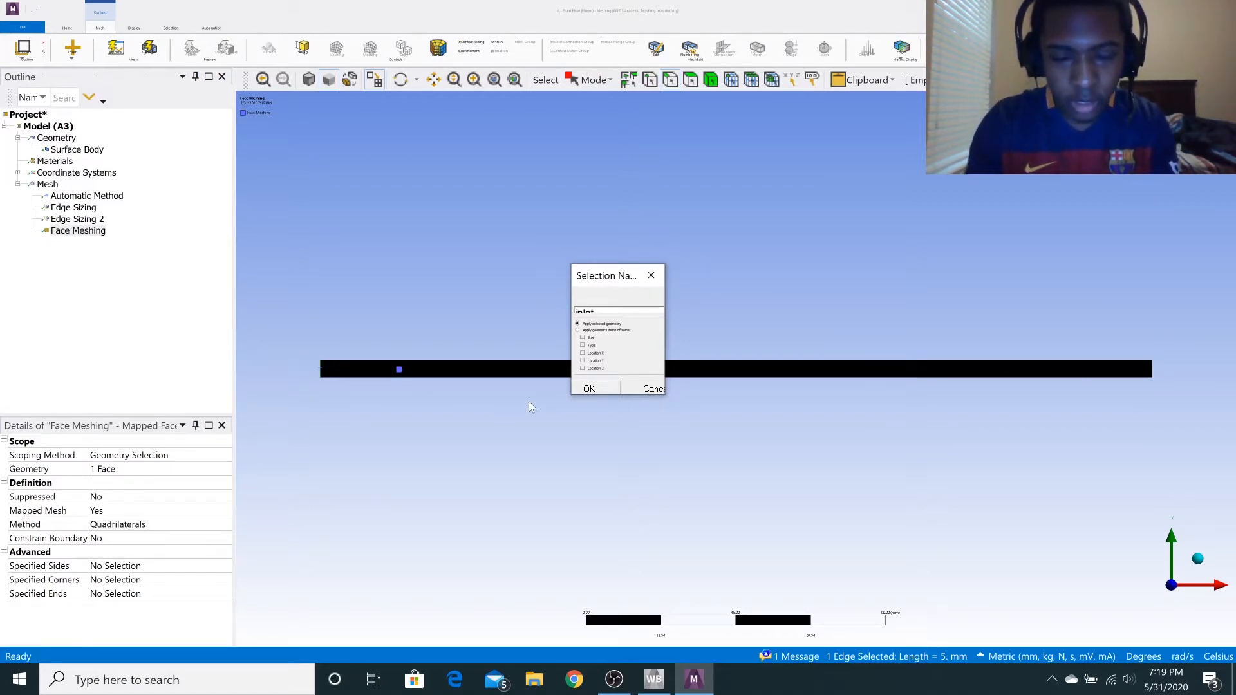
text(let)
click(589, 389)
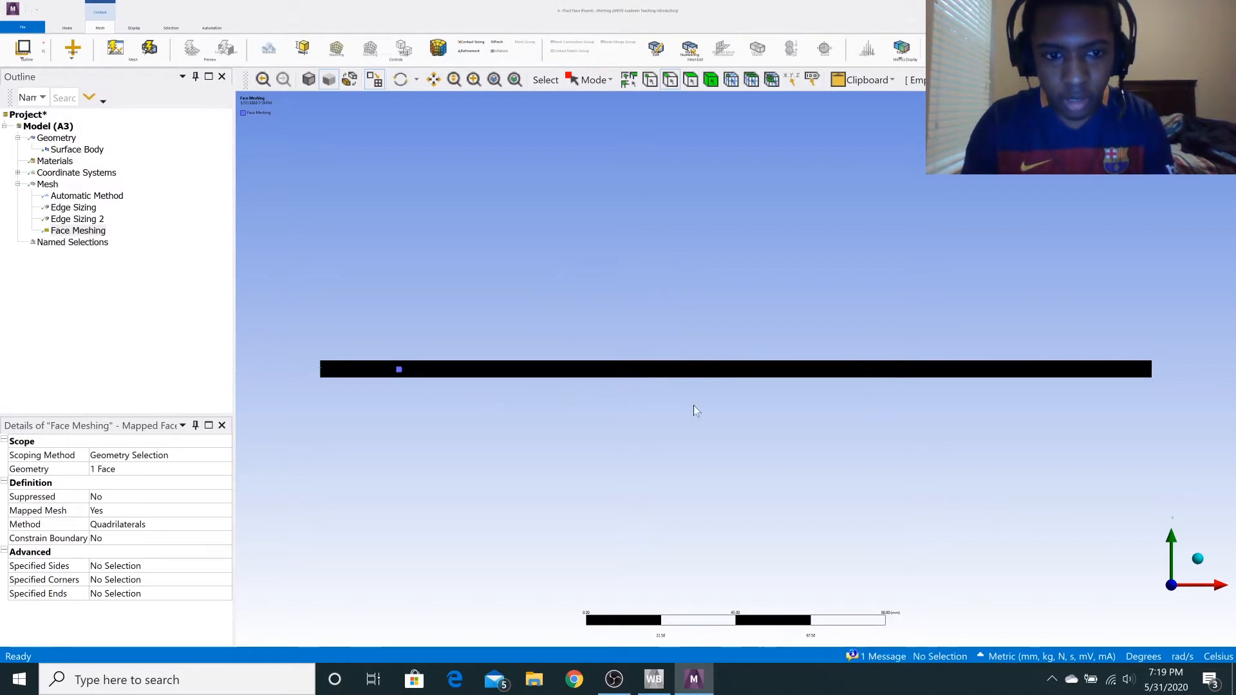
Create a named selection called outlet from the rectangle's right short edge.
click(1152, 369)
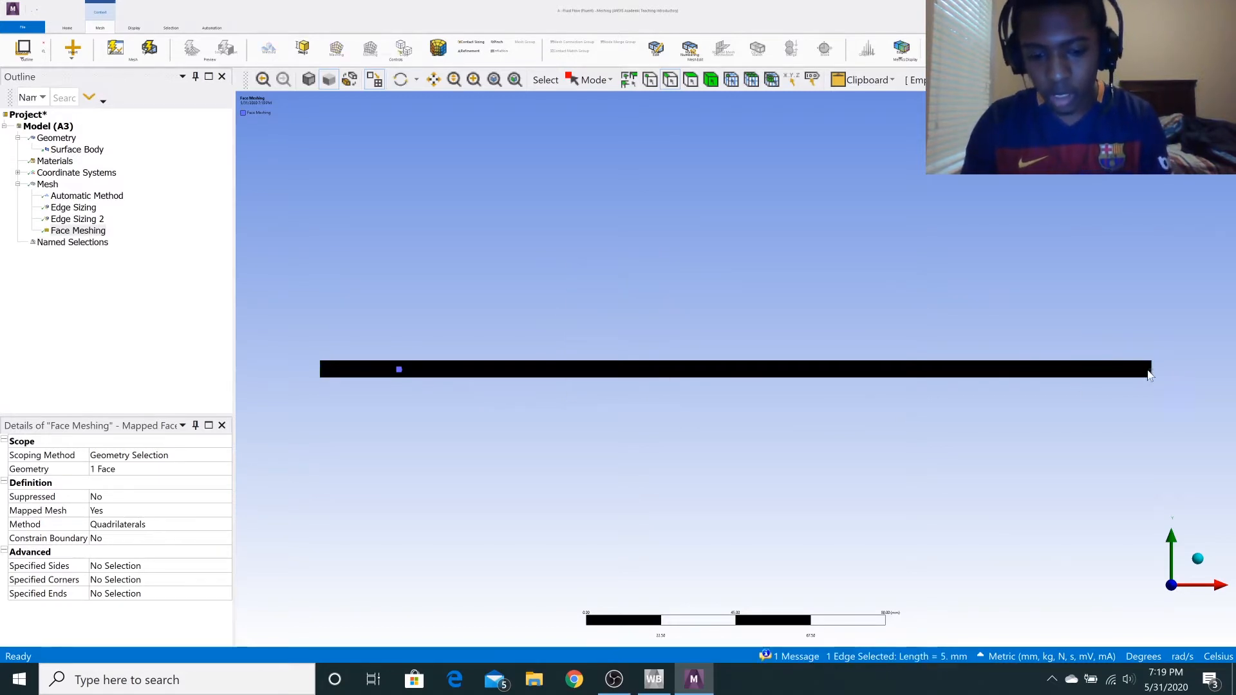
key(n)
text(outlet)
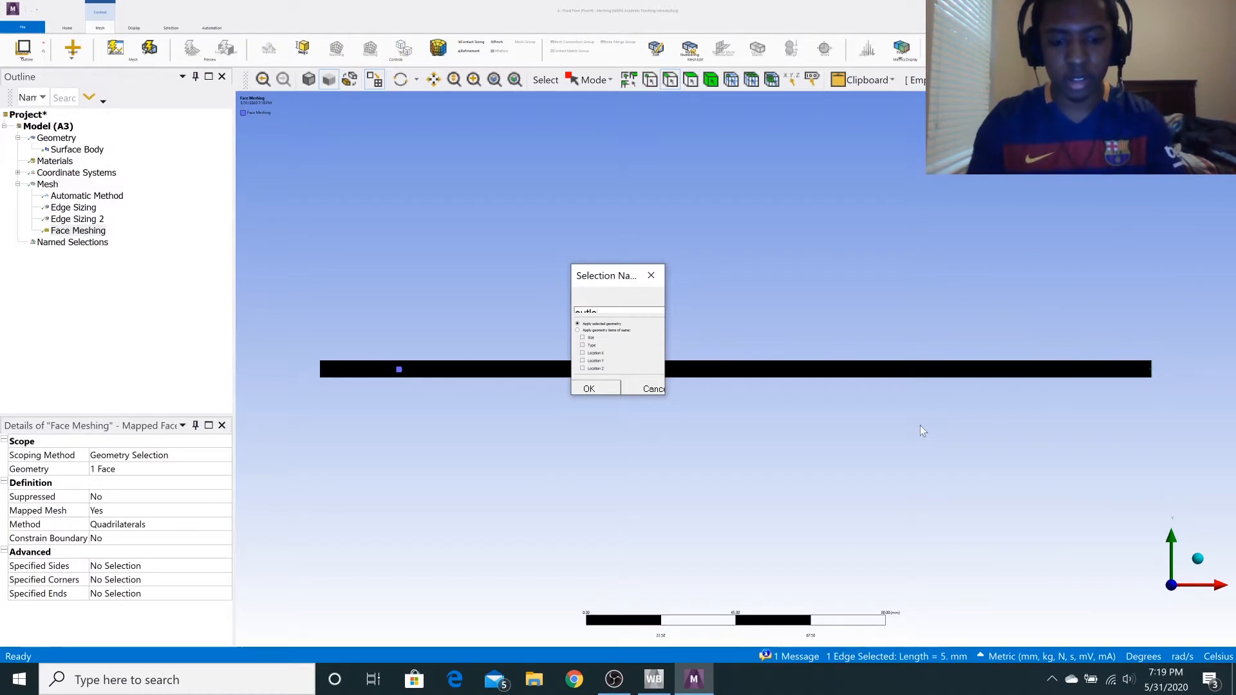
click(585, 389)
Create a named selection called top_wall from the rectangle's upper long edge.
click(595, 366)
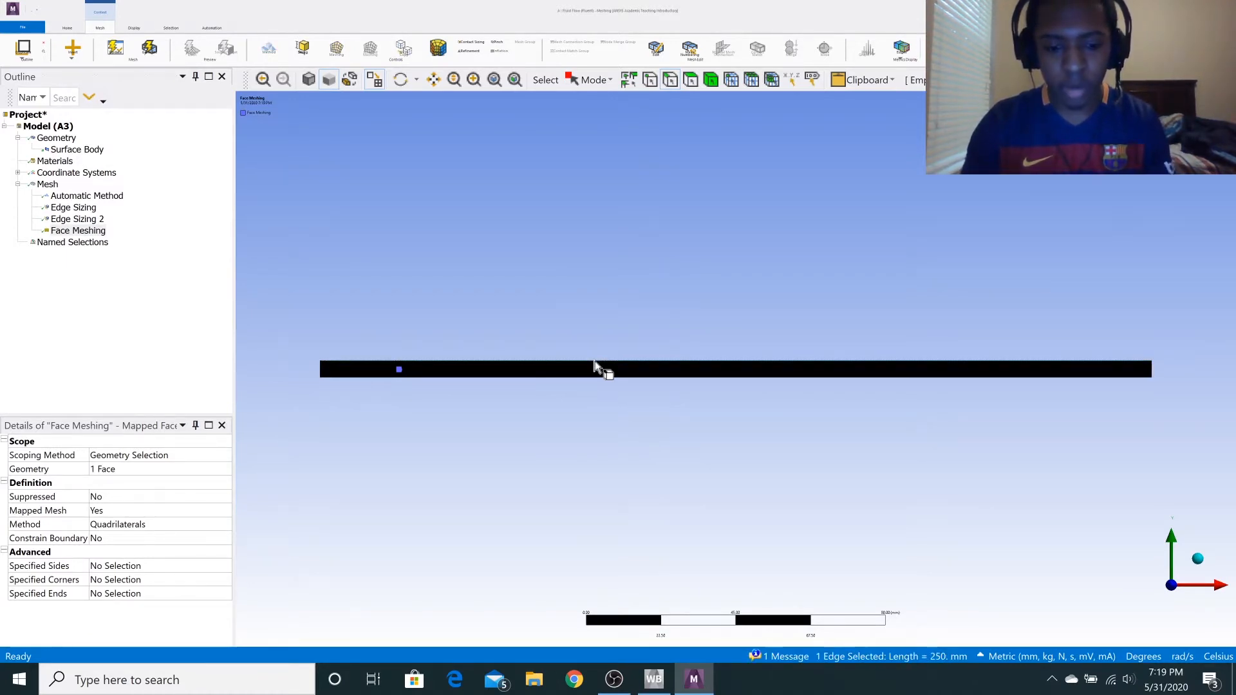
text(ntop_wall)
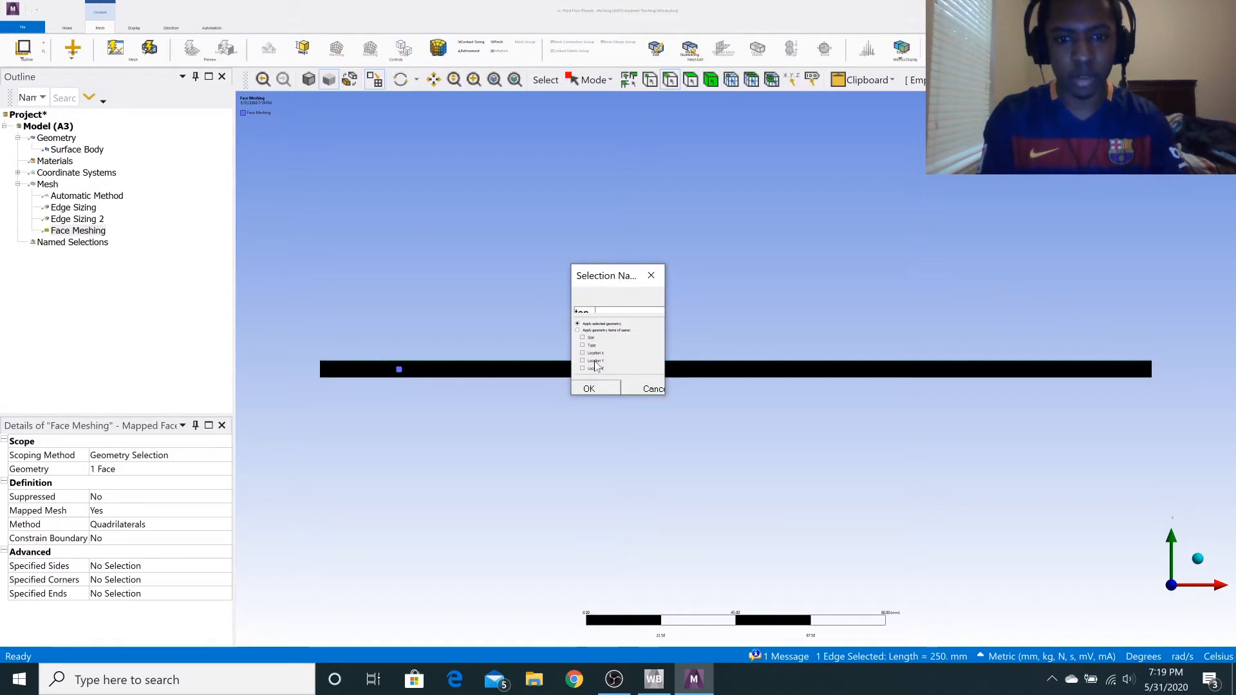
click(592, 389)
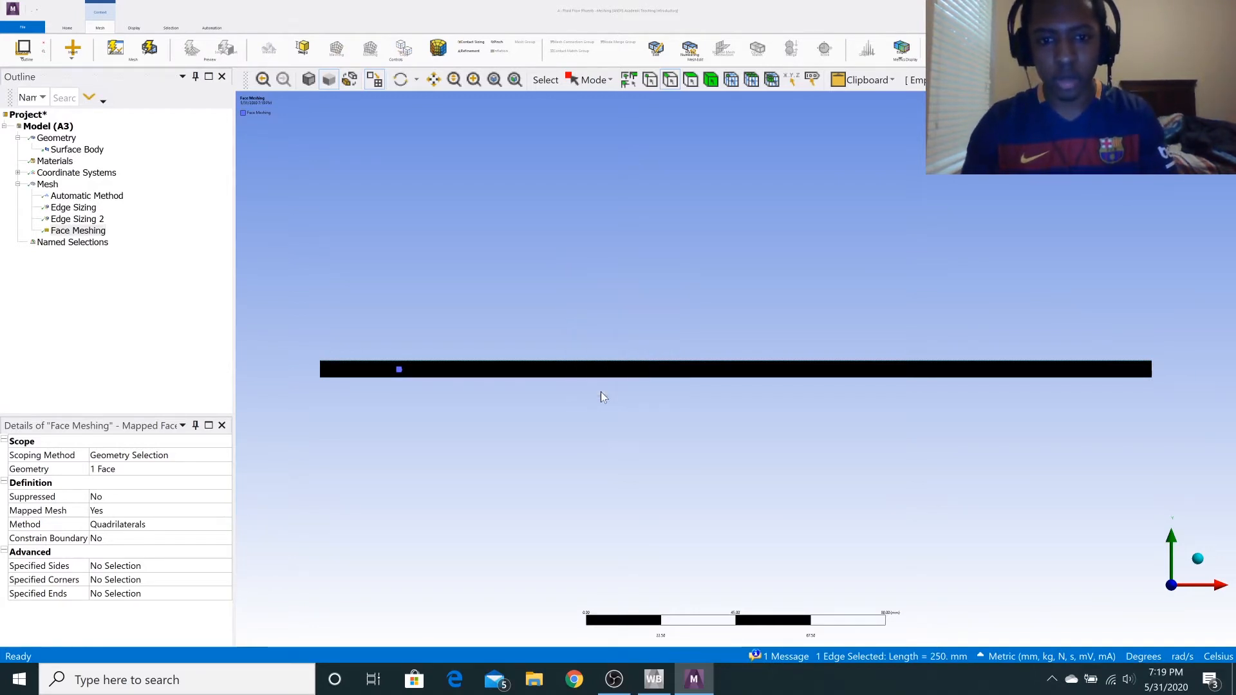
Create a named selection called bottom_wall from the rectangle's lower long edge.
click(642, 379)
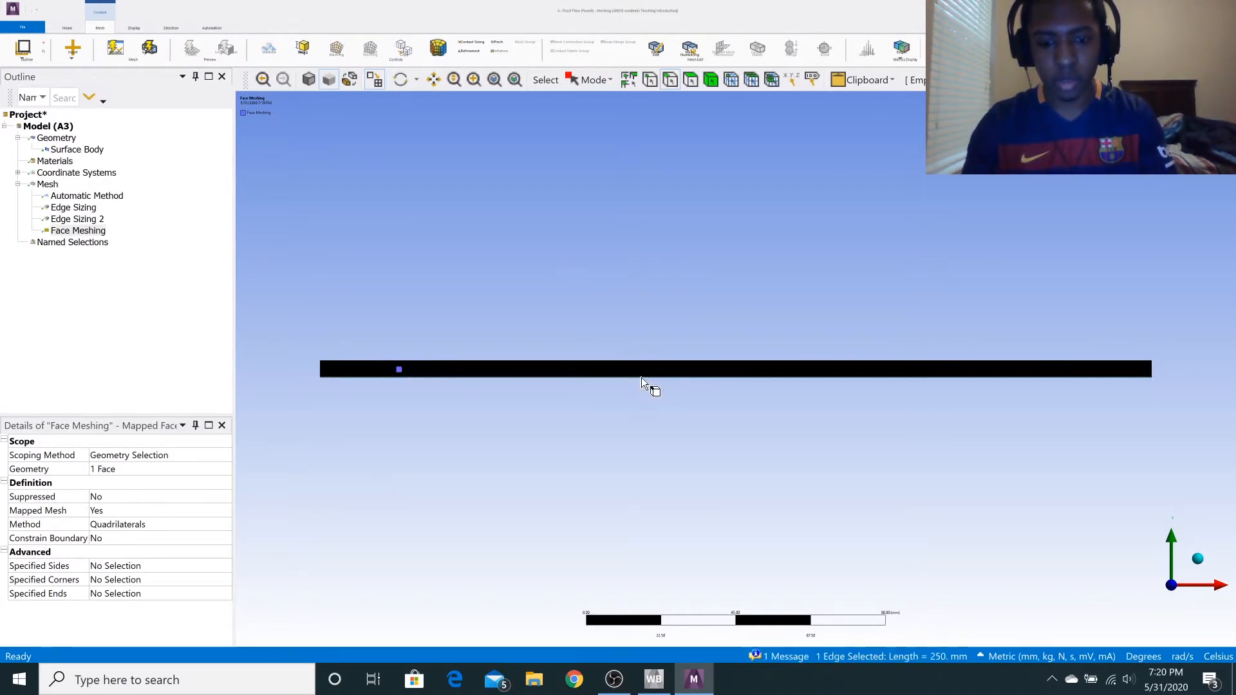
key(n)
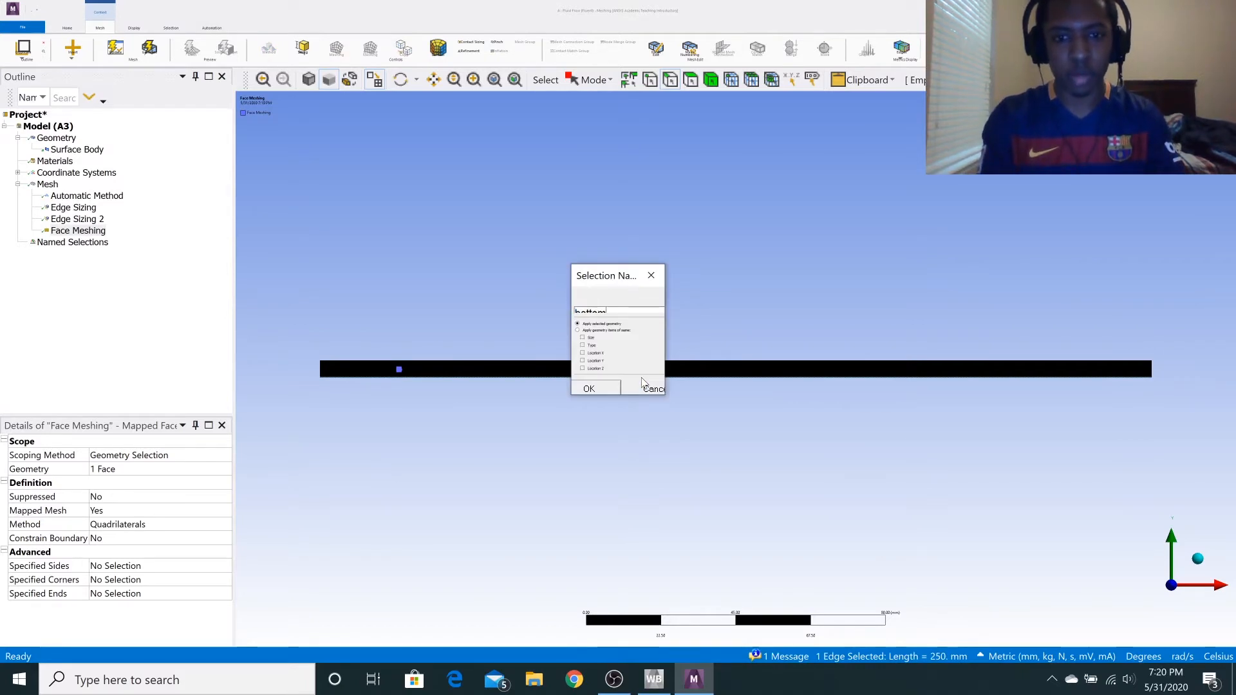
text(bottom_wall)
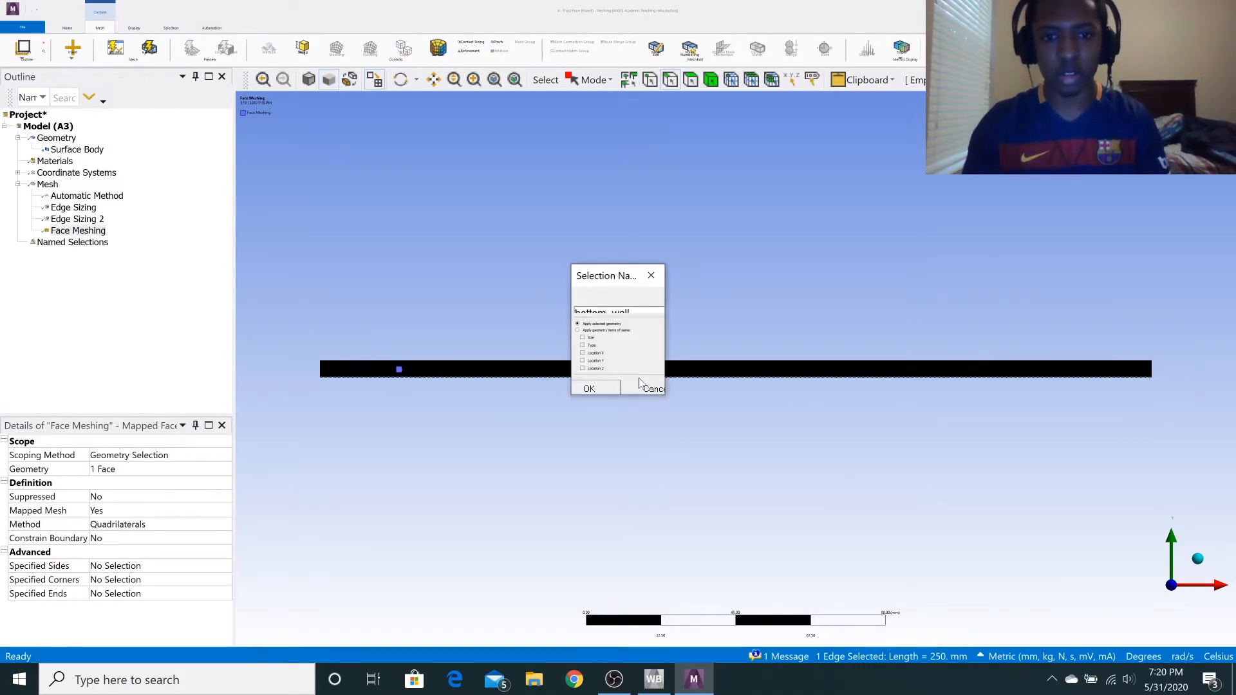
click(611, 389)
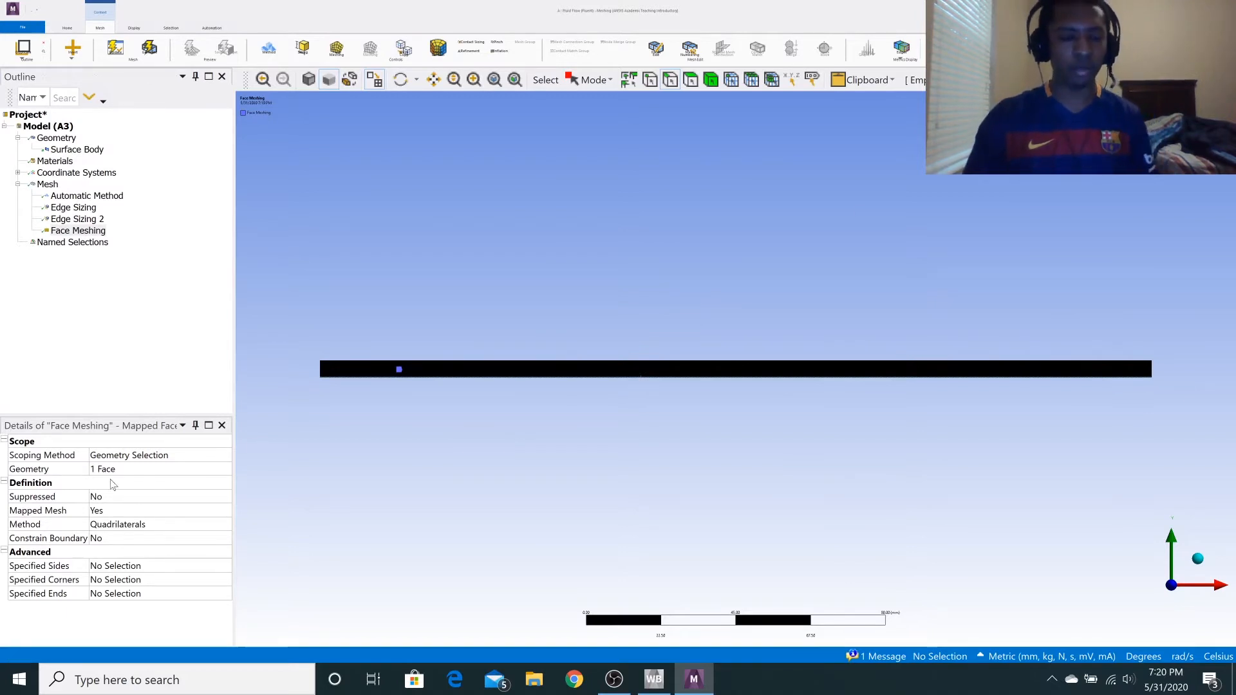
Close the meshing application and update the Mesh cell of the Fluid Flow (Fluent) system in Workbench.
key(alt+F4)
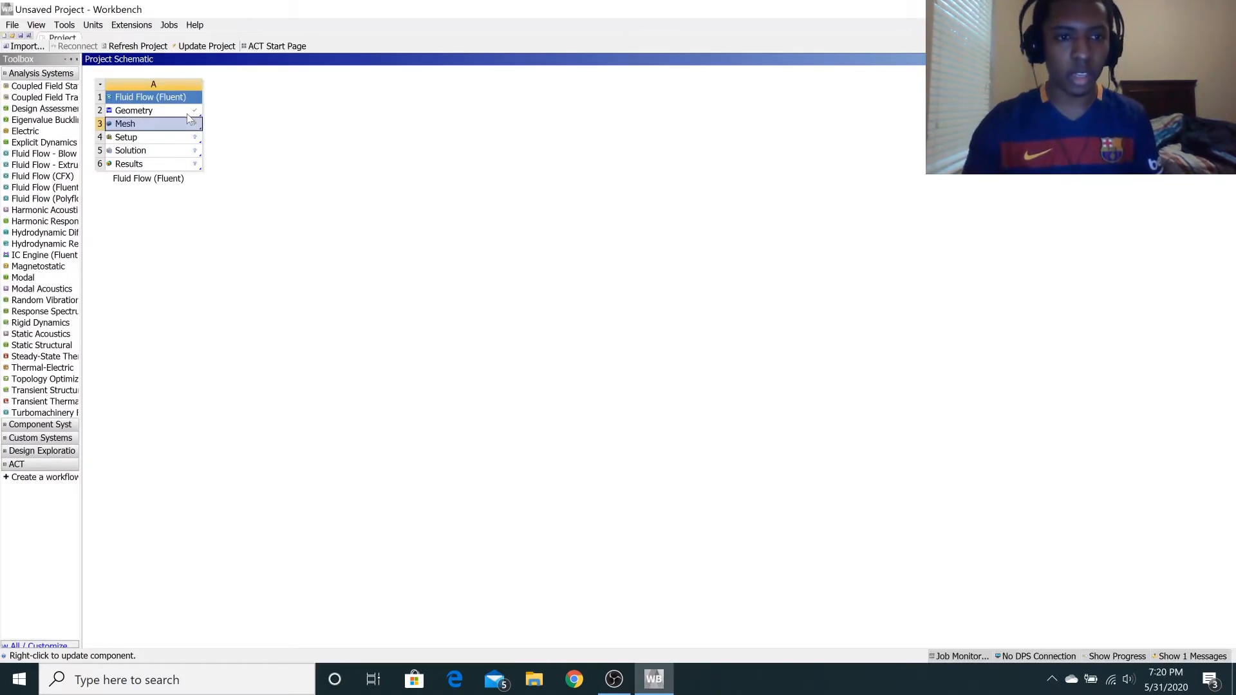
right_click(193, 126)
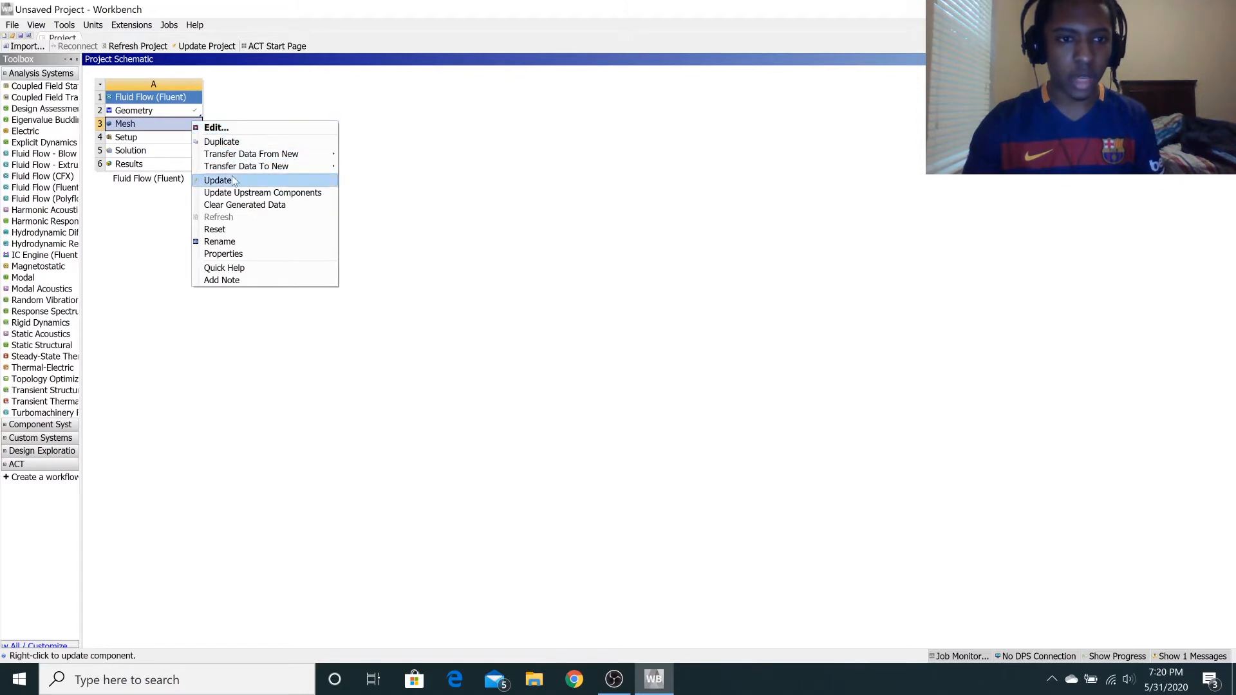
click(231, 175)
Open the Setup cell of the fluid flow system and start Fluent with the launcher's existing options.
click(184, 139)
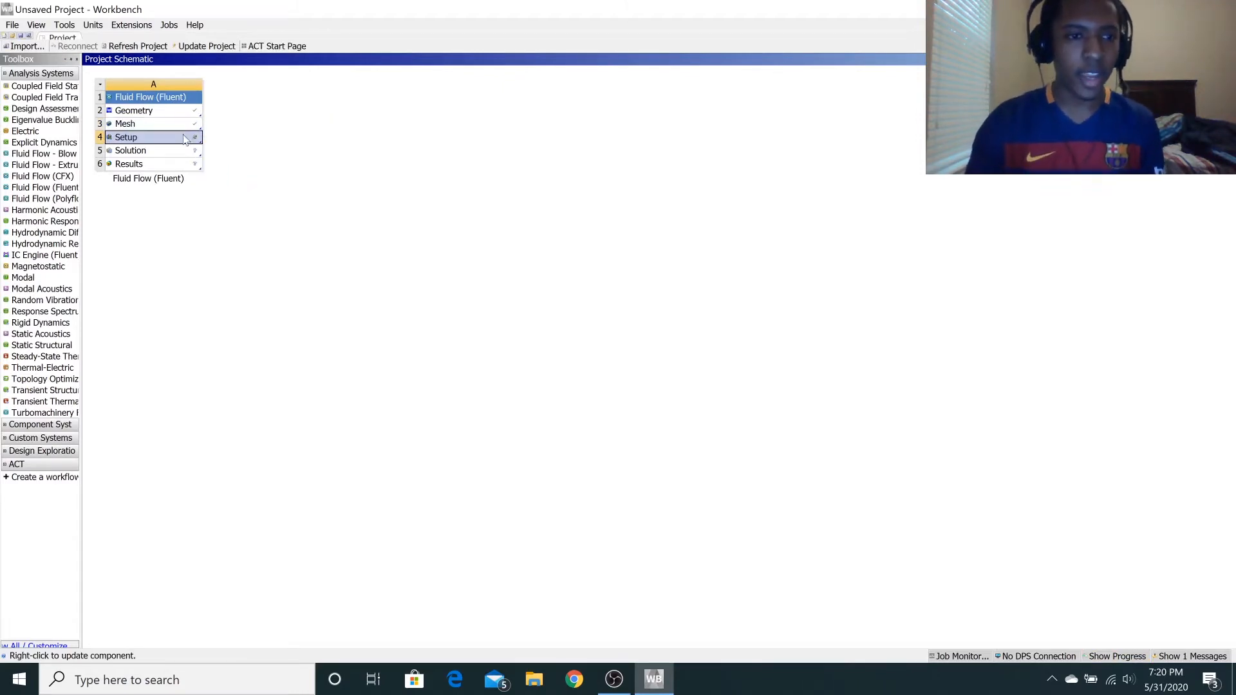
double_click(176, 142)
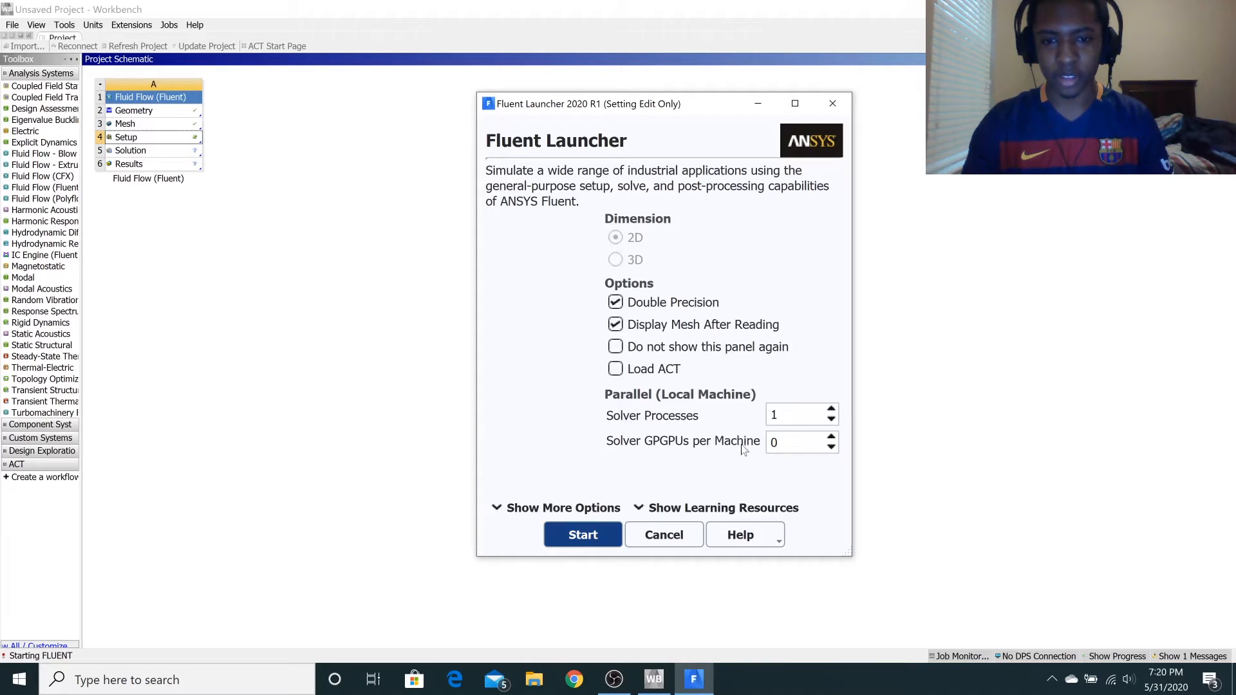
click(586, 536)
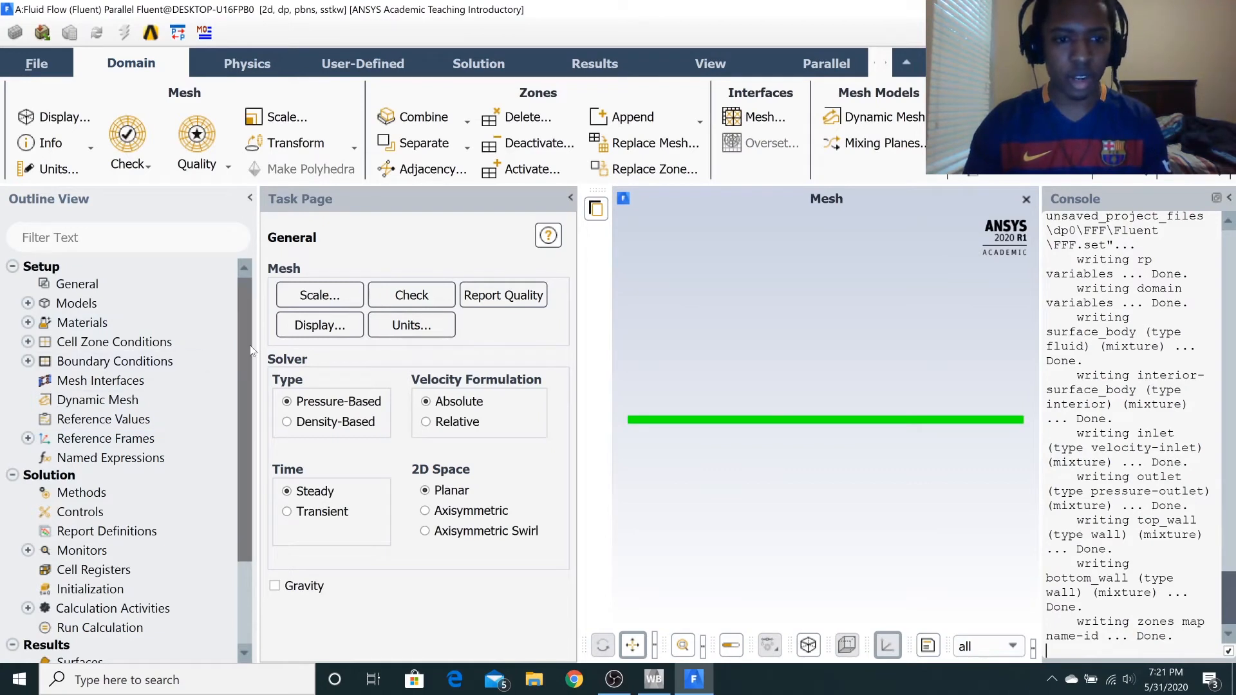
Set the viscous model to Laminar and confirm it.
scroll(239, 350, down, 3)
scroll(235, 322, up, 3)
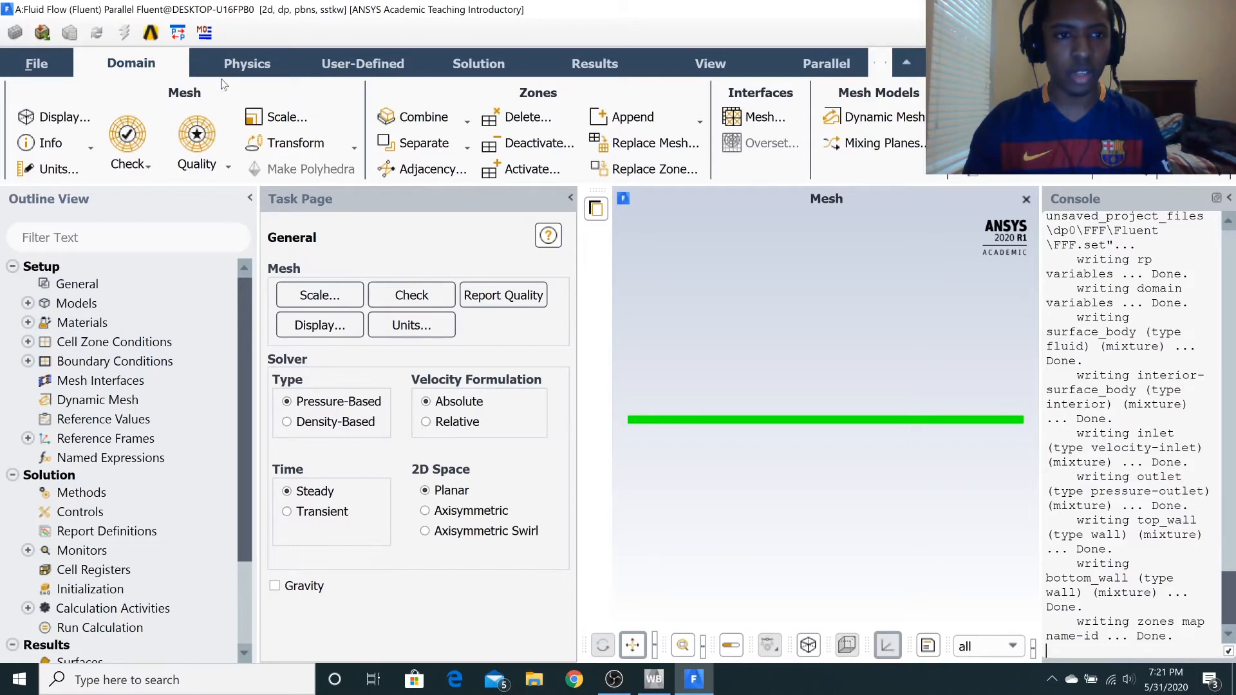
click(246, 63)
click(365, 166)
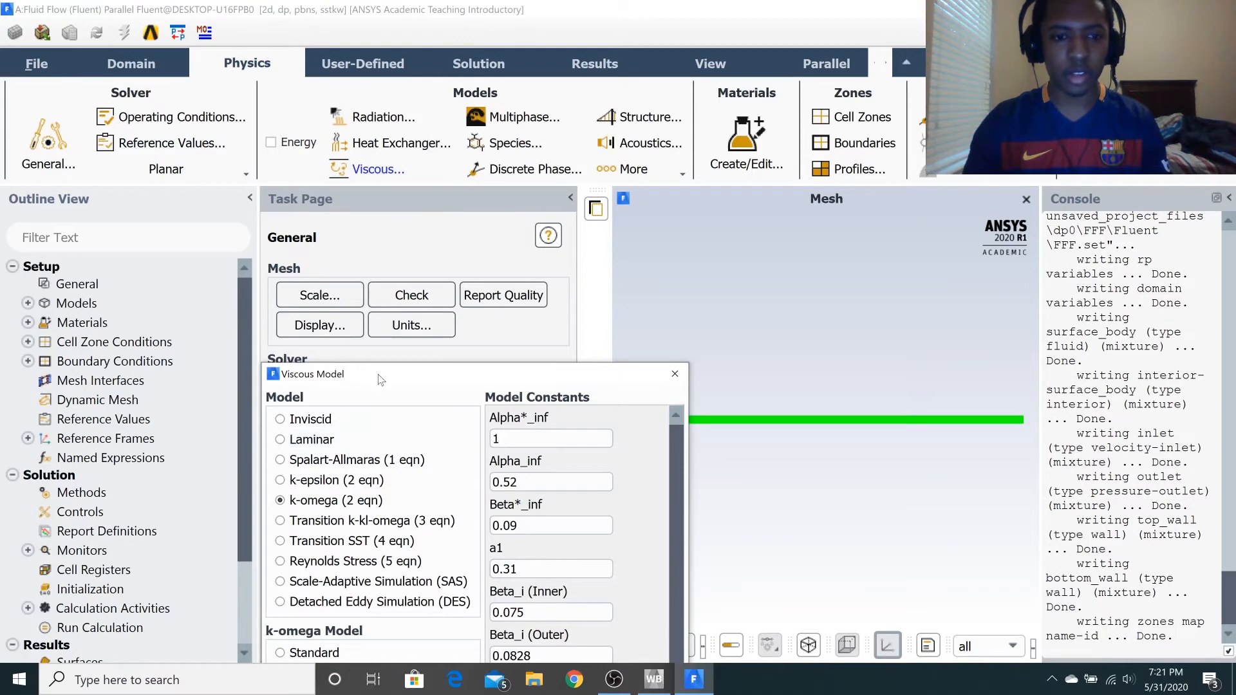
drag(379, 380, 362, 166)
click(287, 226)
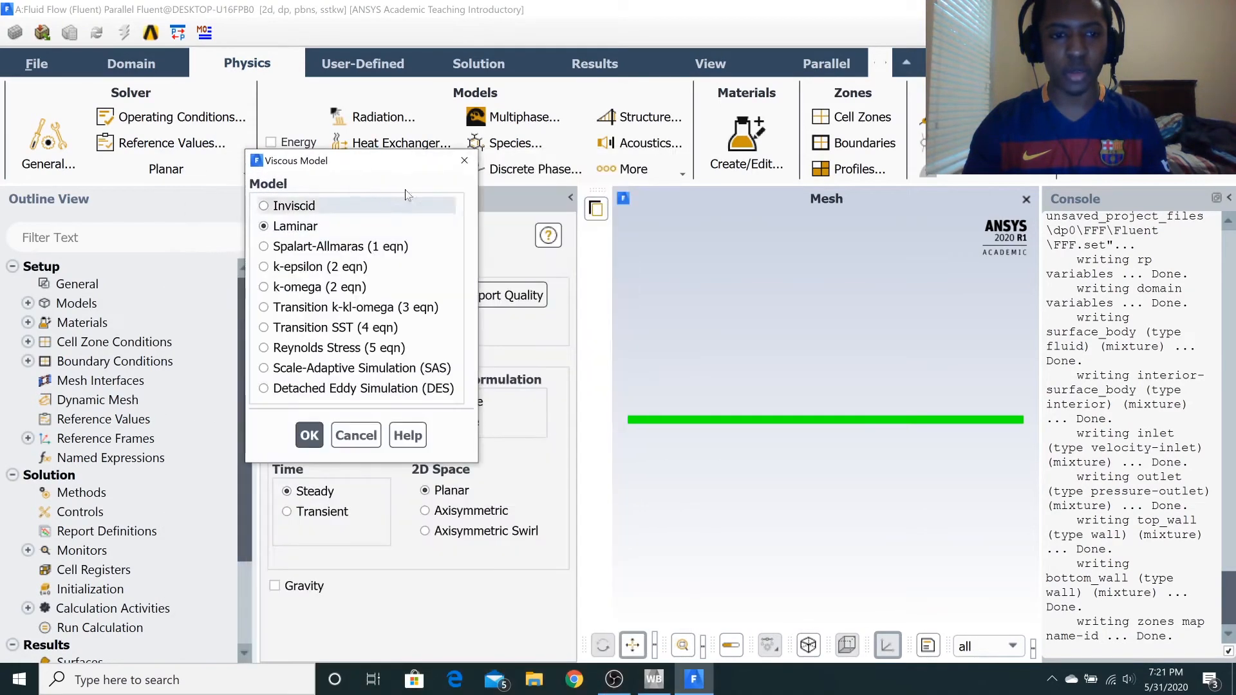
click(309, 435)
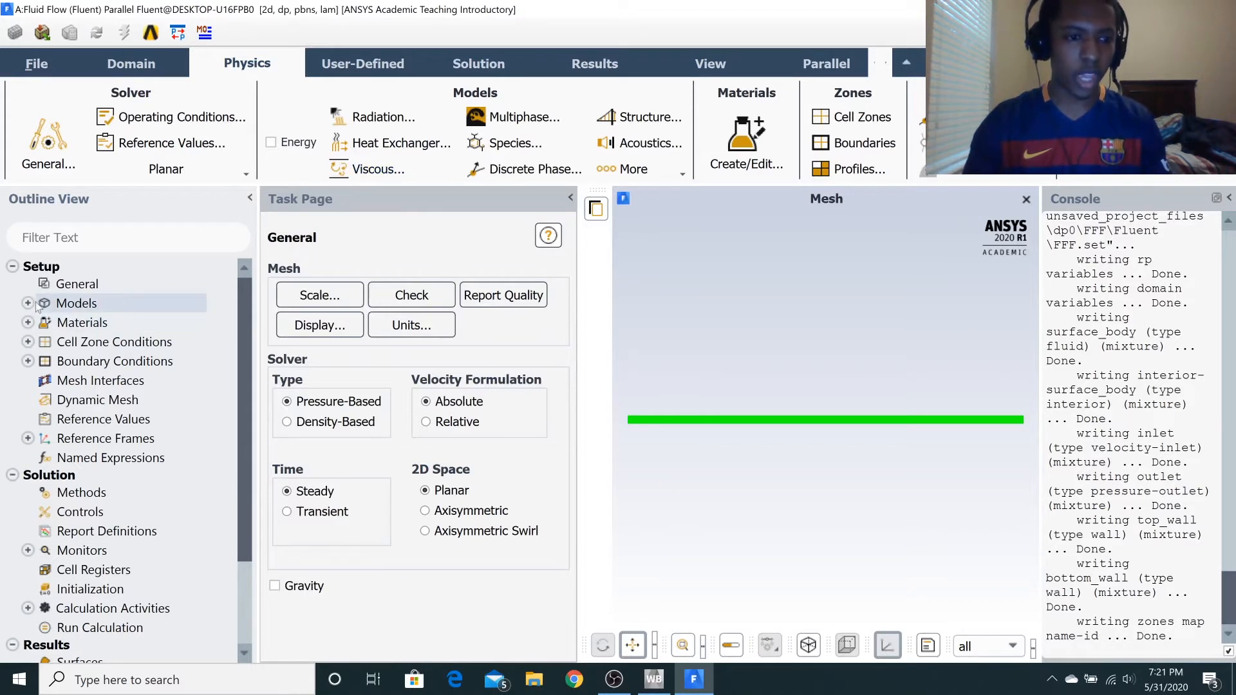
Open the fluid material air for editing and set its constant density to 1 kg/m3.
click(28, 323)
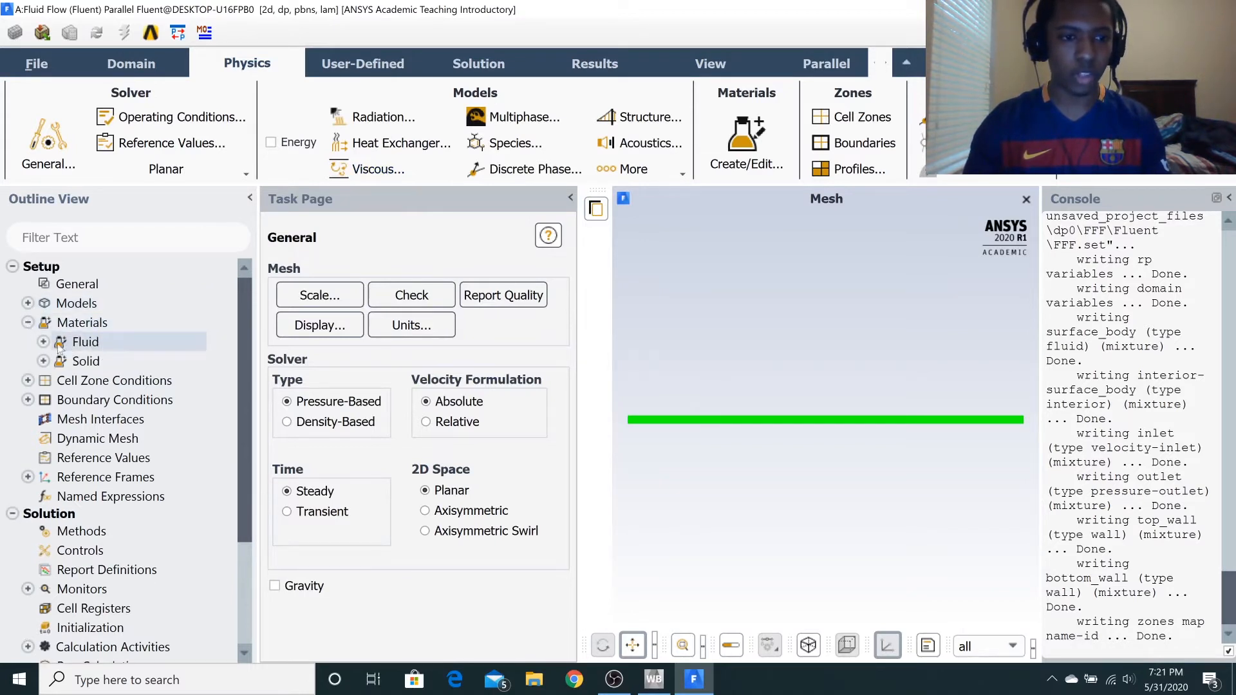
click(43, 342)
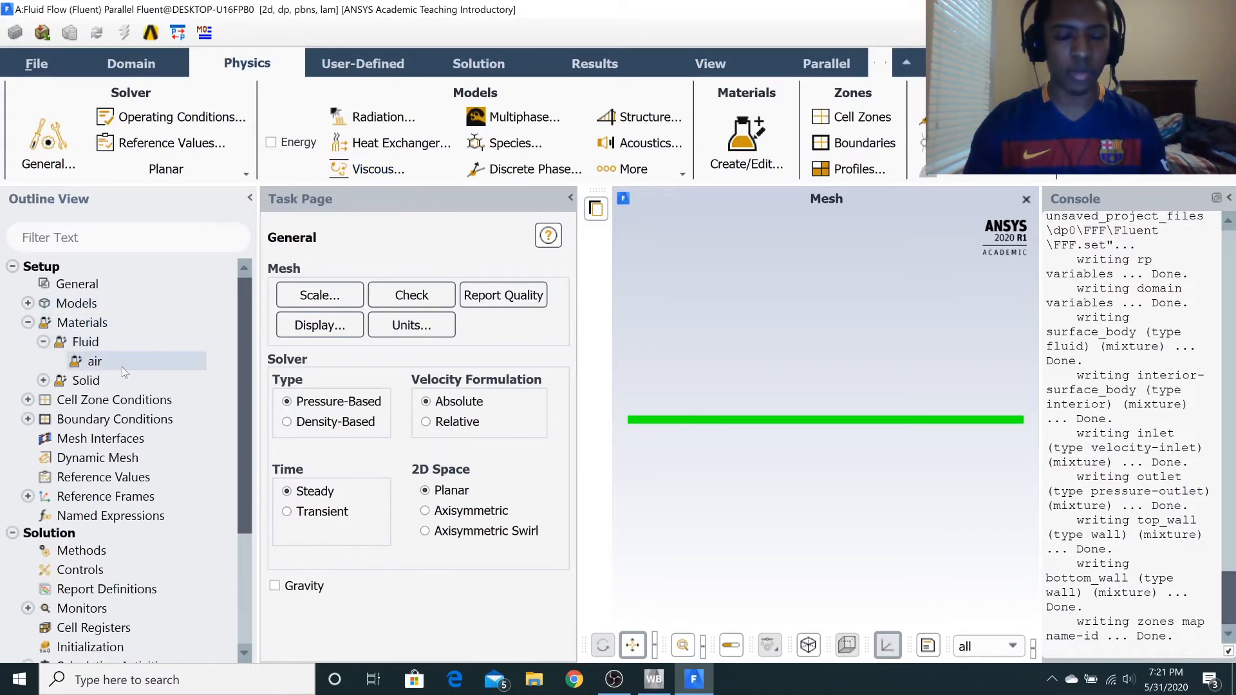
double_click(122, 367)
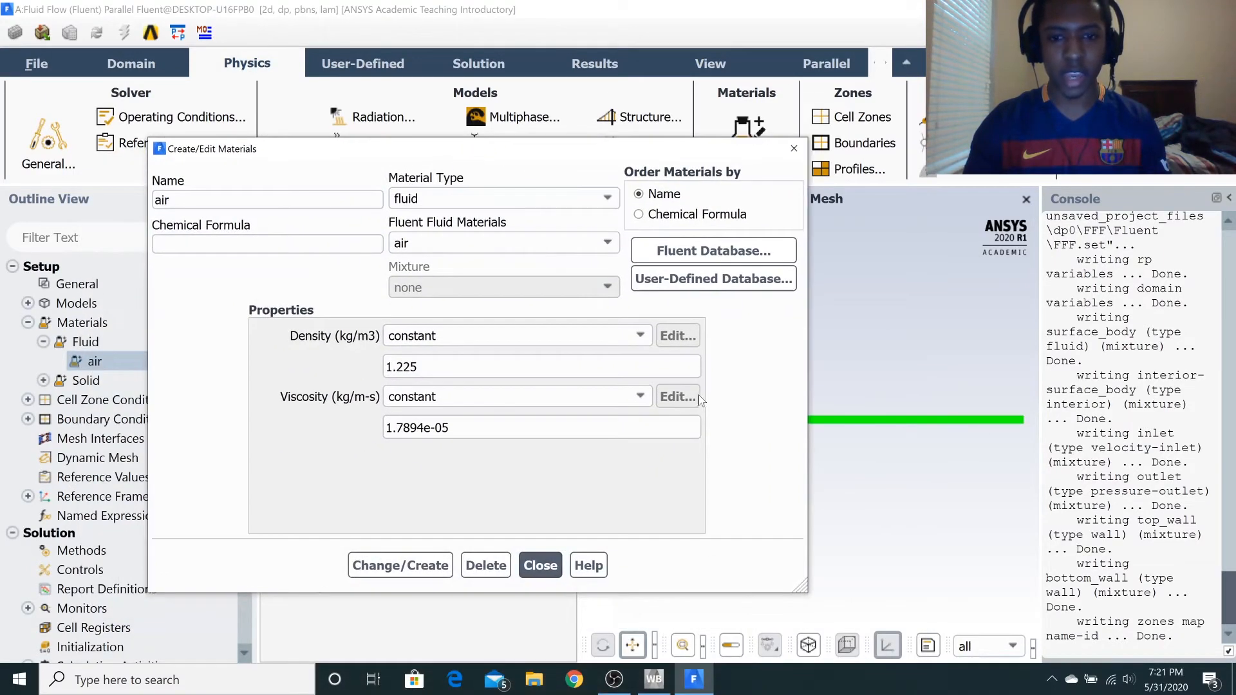
drag(420, 367, 187, 365)
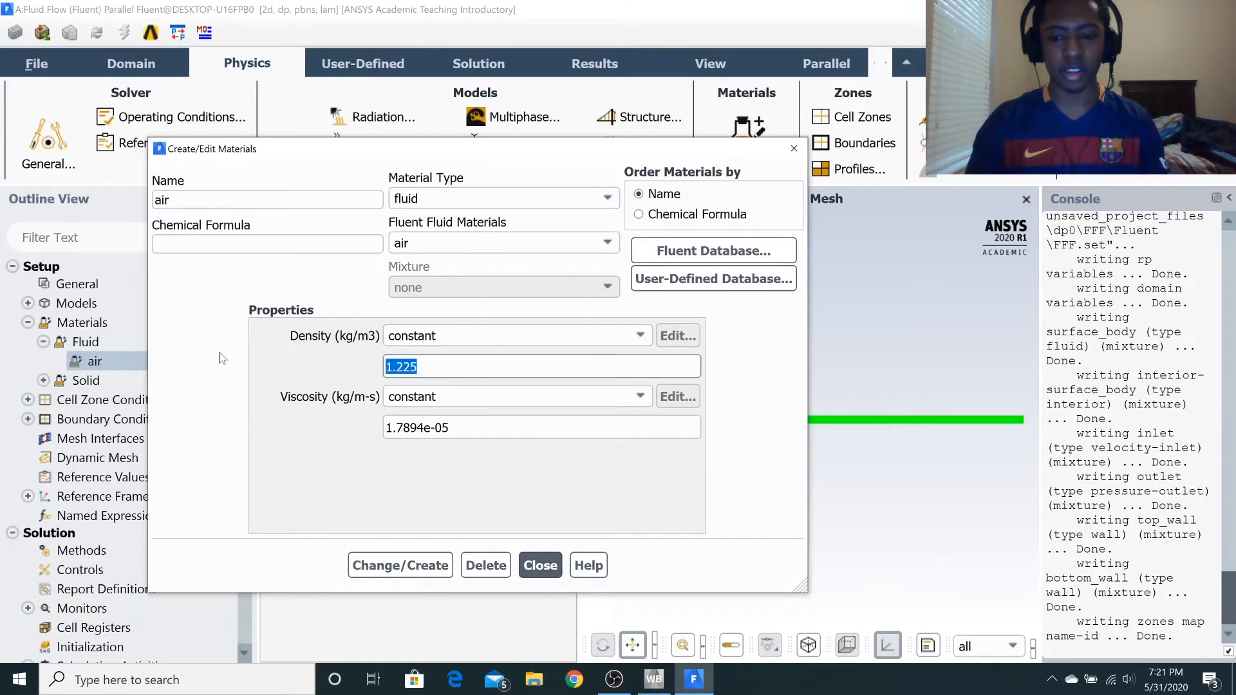
text(1)
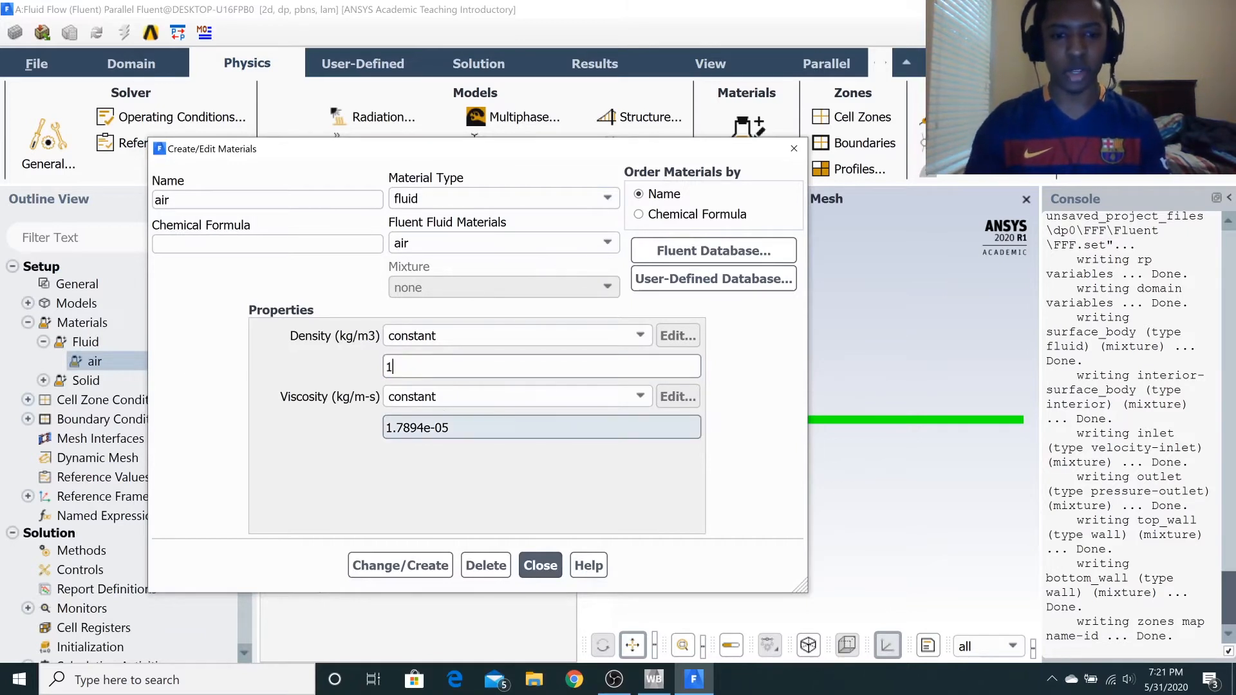
Set air's constant viscosity to .00005 kg/m-s, apply the material changes and close the material editor.
drag(448, 427, 384, 427)
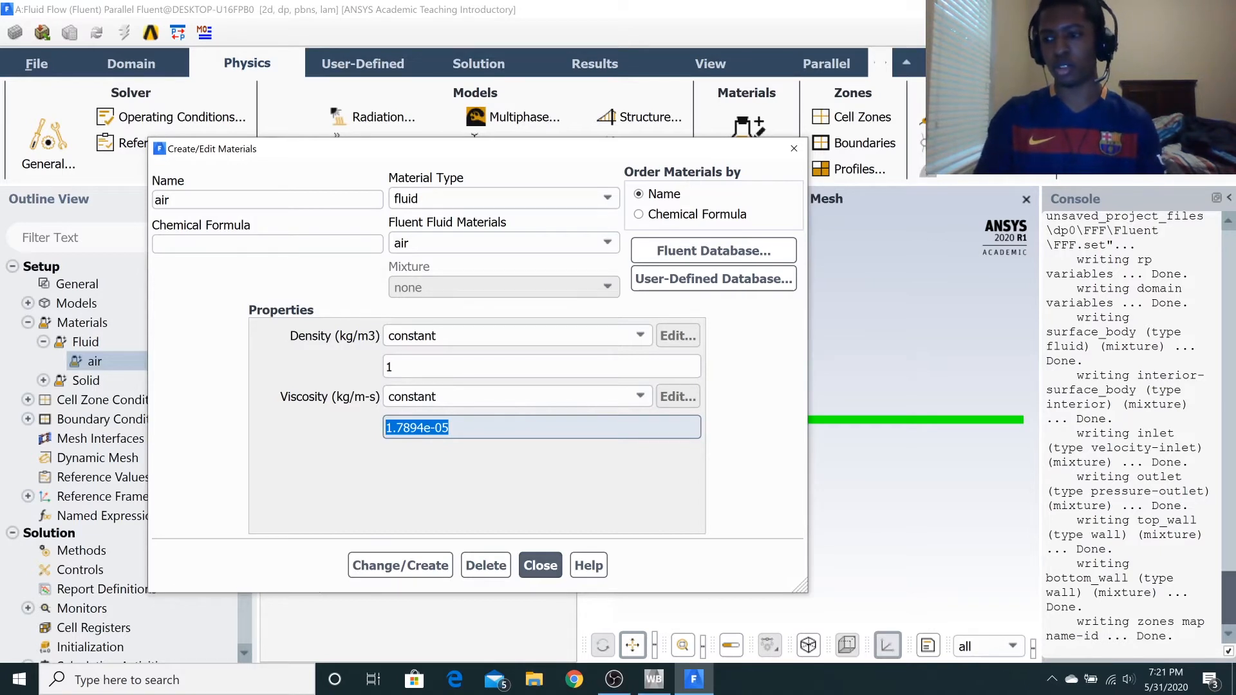
text(.)
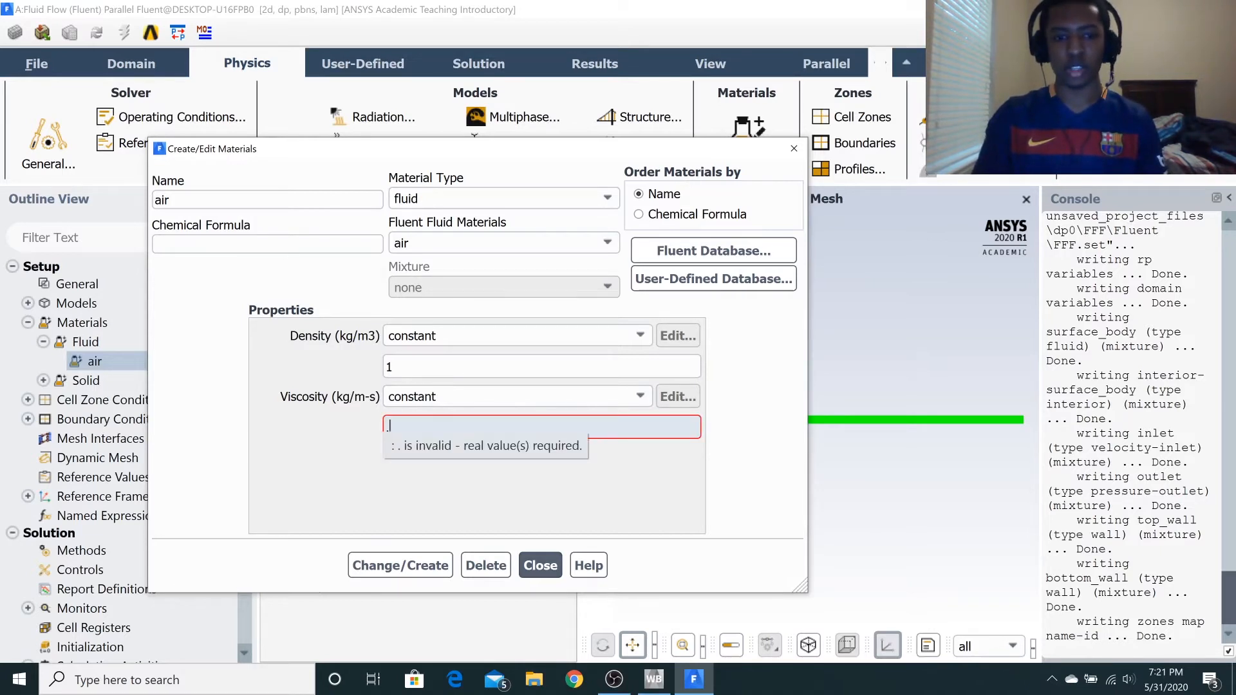
text(00005)
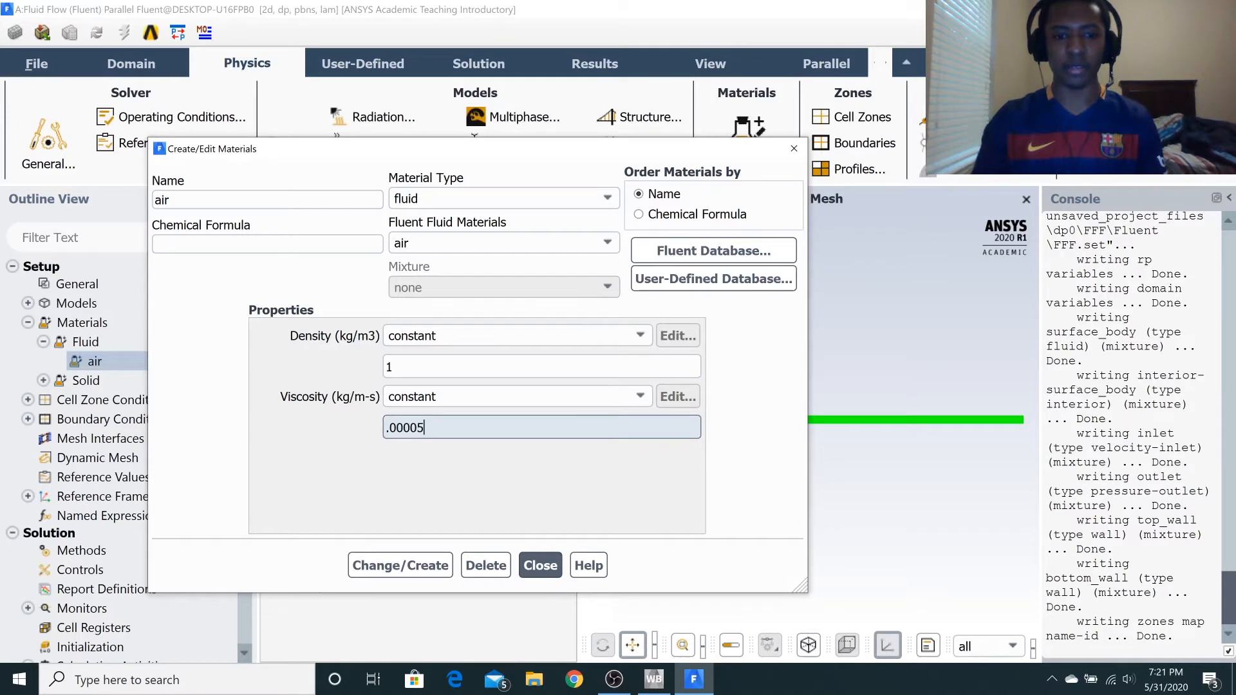
click(404, 564)
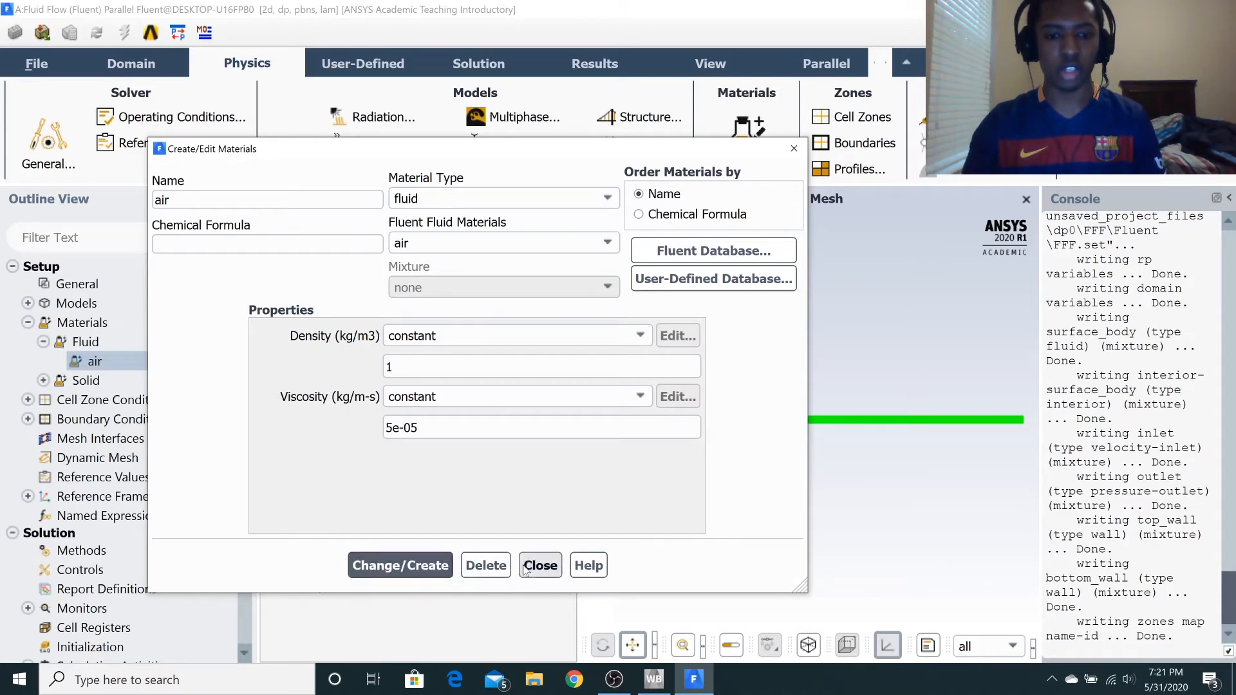
click(541, 565)
scroll(77, 444, down, 1)
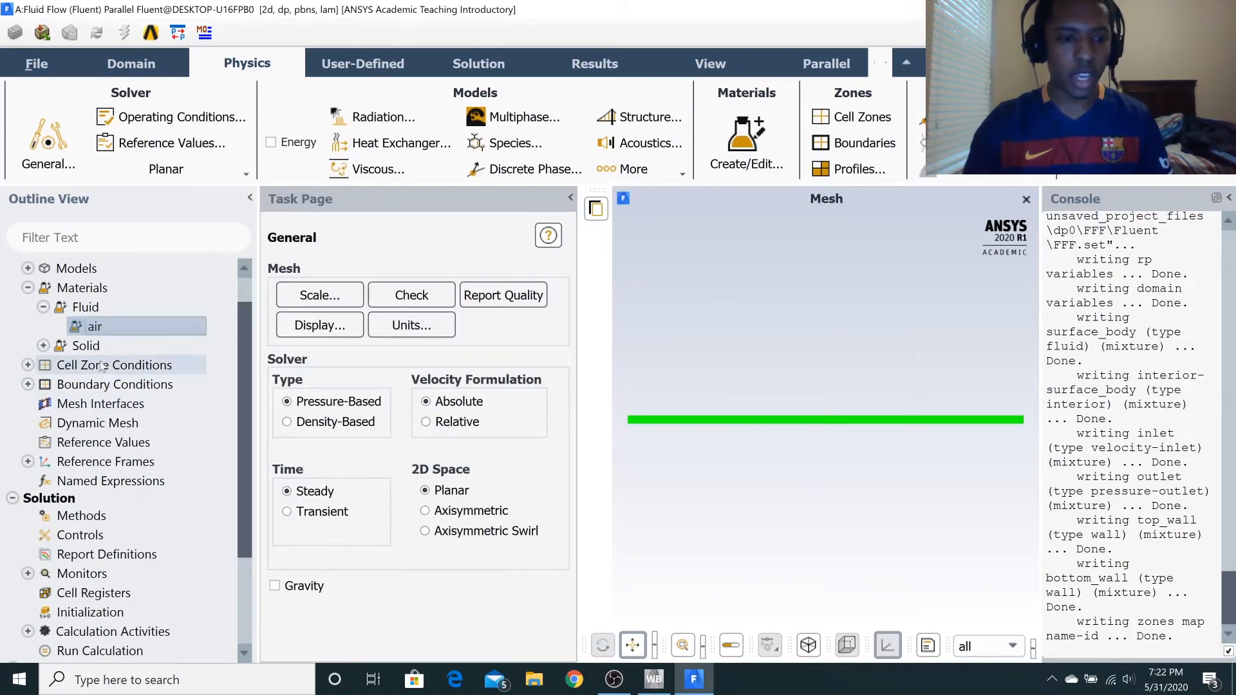
Set the inlet boundary's velocity magnitude to 10 m/s and confirm it.
scroll(65, 431, up, 2)
scroll(51, 437, down, 1)
click(27, 384)
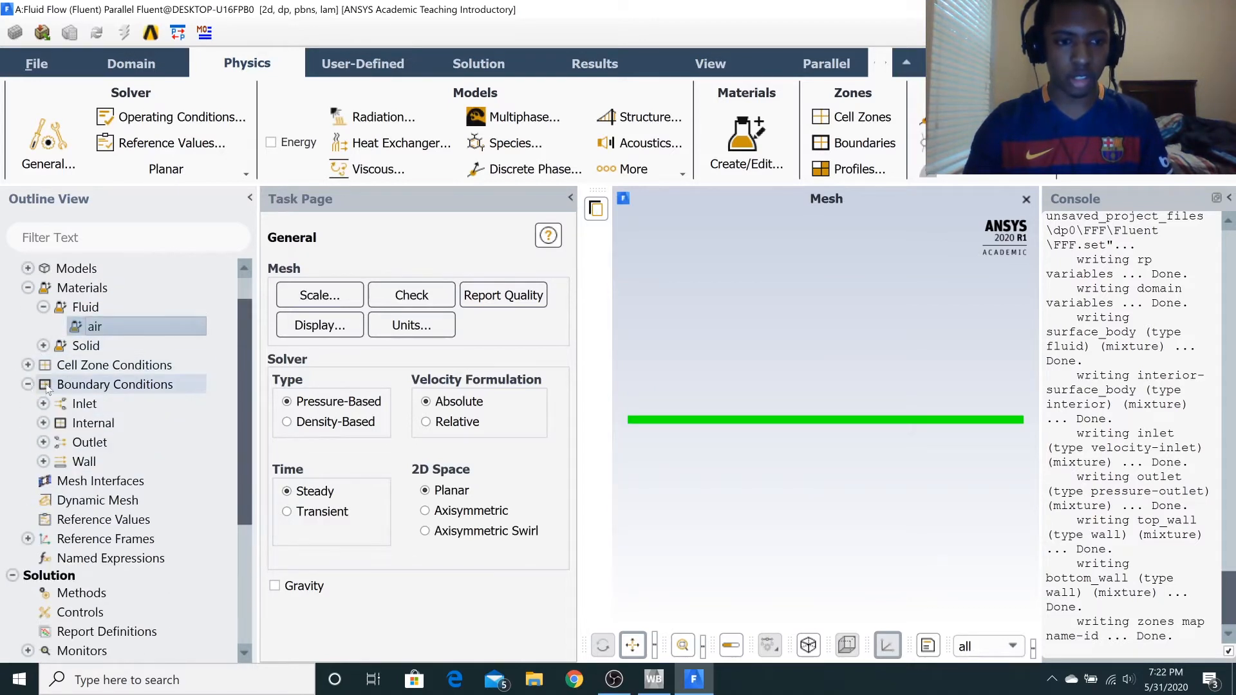
double_click(85, 403)
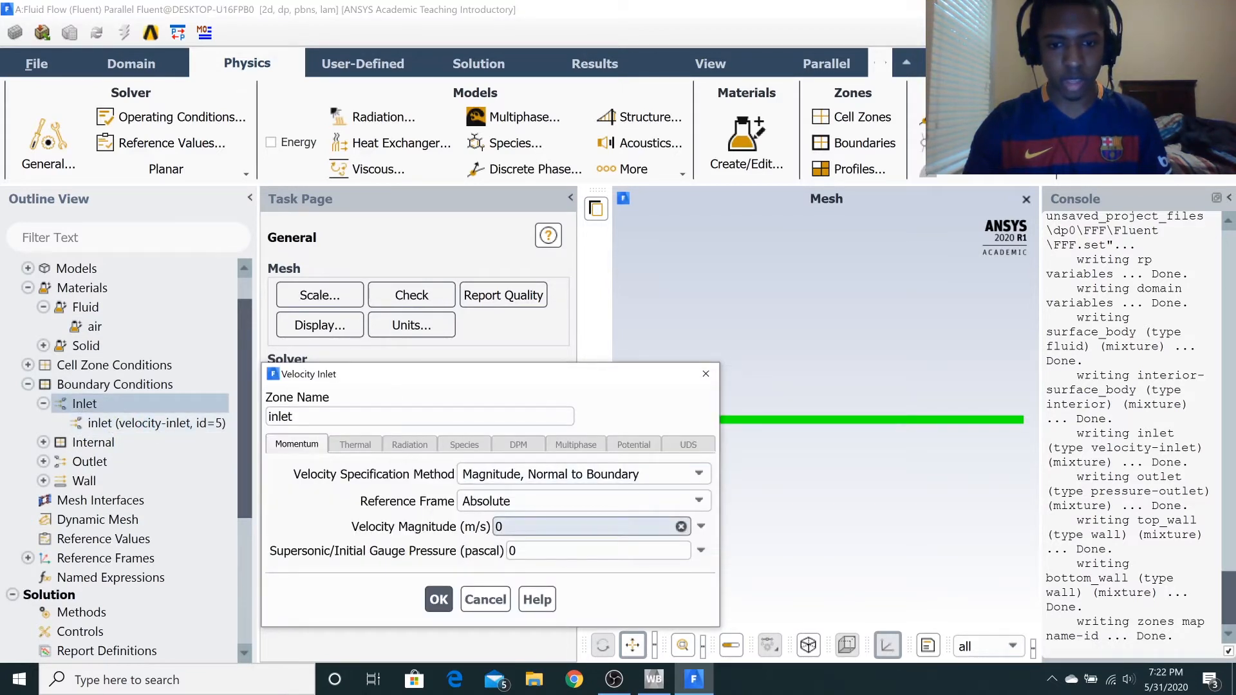
text(10)
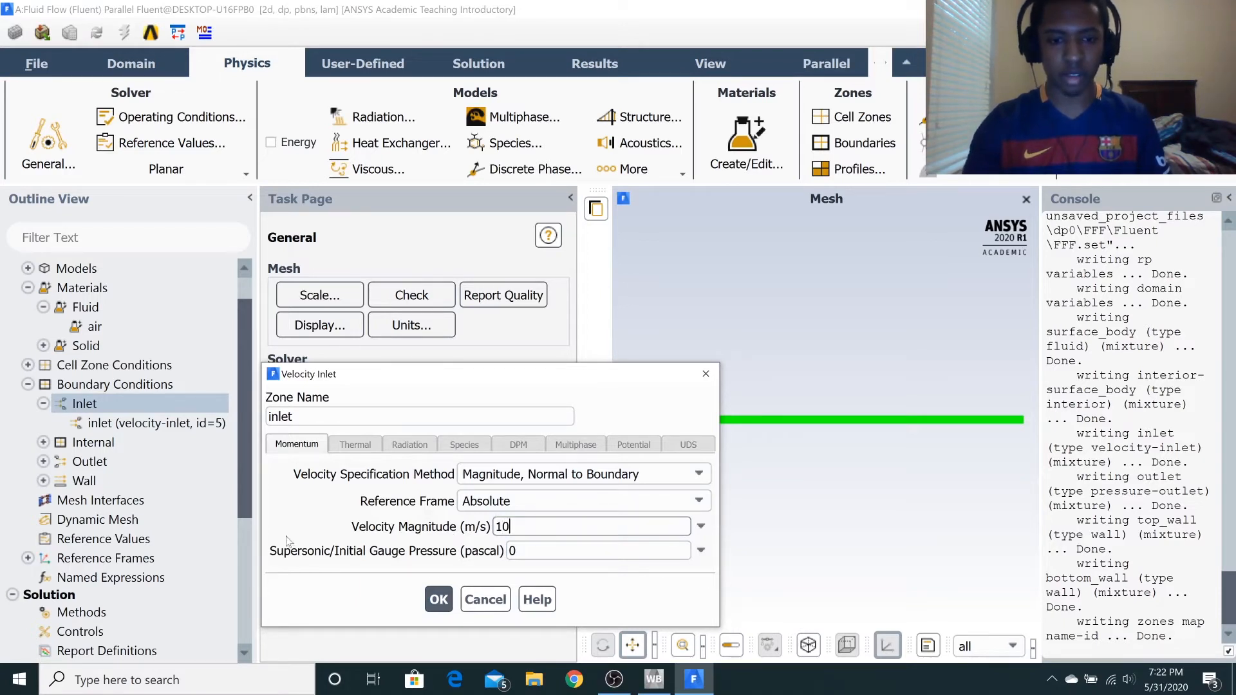
click(438, 599)
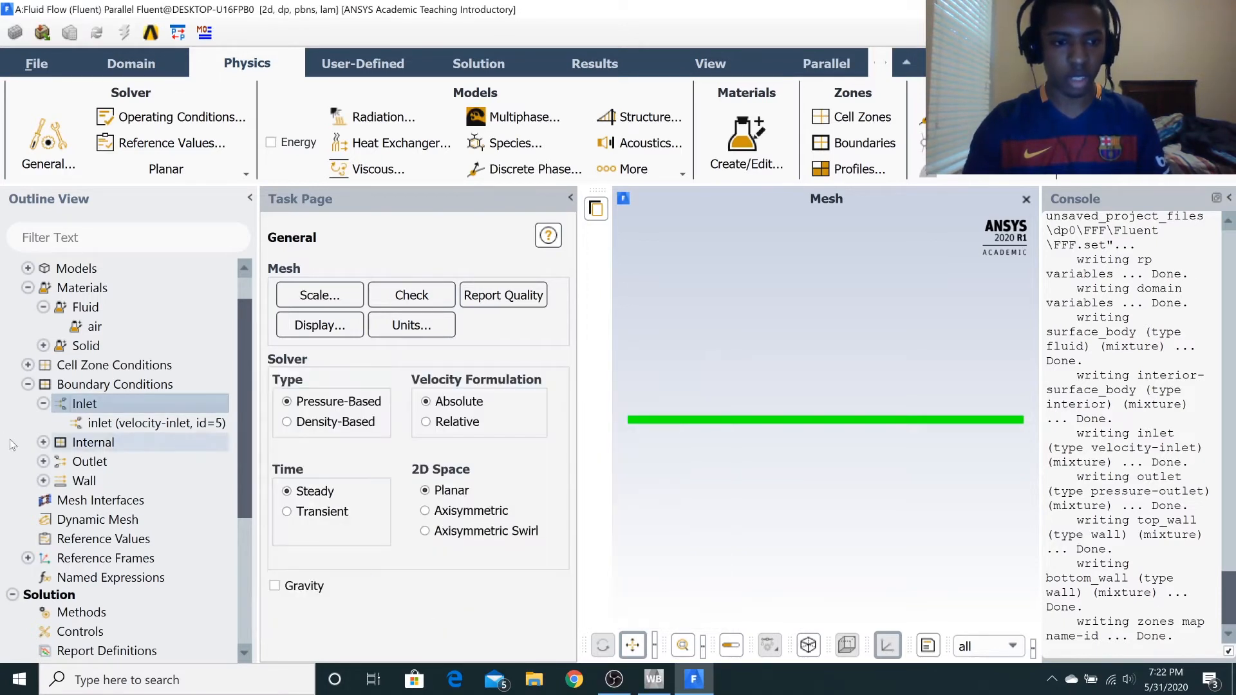
Review the zones grouped under the outlet and wall boundary conditions, then collapse the boundary groups in the outline.
click(44, 461)
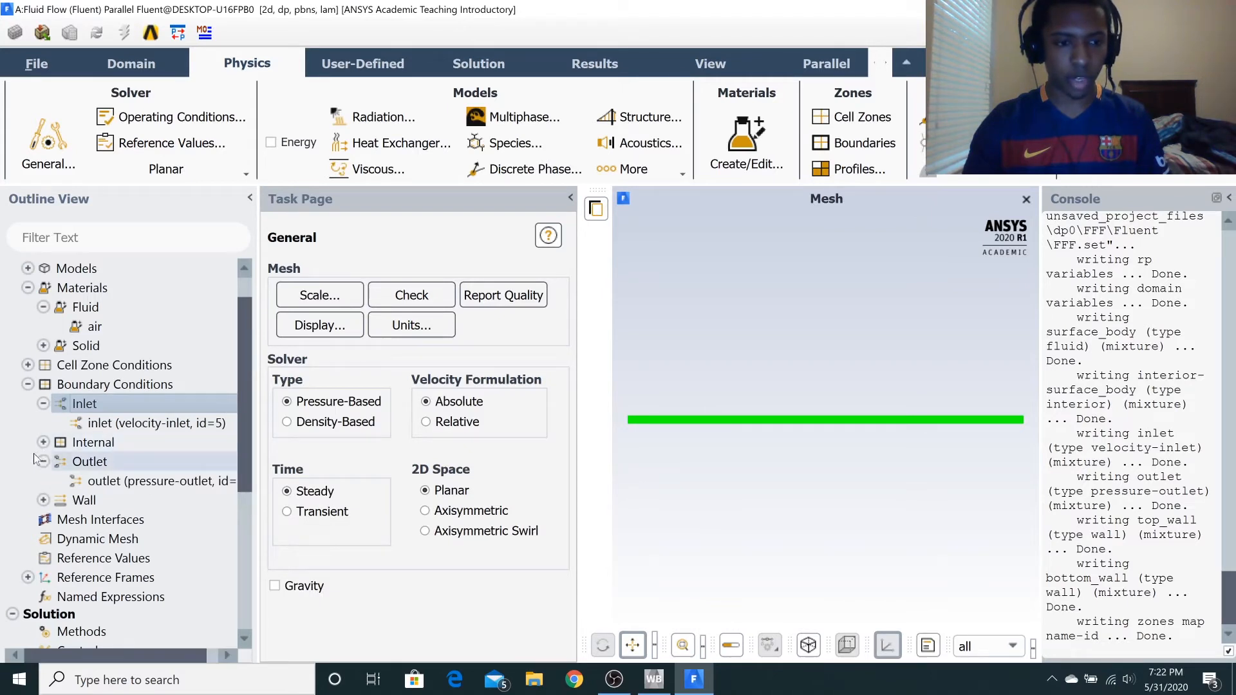
click(43, 462)
click(43, 480)
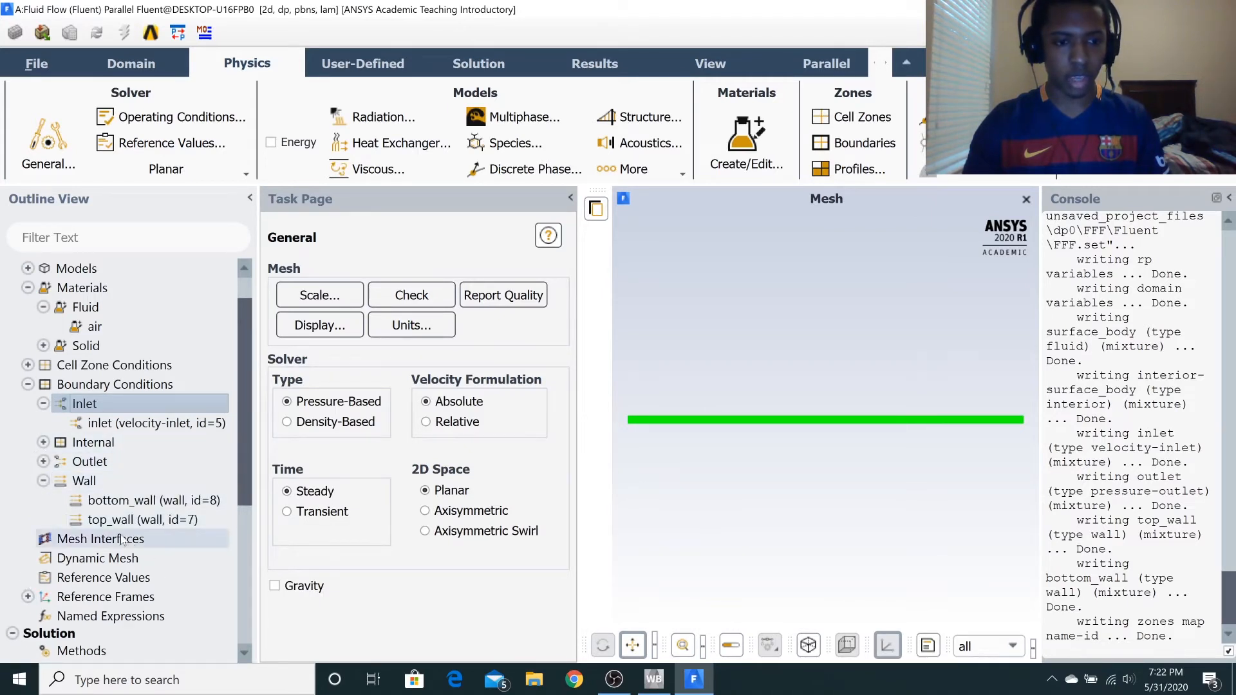
click(43, 481)
scroll(43, 481, down, 1)
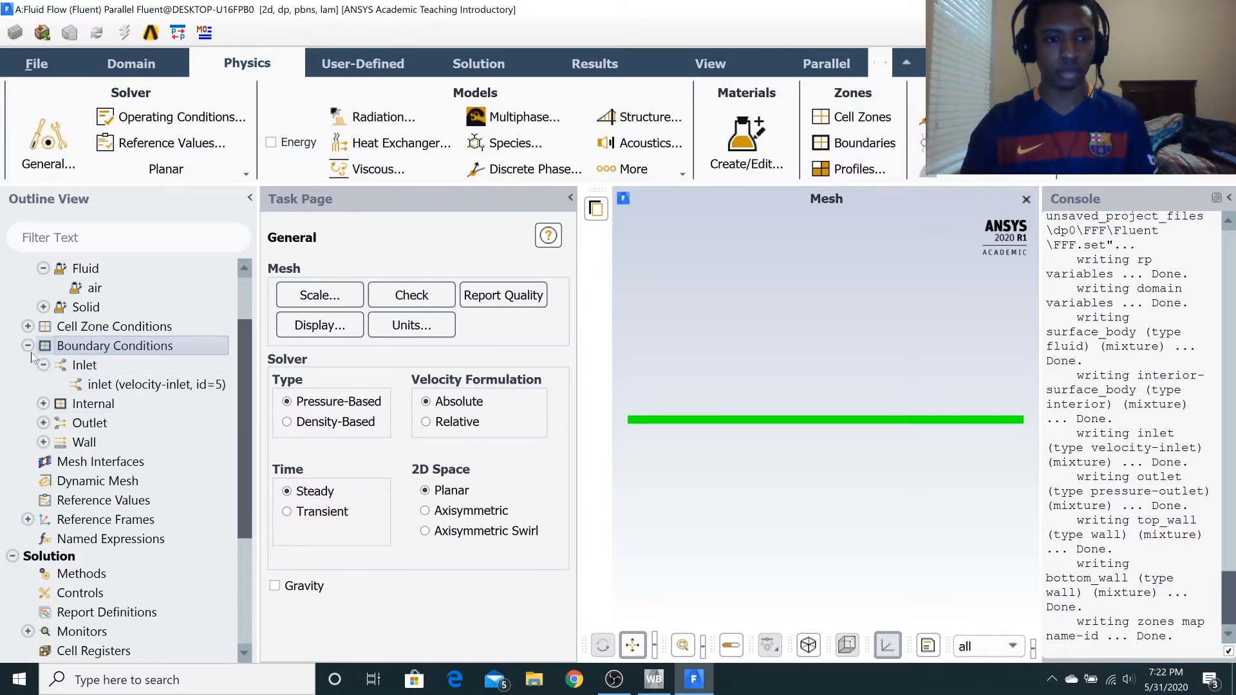
click(43, 364)
scroll(110, 551, down, 3)
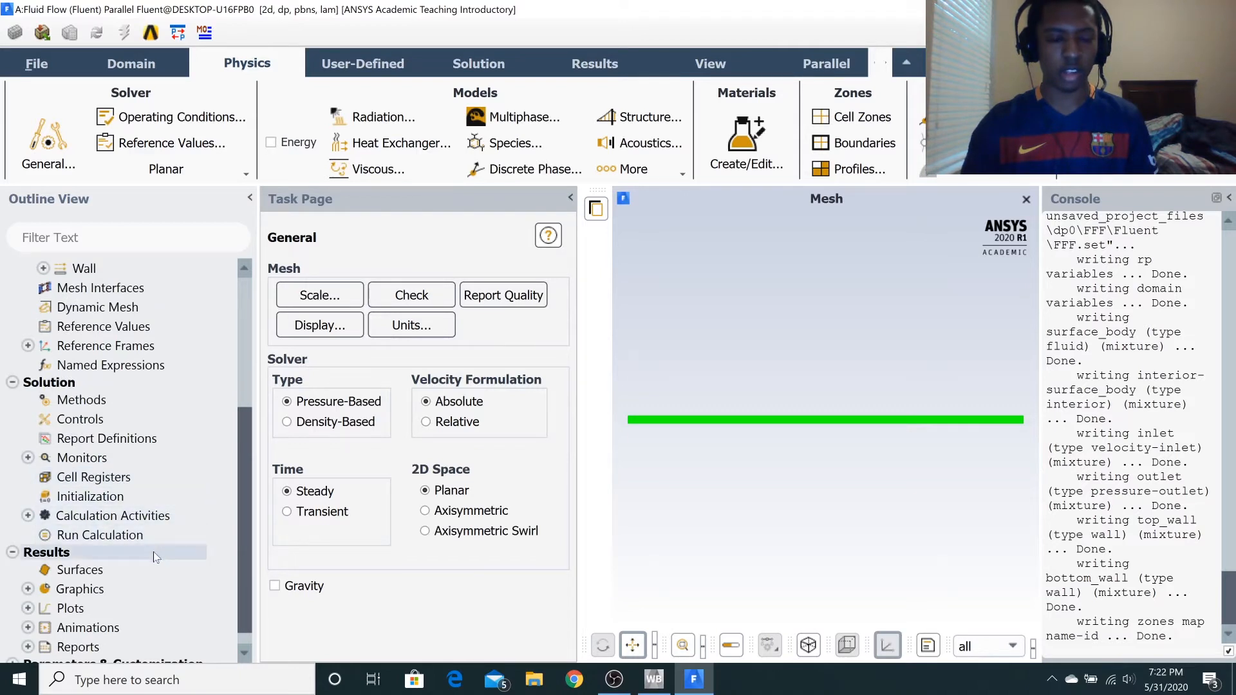
scroll(151, 515, up, 4)
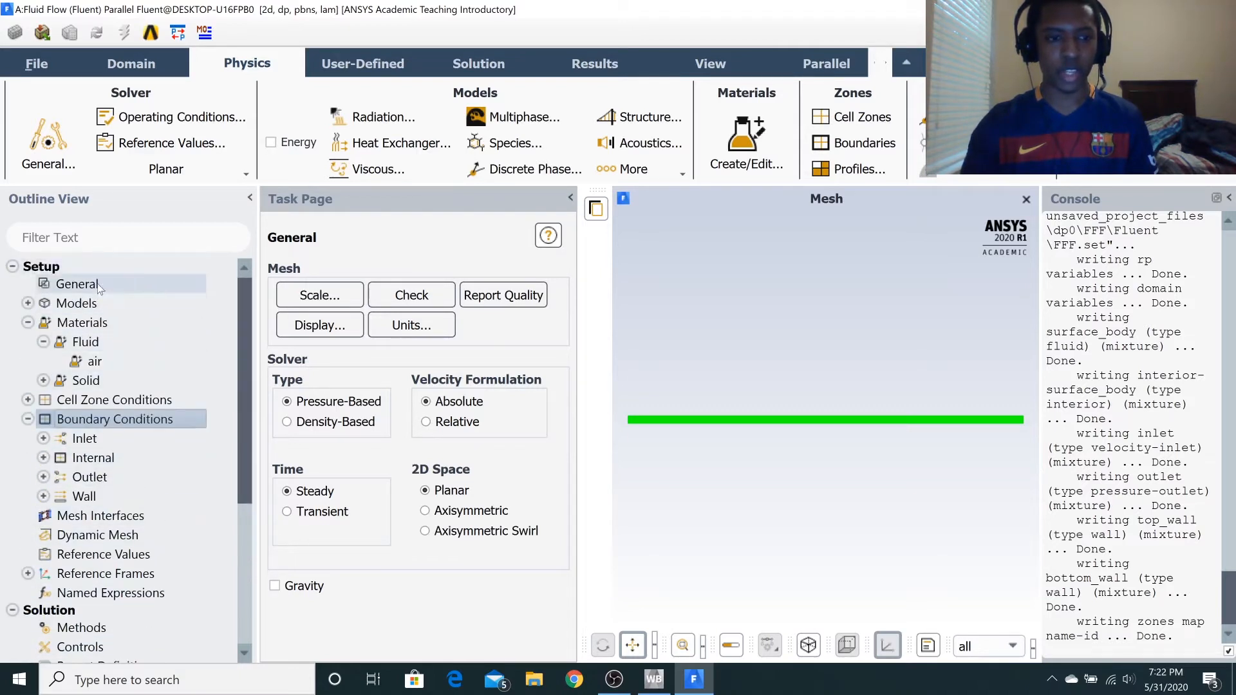
Initialize the solution with the Hybrid Initialization method.
scroll(113, 538, down, 3)
click(90, 535)
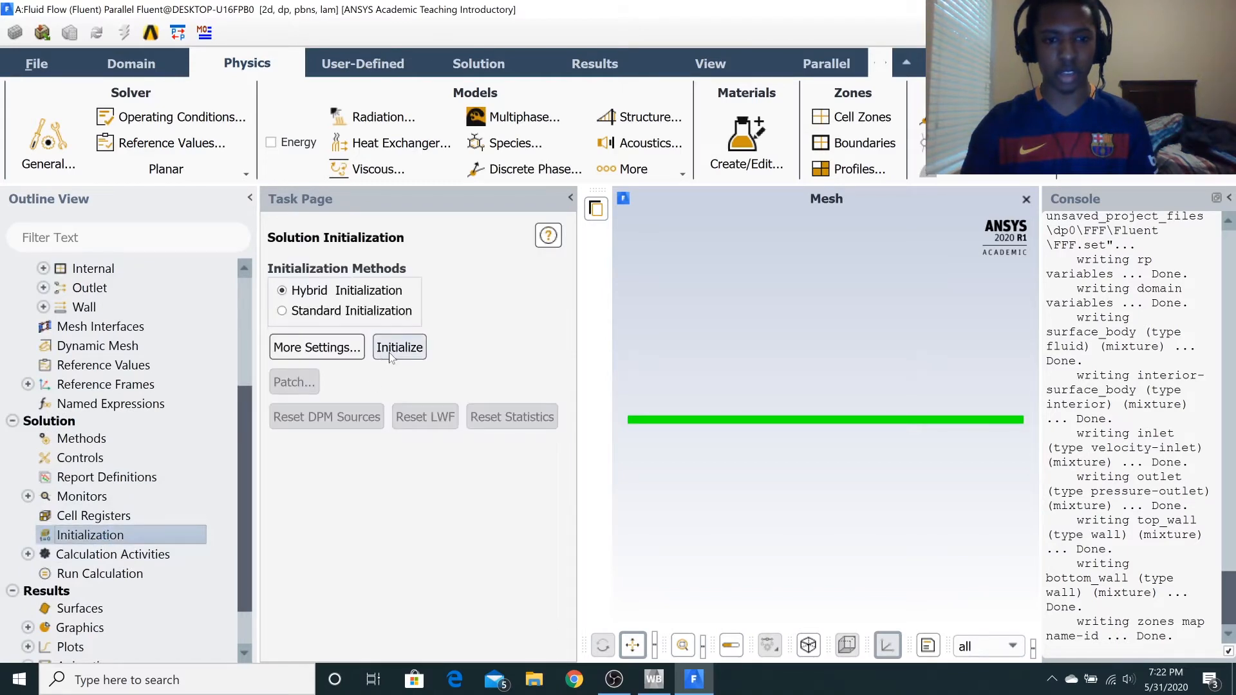
click(391, 351)
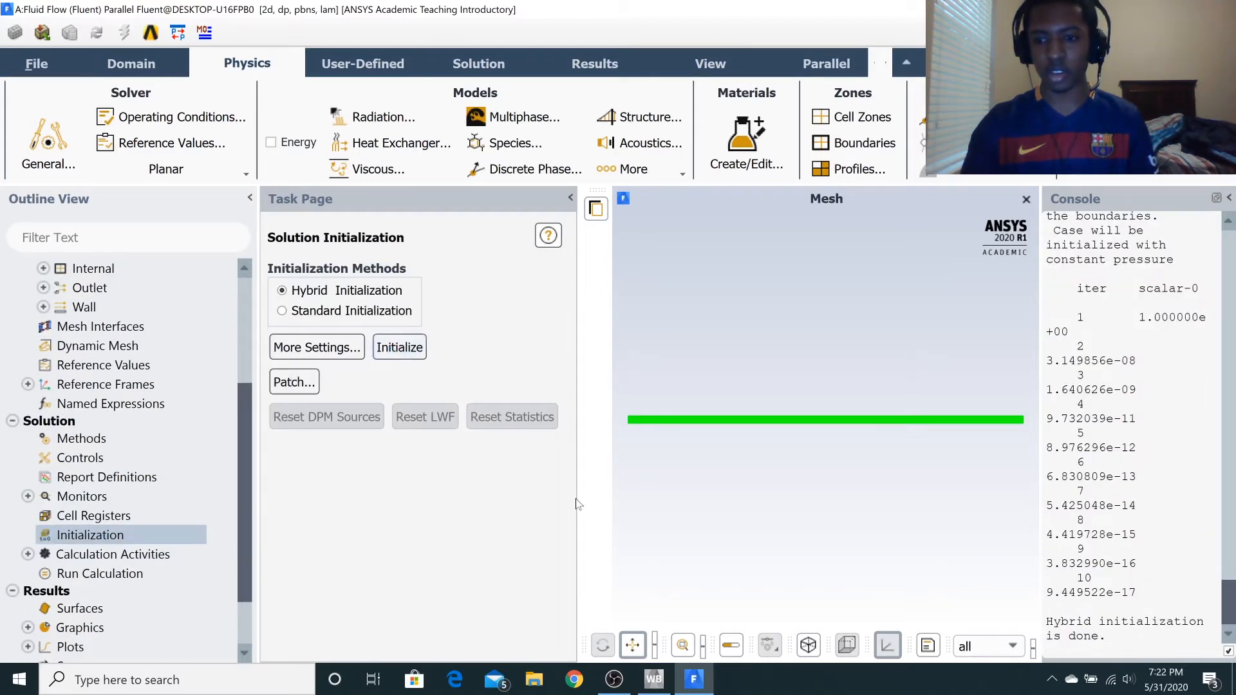
Set the number of iterations to 500, run the calculation and dismiss the completion message.
click(89, 570)
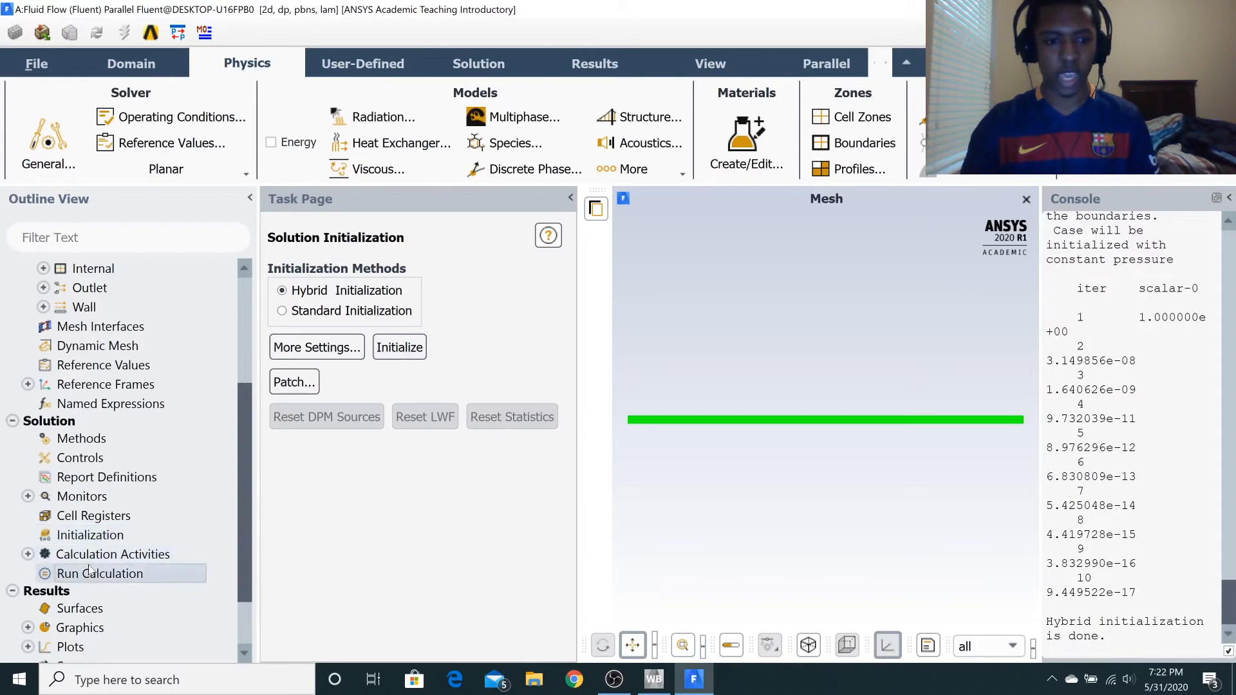
click(90, 570)
scroll(425, 566, down, 2)
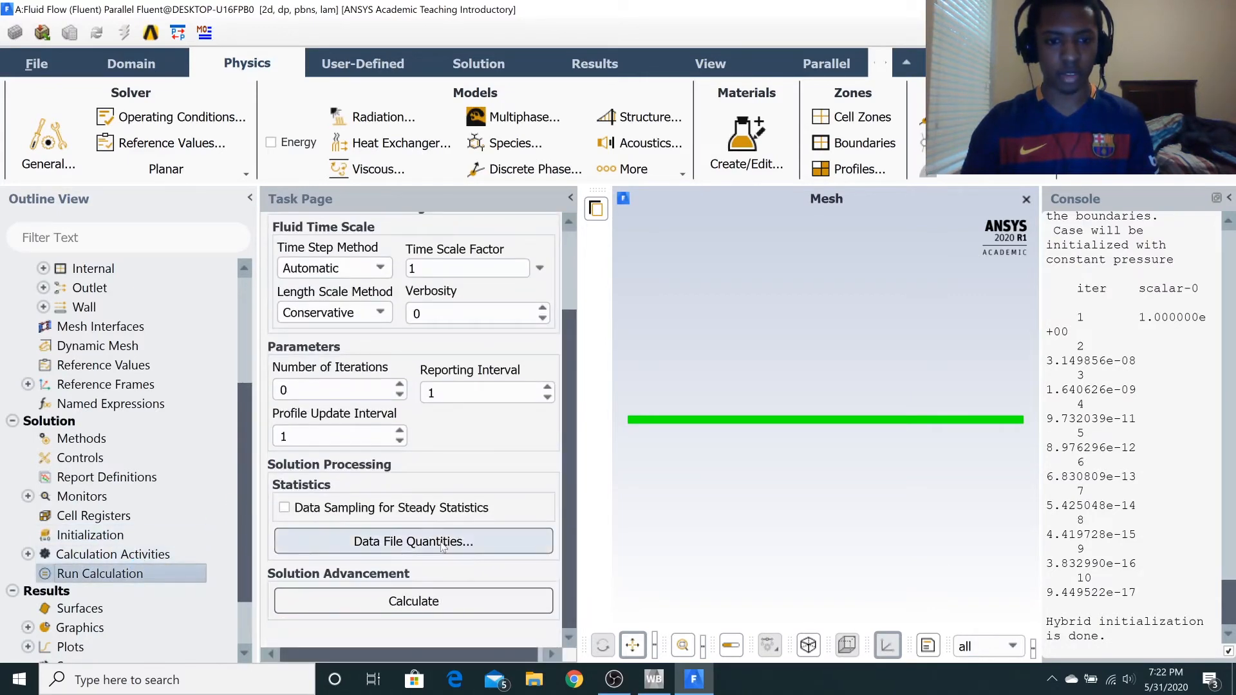
click(414, 602)
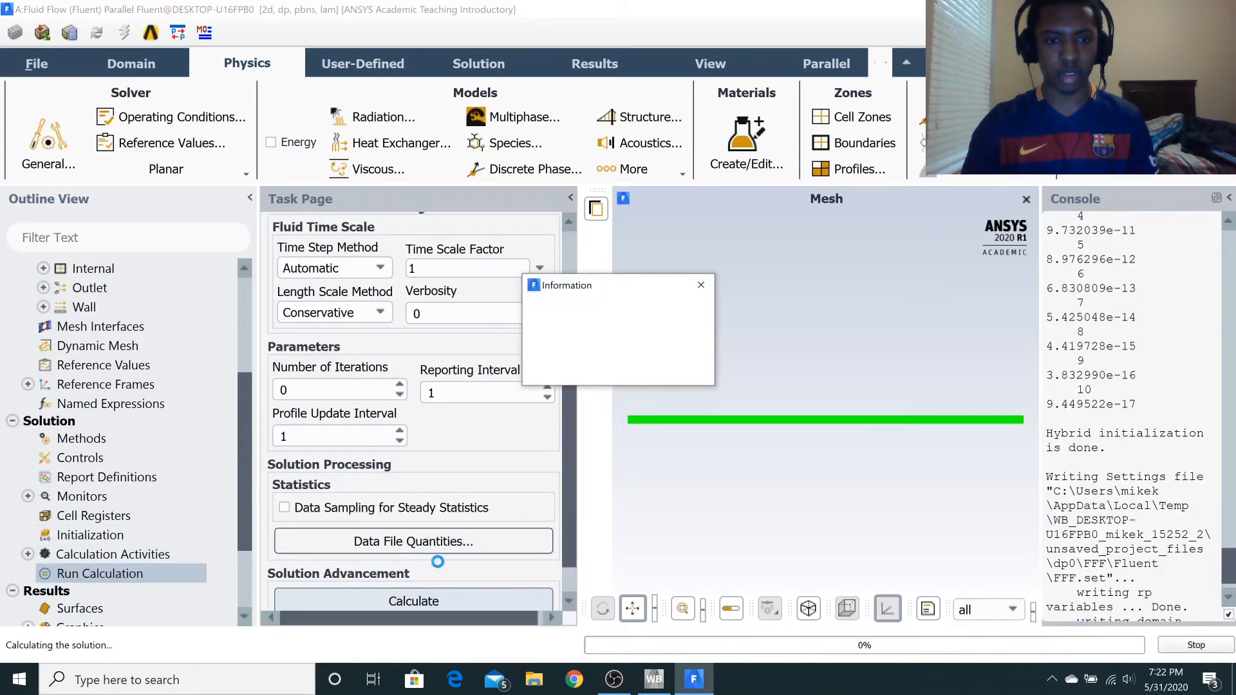
click(657, 363)
drag(322, 467, 219, 459)
text(500)
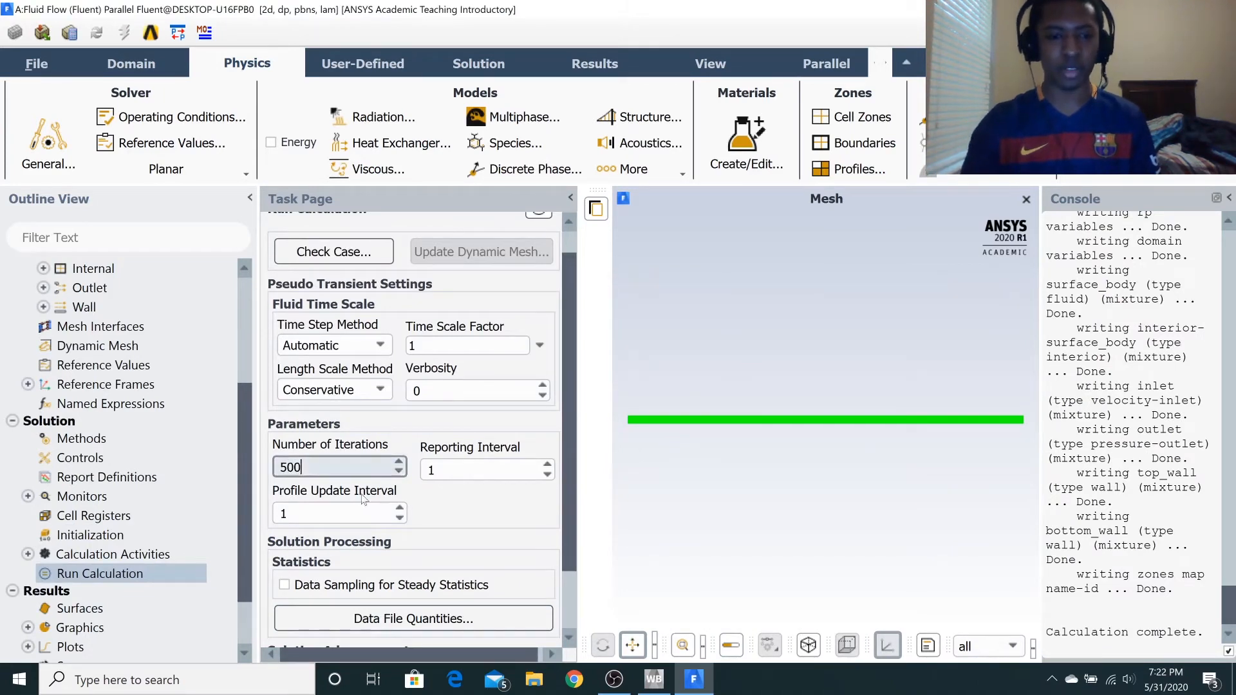
scroll(418, 584, down, 2)
click(424, 602)
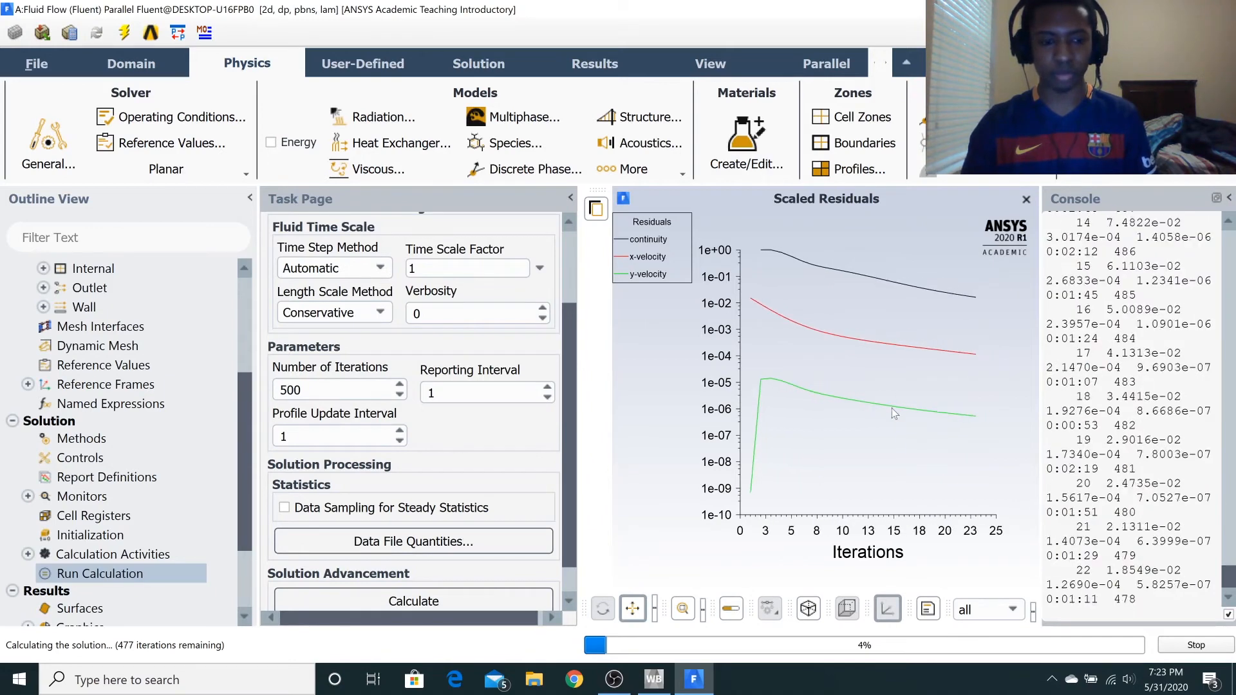
click(636, 368)
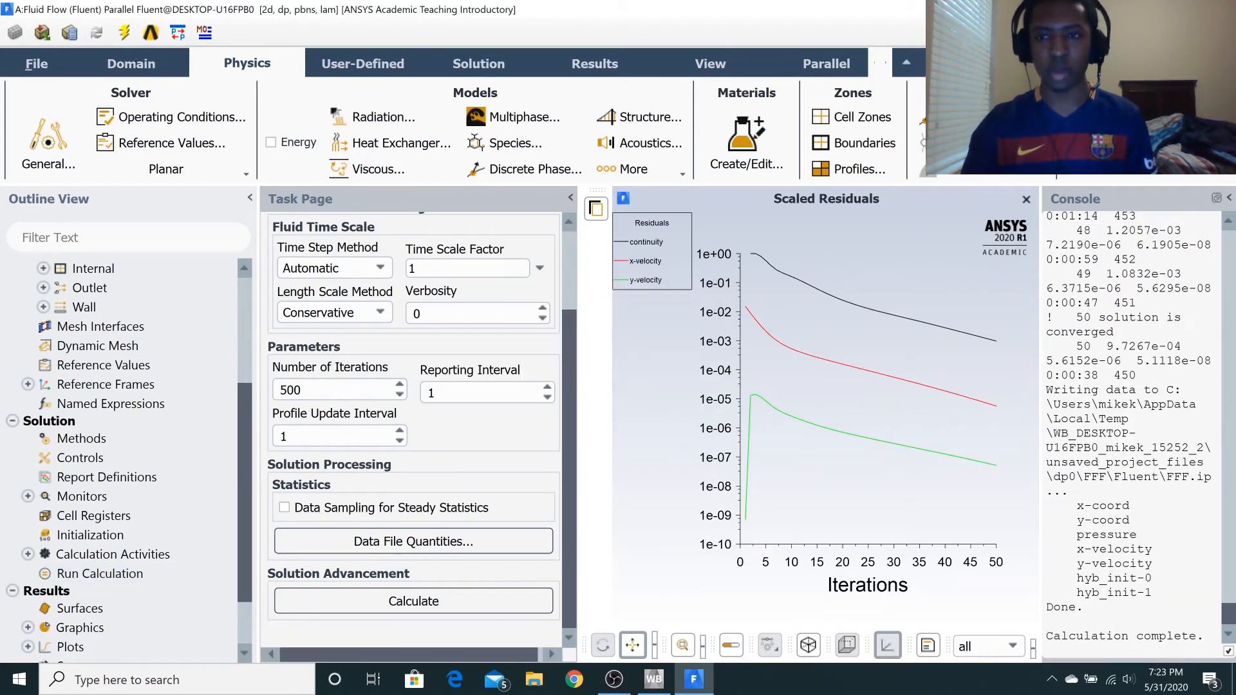
Switch to Workbench and open the Results cell of the fluid flow system in CFD-Post.
key(alt+Tab)
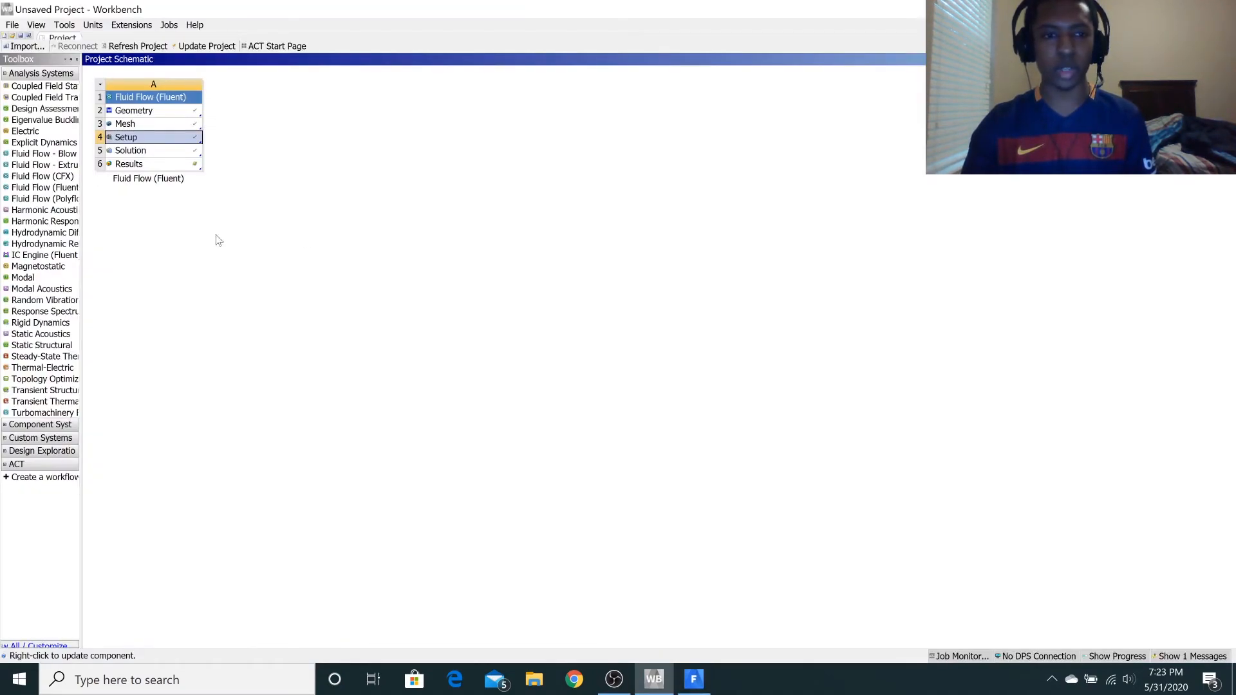
double_click(165, 164)
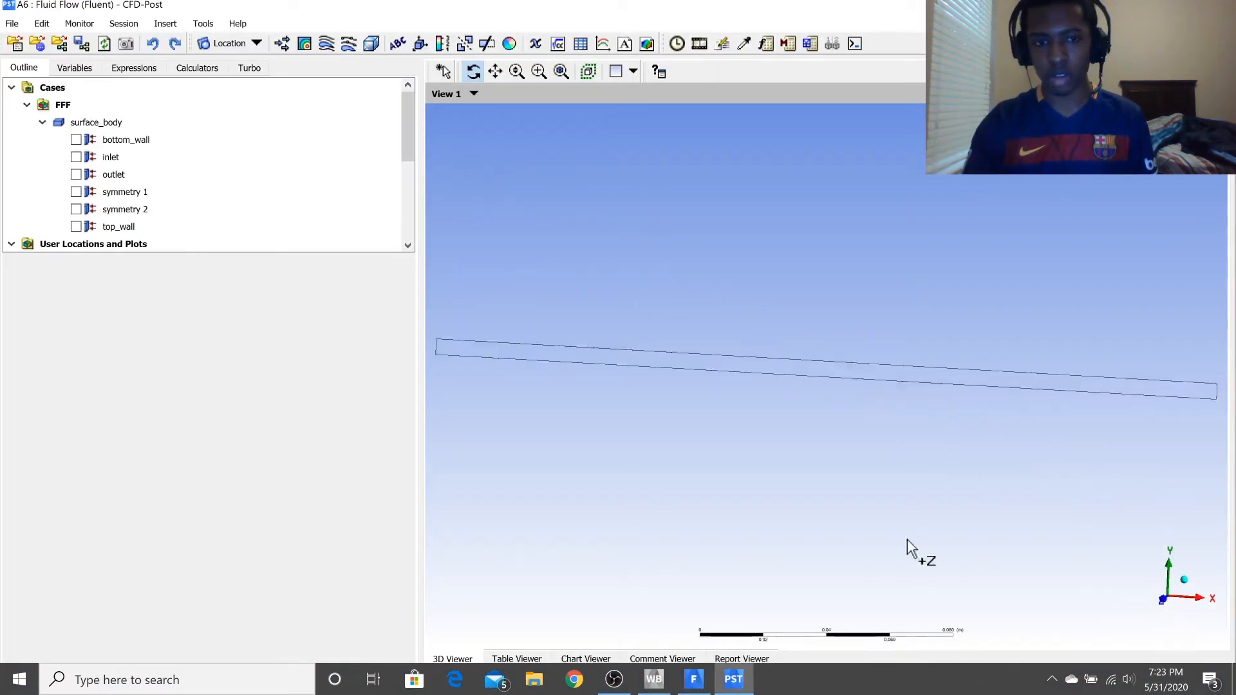
drag(908, 547, 711, 377)
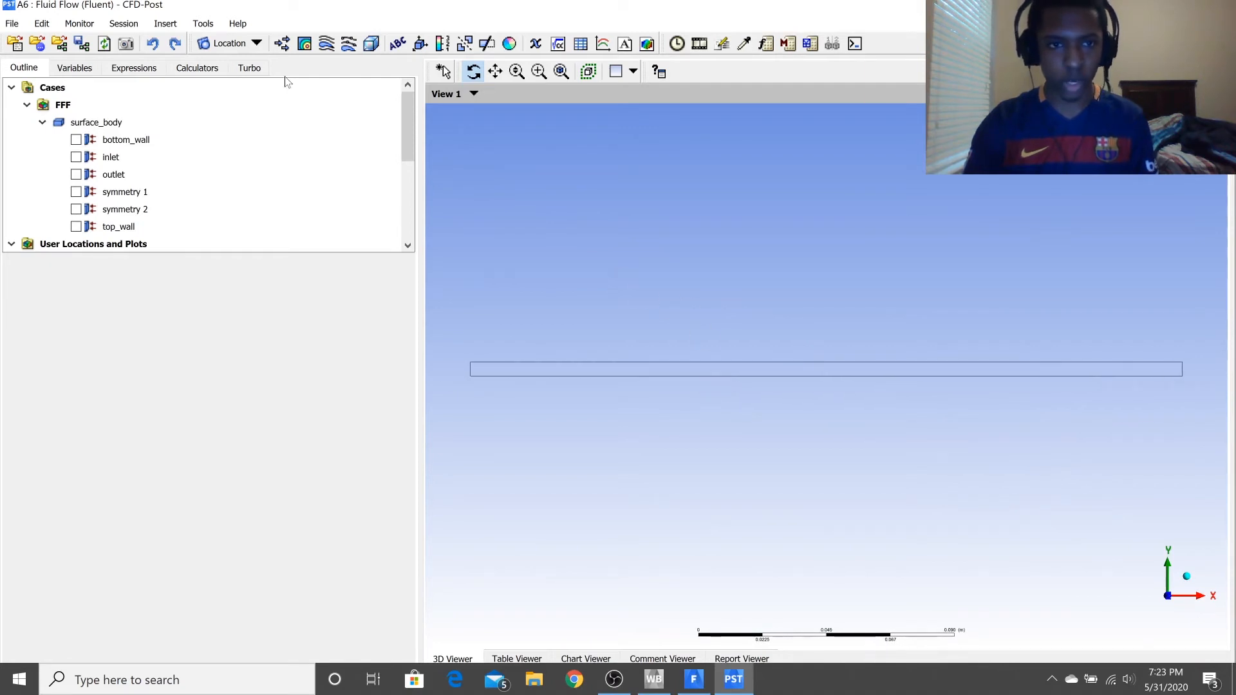
Insert a contour under its default name, showing Velocity u on symmetry 1 with 200 contours, and apply it.
click(305, 44)
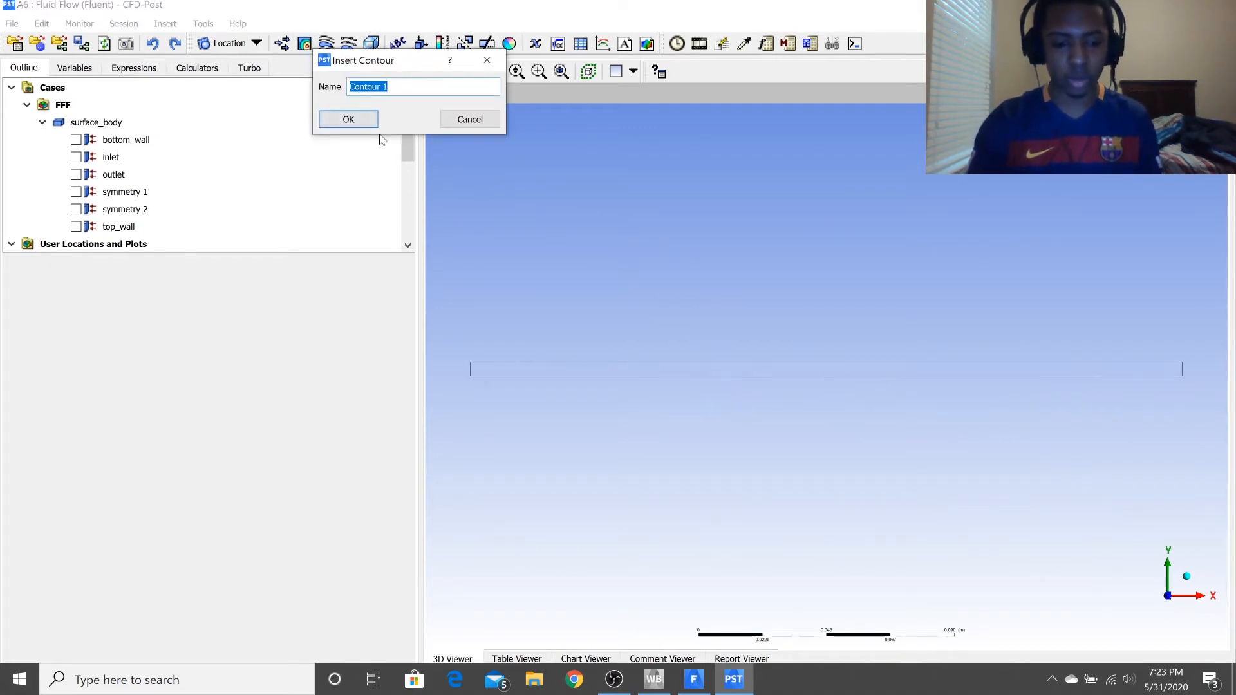
click(338, 119)
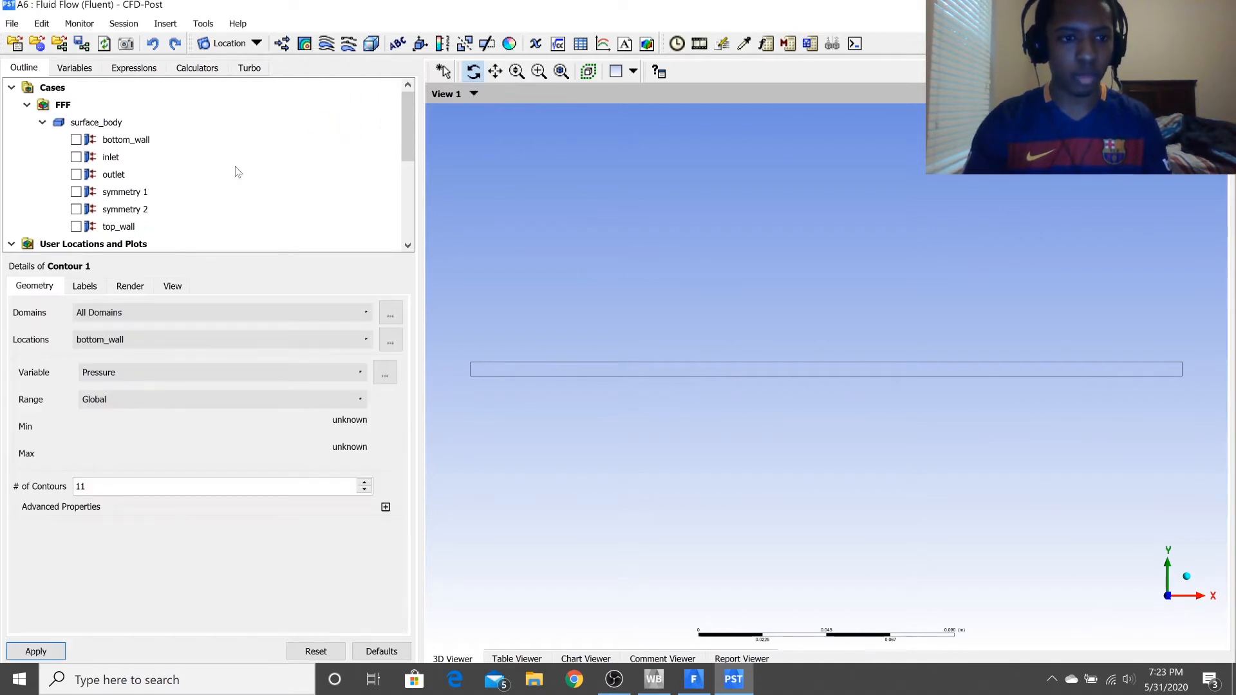
click(149, 376)
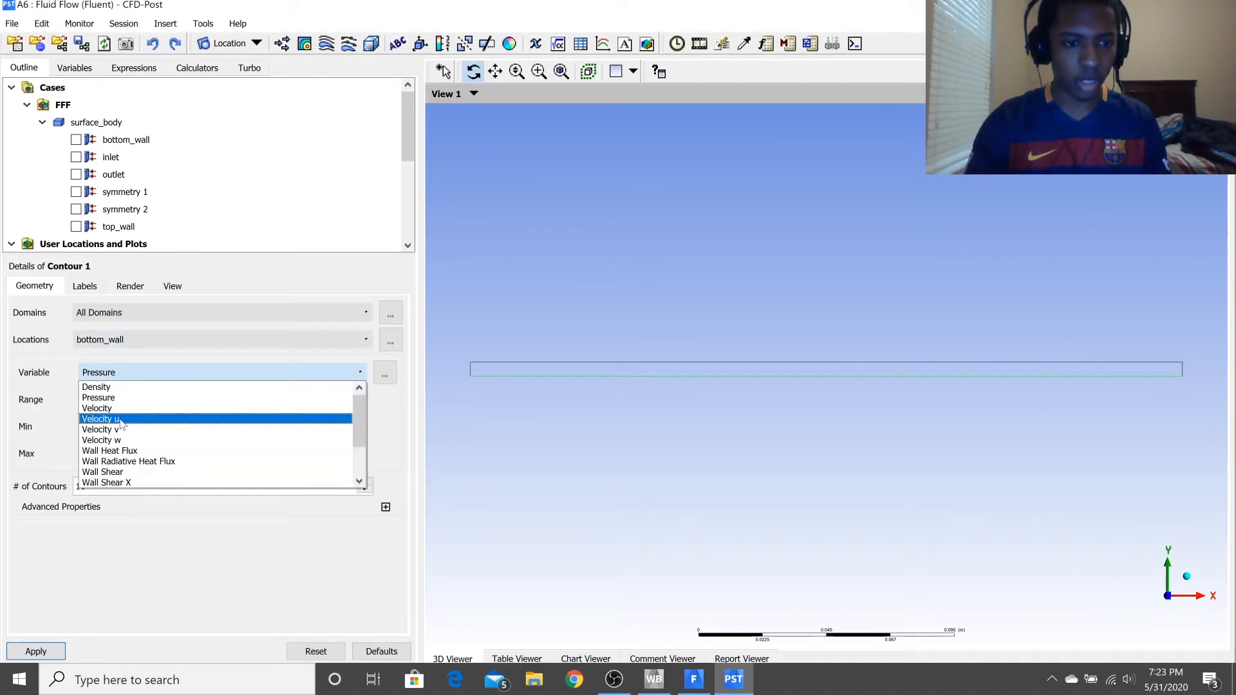
click(126, 421)
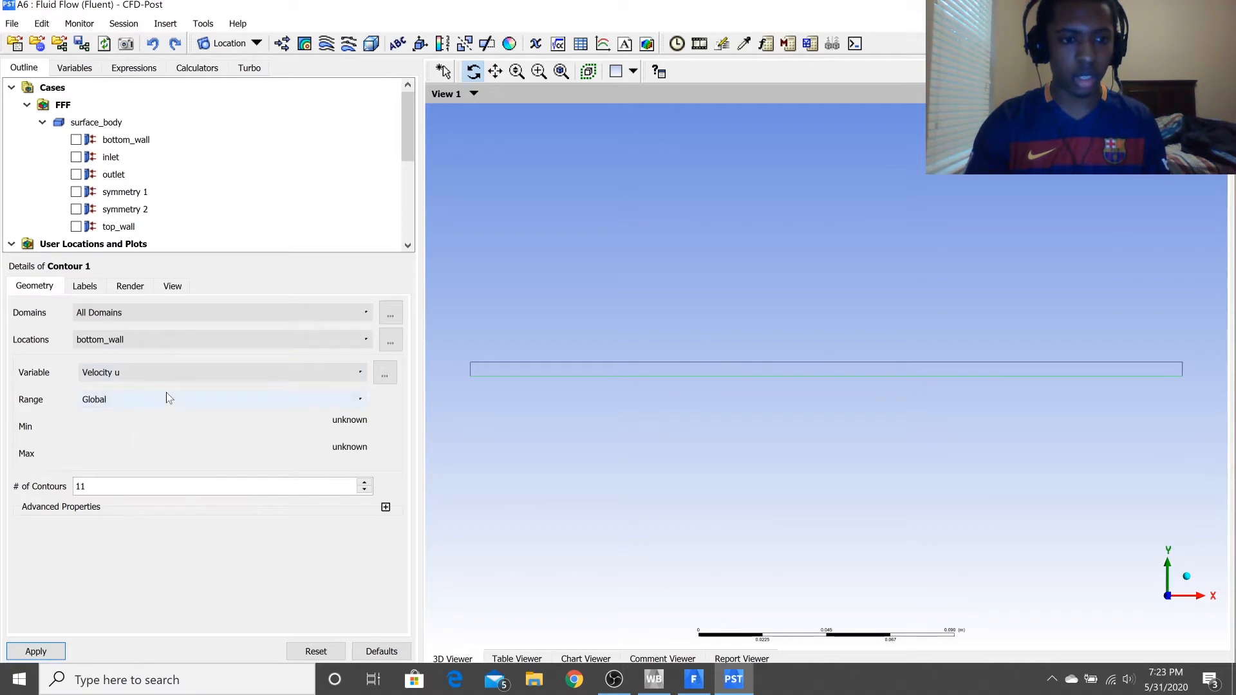
click(124, 341)
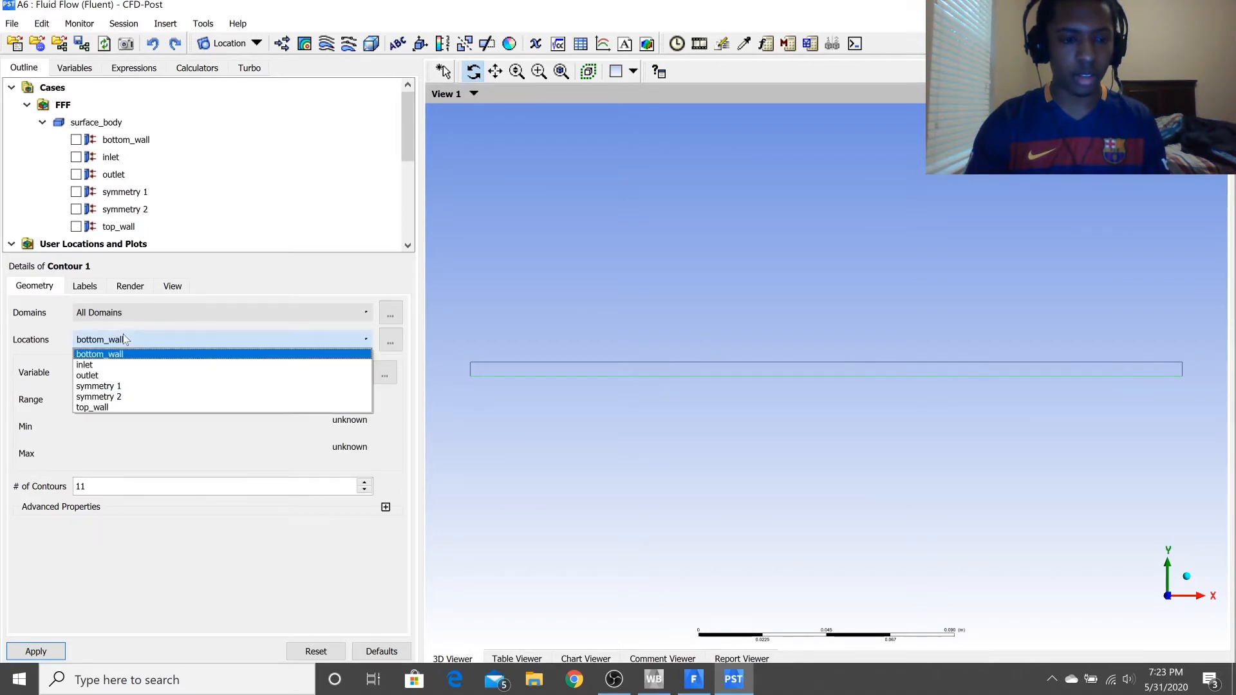
click(122, 385)
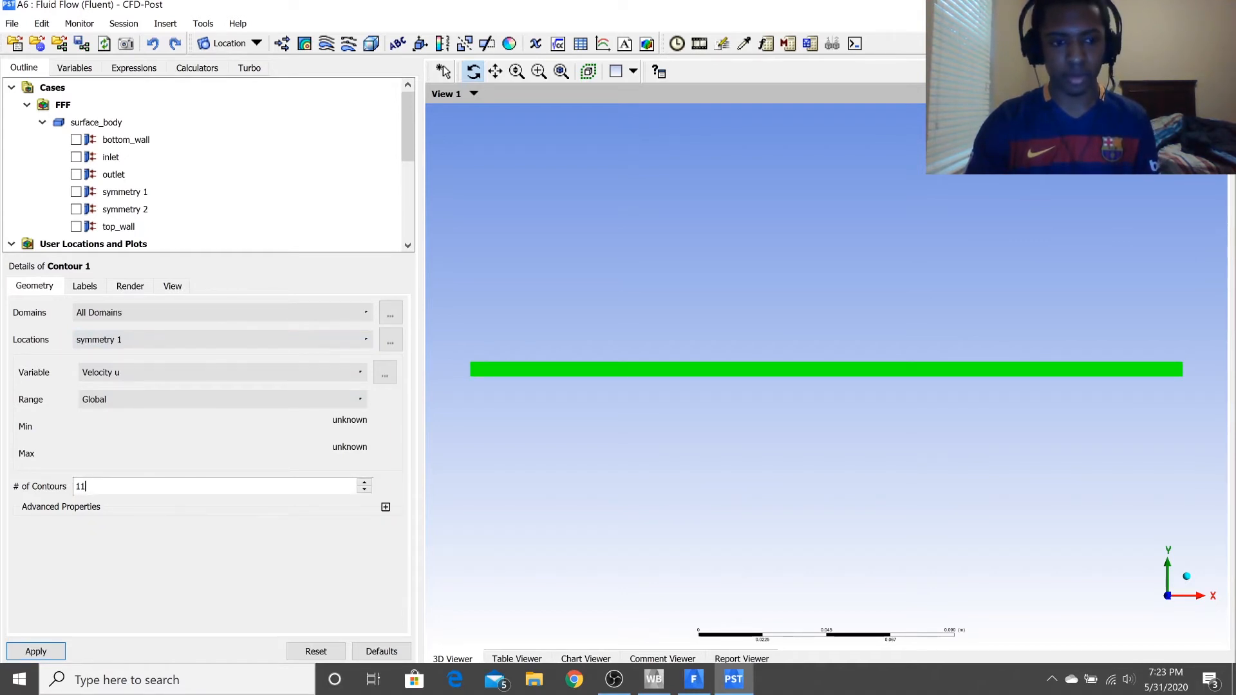
text(200)
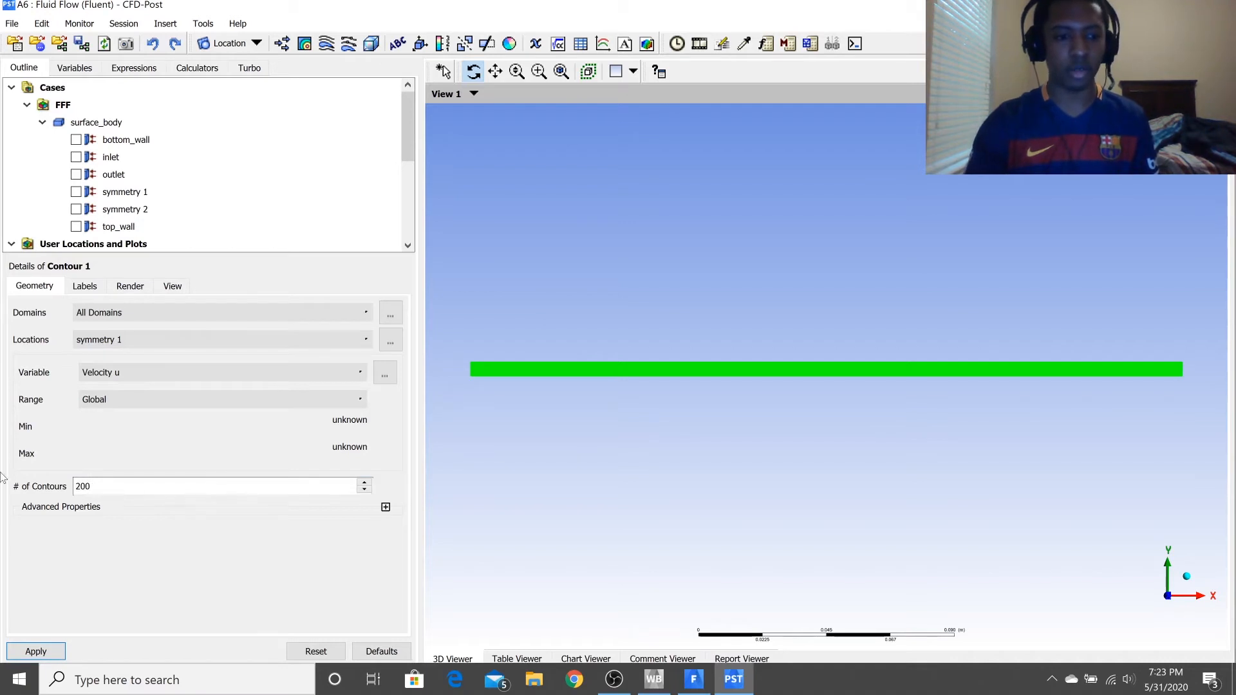
click(26, 651)
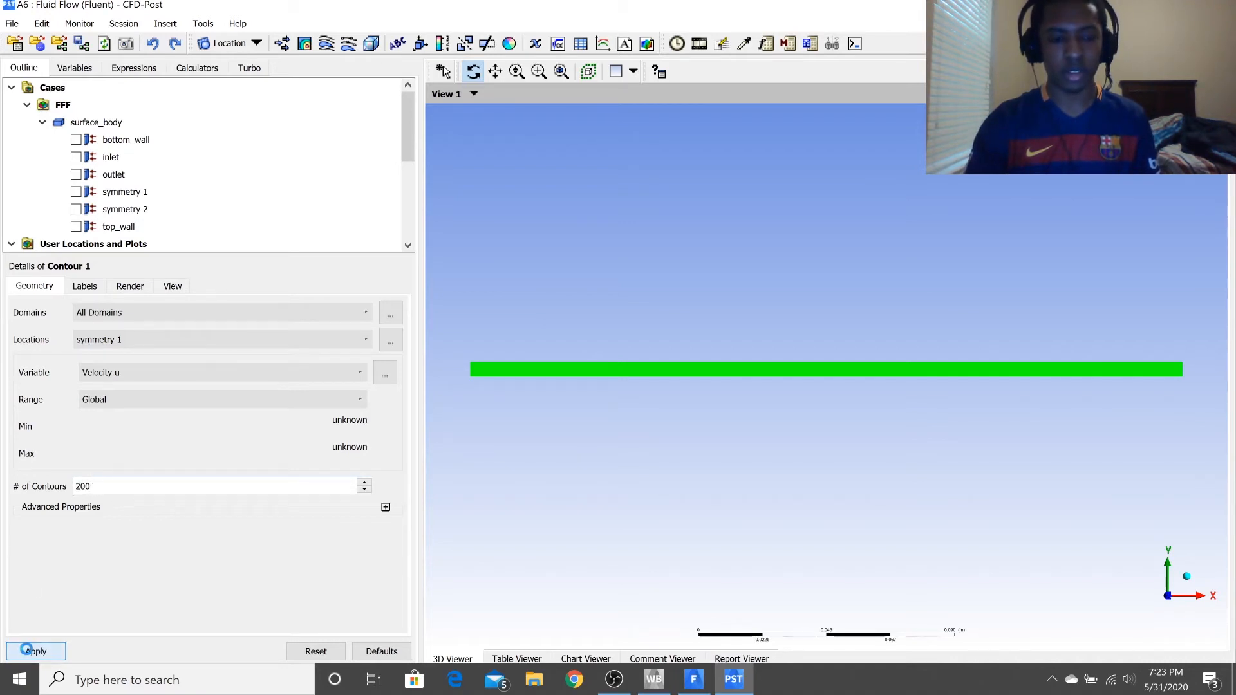
Examine the Velocity u contour along the channel and in close-up across its height.
scroll(610, 353, up, 1)
scroll(610, 352, down, 2)
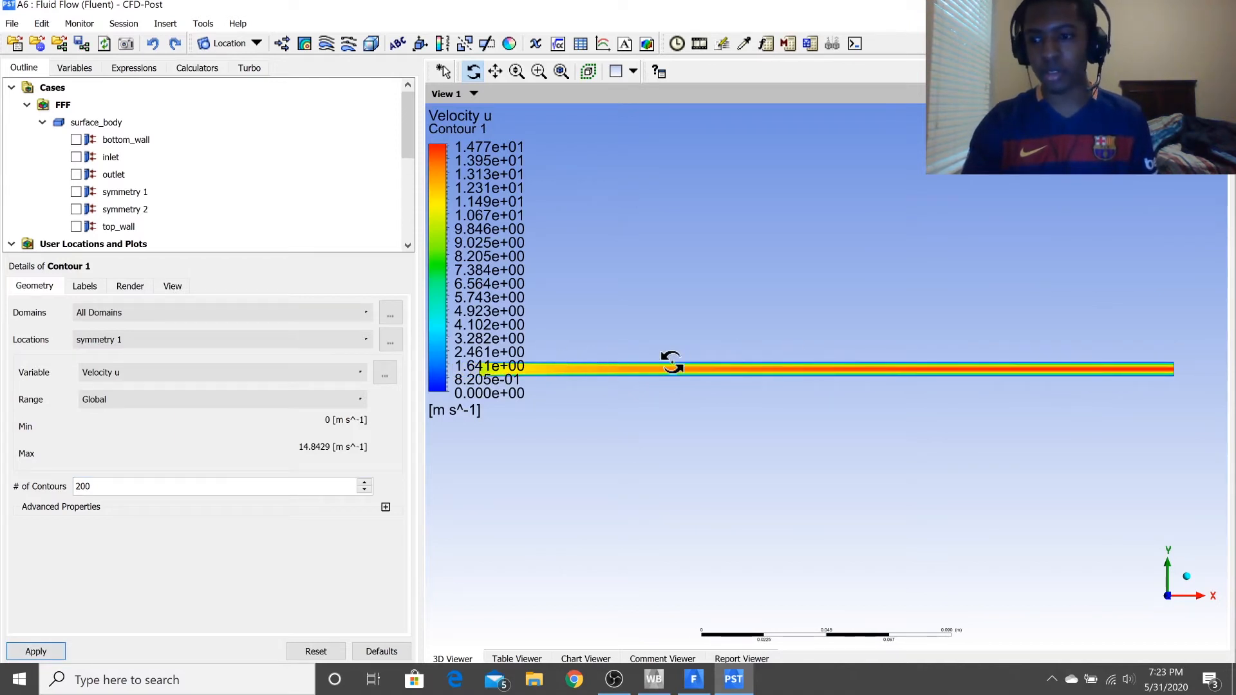
scroll(672, 362, up, 2)
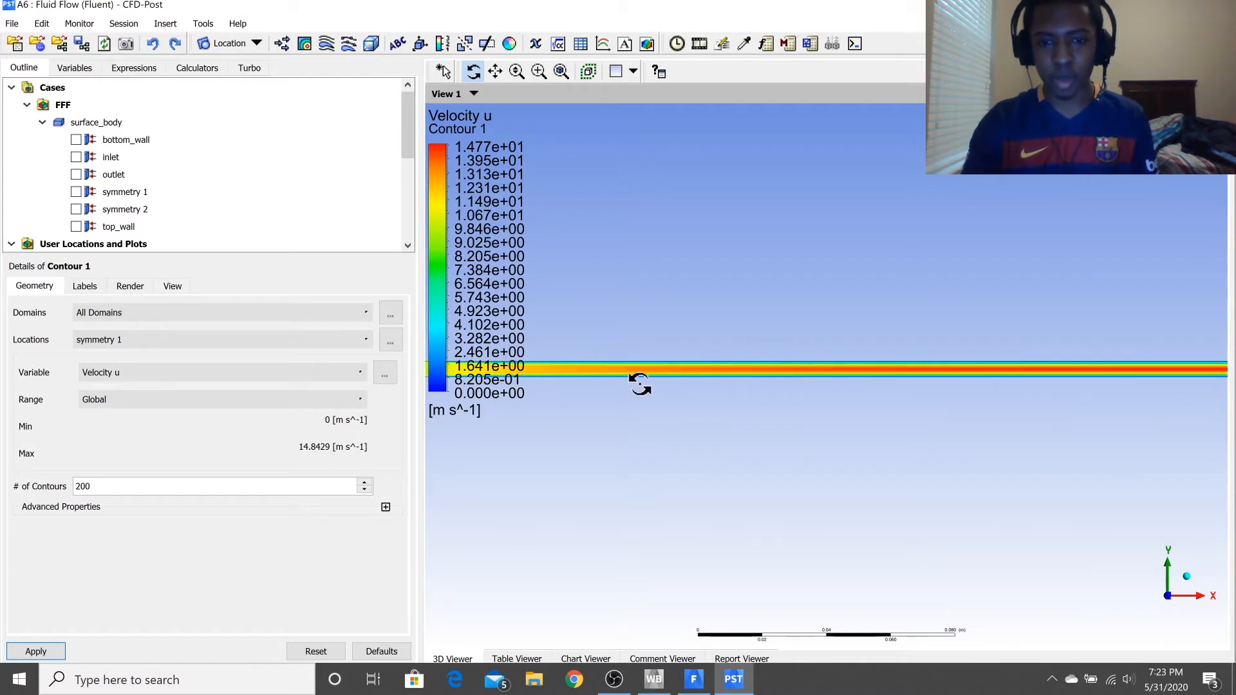
click(540, 71)
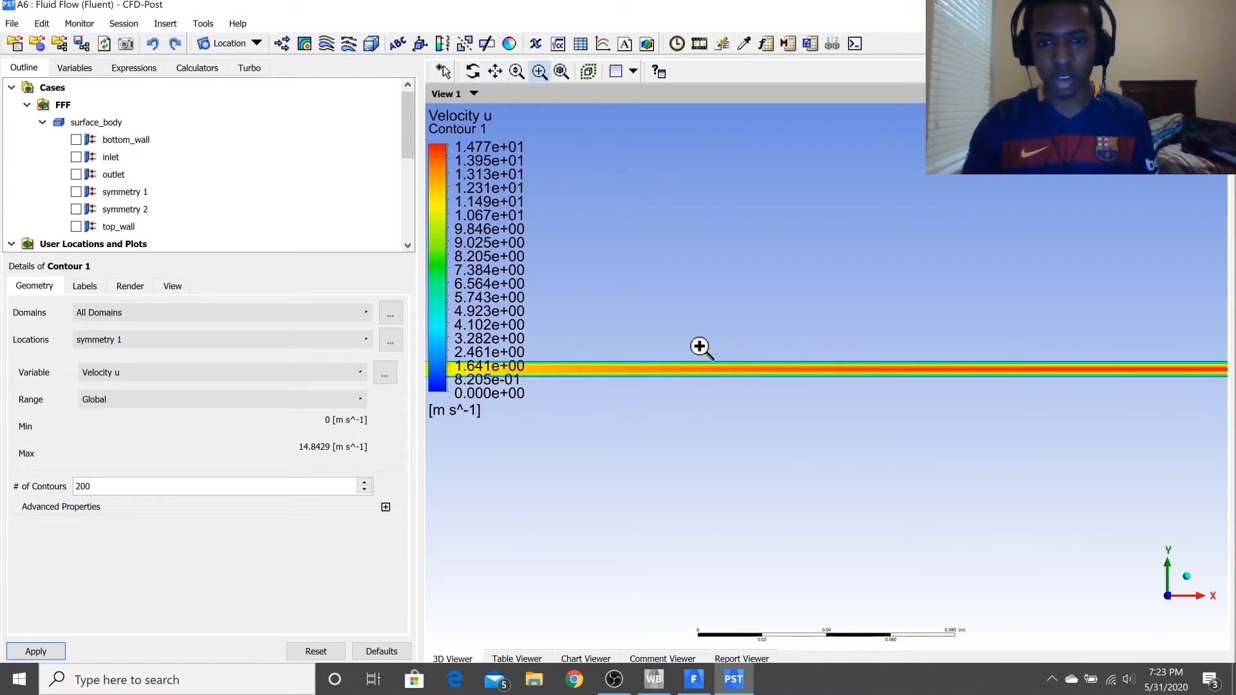
drag(807, 422, 748, 324)
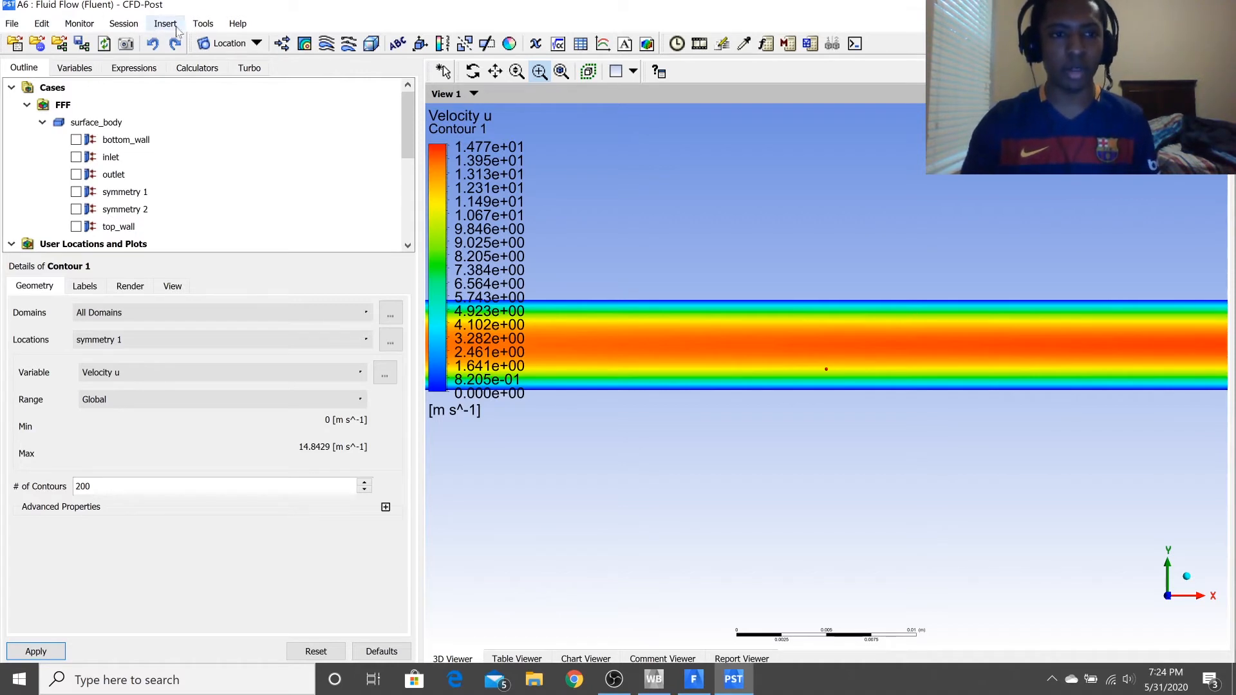
Insert a line under its default name from (0.125, 0, 0) to (0.125, 0.005, 0) and apply it.
click(196, 25)
mouse_move(166, 25)
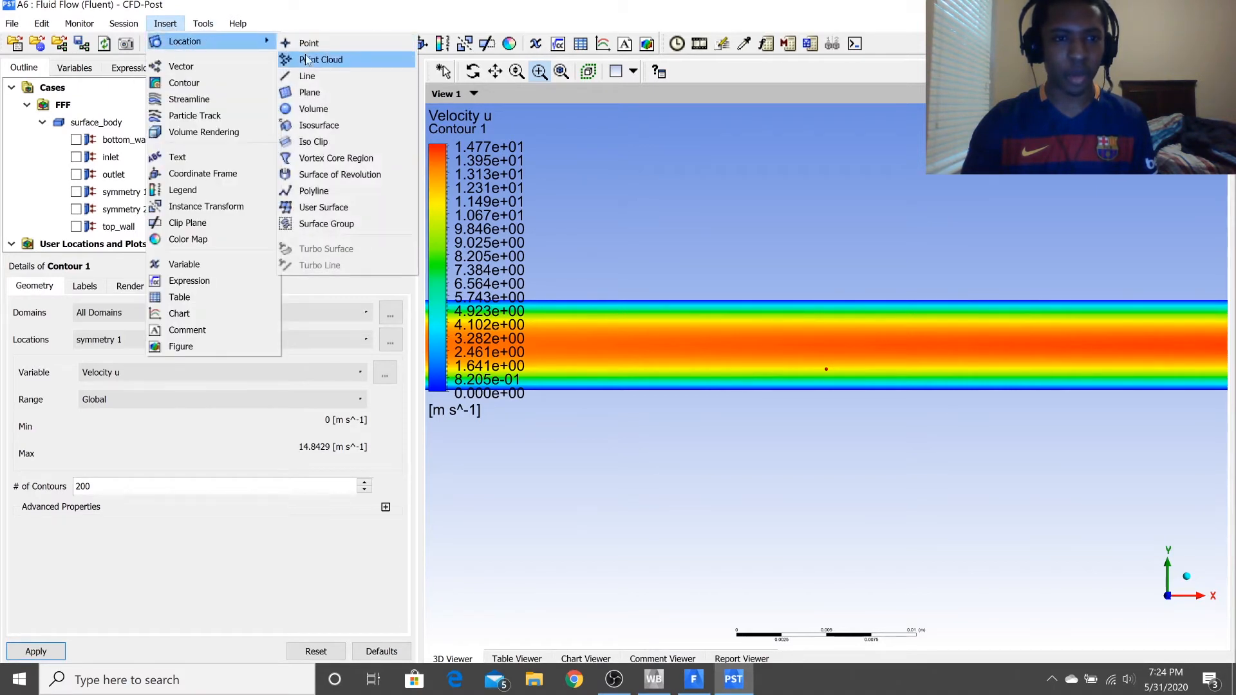
click(305, 78)
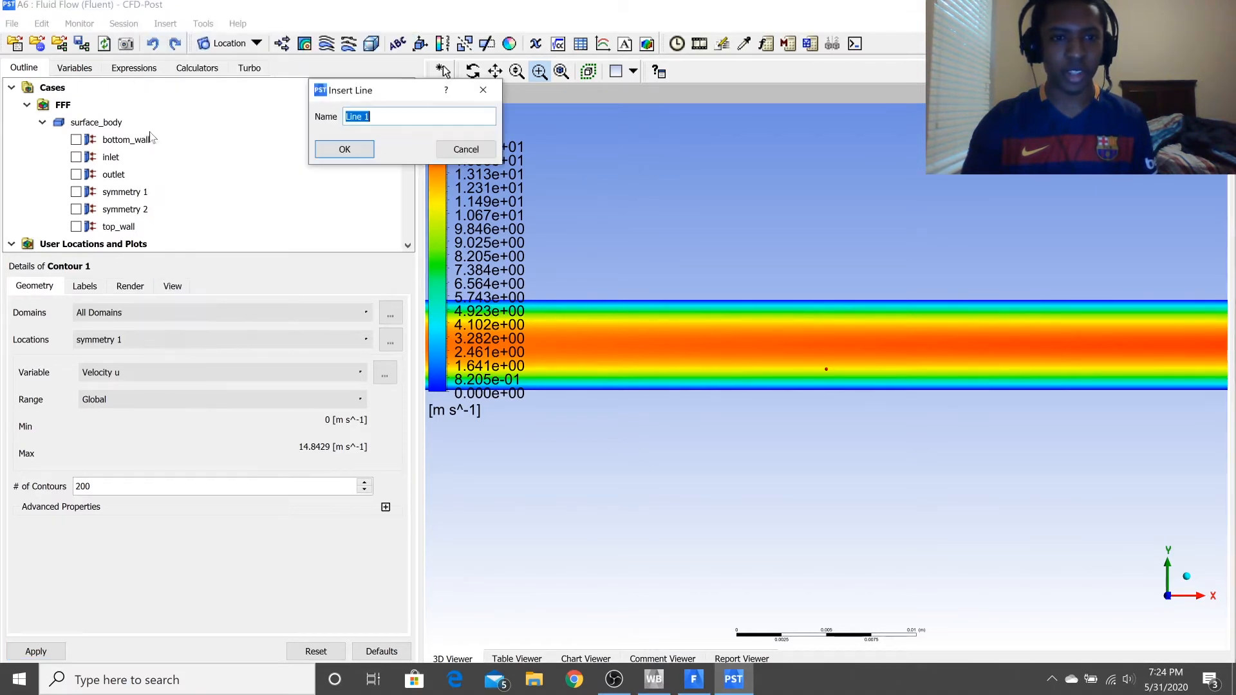
click(332, 146)
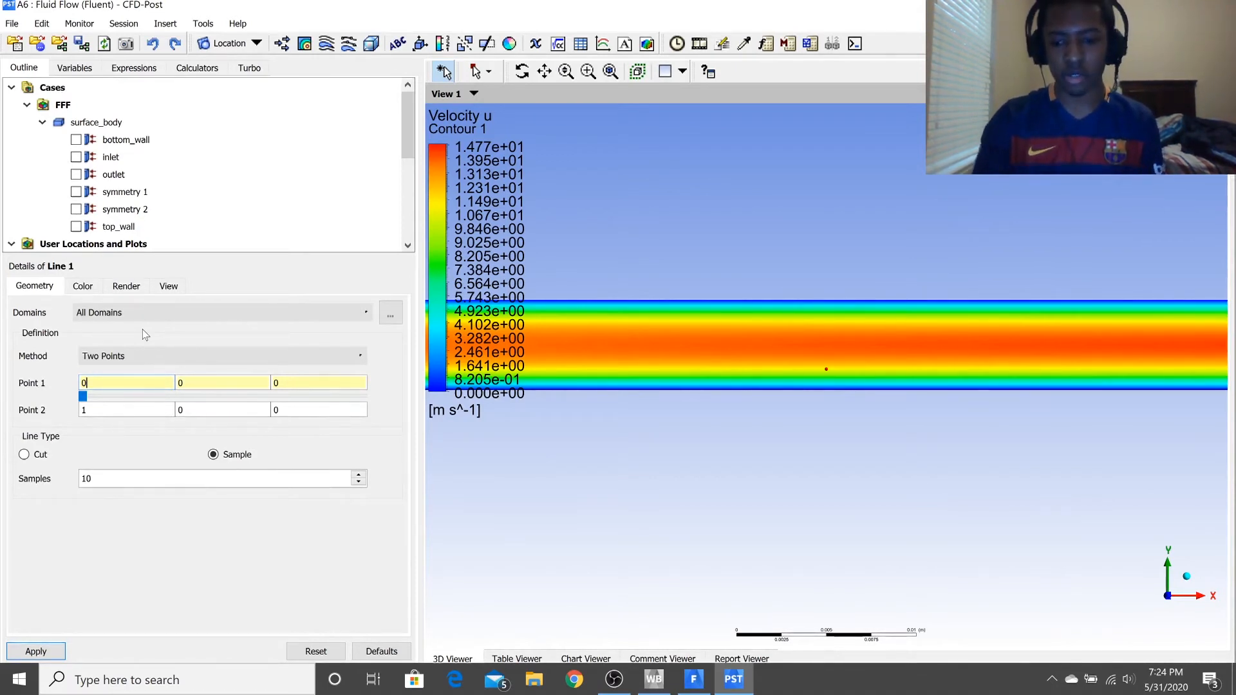
text(.125)
click(133, 410)
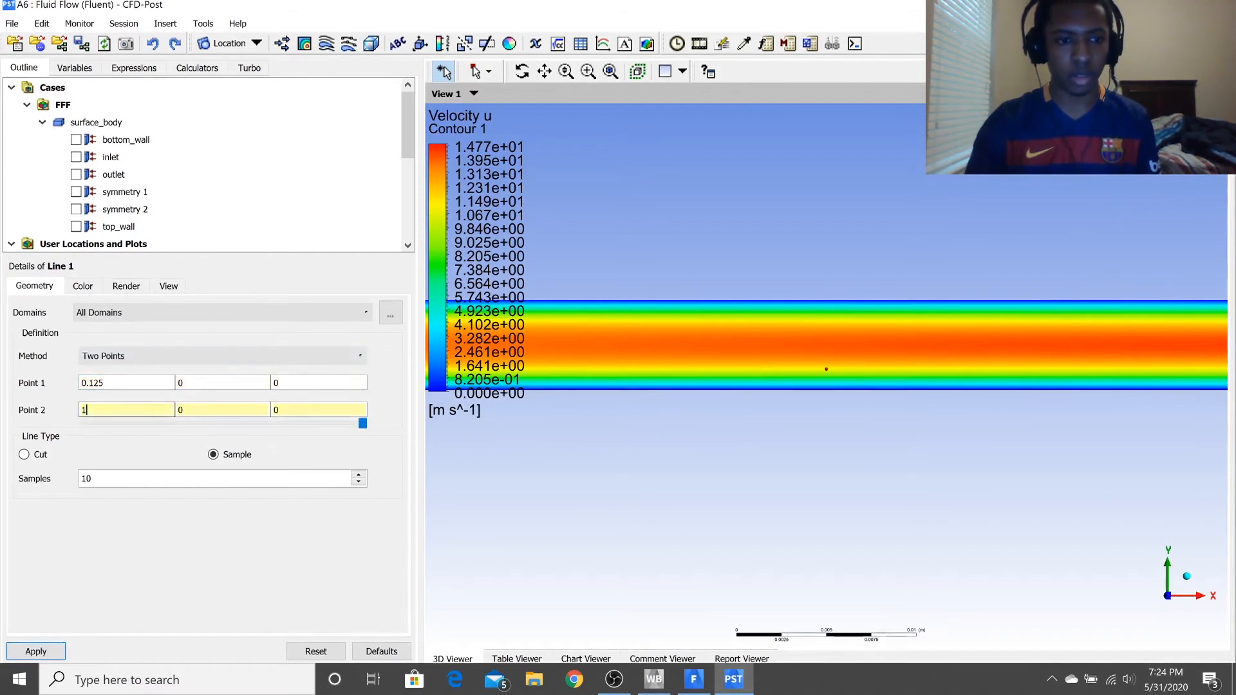
key(BackSpace)
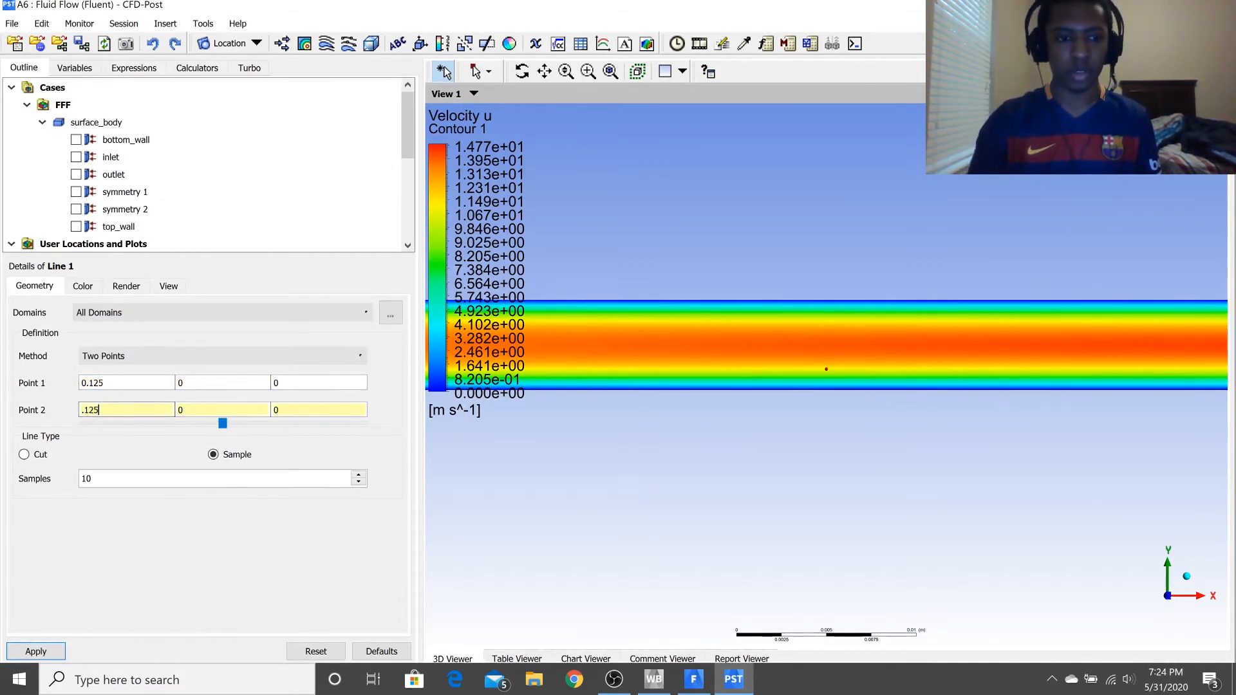
click(222, 383)
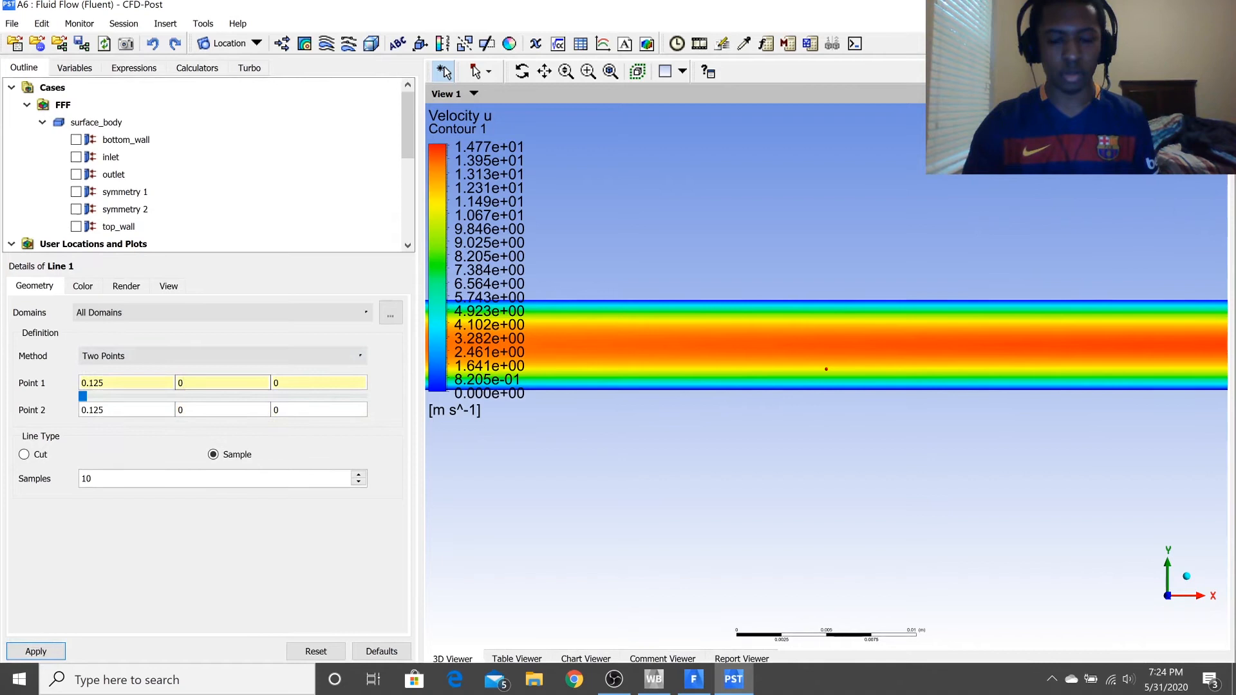
click(216, 410)
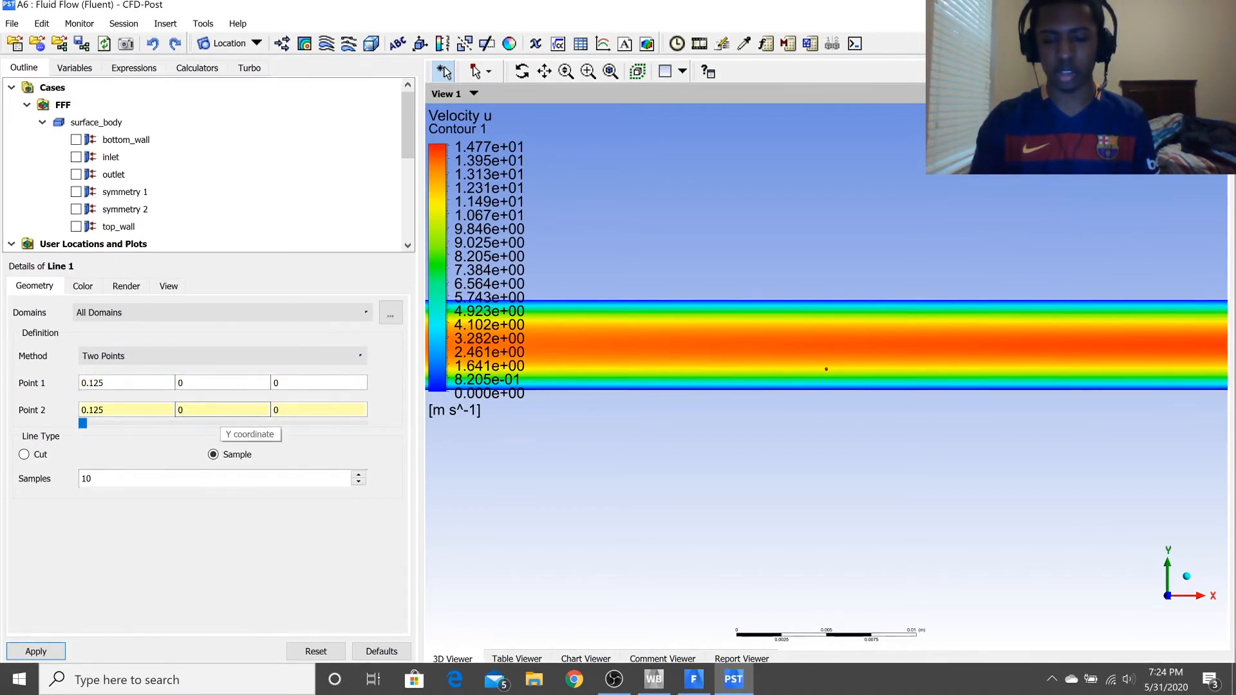
text(.005)
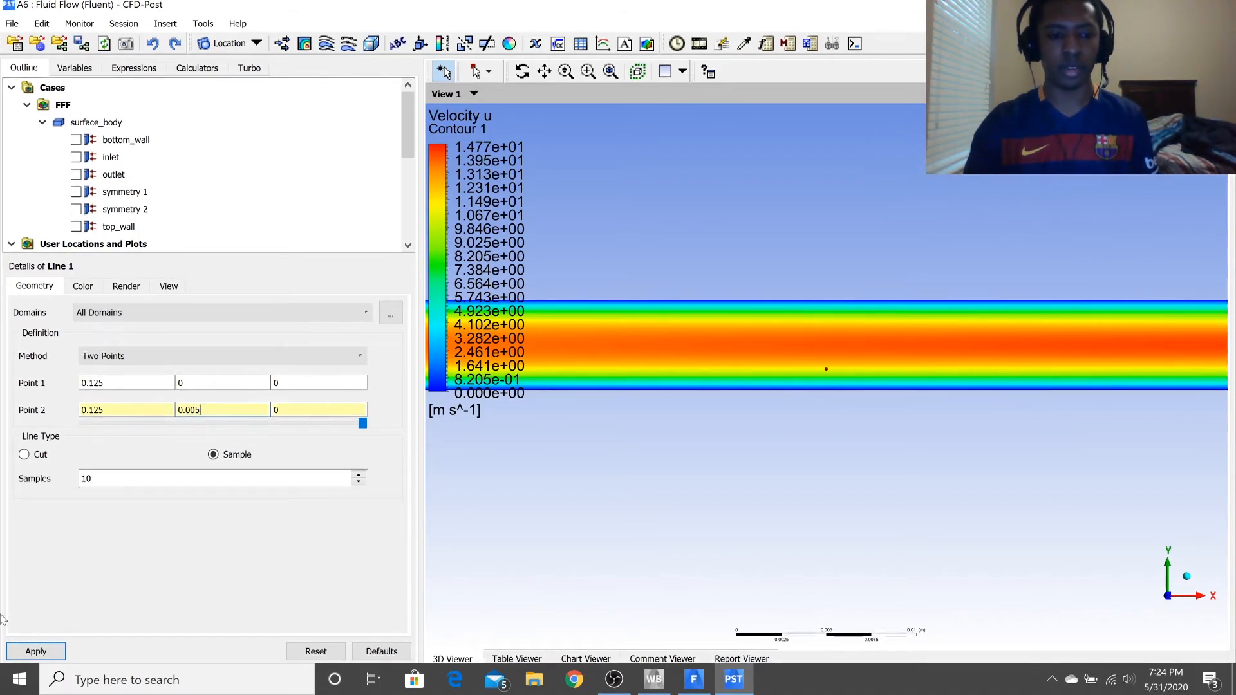
click(35, 651)
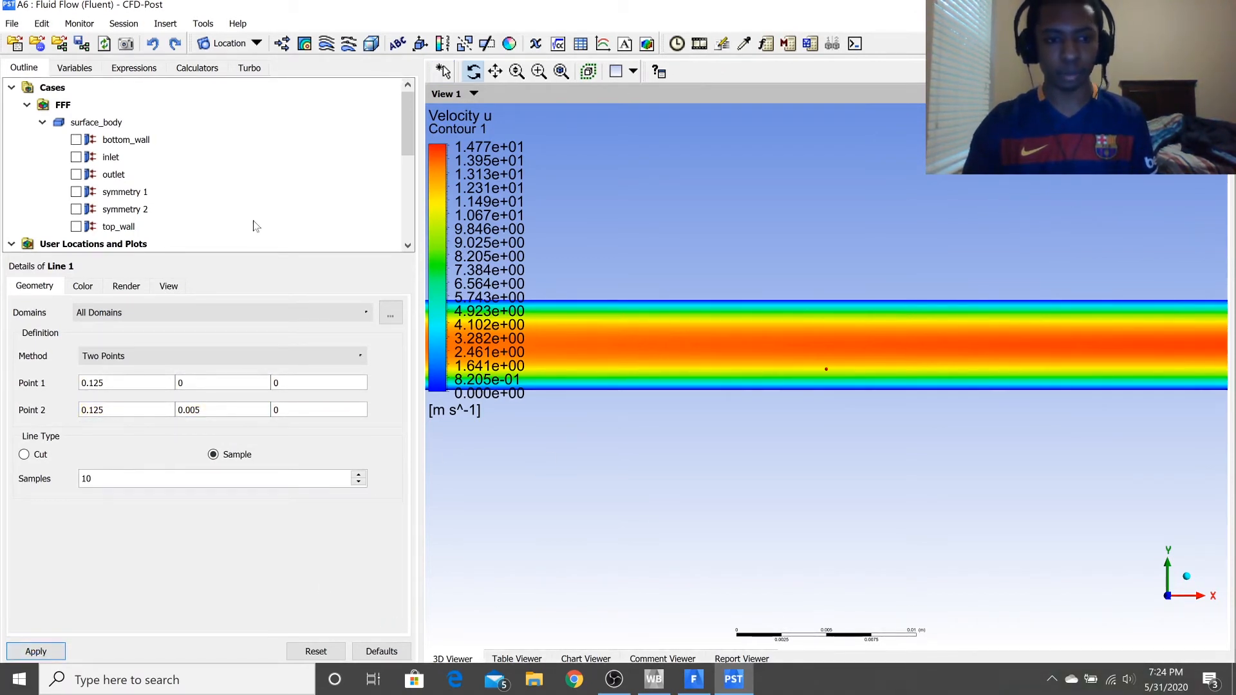
Insert a second line under its default name and set the X coordinate of both points to 0.25.
click(165, 23)
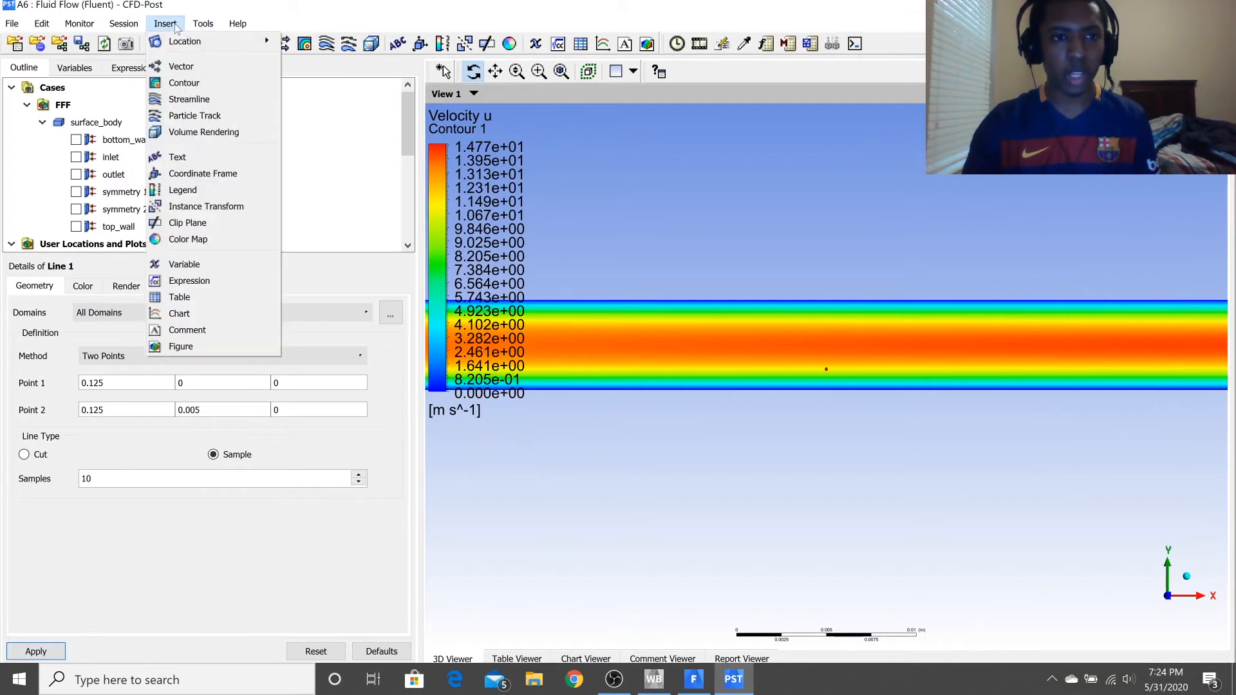
mouse_move(193, 41)
click(337, 75)
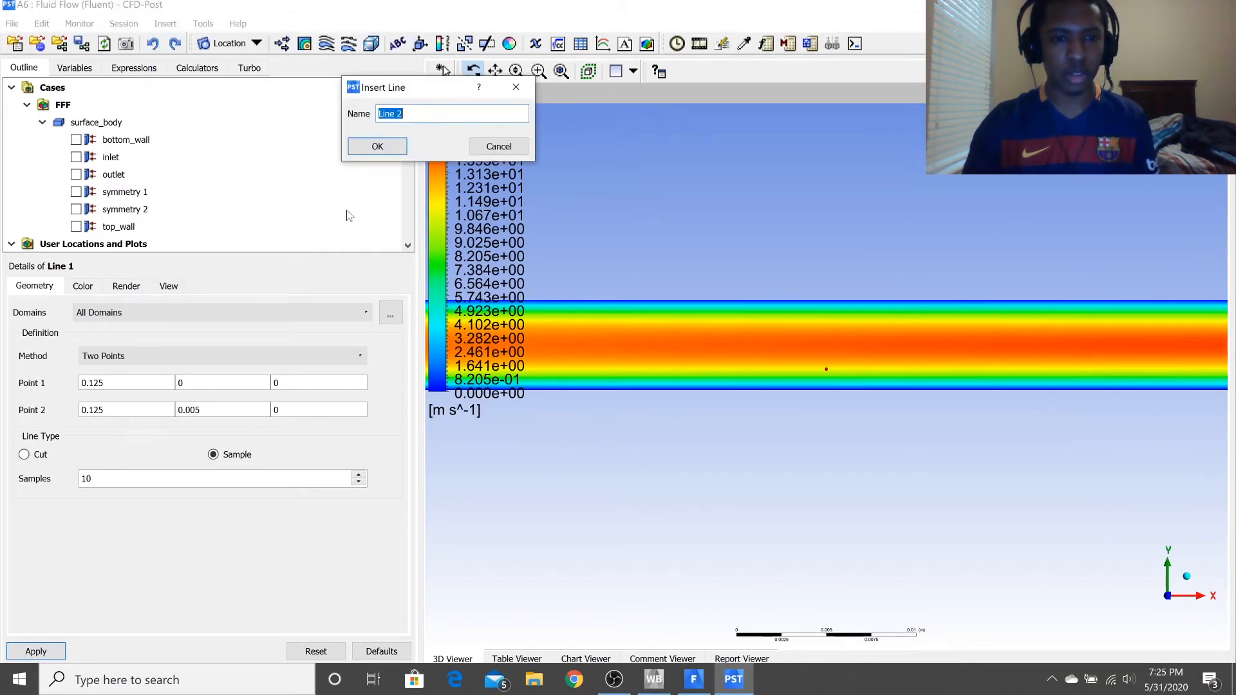
click(401, 147)
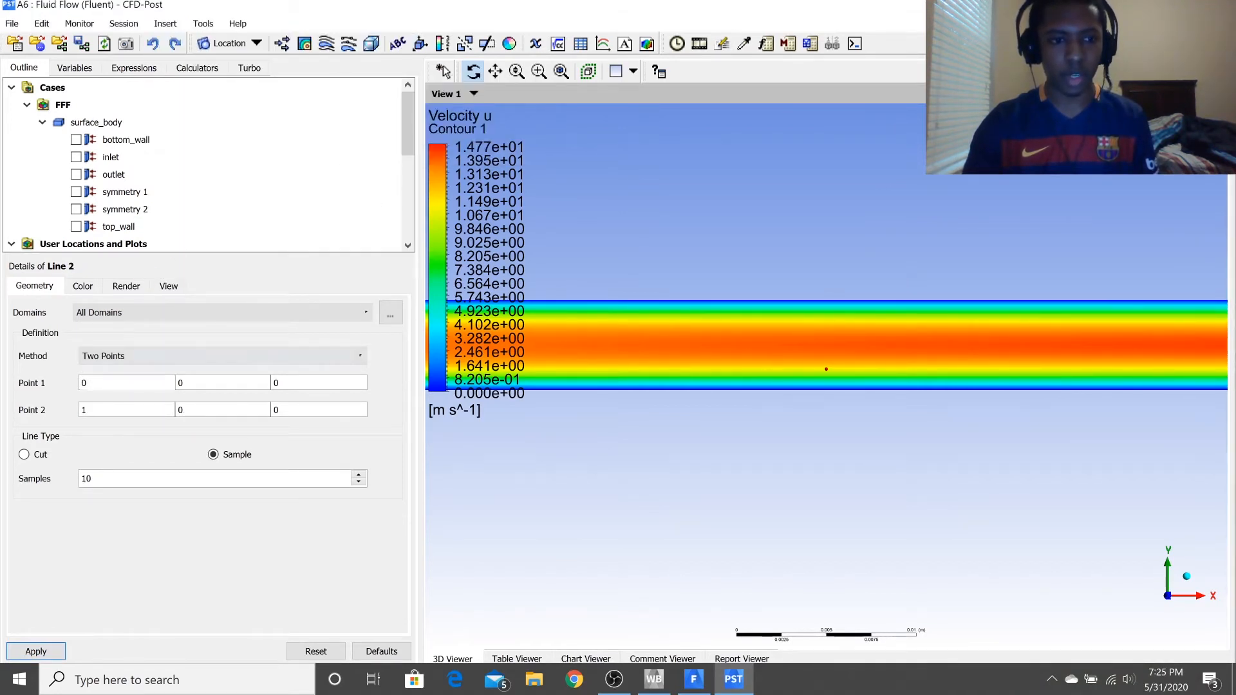
double_click(84, 383)
text(.25)
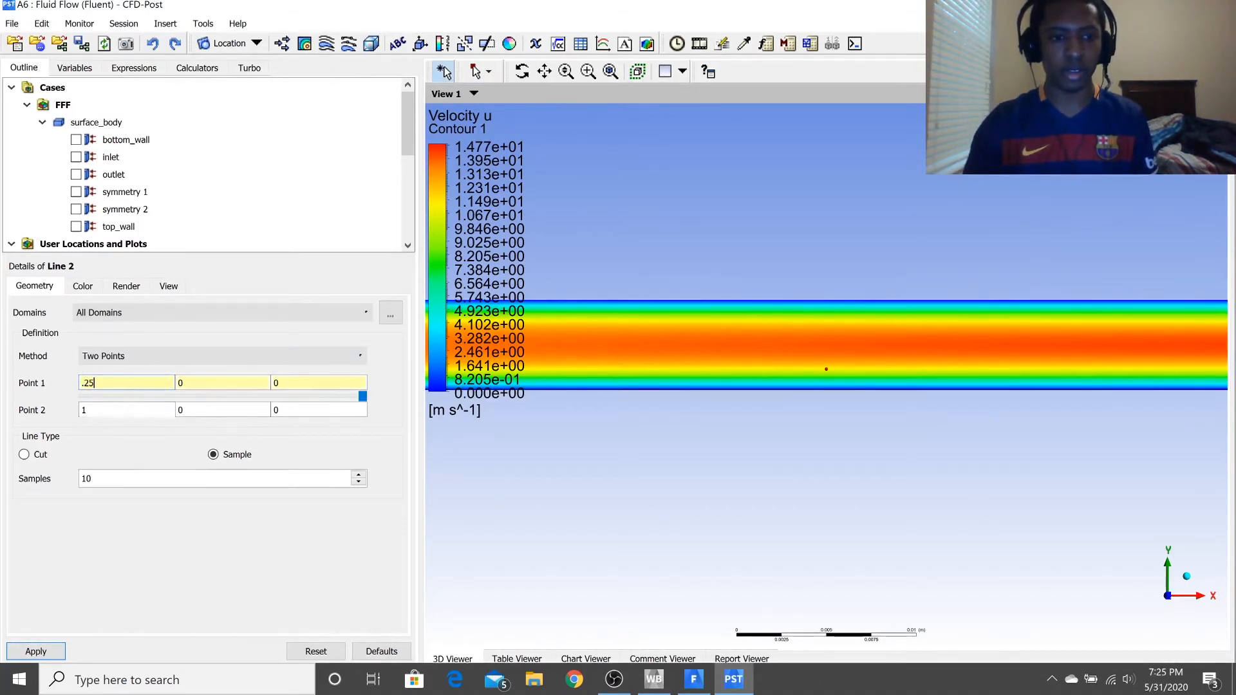
click(88, 414)
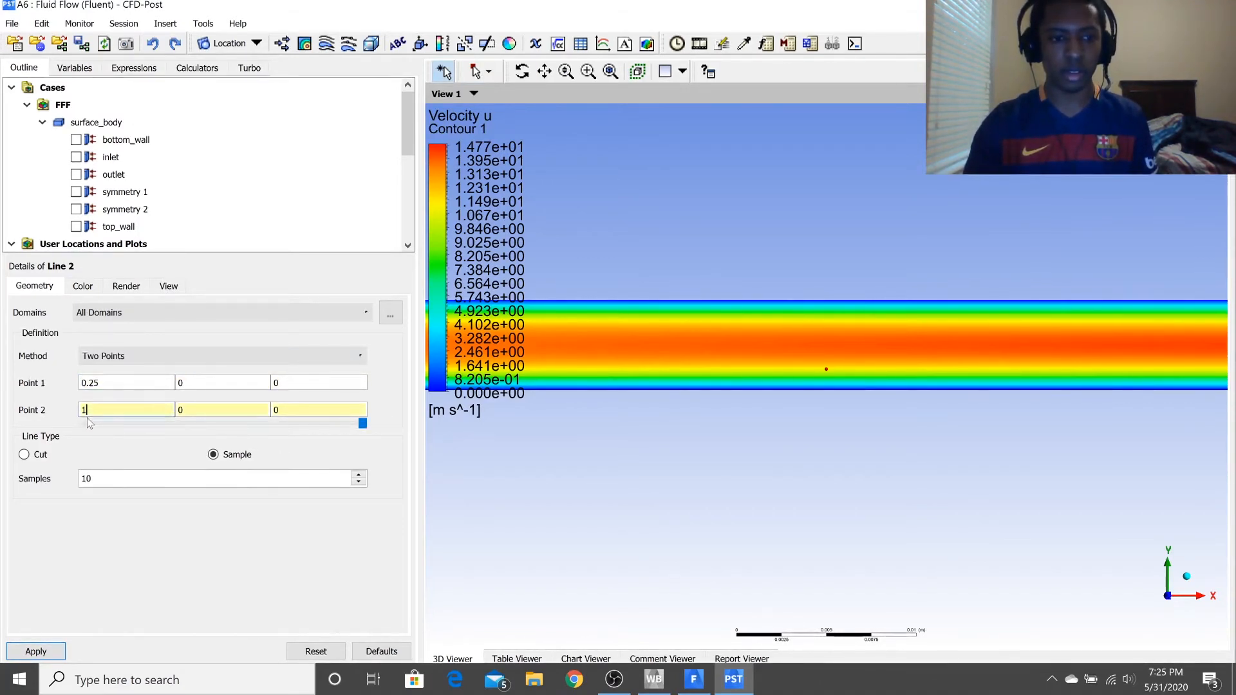
key(BackSpace)
text(.25)
Set the second line's Y coordinates to 0 for Point 1 and 0.005 for Point 2, and apply the line.
double_click(201, 383)
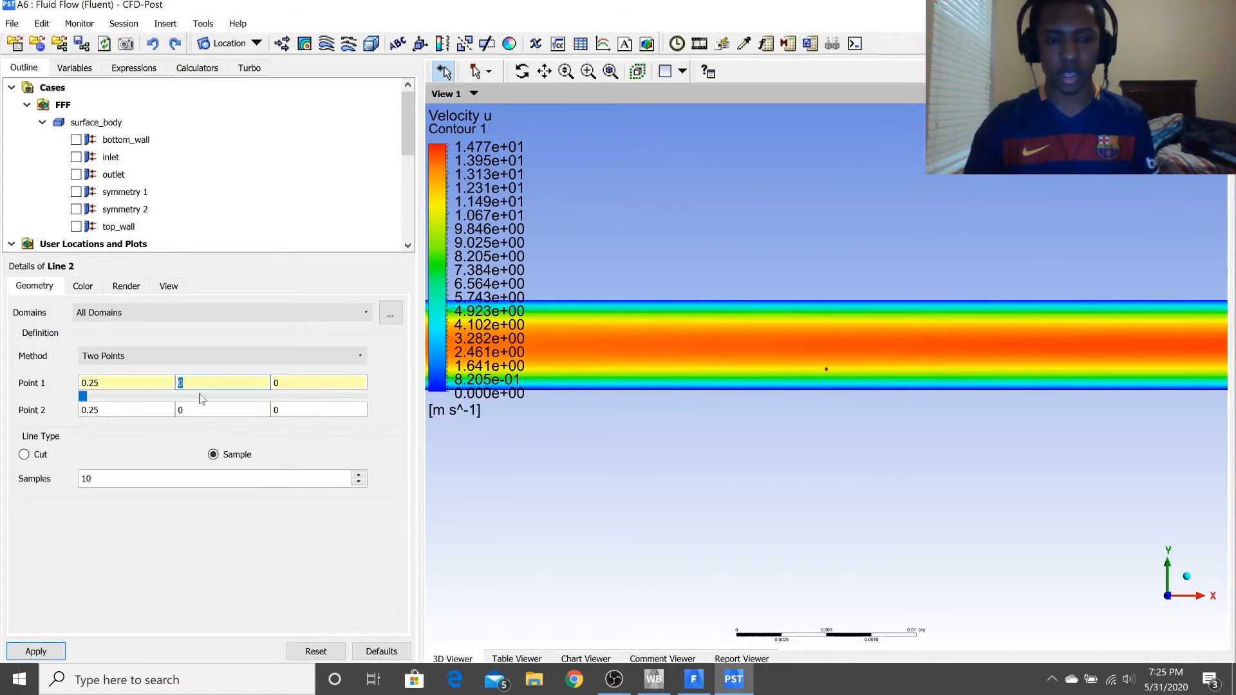
click(213, 408)
drag(206, 383, 179, 384)
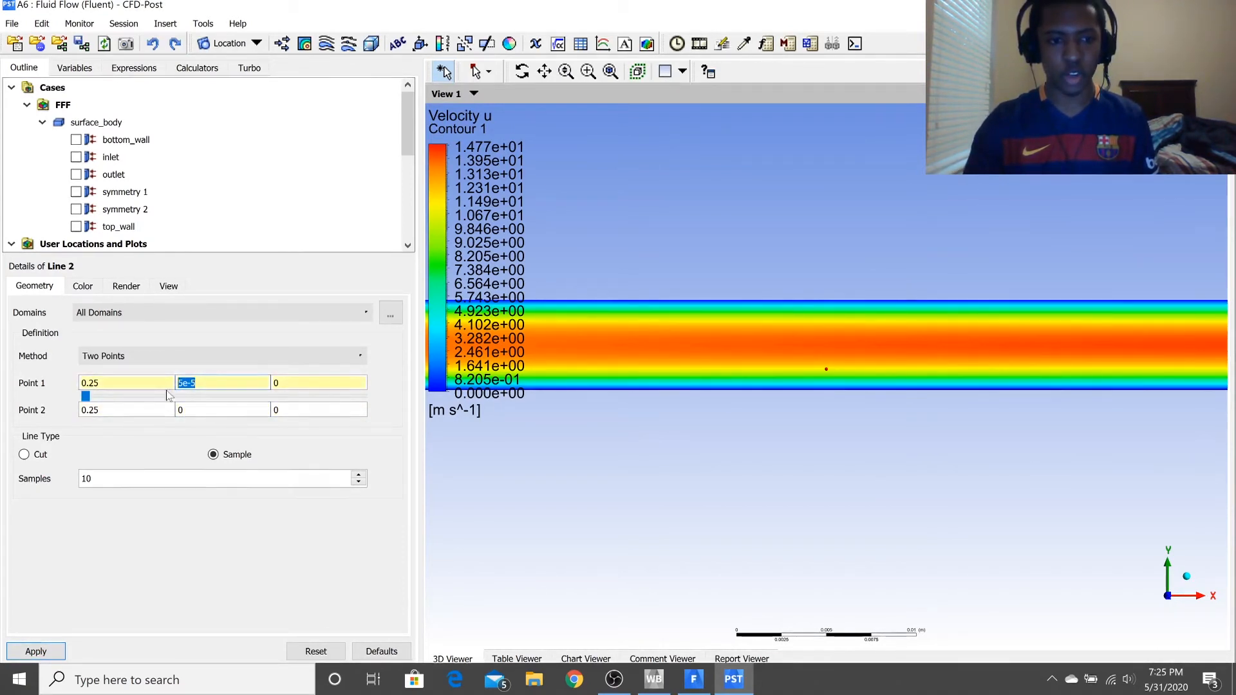
text(0)
click(189, 410)
text(.005)
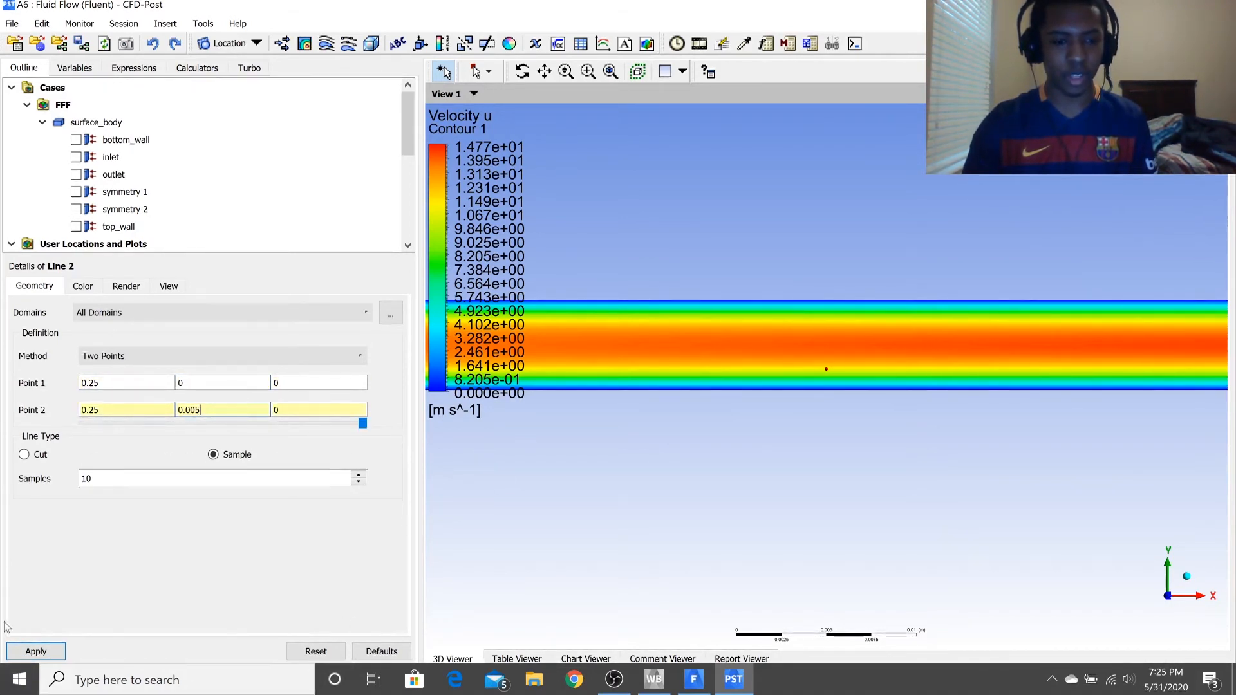
click(28, 651)
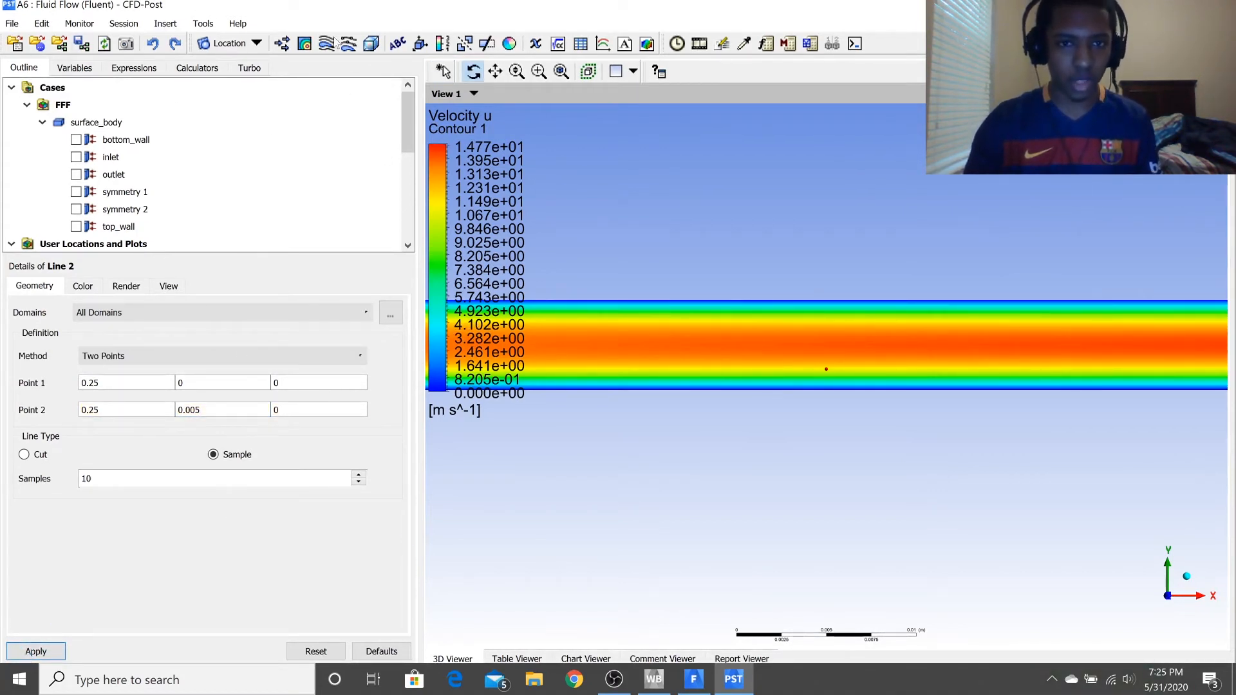
Insert a chart under its default name and title it "Velocity Profile in Pipe".
click(604, 46)
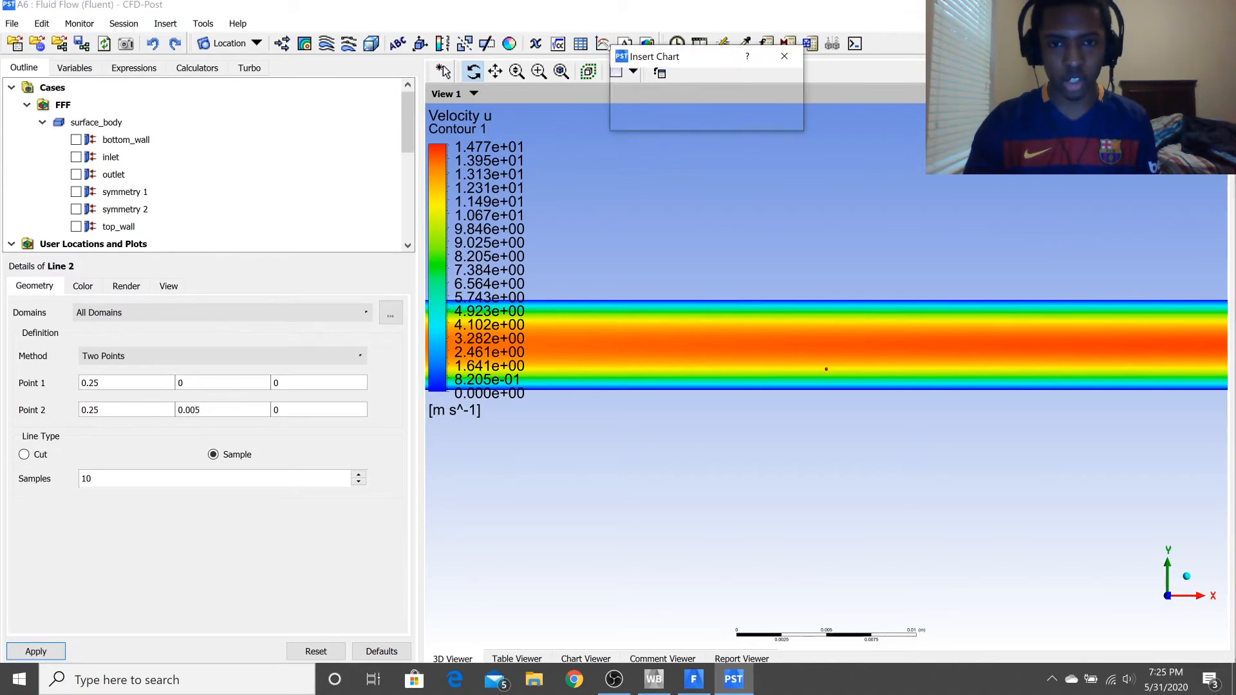
click(650, 117)
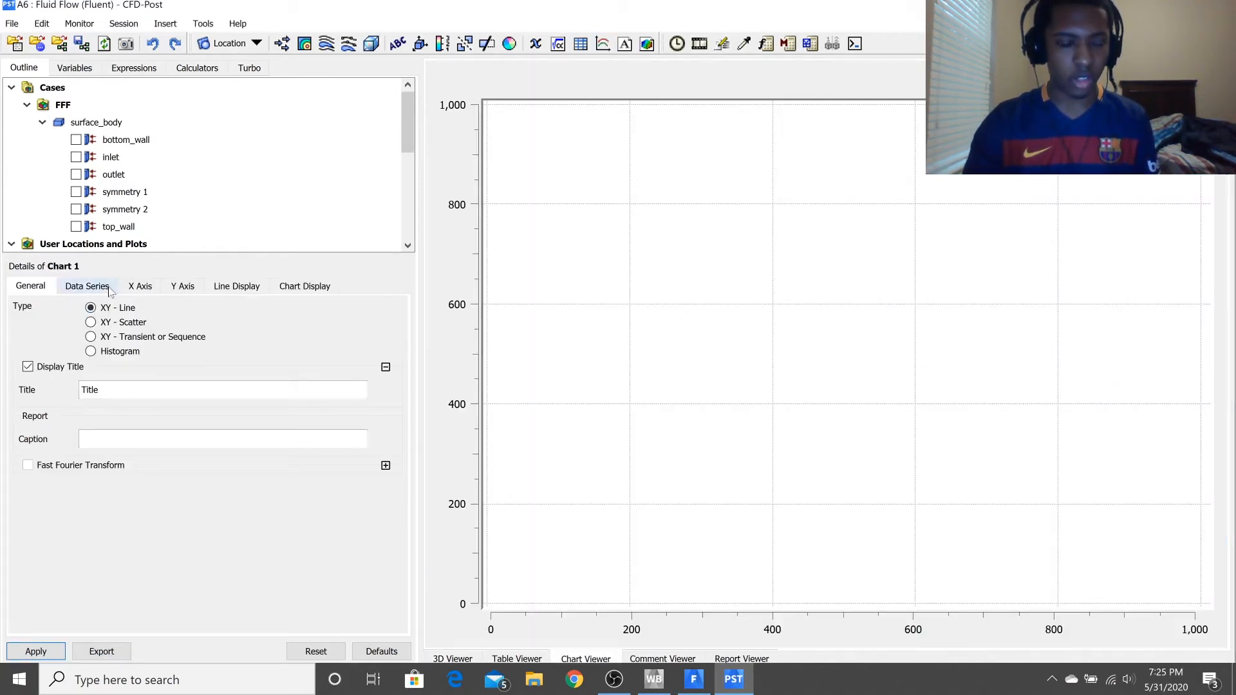
double_click(80, 390)
text(Velocity Profile in Pipe)
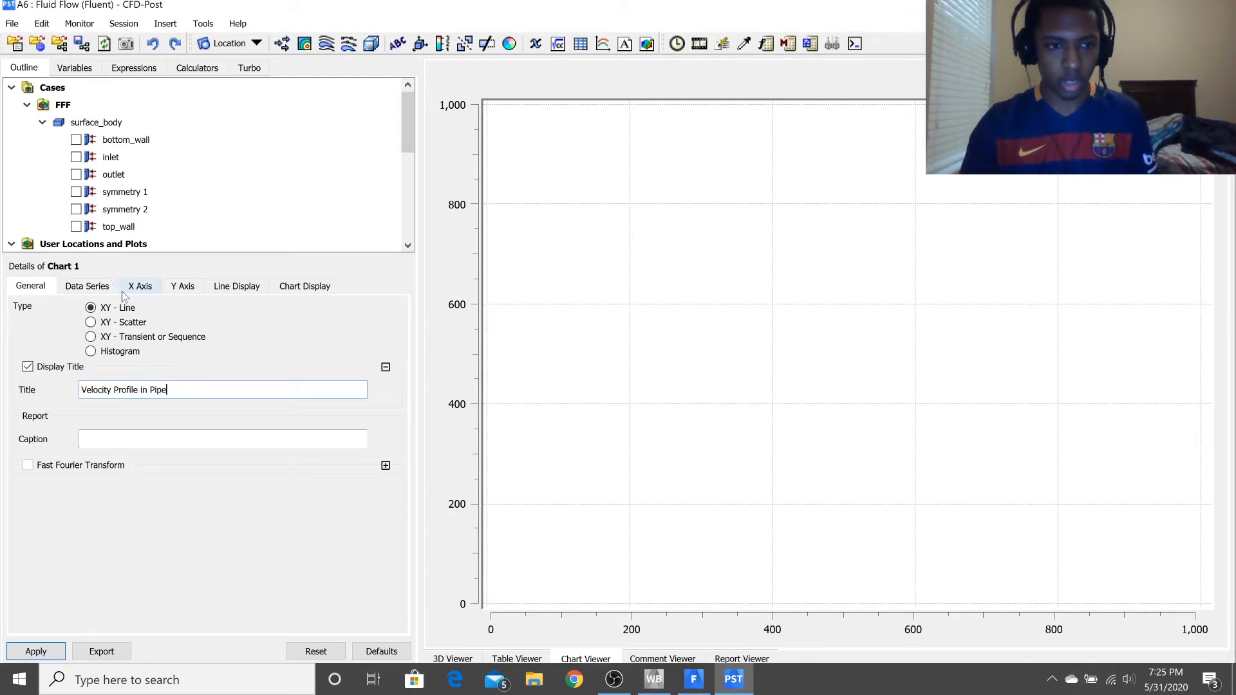
Name the chart's first data series "Midpoint" and use Line 1 as its location.
click(88, 286)
drag(123, 463, 51, 469)
text(Midpo)
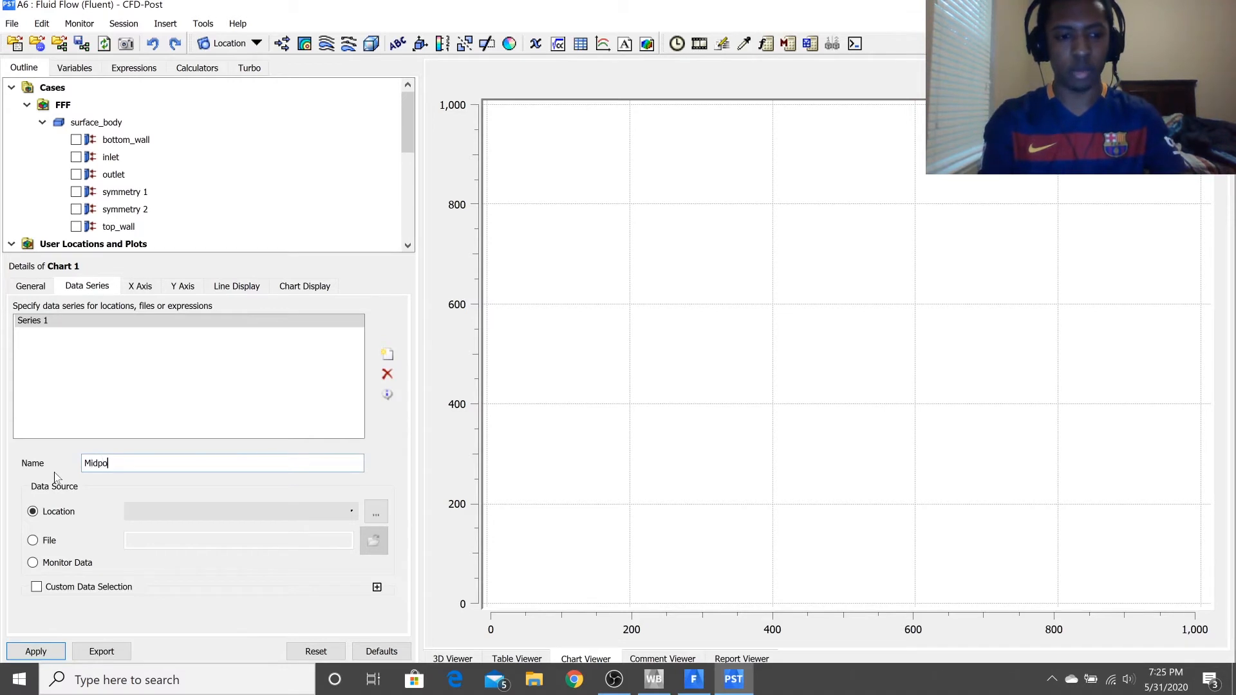
text(int)
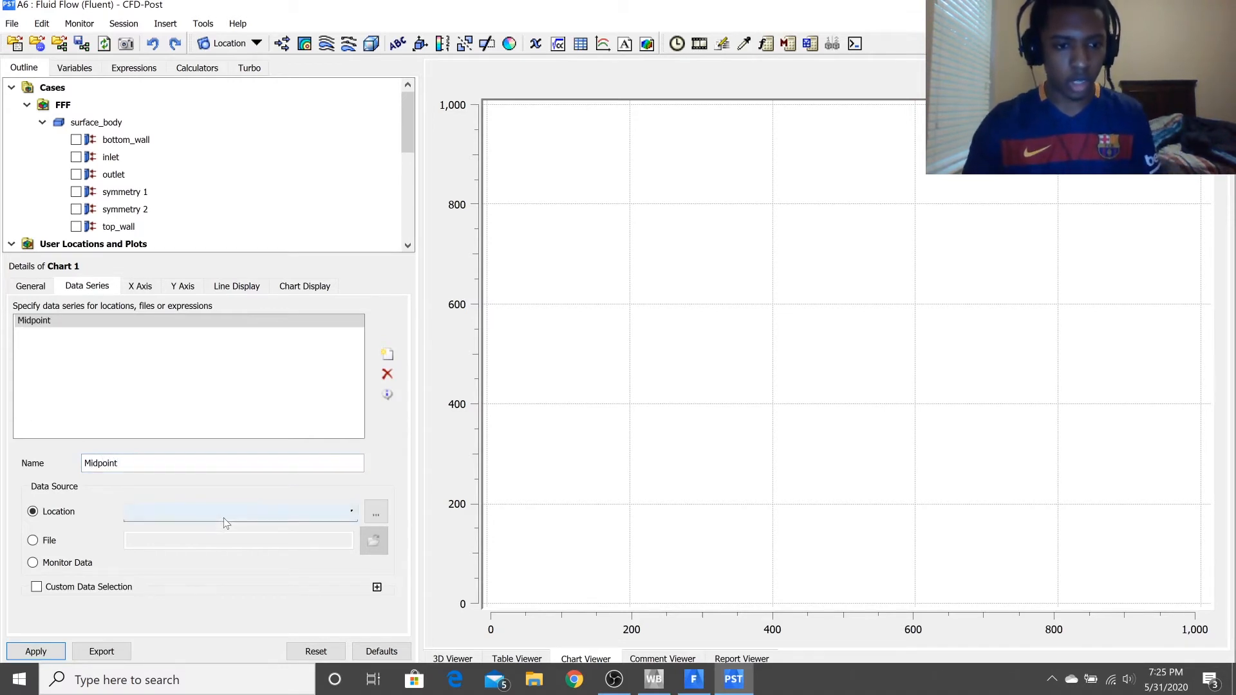
click(218, 513)
click(201, 526)
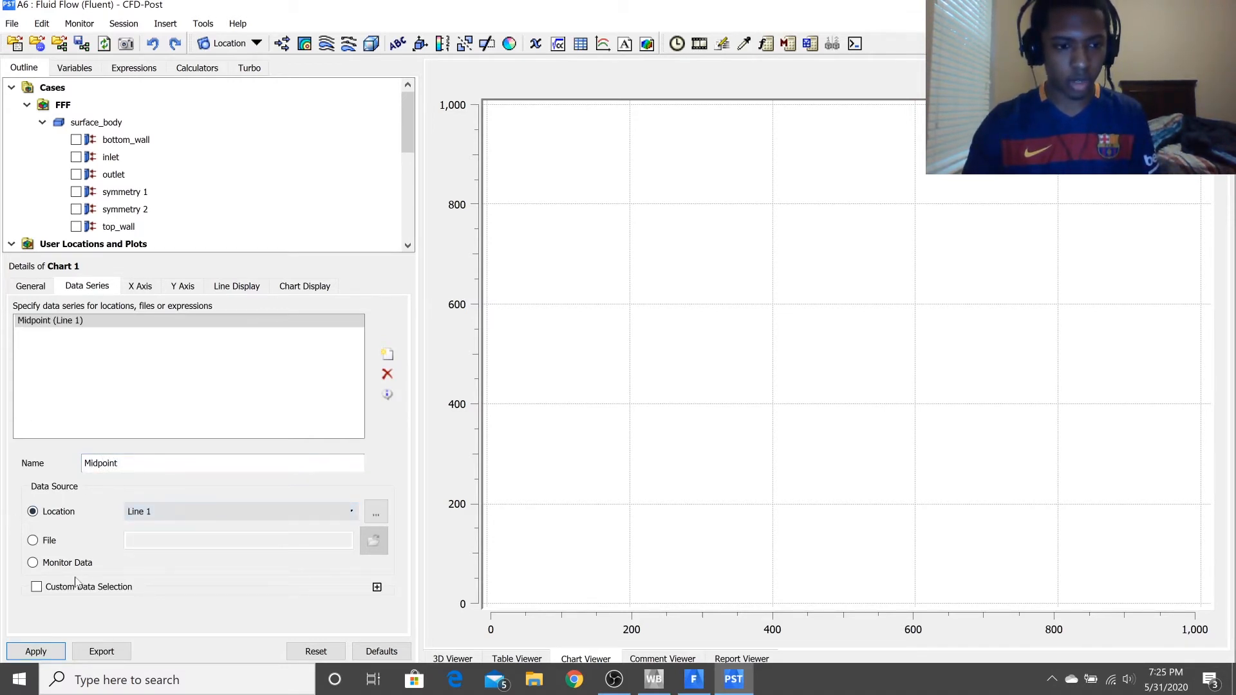
Add a second data series to the chart, name it "End" and use Line 2 as its location.
click(387, 354)
triple_click(90, 463)
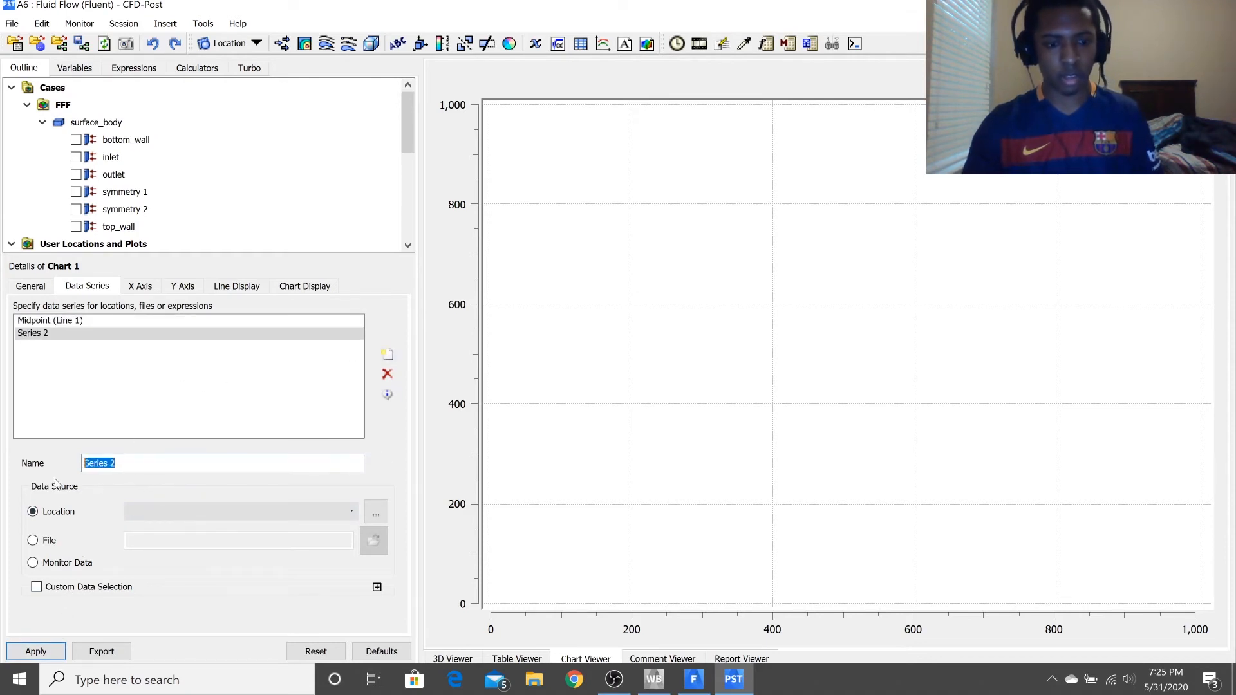
text(End)
click(223, 511)
click(171, 537)
Plot Velocity u on the chart's X axis against Y on its Y axis and apply the chart.
click(144, 287)
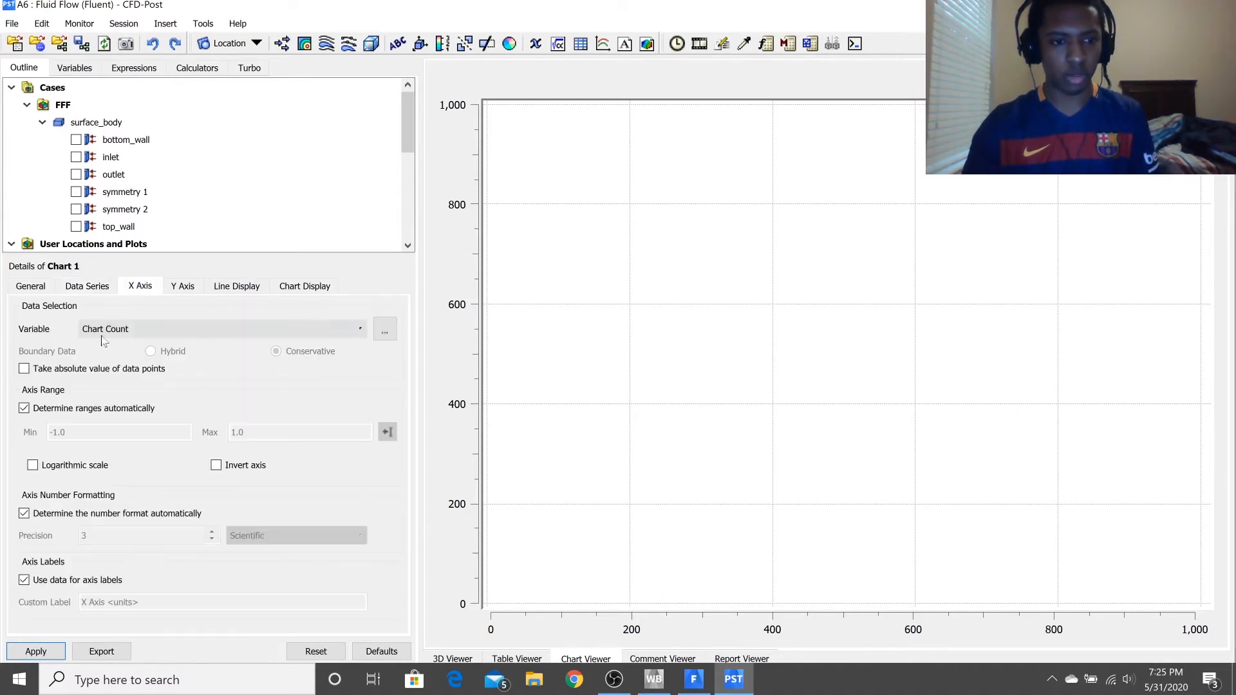
click(142, 331)
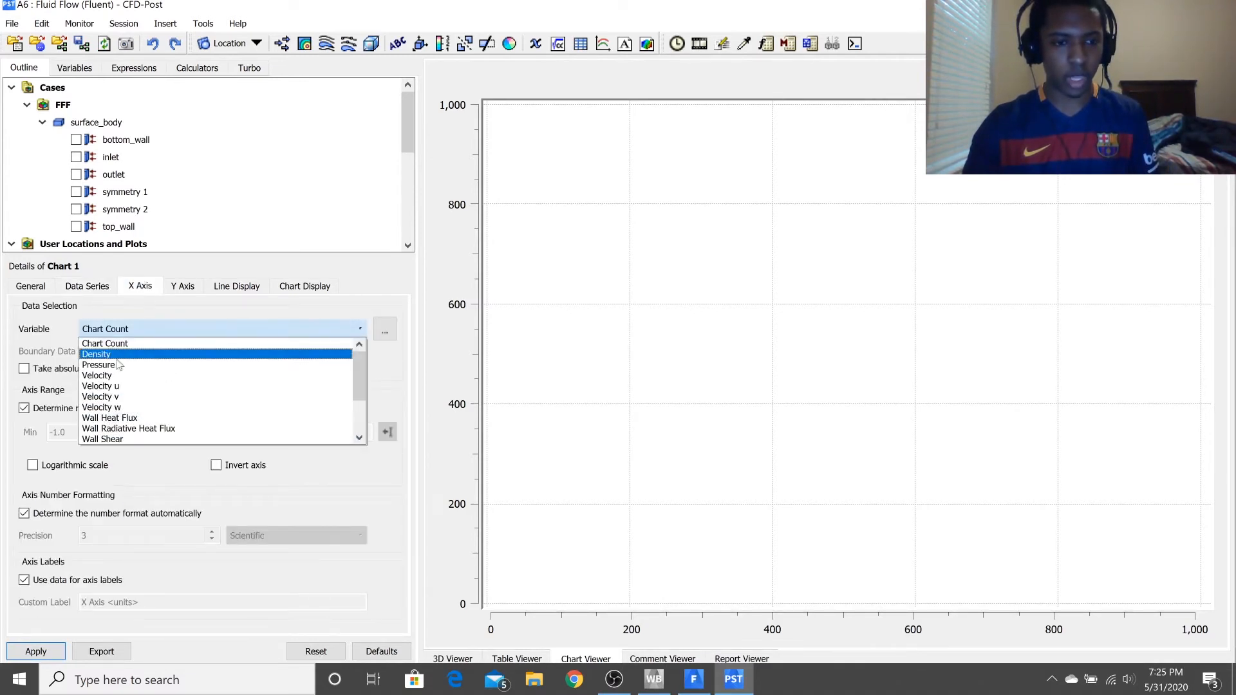
click(126, 384)
click(170, 291)
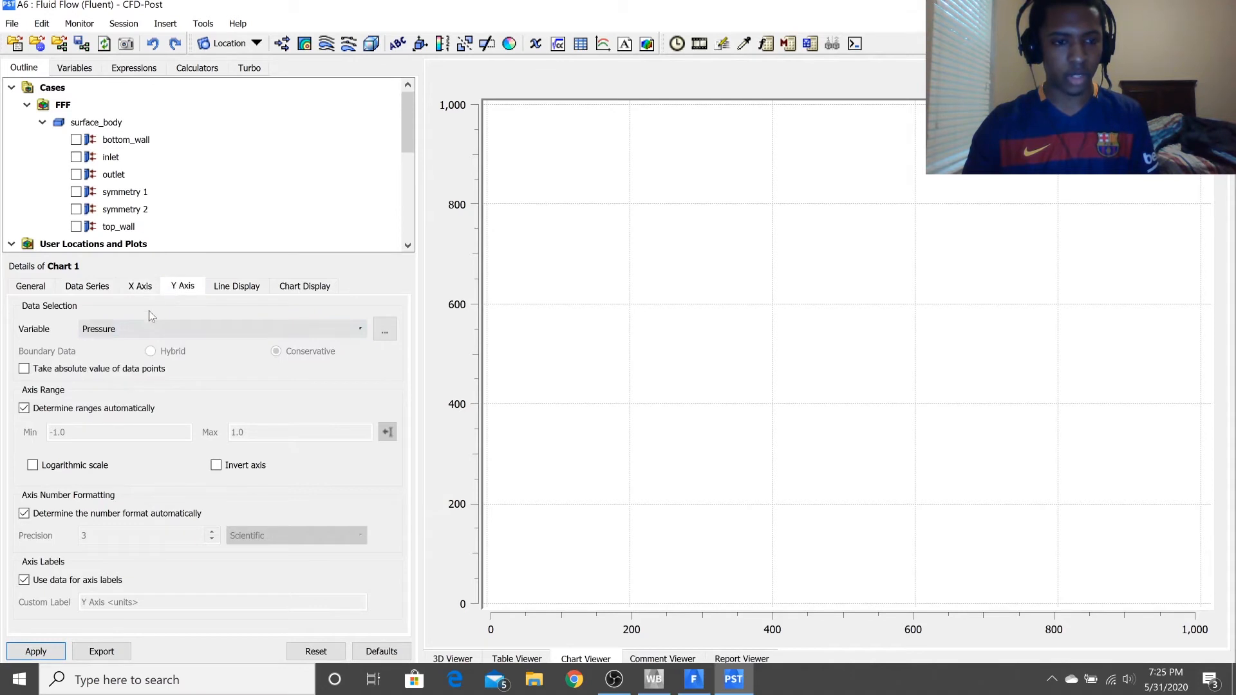
click(134, 330)
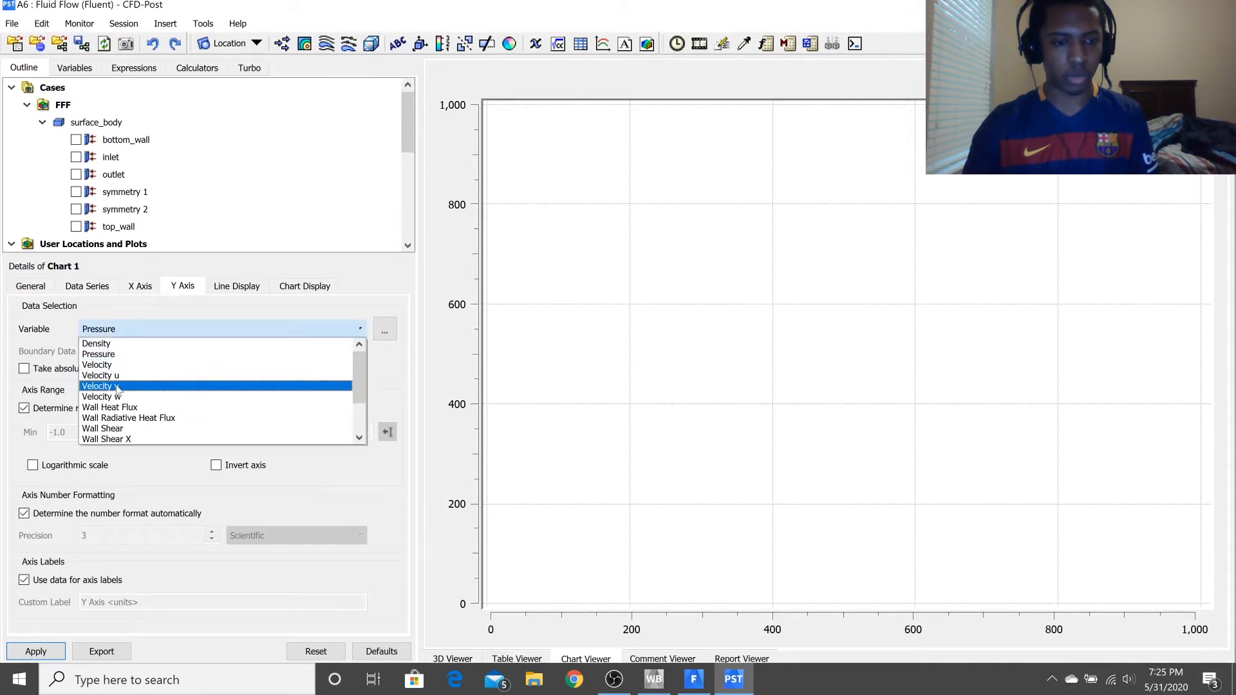
scroll(118, 415, down, 2)
click(113, 428)
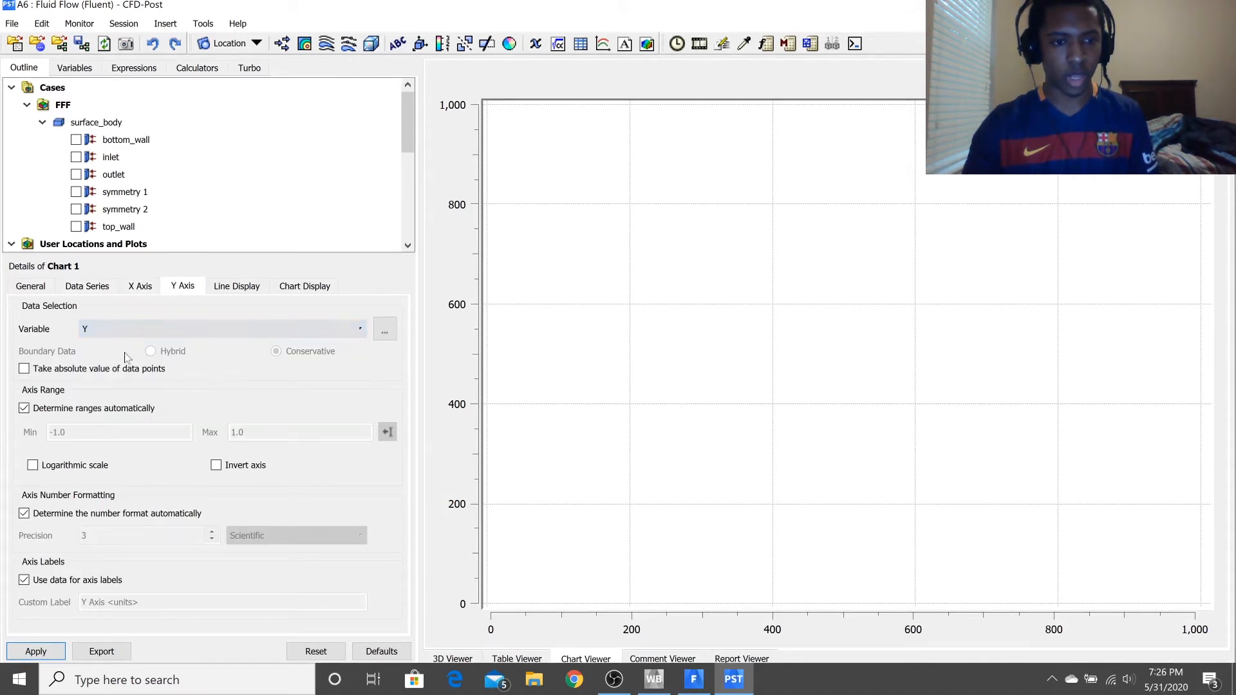
click(141, 286)
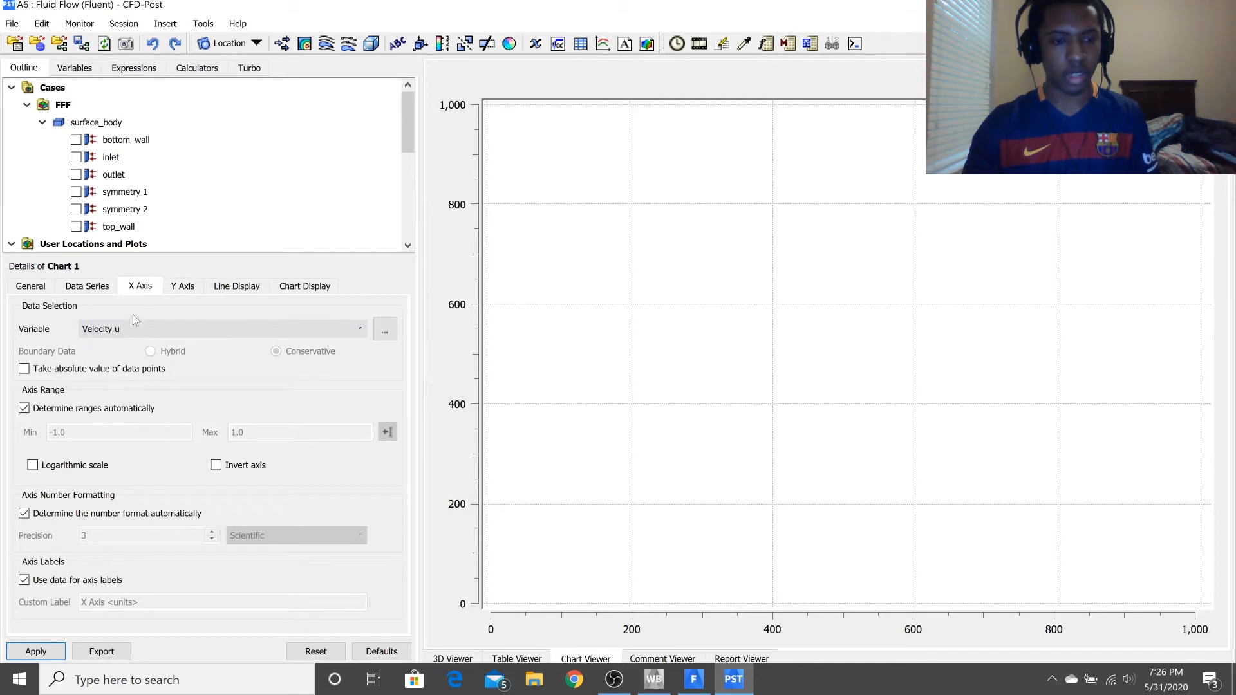
click(57, 652)
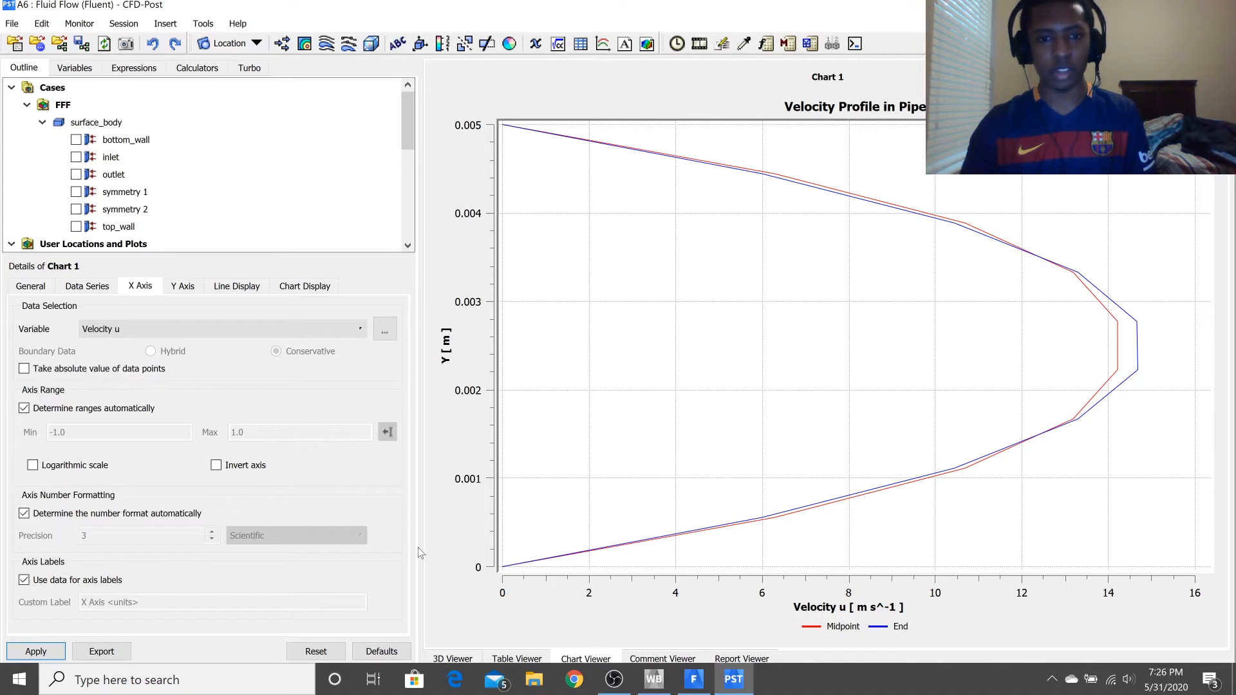
Return to the 3D view and examine the Velocity u contour over a longer stretch of the channel.
click(452, 658)
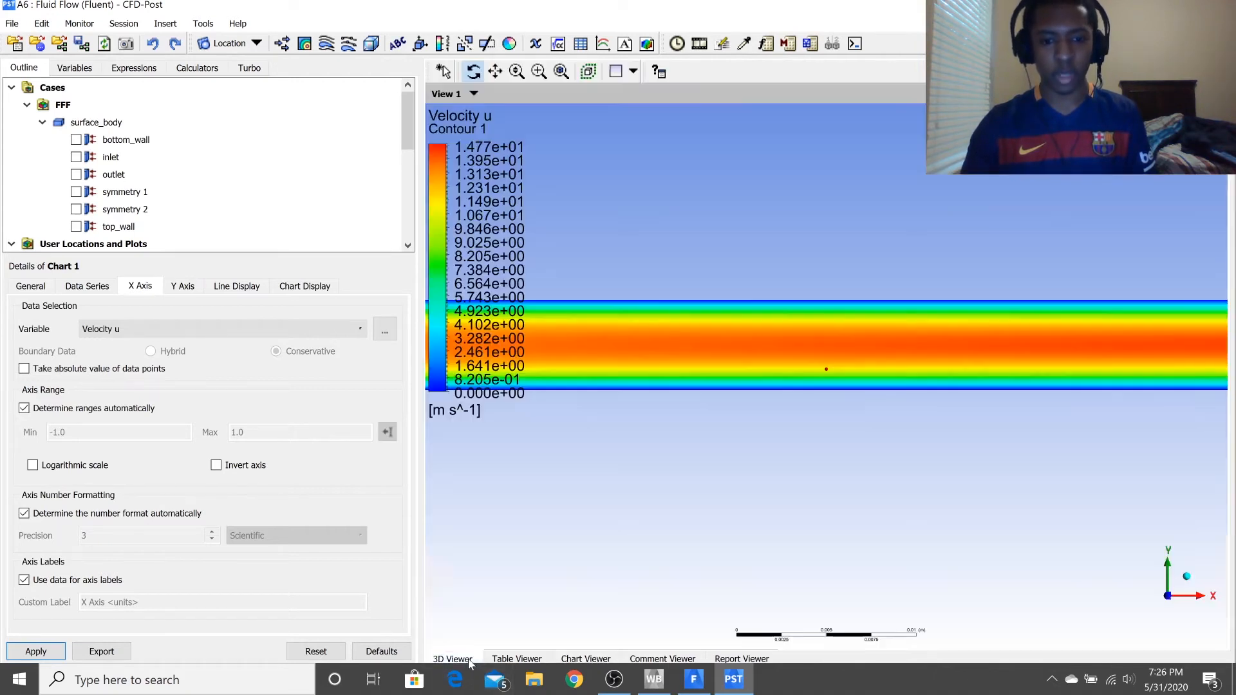
drag(644, 416, 680, 649)
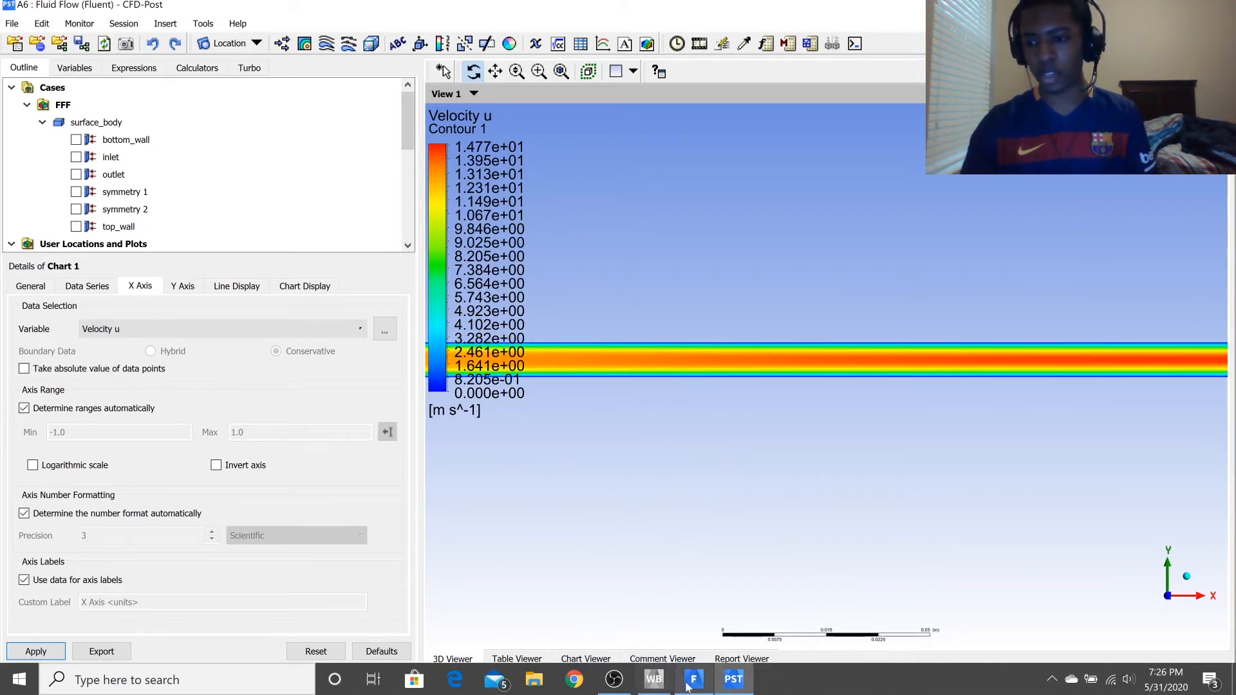
mouse_move(686, 686)
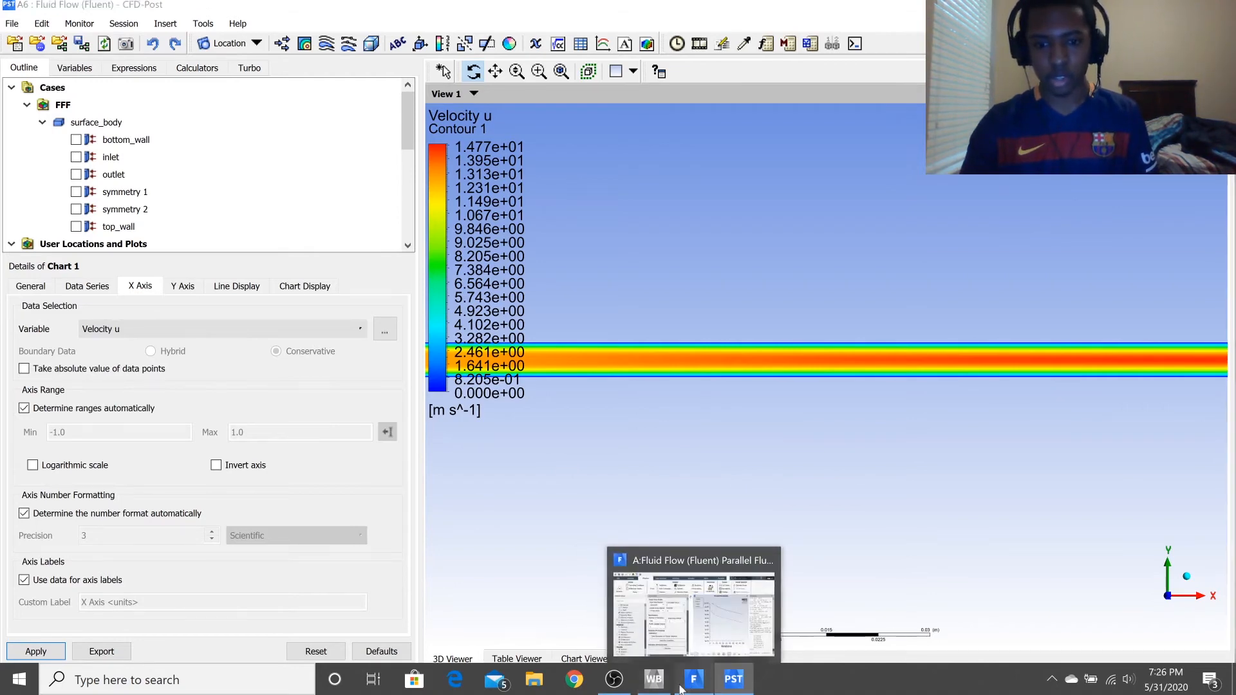
Switch to Fluent and set the inlet's velocity magnitude to 0.5 m/s.
click(681, 688)
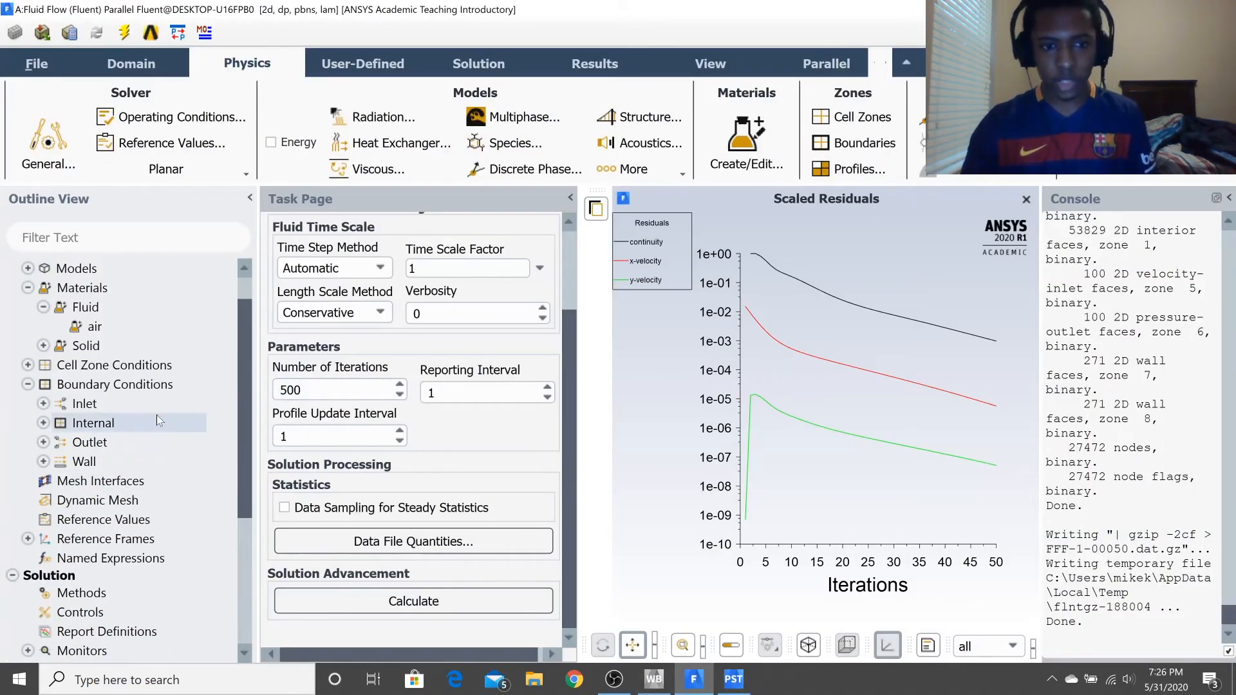
scroll(143, 384, up, 1)
scroll(135, 386, down, 4)
scroll(129, 390, up, 4)
scroll(106, 396, down, 5)
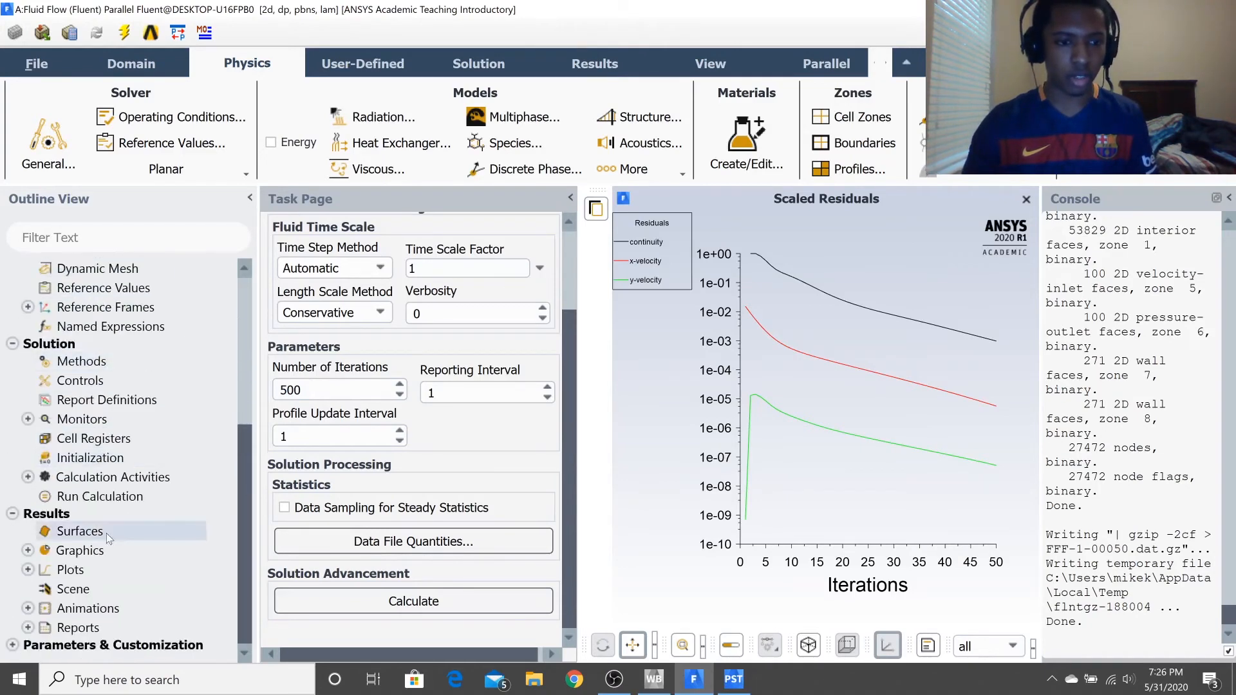
scroll(83, 398, up, 5)
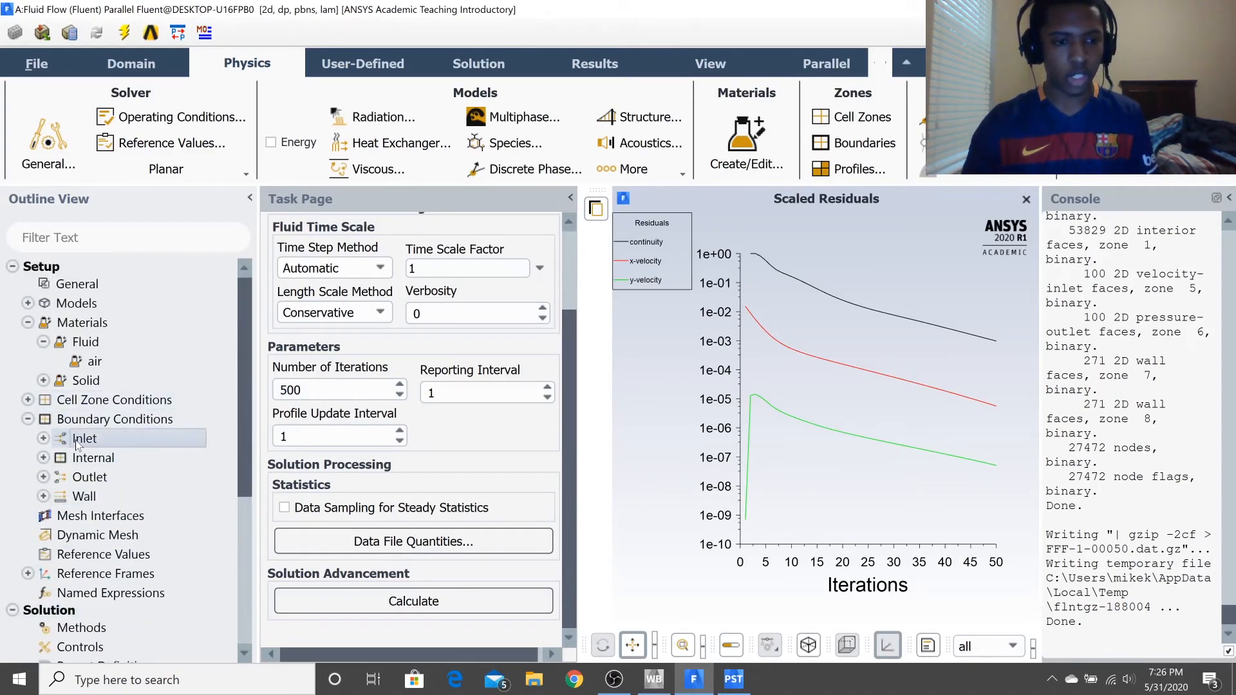
click(44, 439)
right_click(103, 457)
click(152, 218)
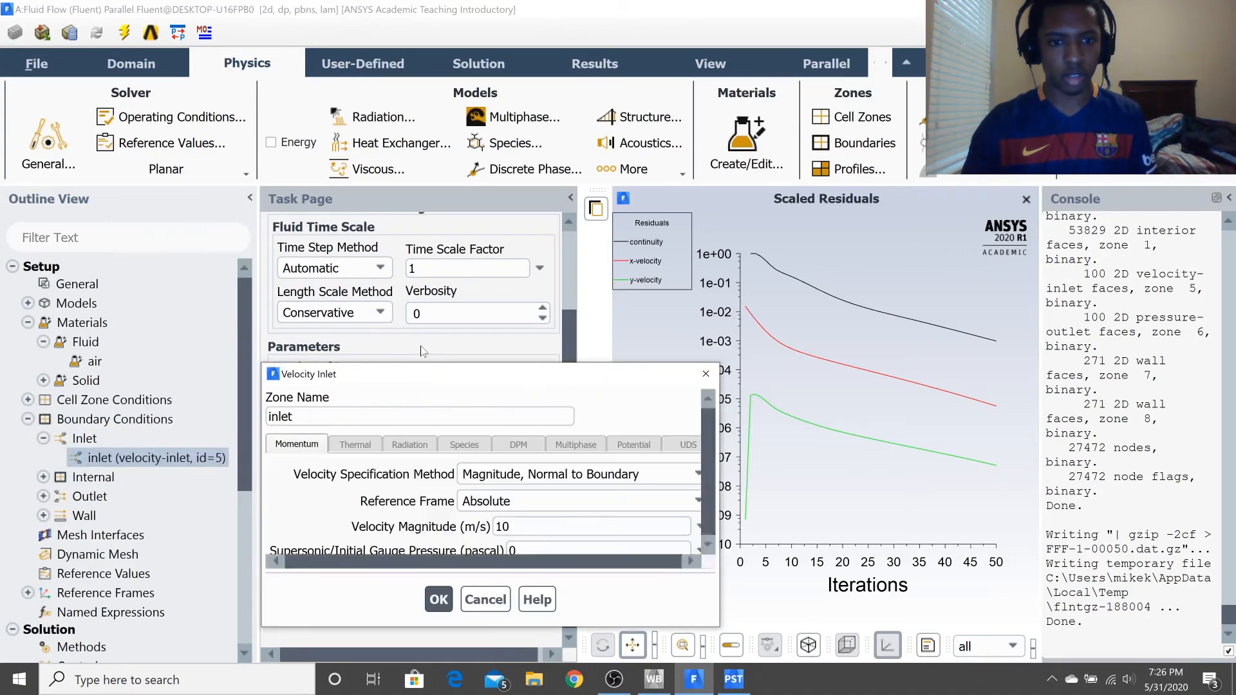
double_click(560, 526)
text(.5)
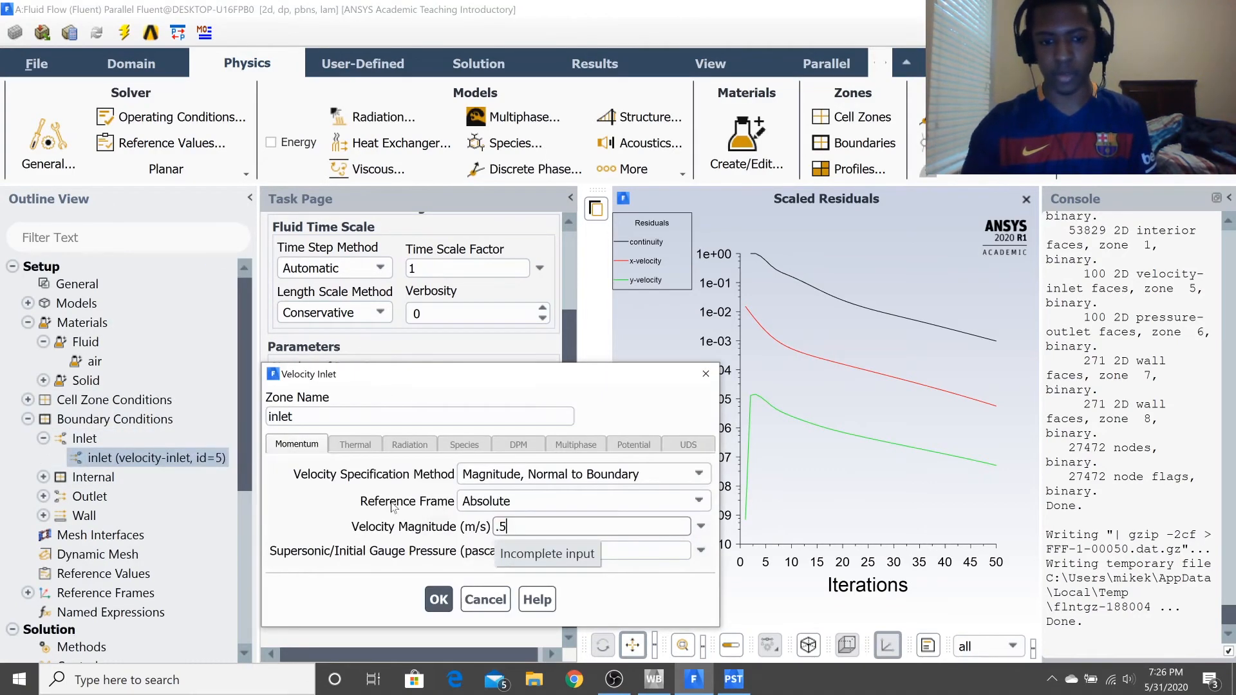
click(439, 599)
Make top_wall a moving wall with a translational speed of 1 m/s in the X direction.
scroll(88, 380, down, 4)
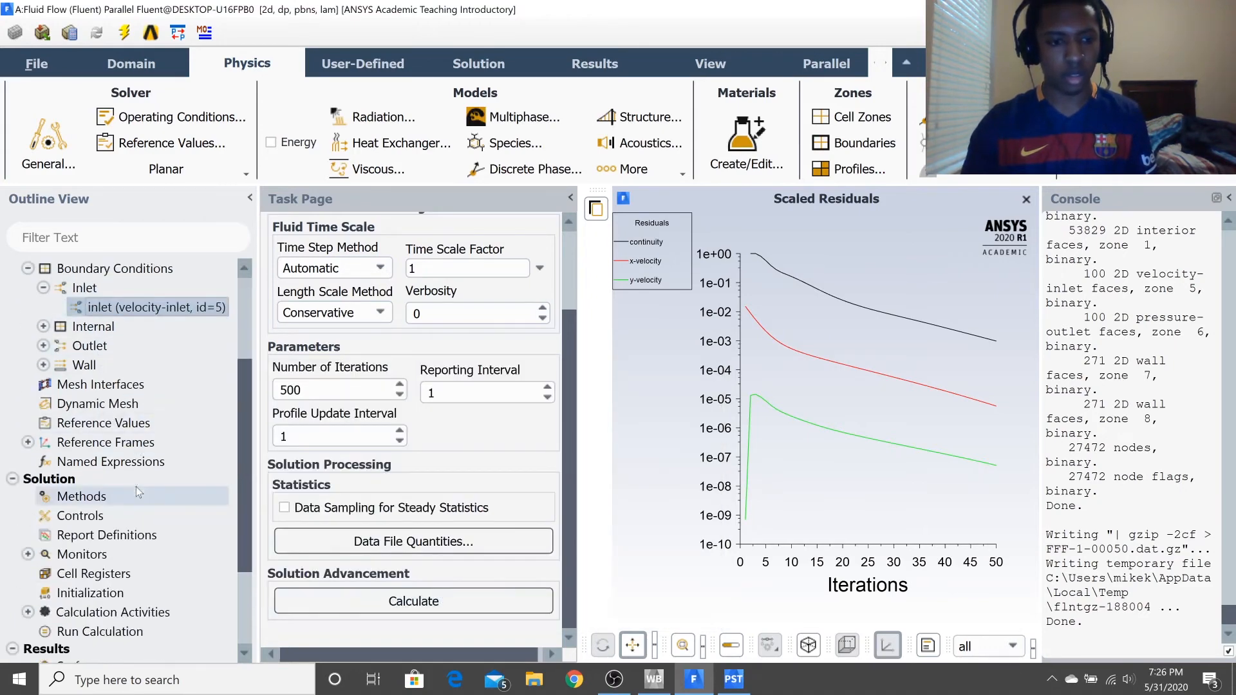
scroll(89, 380, up, 1)
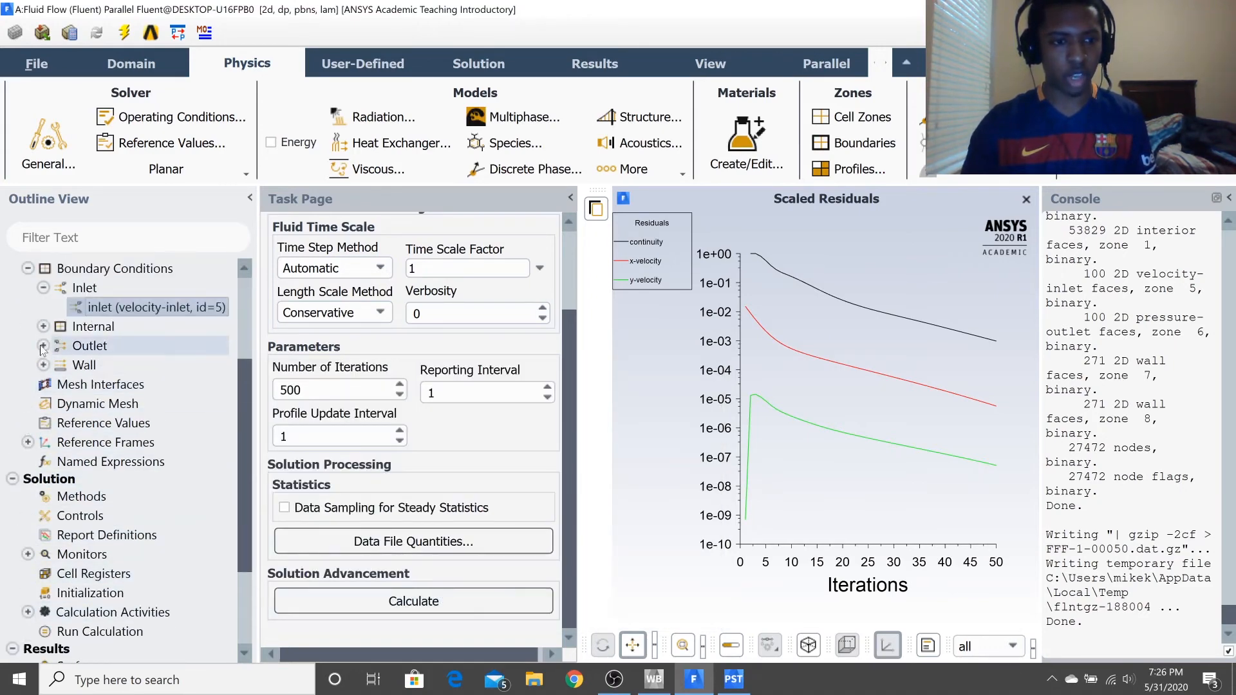
click(43, 364)
click(128, 406)
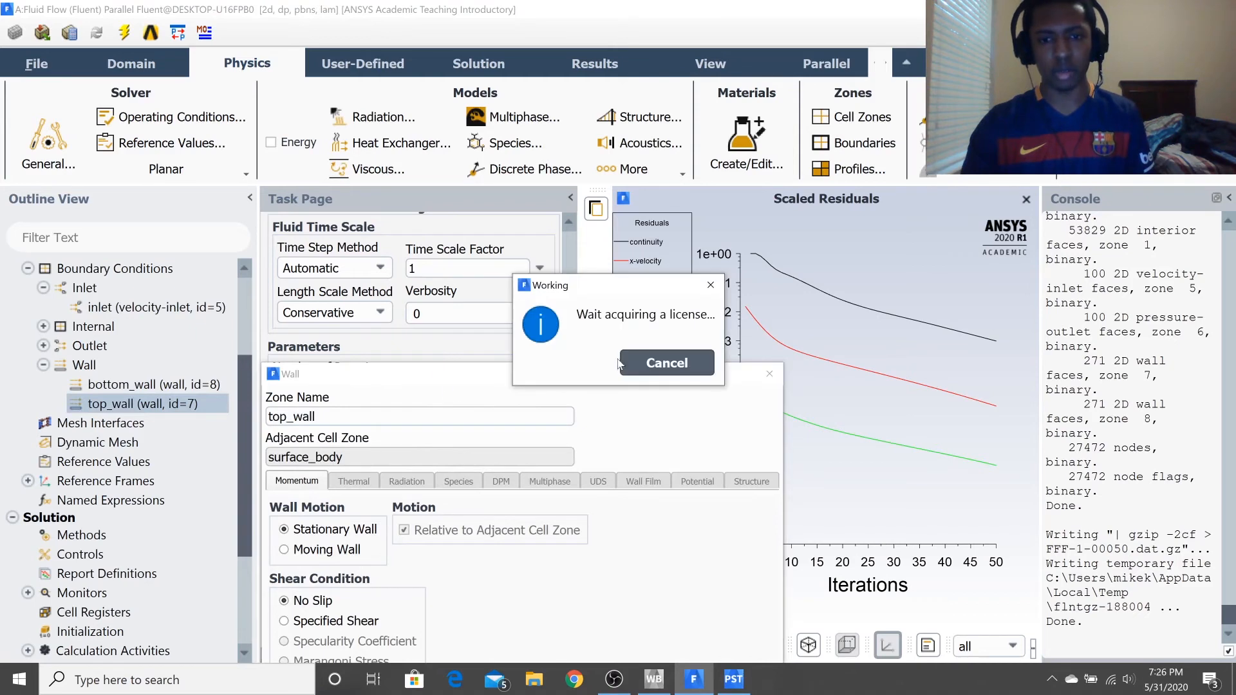
drag(484, 374, 535, 195)
click(334, 370)
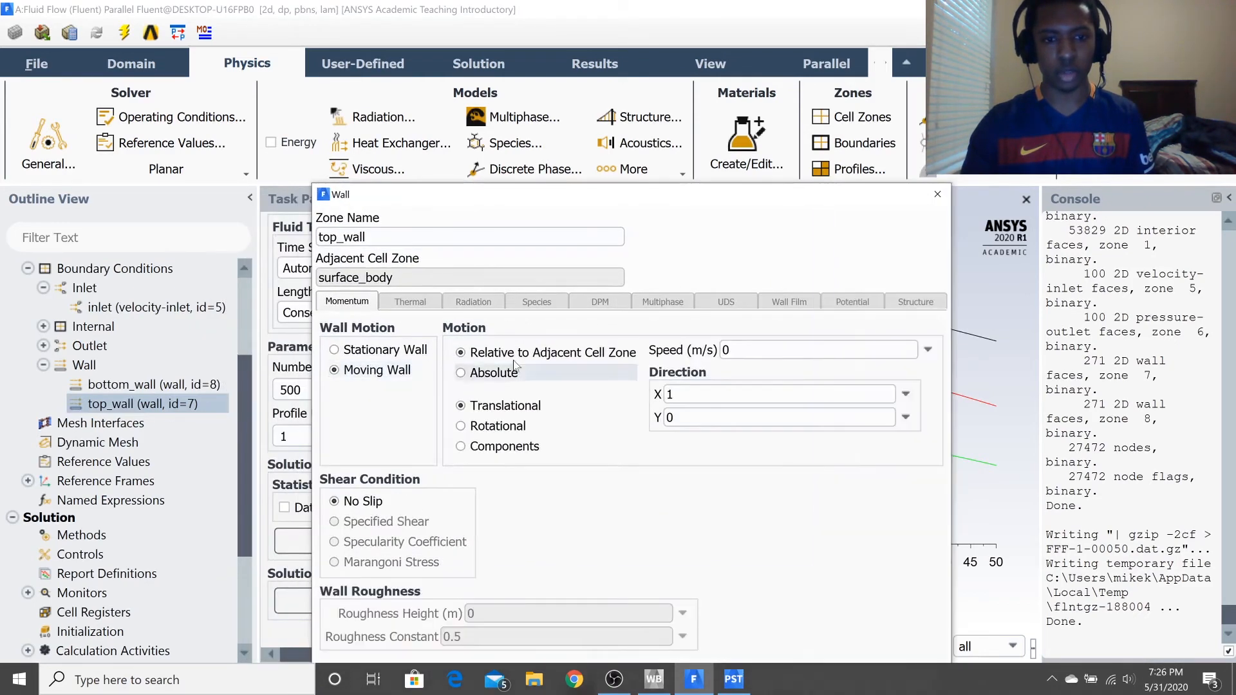
double_click(727, 350)
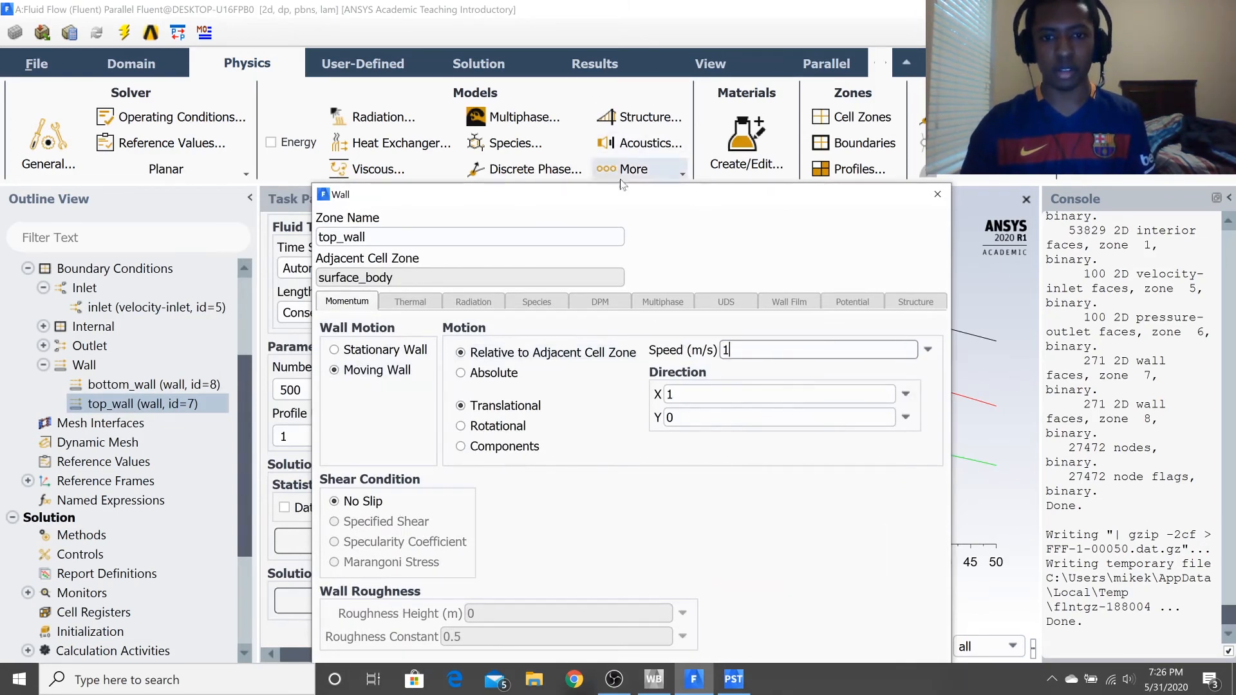
drag(500, 192, 417, 78)
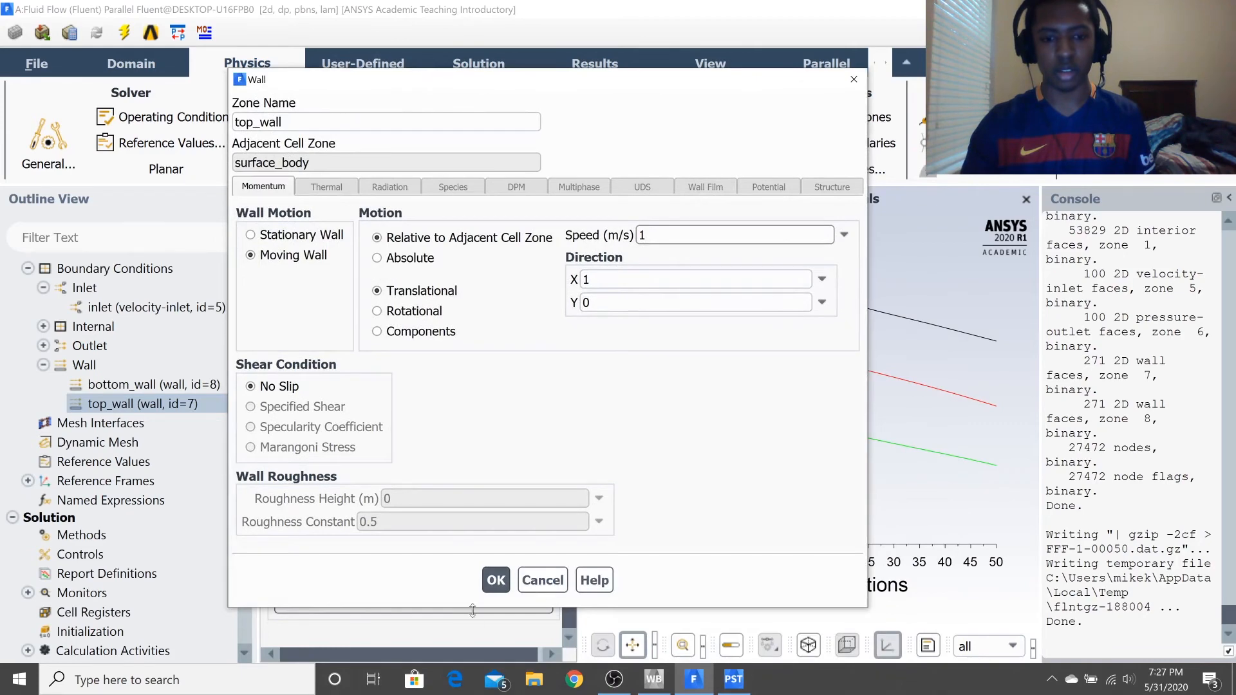
click(495, 580)
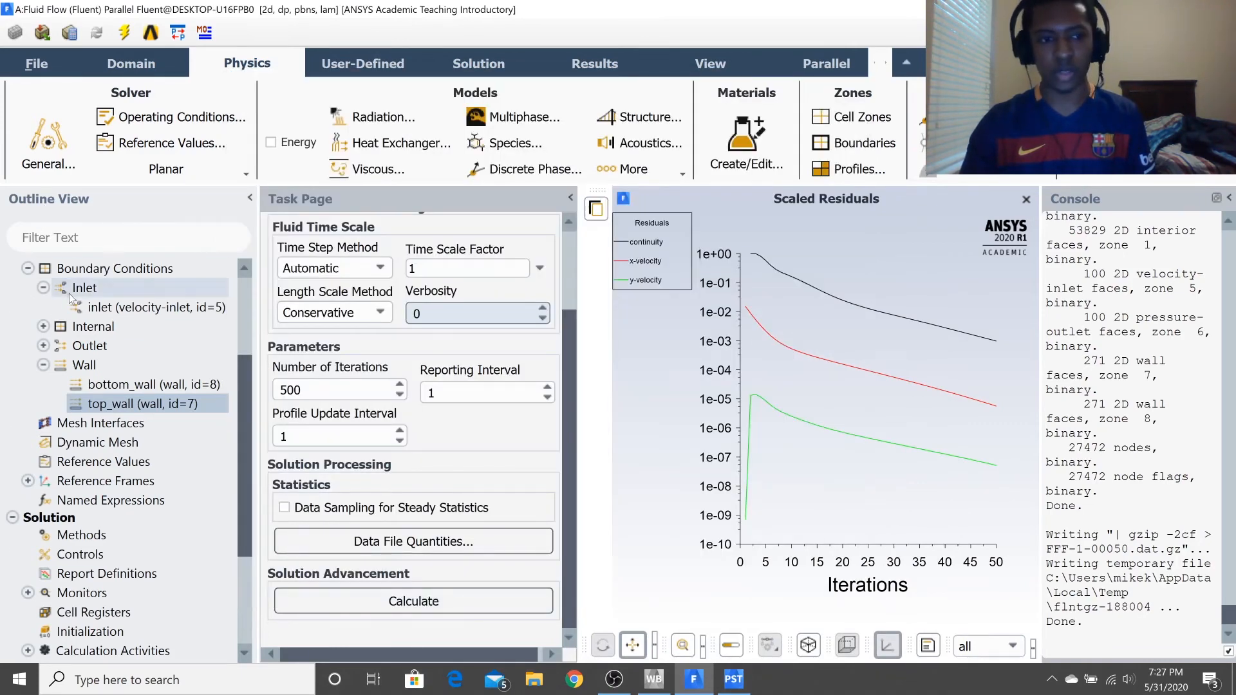
Set the constant viscosity of air to 0.0005 kg/m-s and apply the material change.
scroll(112, 308, up, 2)
scroll(113, 308, up, 2)
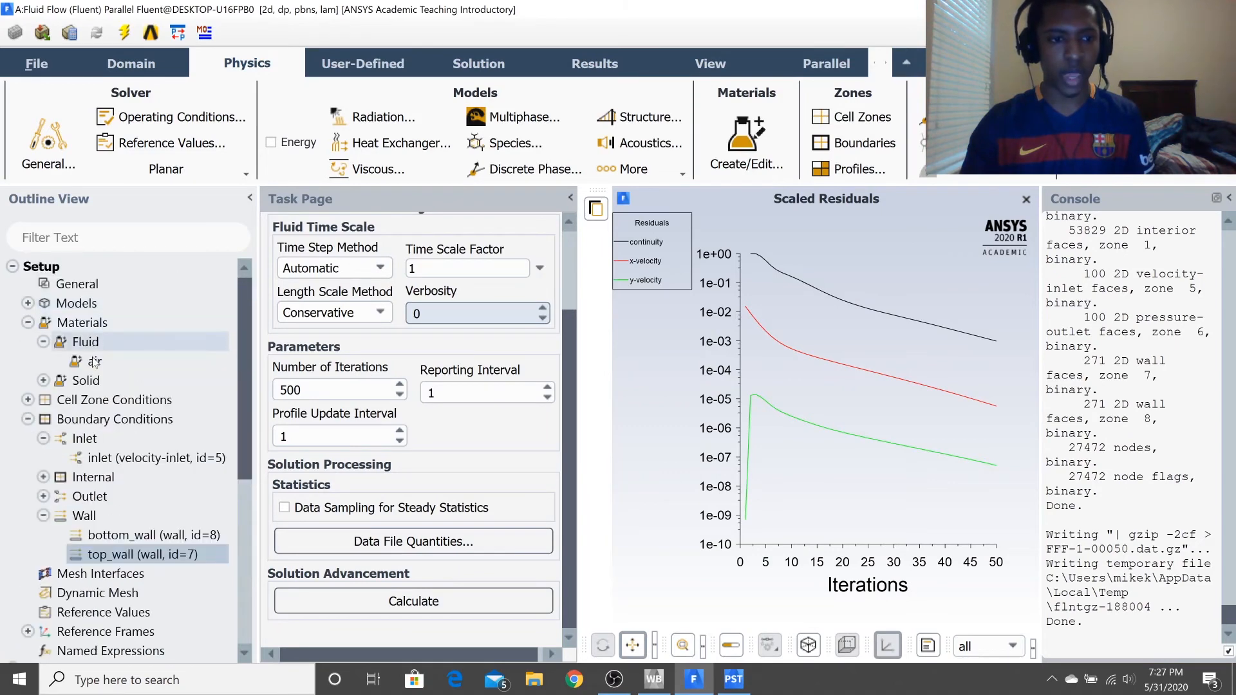
double_click(94, 361)
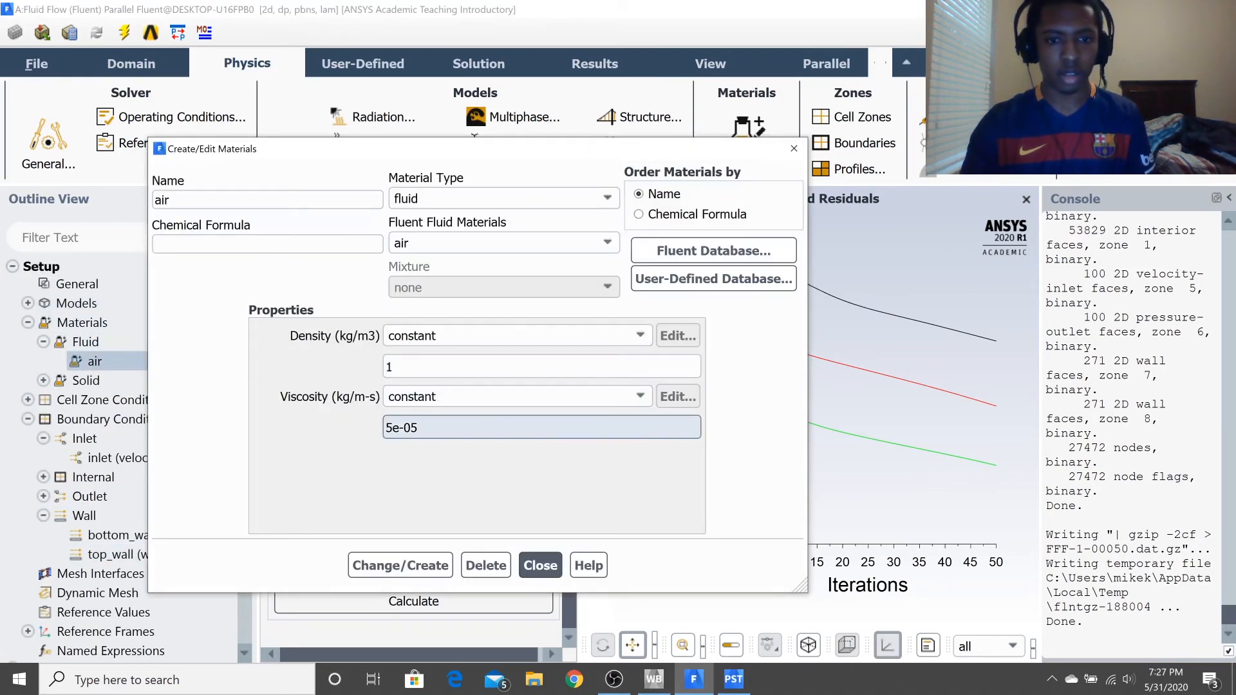
text(.0005)
click(402, 566)
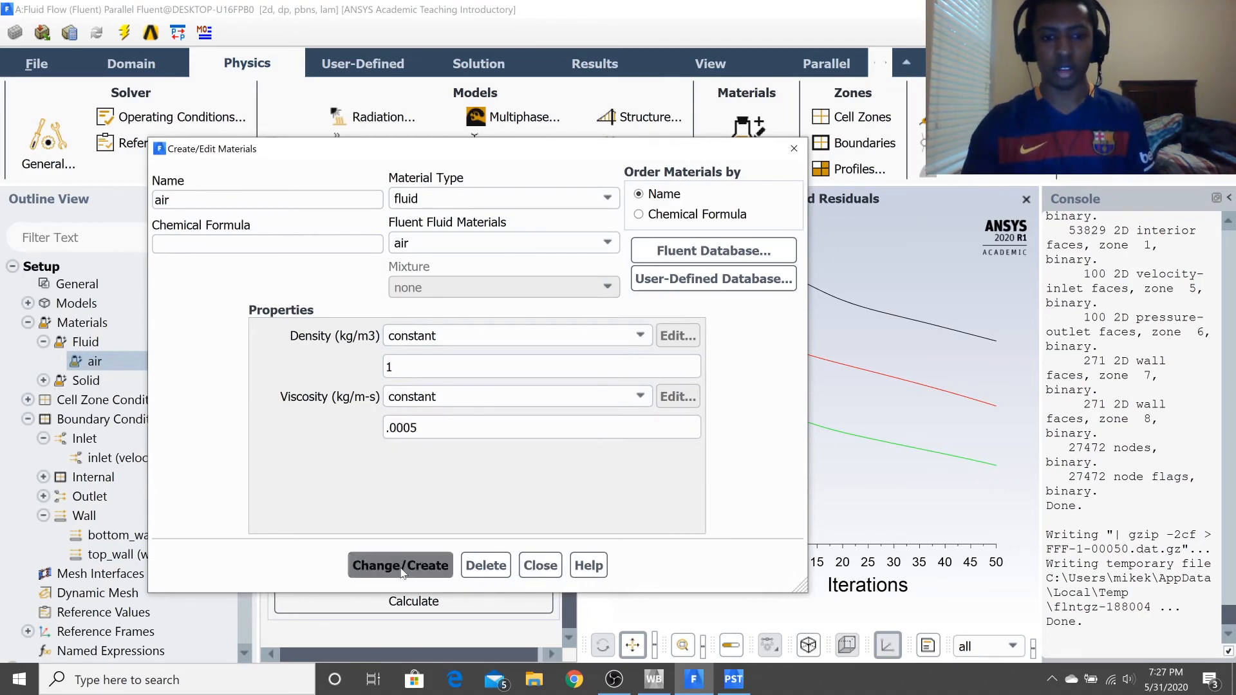
click(554, 566)
Try solving the moving-wall case with hybrid initialization and a calculation of up to 500 iterations.
scroll(96, 483, down, 5)
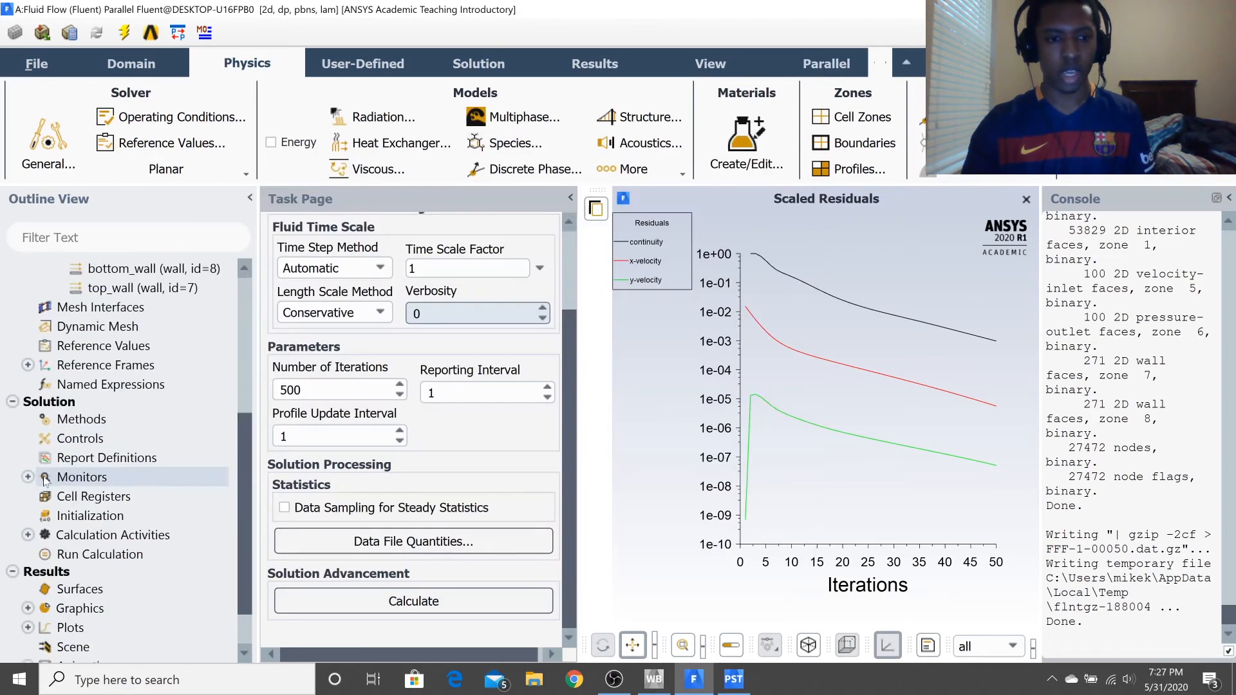
double_click(90, 515)
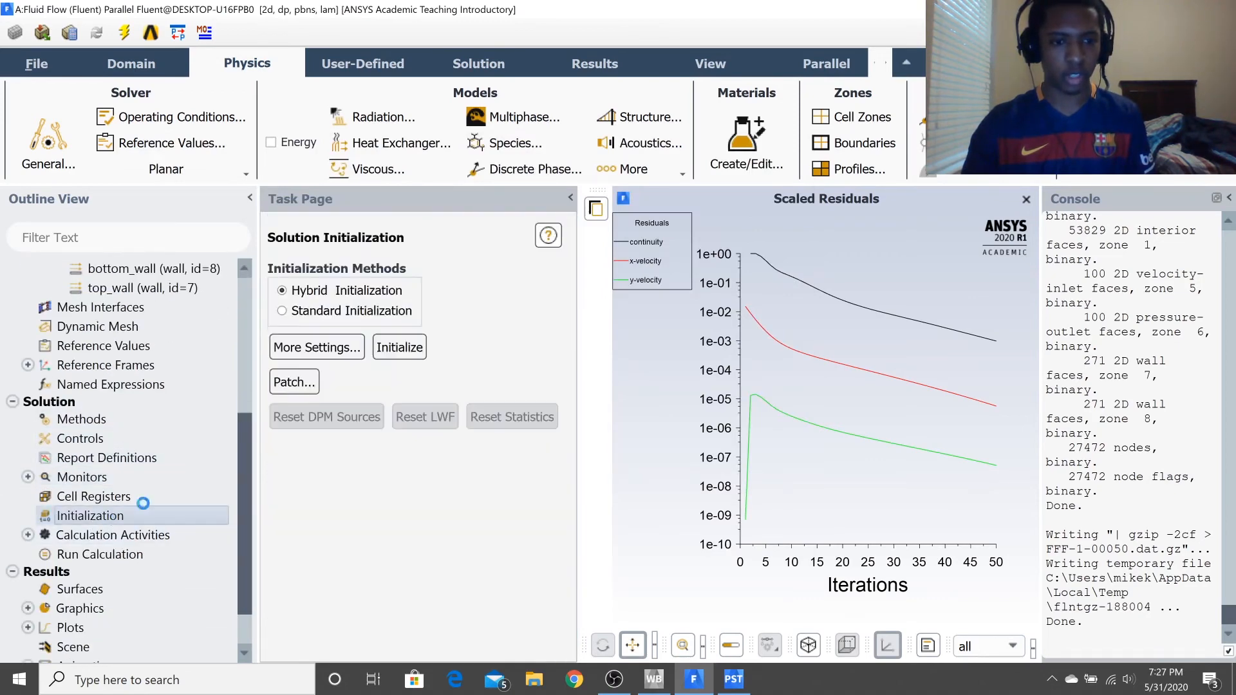
click(405, 354)
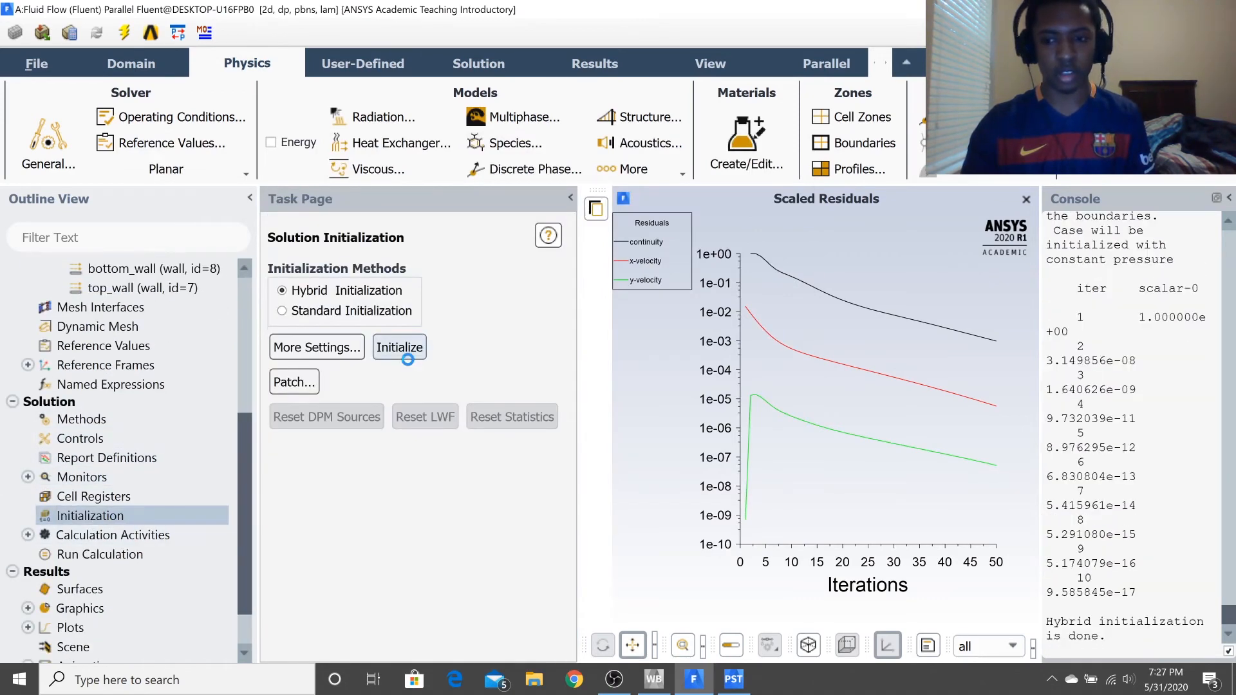
double_click(123, 554)
scroll(397, 438, down, 1)
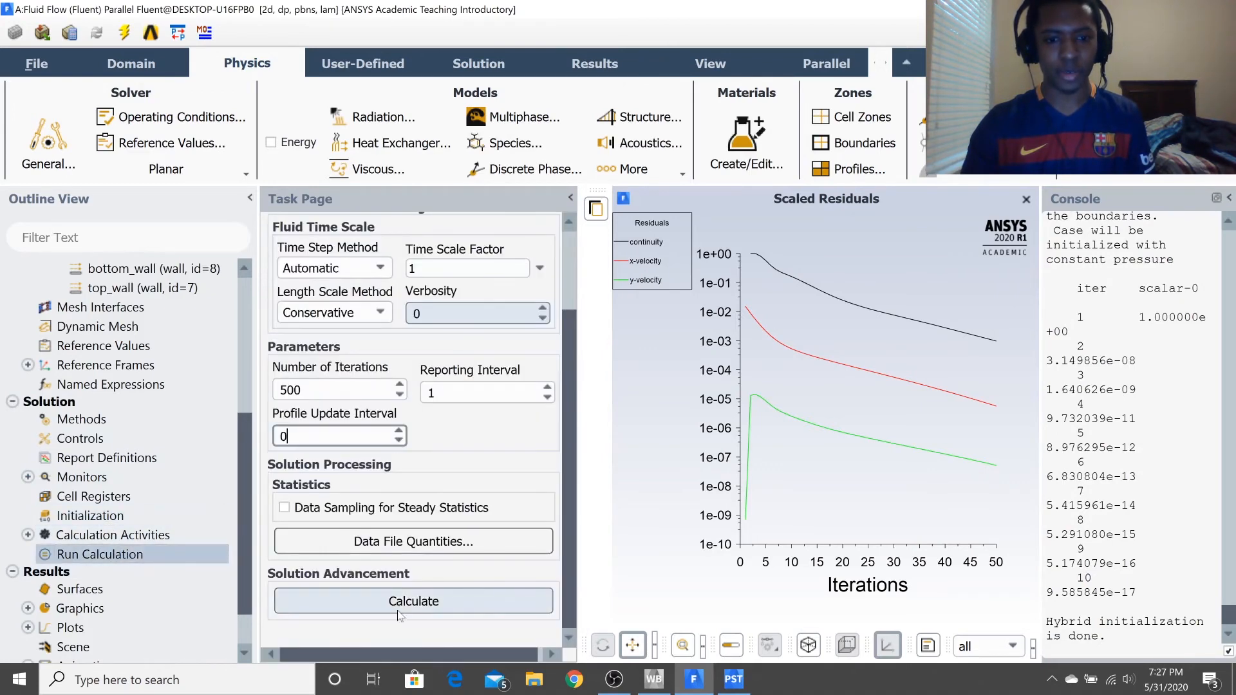
click(417, 601)
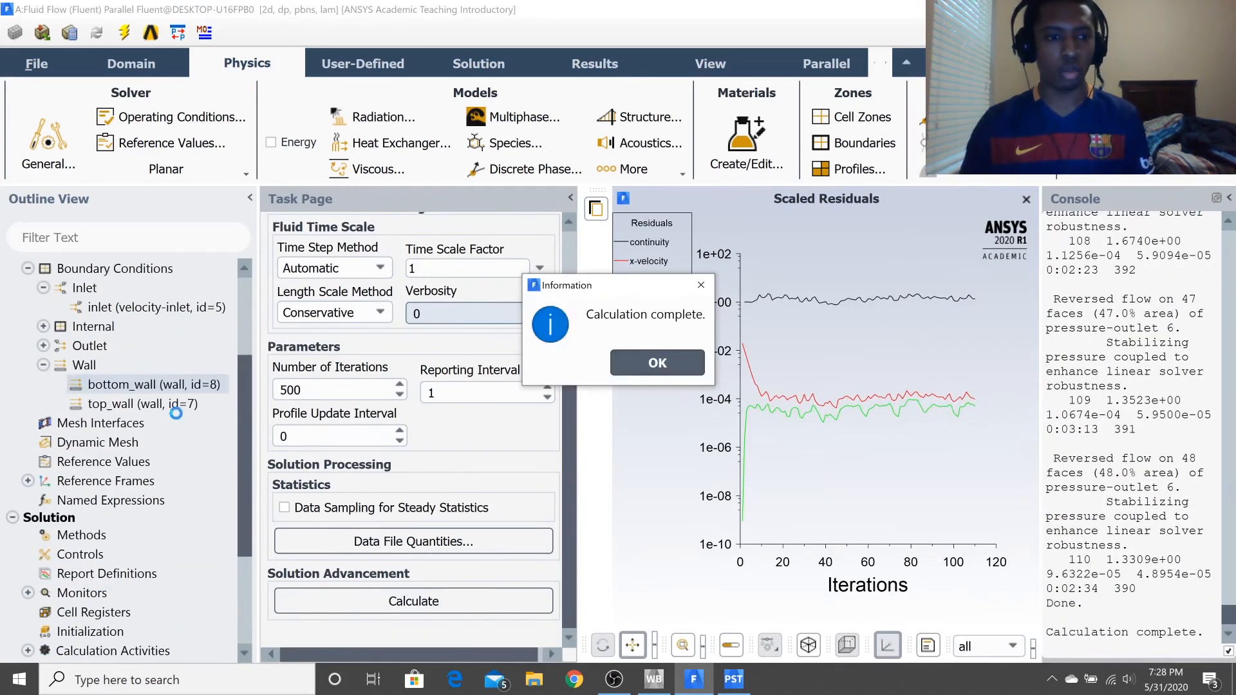
click(668, 368)
Change the outlet's boundary type from pressure-outlet to outflow.
scroll(116, 399, up, 3)
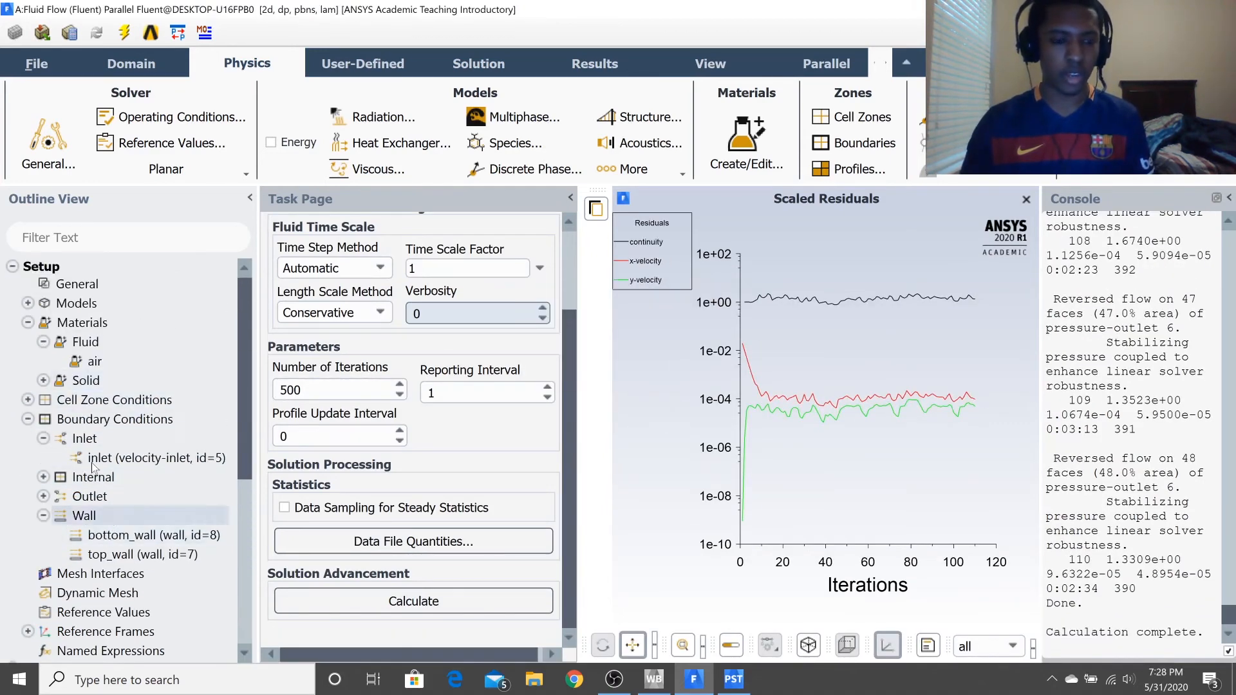
scroll(84, 477, down, 2)
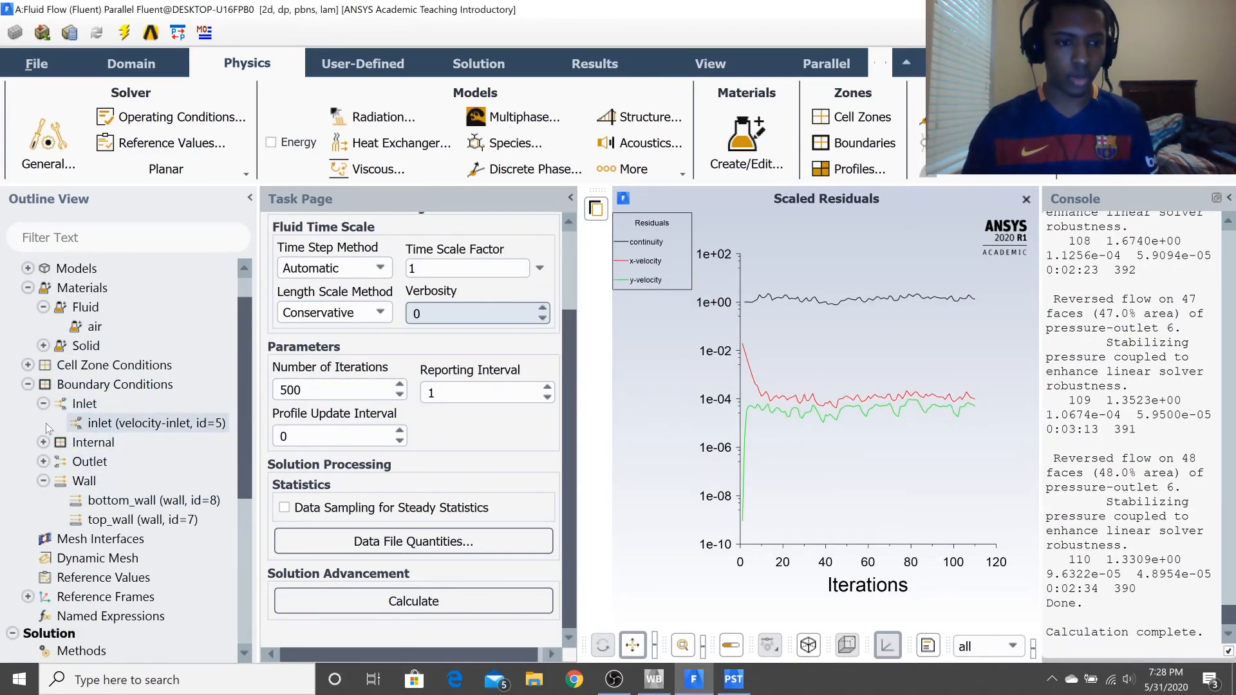
click(43, 462)
right_click(88, 484)
mouse_move(213, 360)
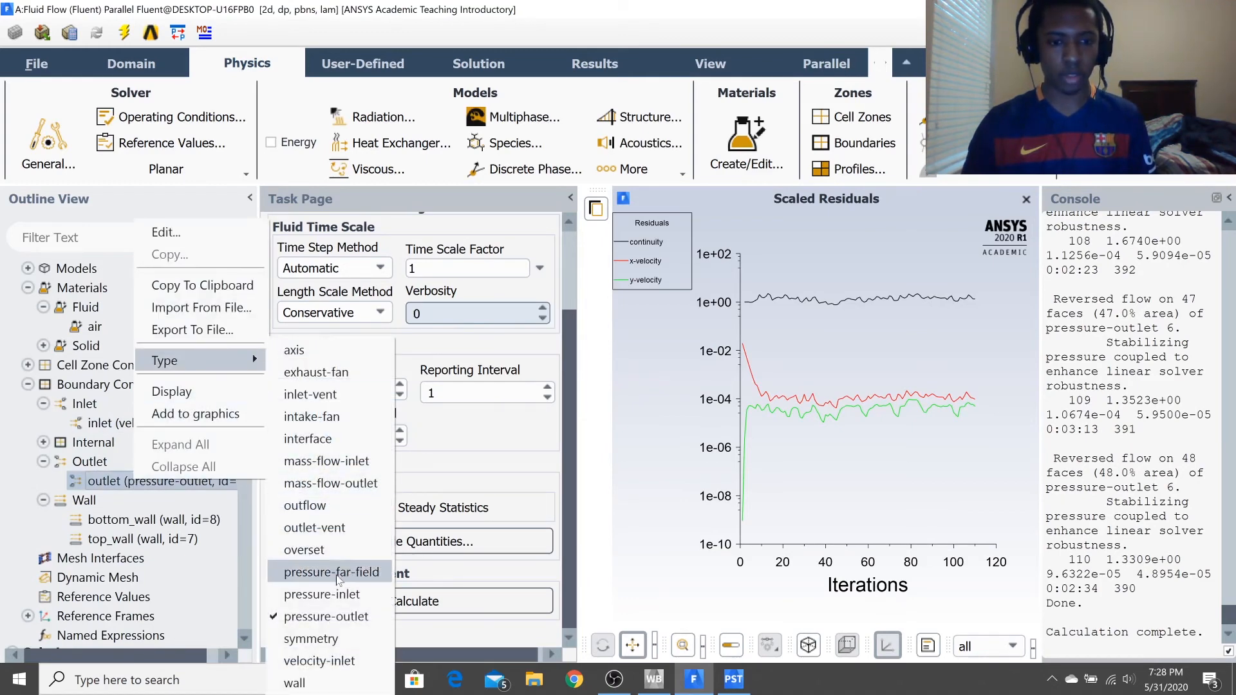
click(305, 505)
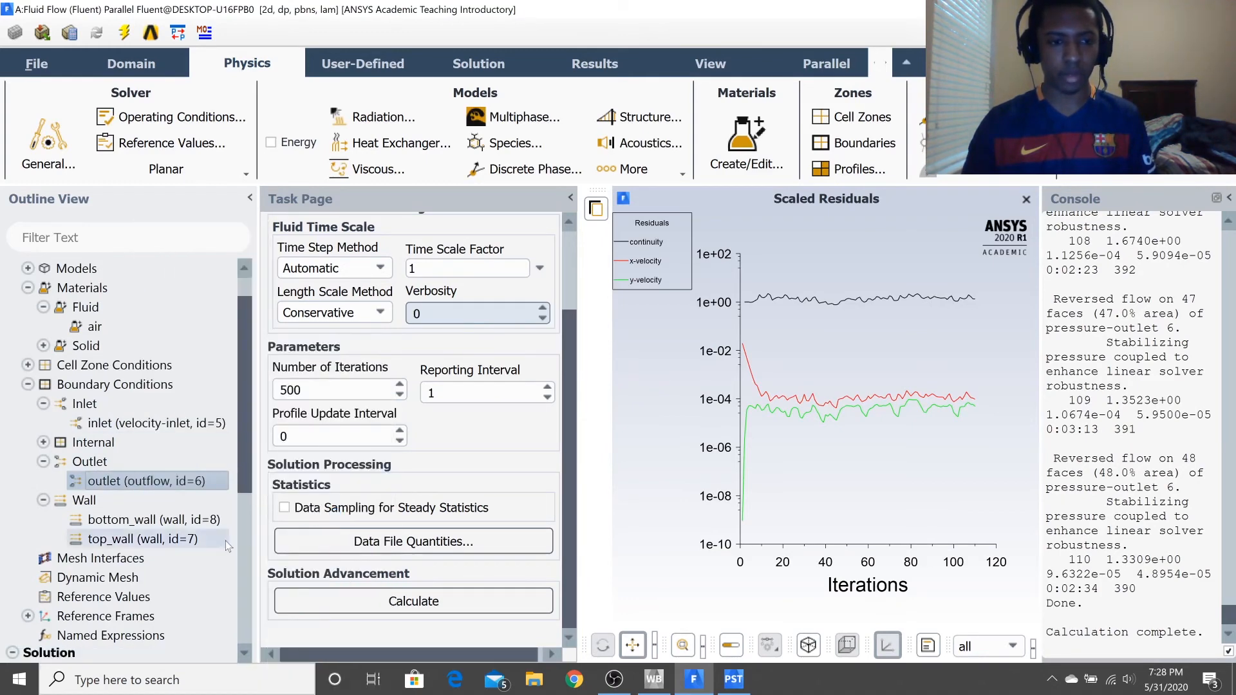
Reinitialize the solution, discarding the unsaved data, and run the calculation again with 500 iterations.
scroll(202, 601, down, 4)
scroll(202, 600, down, 2)
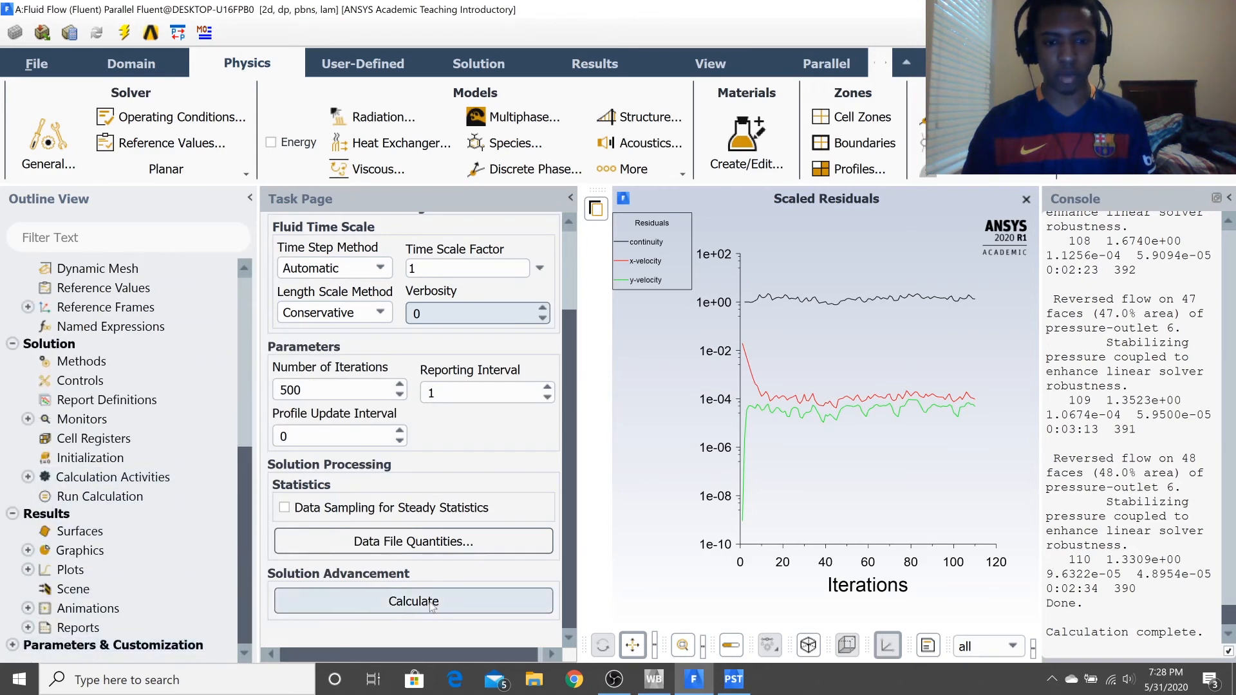
click(121, 457)
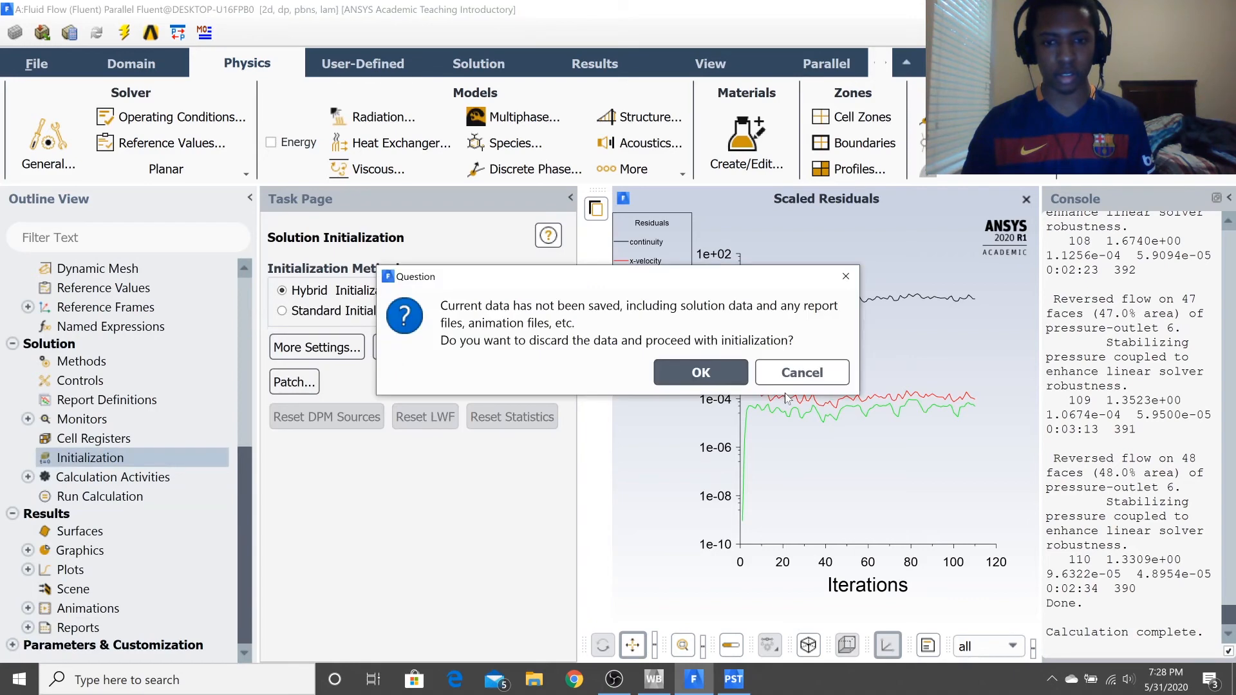
click(724, 372)
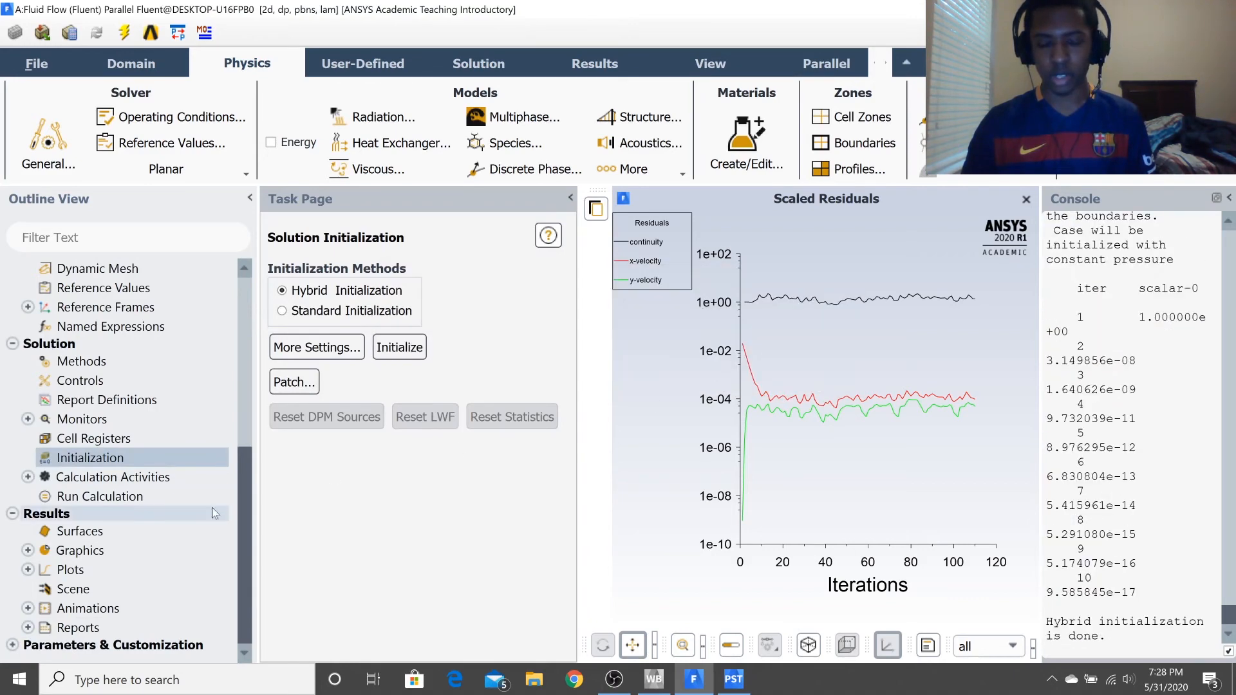
click(123, 497)
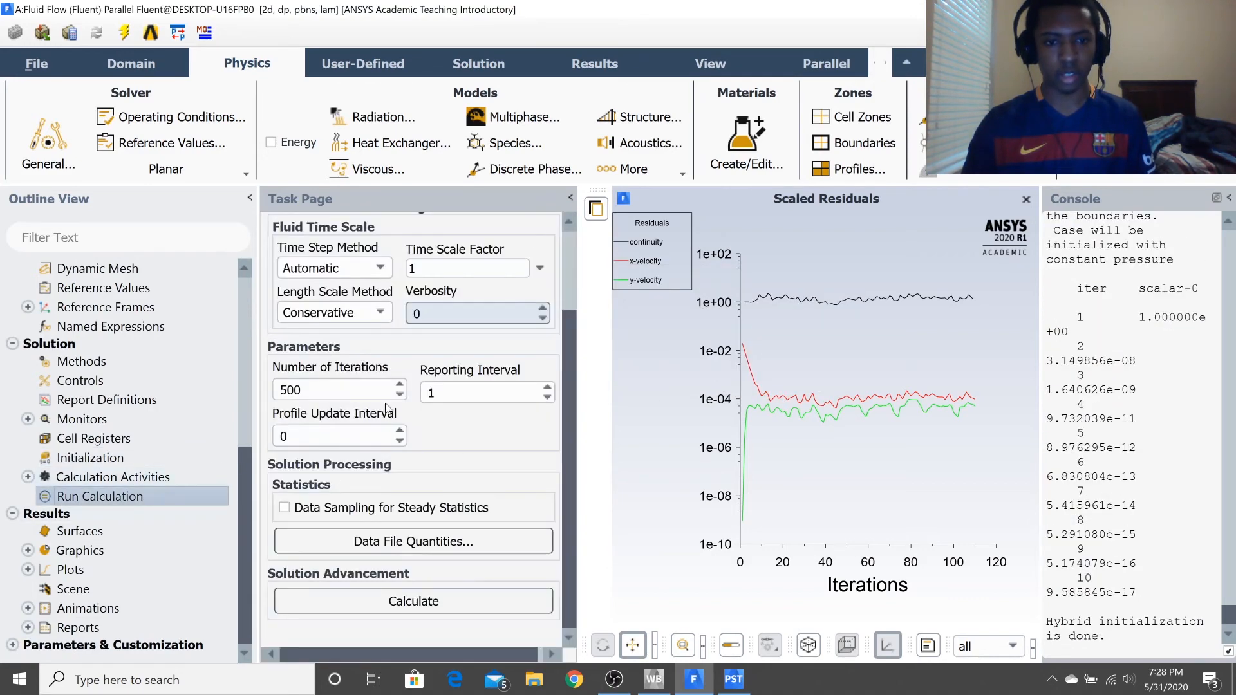
click(455, 599)
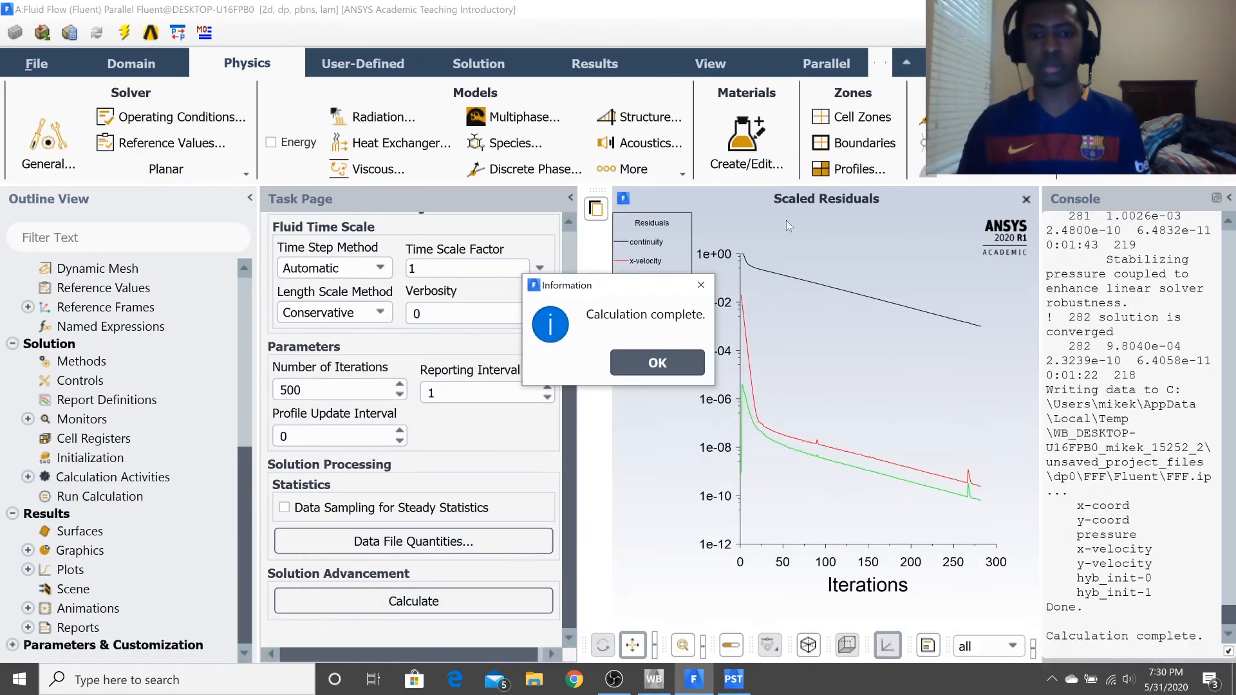
click(678, 358)
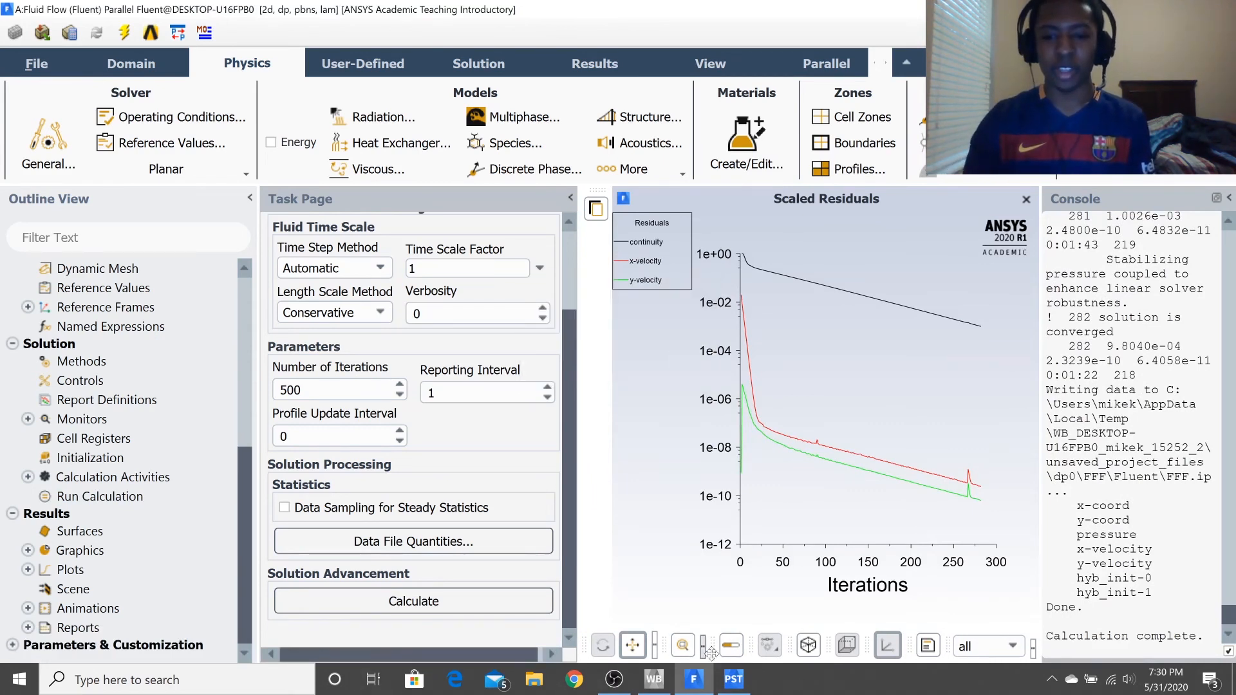
Switch to CFD-Post, refresh the simulation with the new upstream data and examine the Velocity u contour along the channel.
click(726, 691)
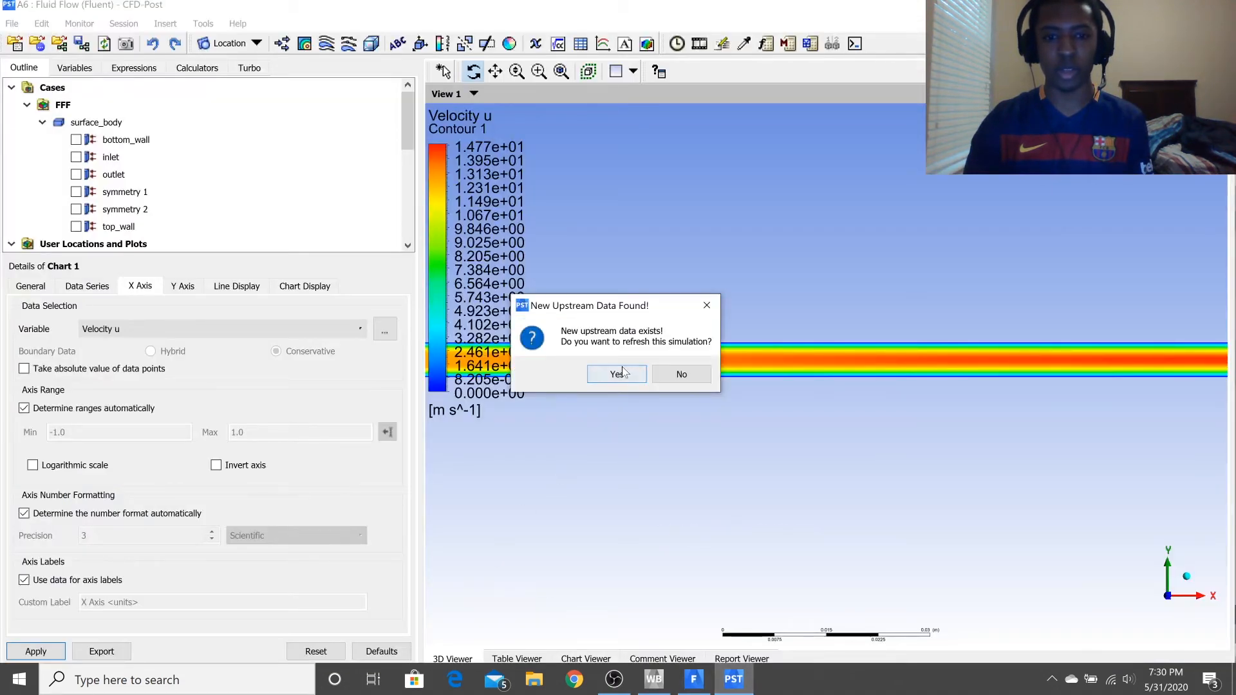
click(622, 373)
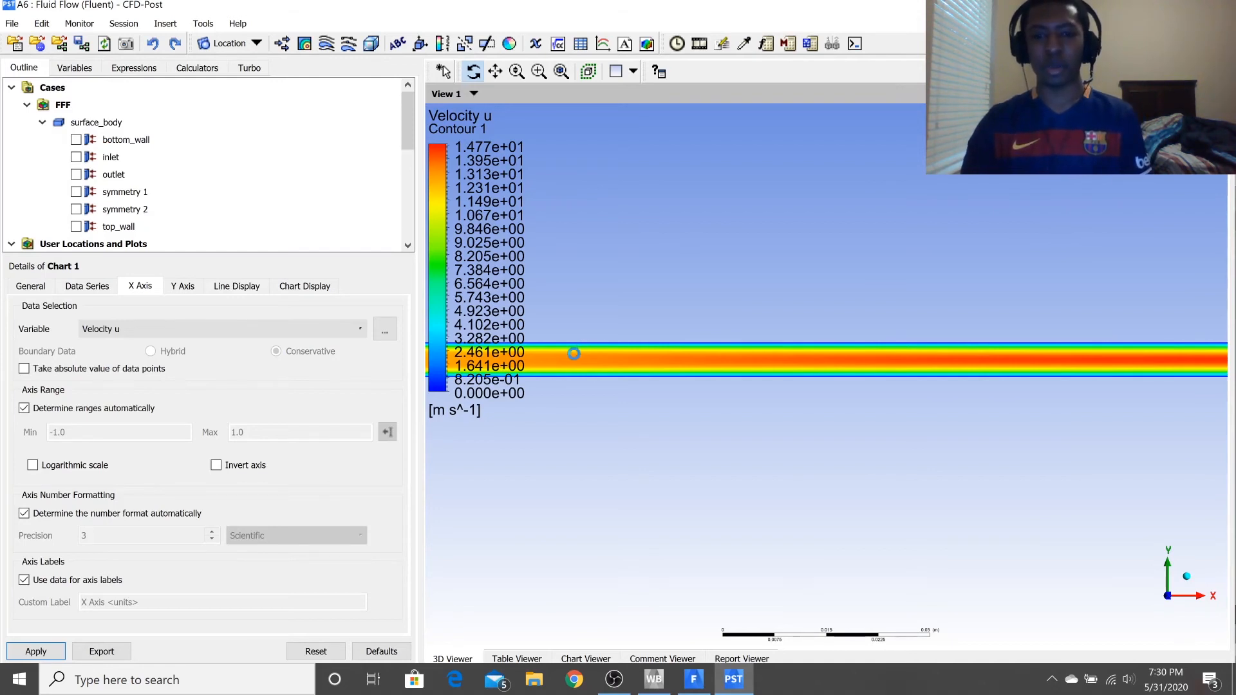
scroll(579, 358, up, 1)
scroll(583, 360, down, 9)
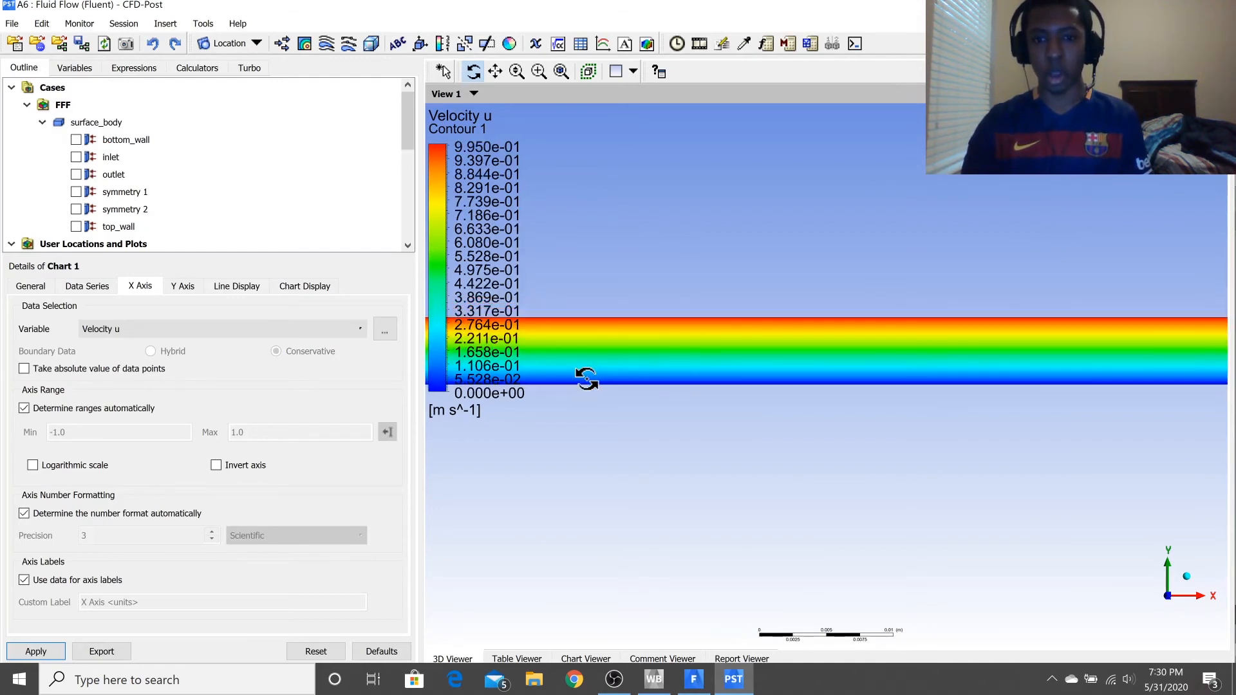
scroll(603, 353, down, 3)
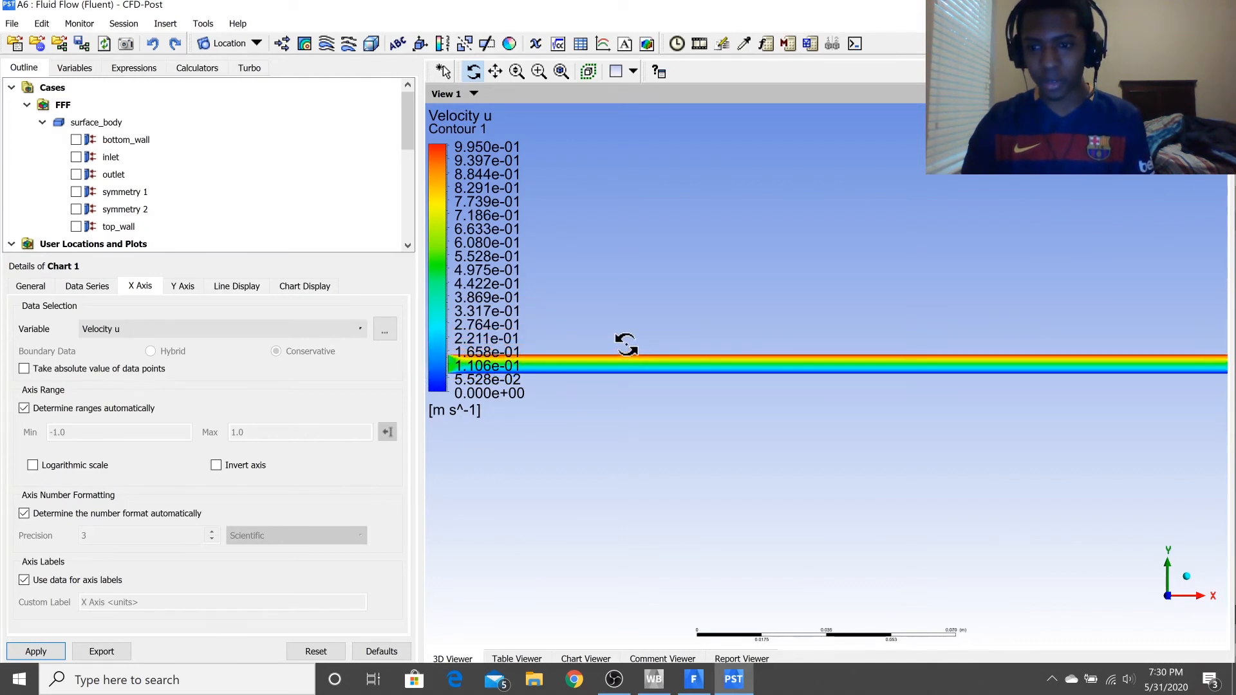
scroll(618, 372, up, 1)
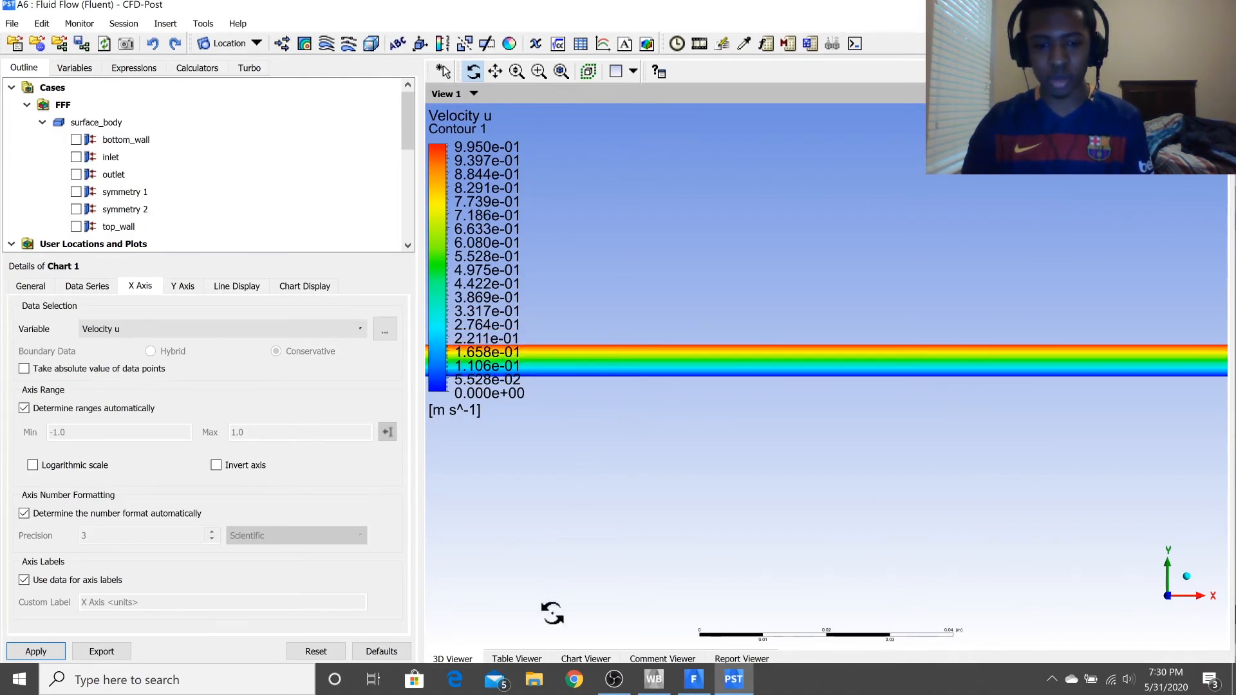
Compare the midpoint and end velocity profiles in the chart with the Velocity u contour along the channel.
click(583, 658)
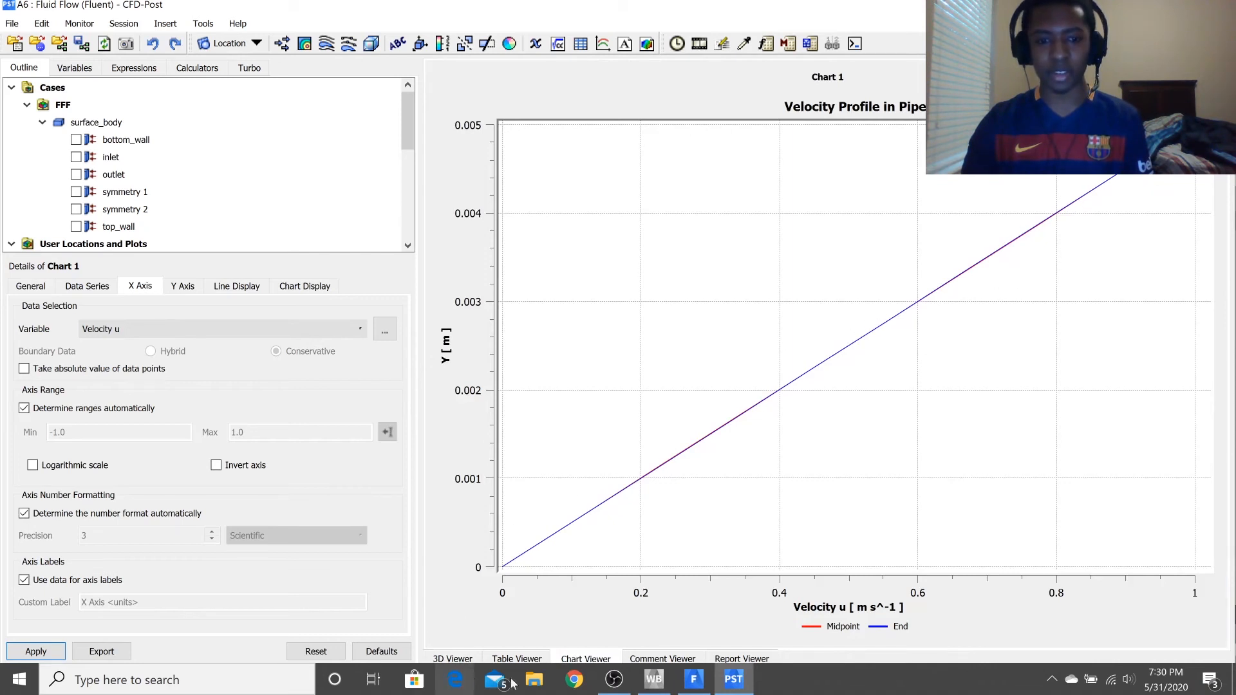
click(452, 659)
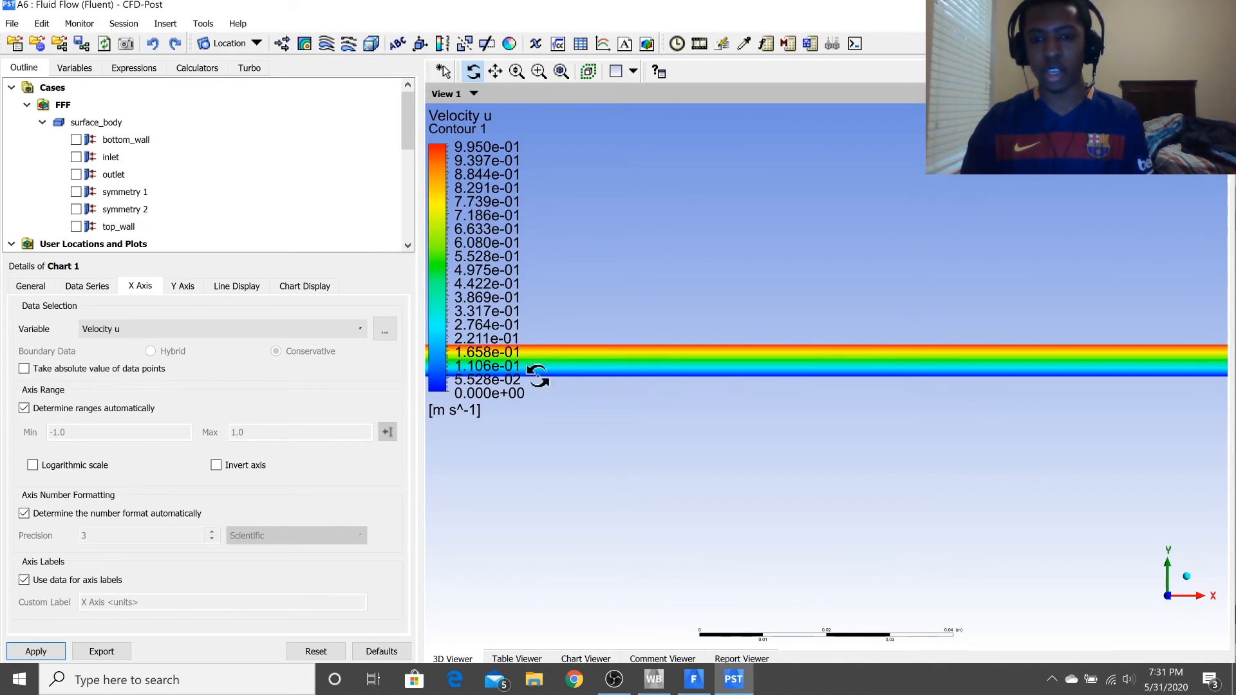
click(569, 662)
click(440, 663)
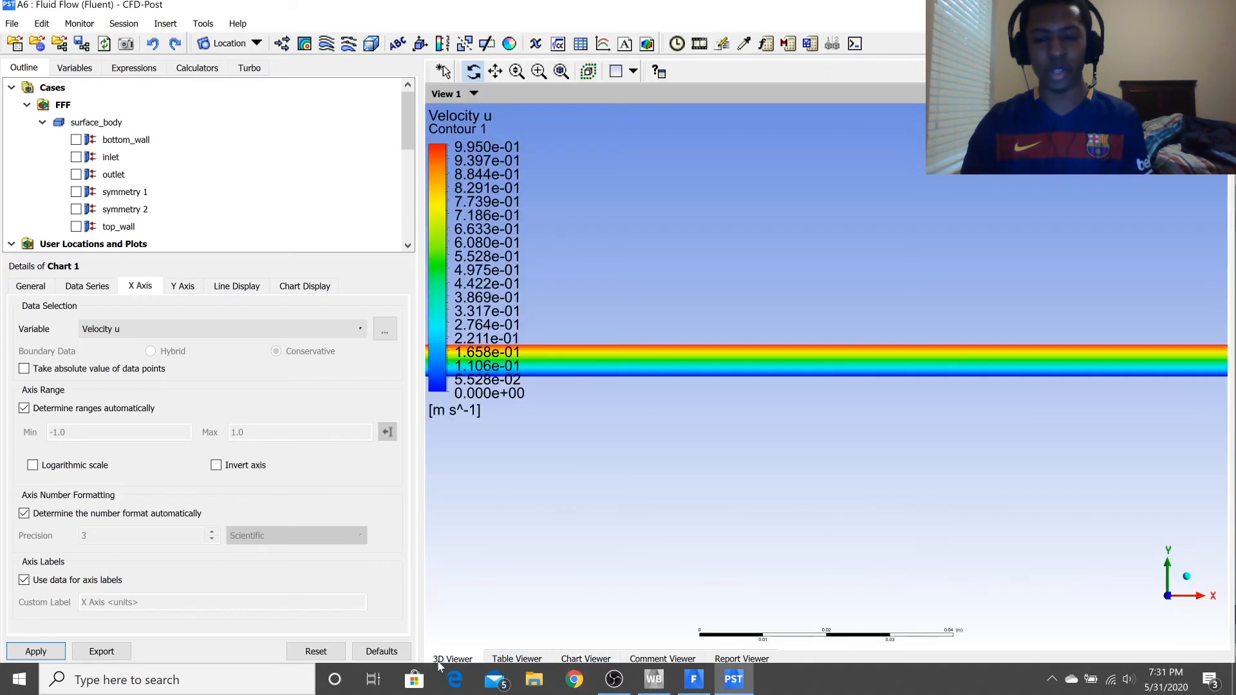
Switch back to Fluent and change the outlet's boundary type from outflow to pressure-outlet, keeping its default settings.
click(646, 687)
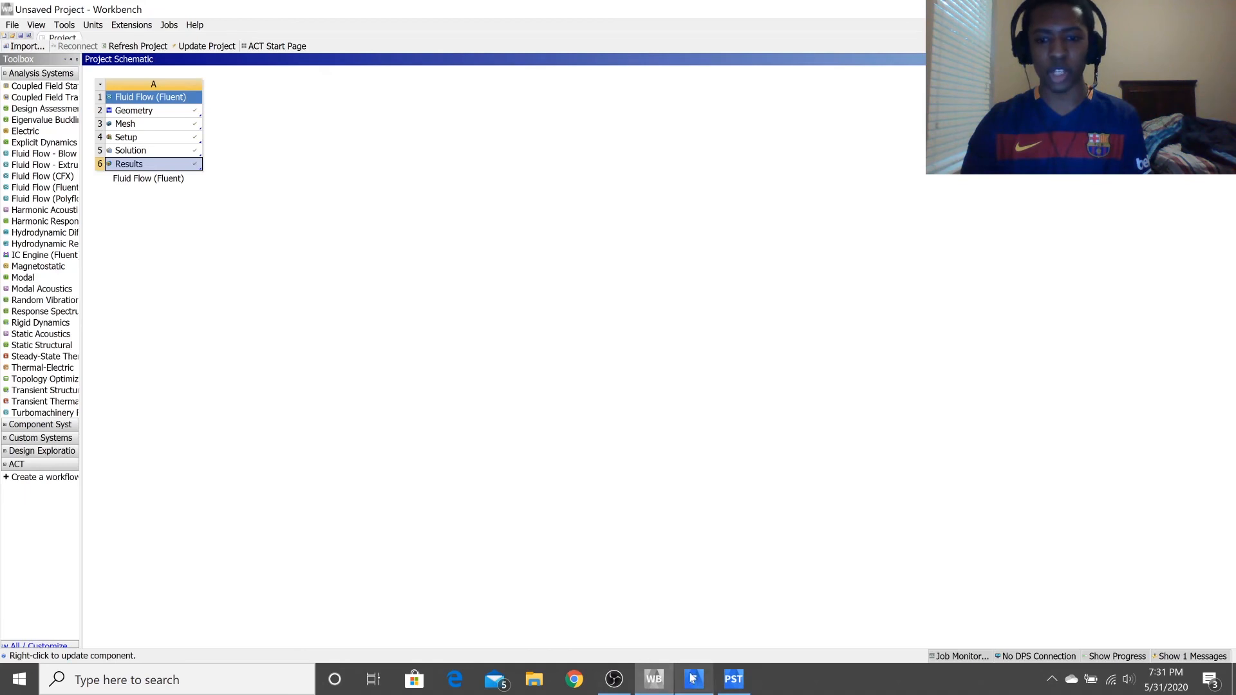
click(693, 678)
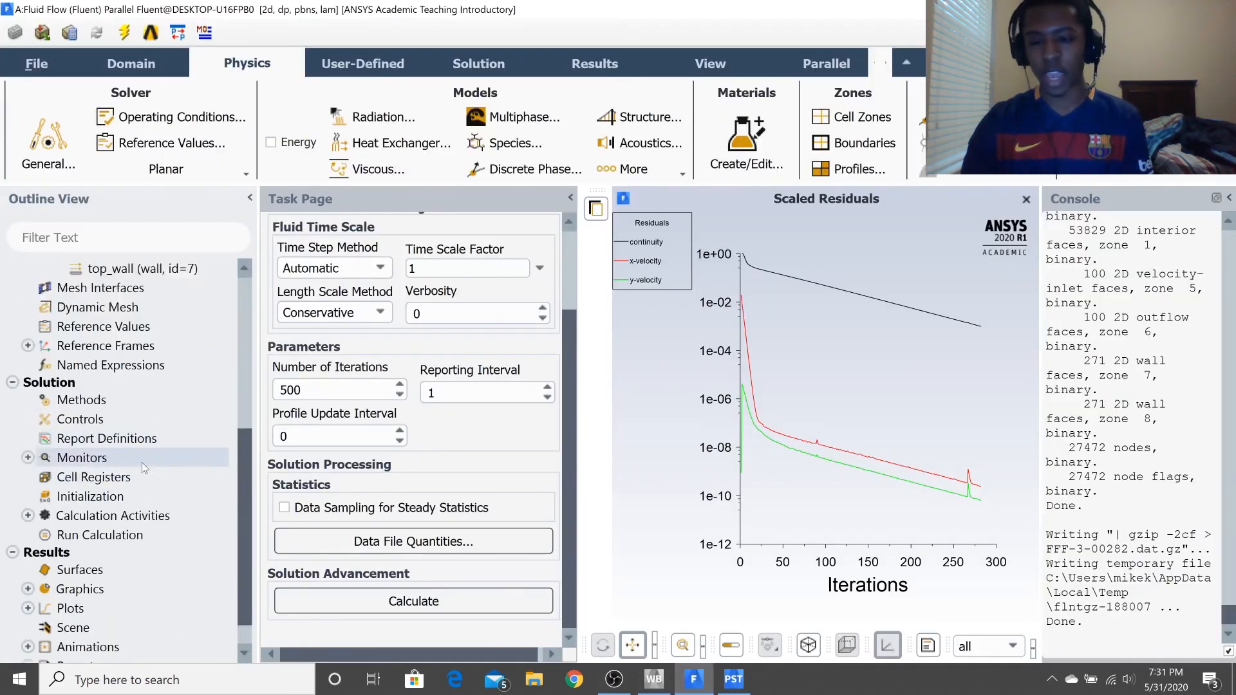
scroll(135, 447, up, 5)
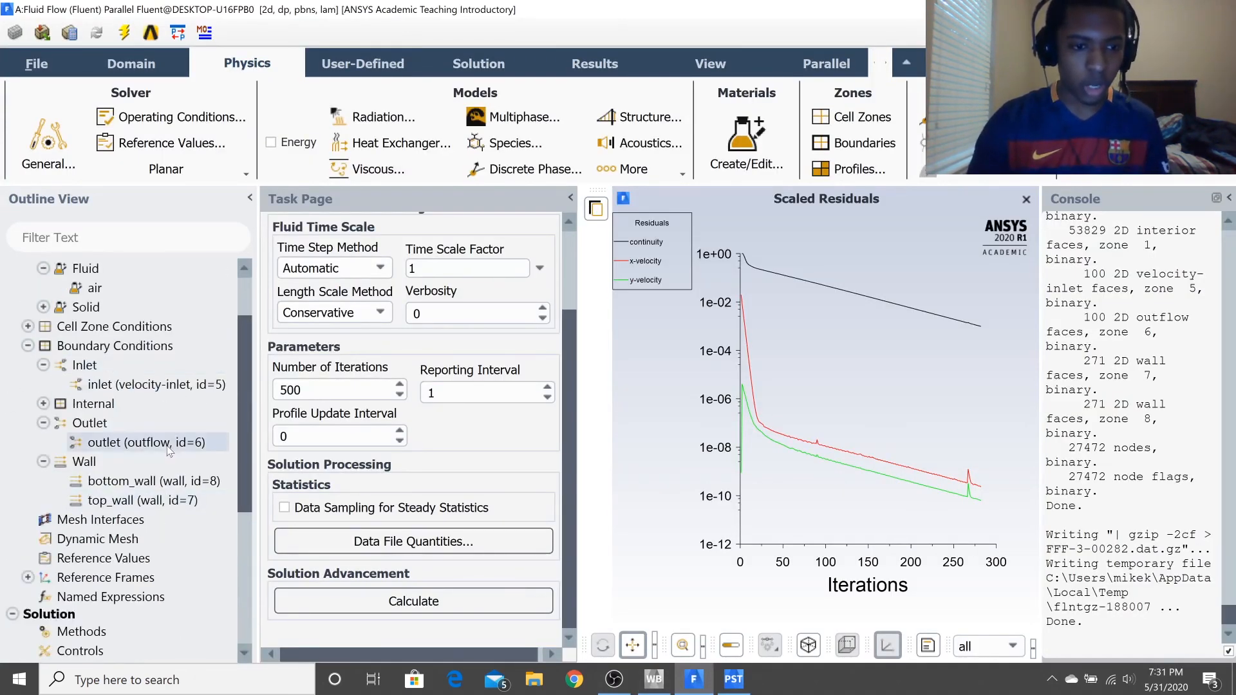
right_click(170, 451)
mouse_move(252, 325)
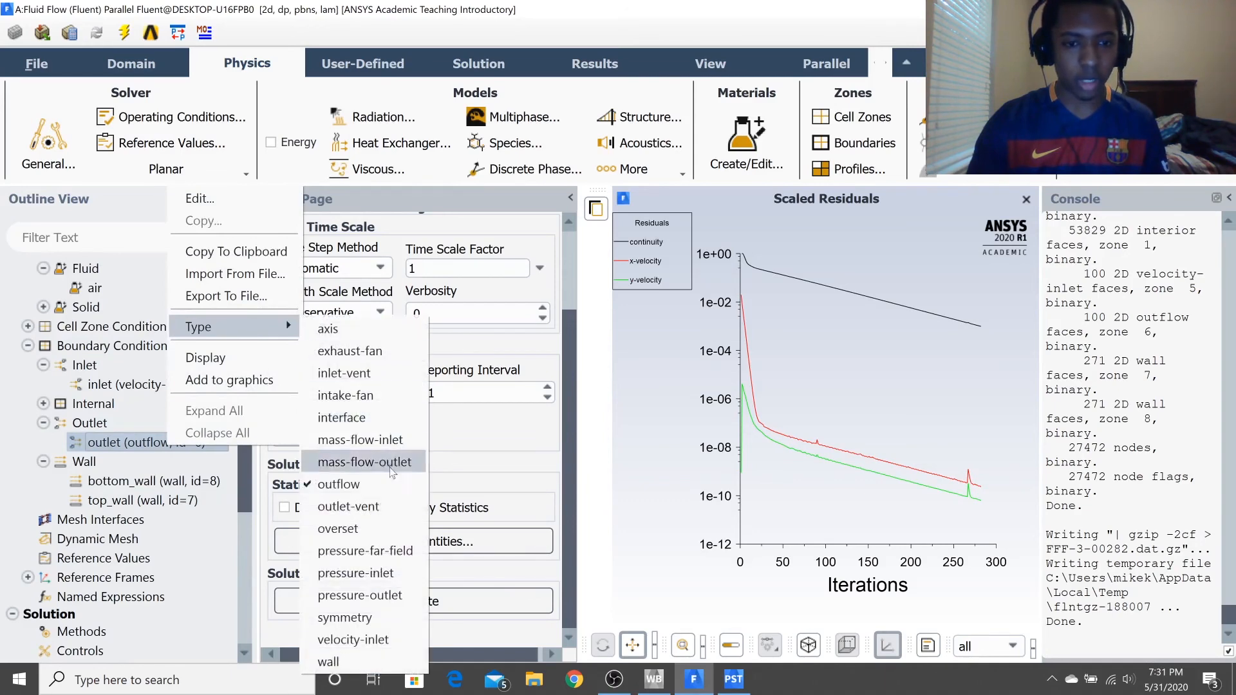
click(387, 596)
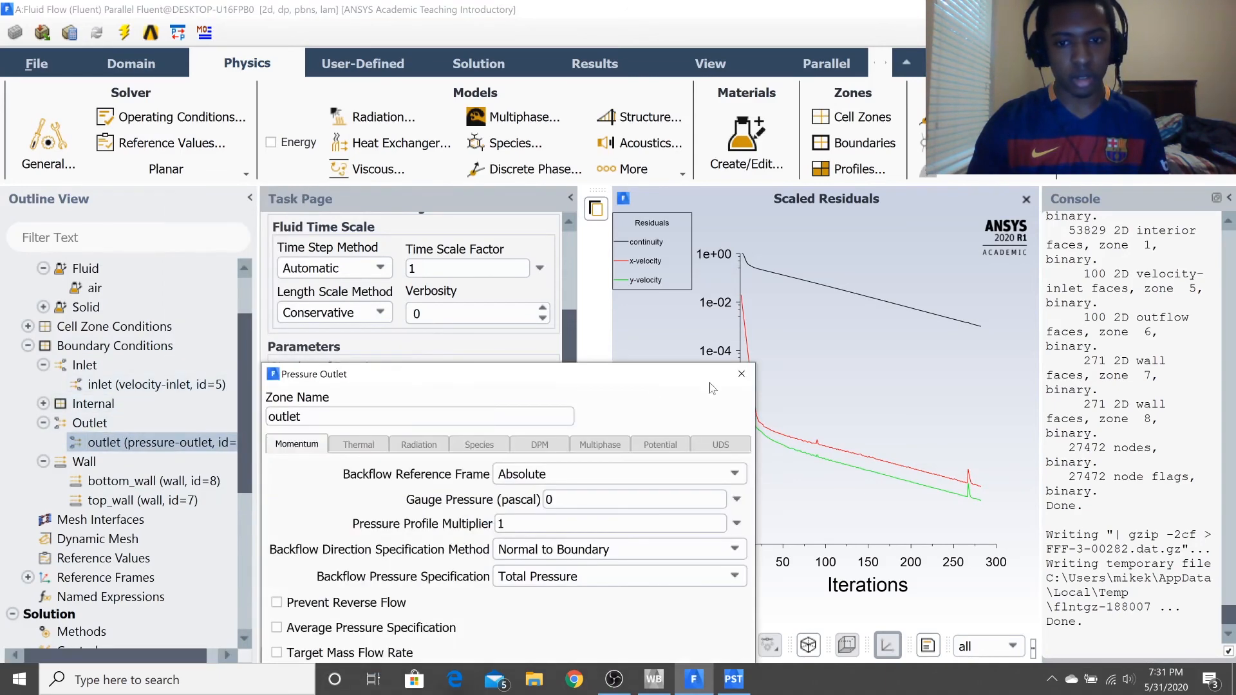
click(742, 377)
Change the inlet's boundary type from velocity-inlet to pressure-inlet, accepting a gauge total pressure of 0 Pa.
click(155, 384)
right_click(202, 392)
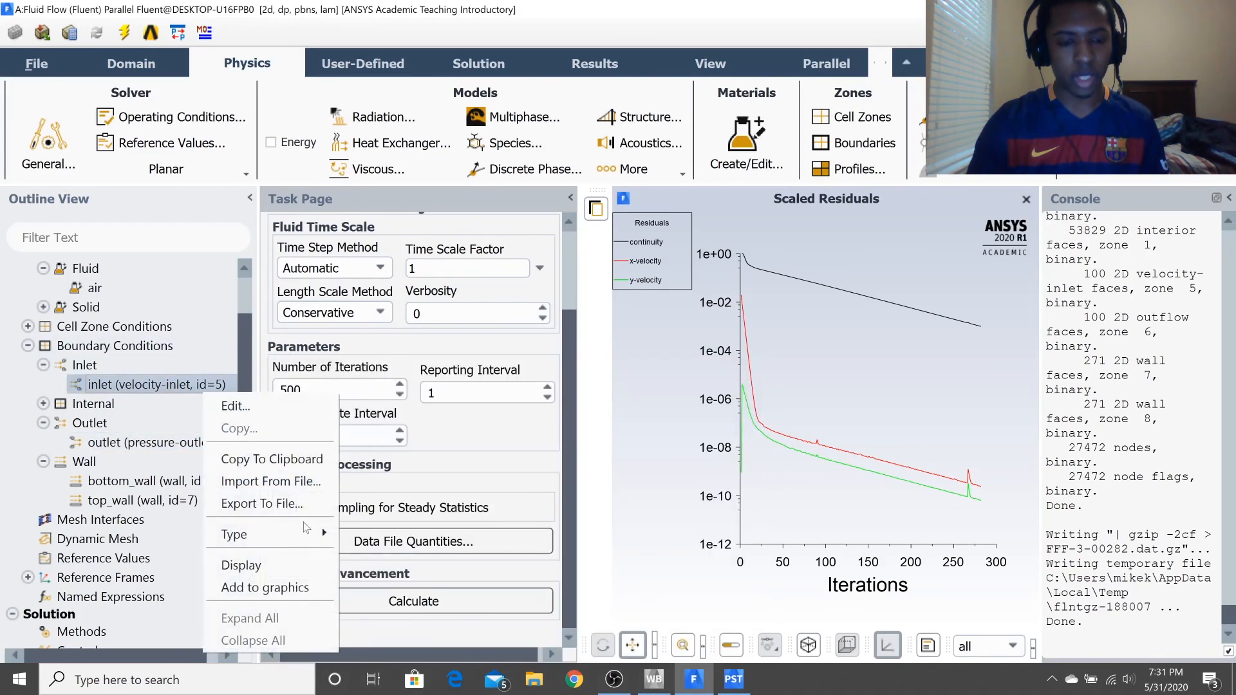
mouse_move(306, 537)
click(394, 593)
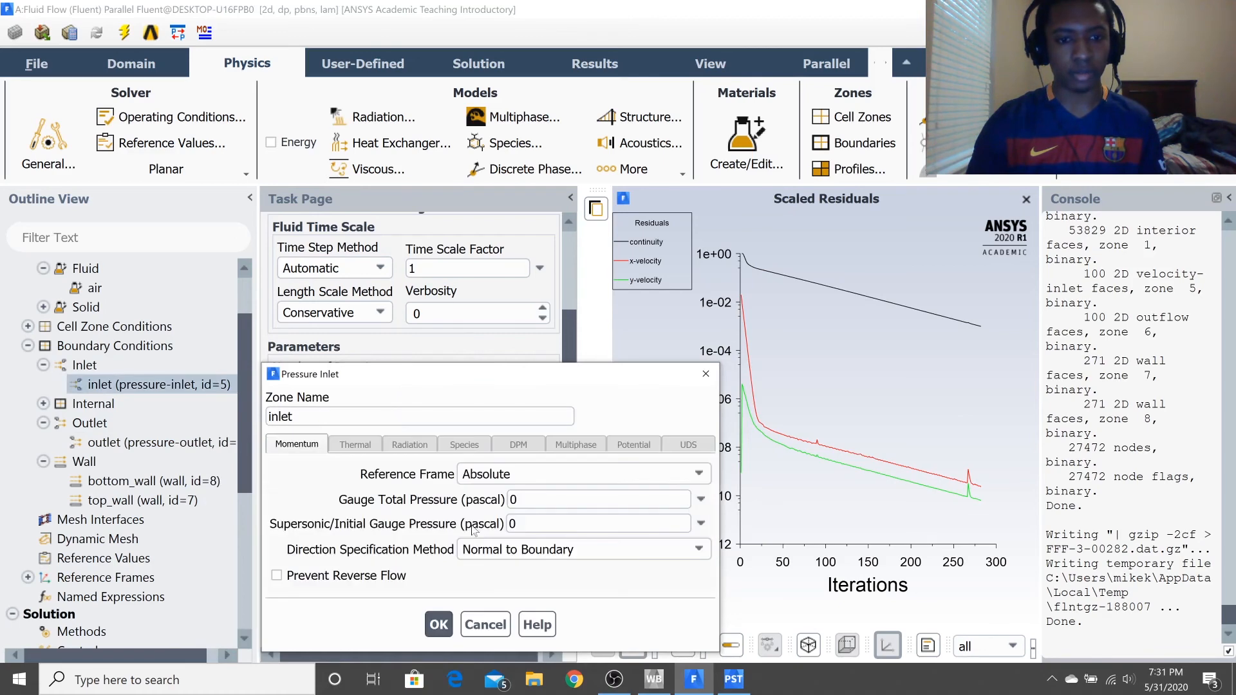
click(438, 624)
Reinitialize the pressure-driven case with hybrid initialization and run the calculation with 500 iterations.
scroll(212, 391, down, 4)
scroll(192, 414, up, 5)
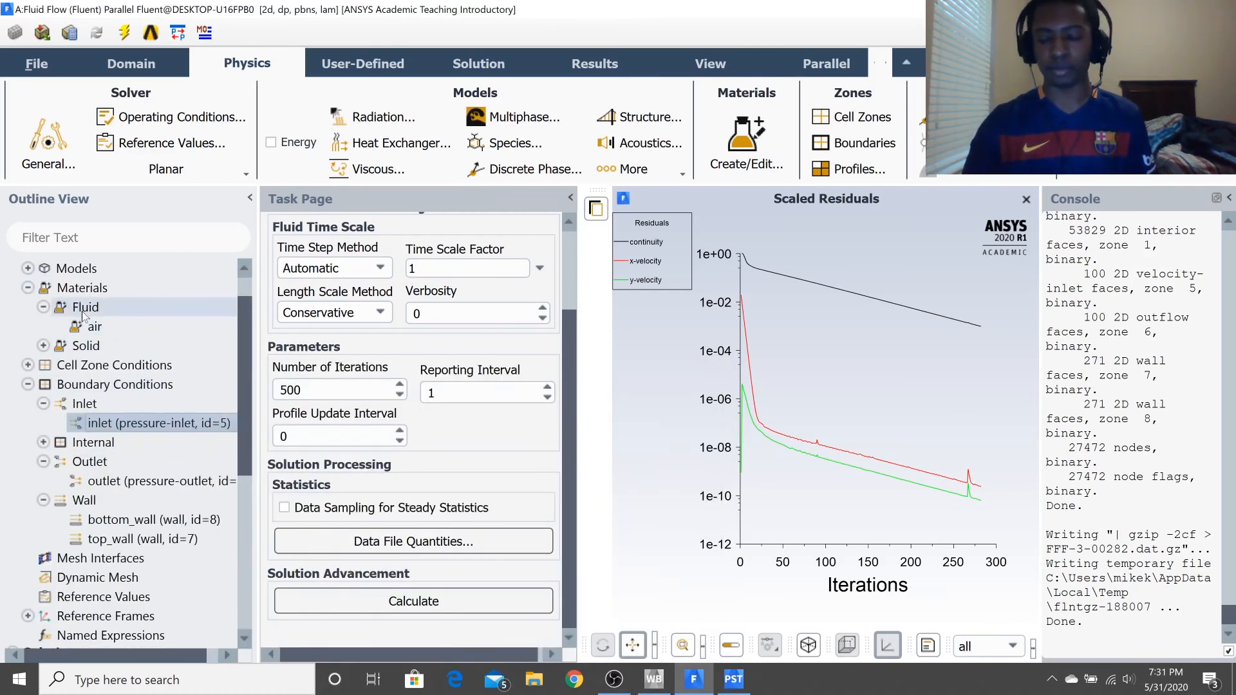
scroll(118, 519, down, 6)
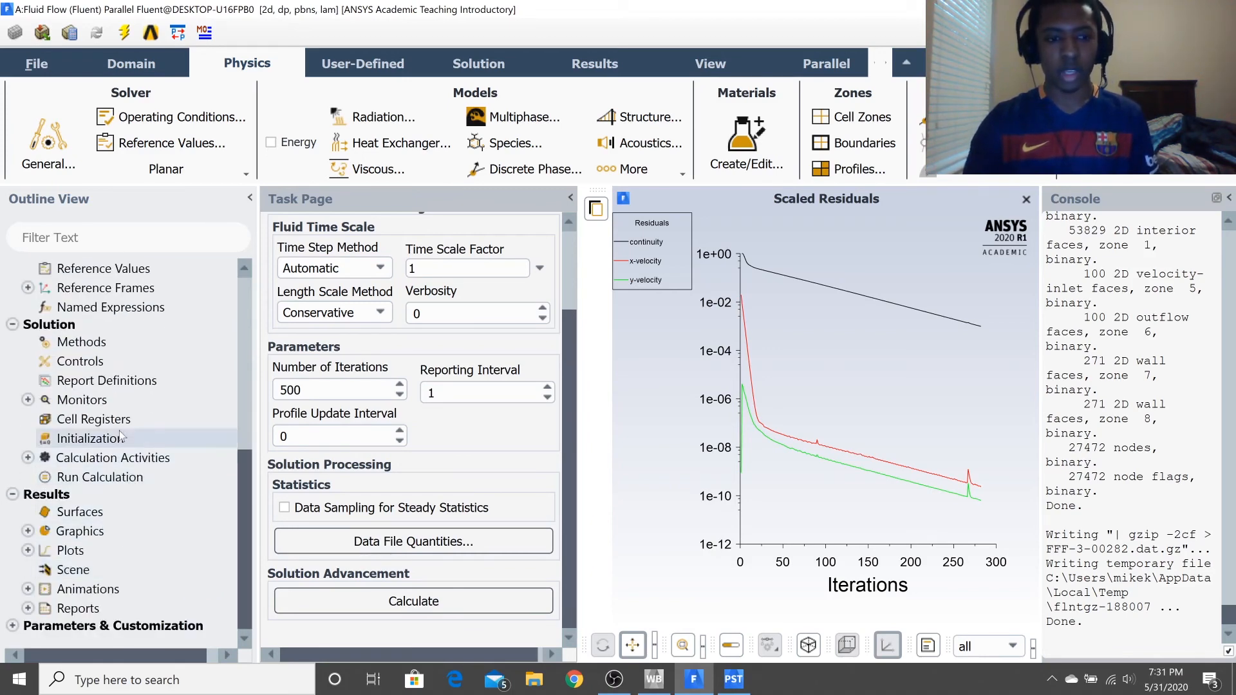
click(97, 438)
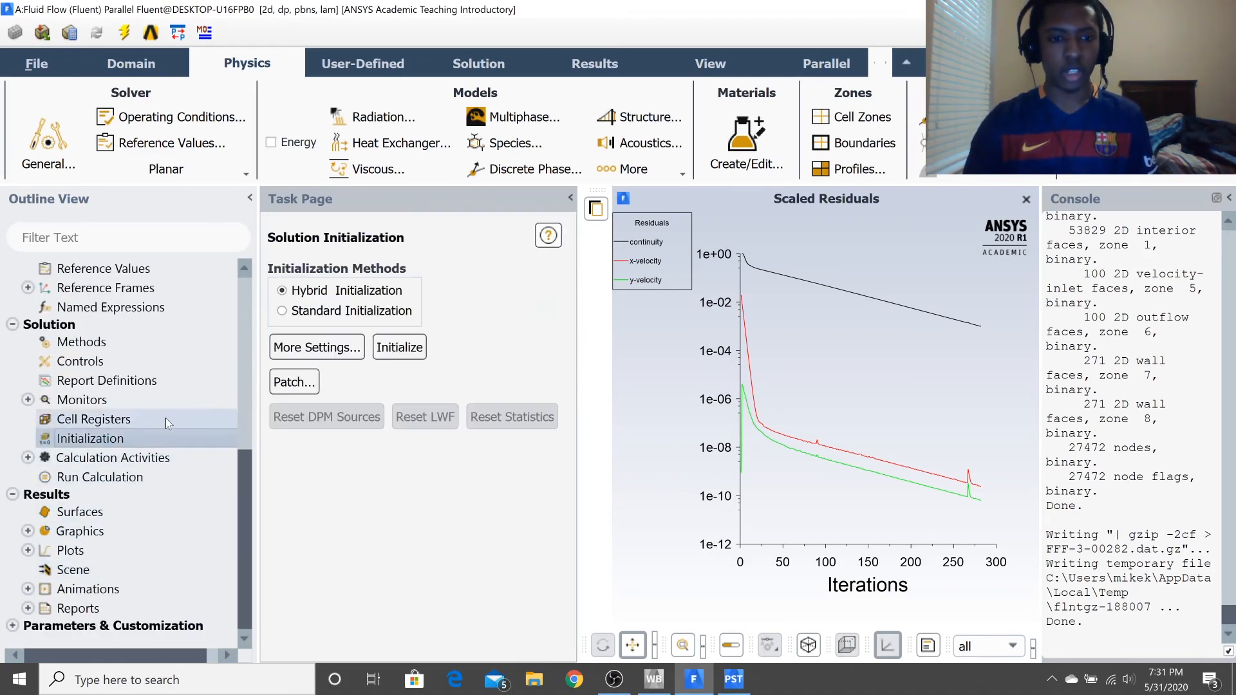
click(399, 348)
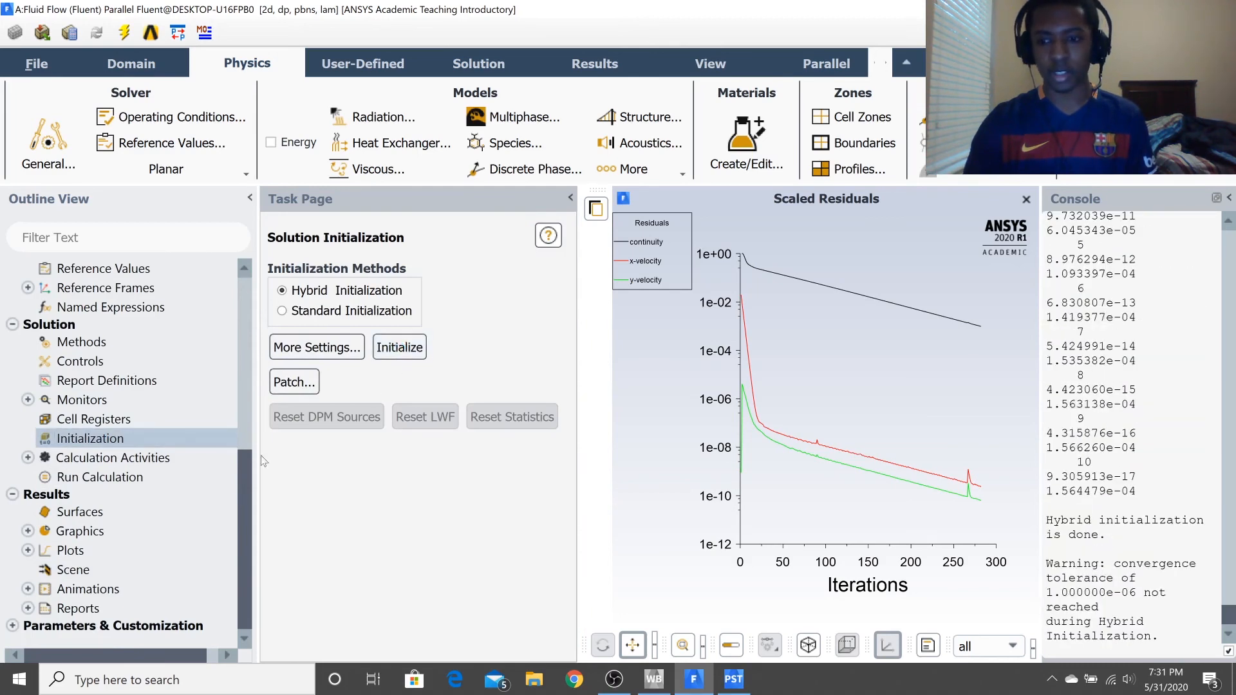
click(79, 477)
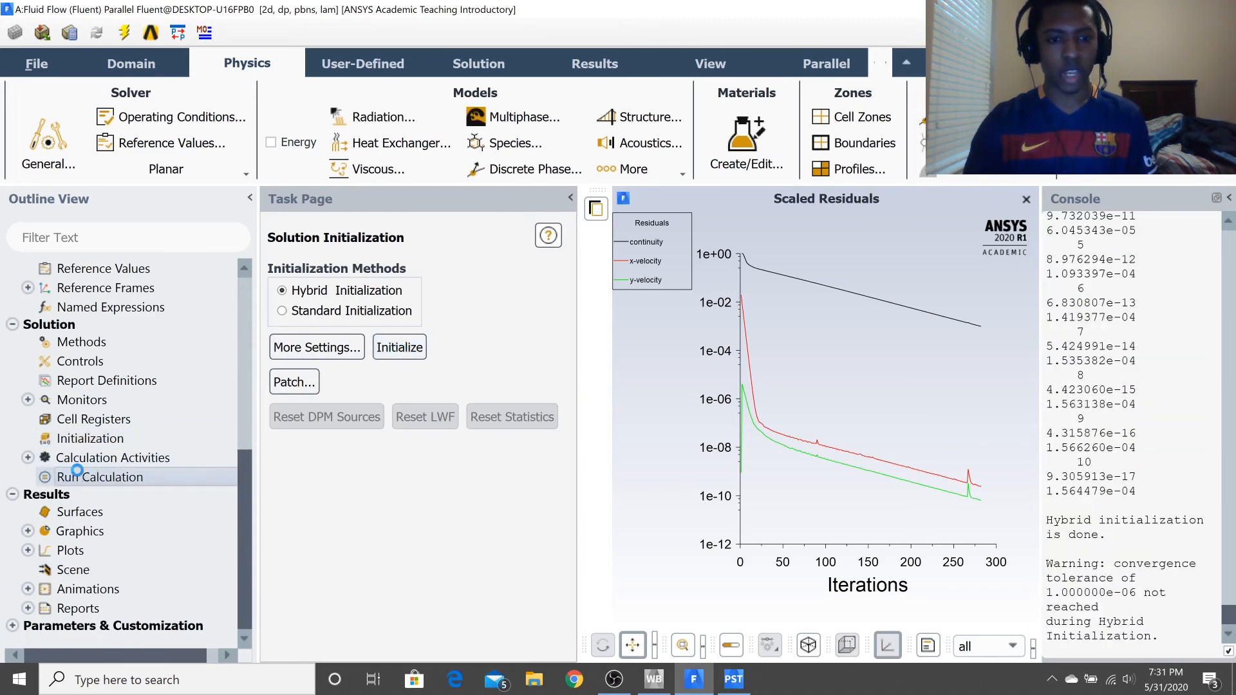
click(433, 601)
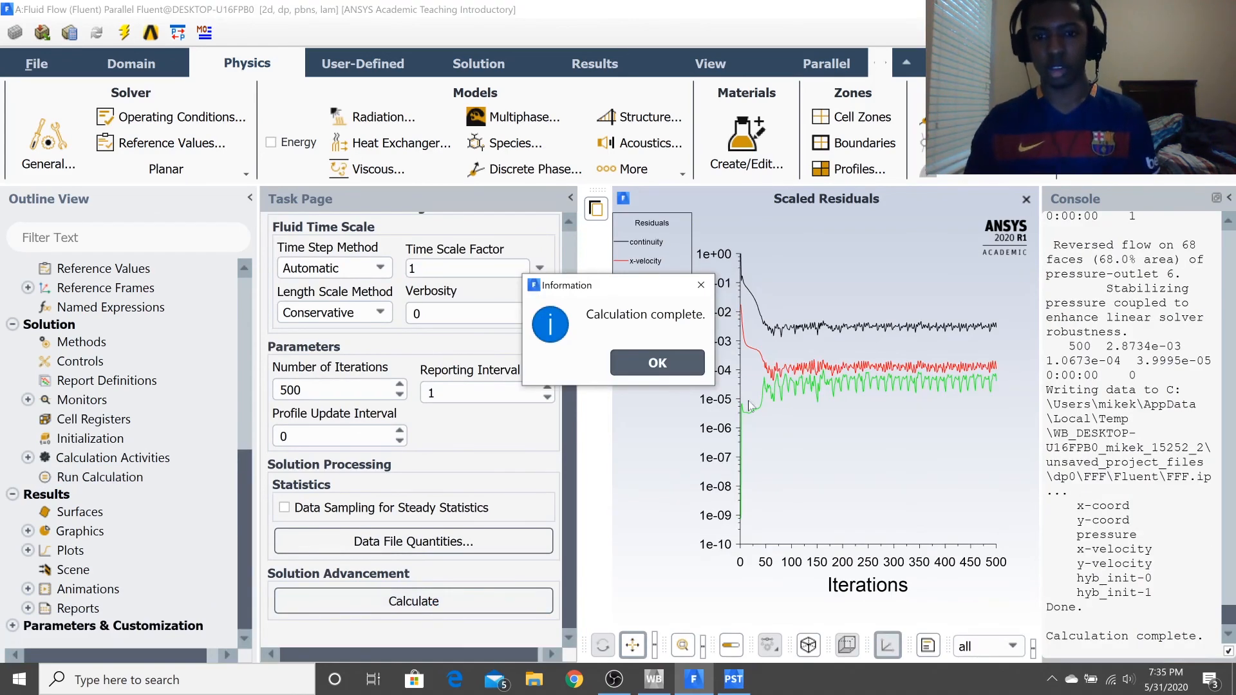
click(679, 365)
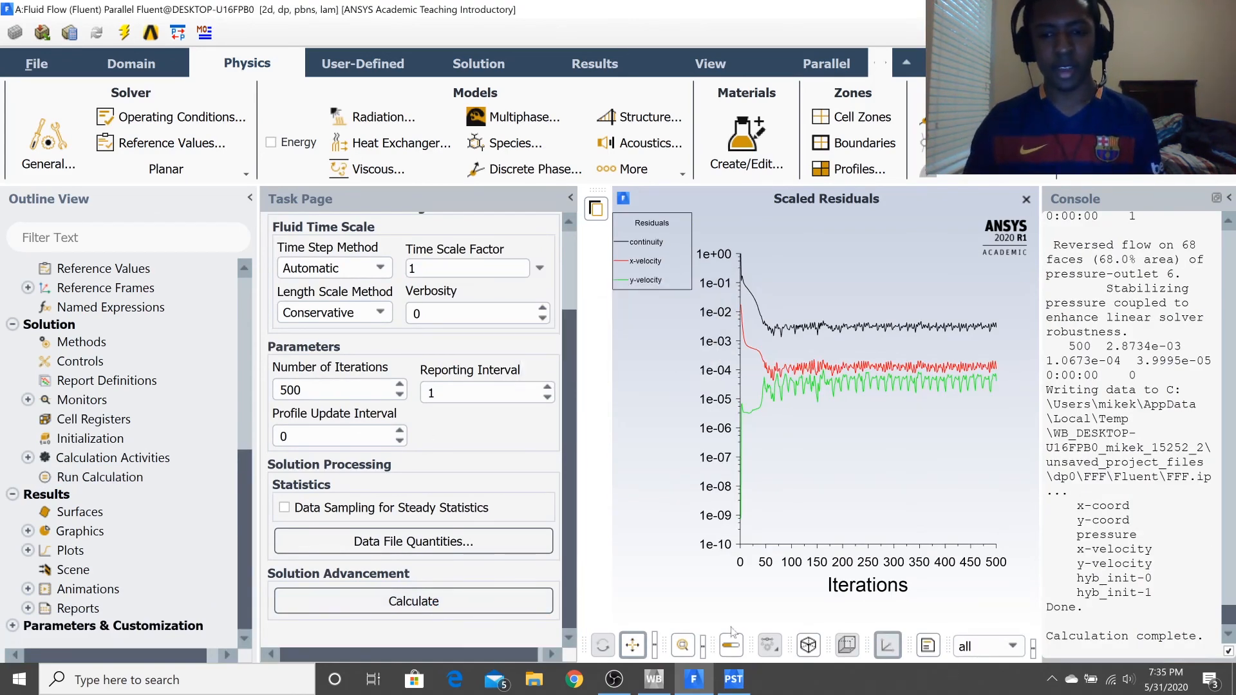
Switch to CFD-Post, refresh the simulation with the new upstream data and view the Velocity u contour.
click(722, 683)
click(606, 372)
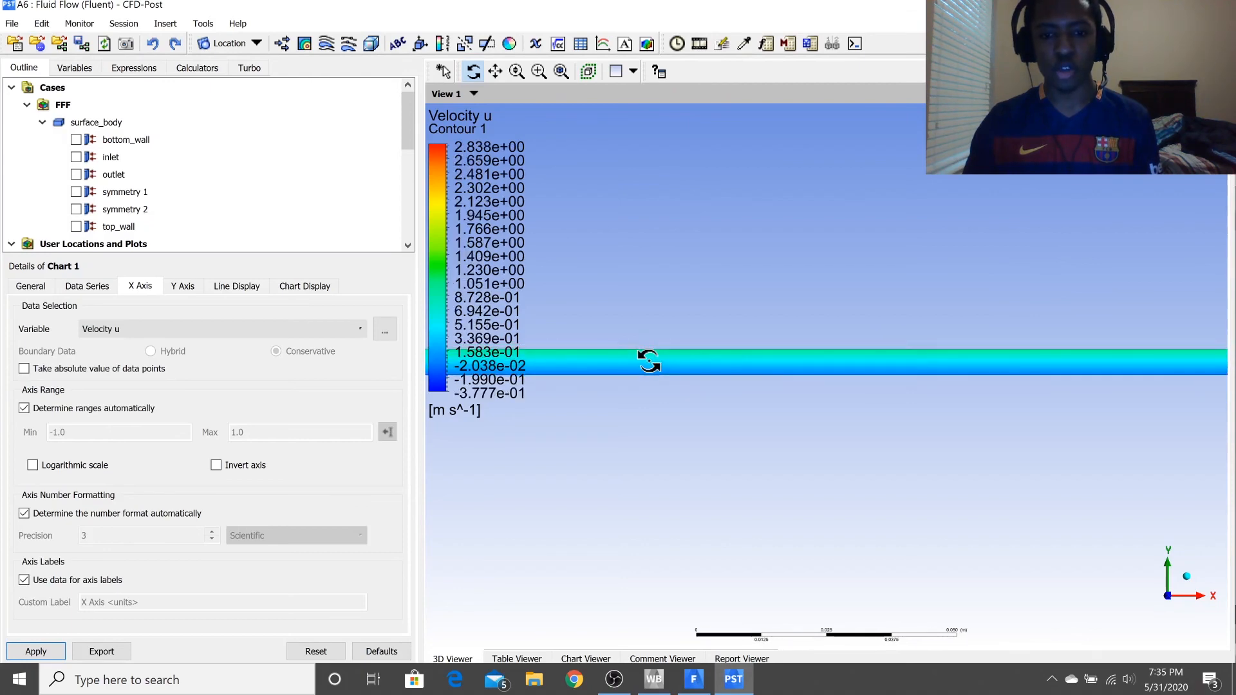
Return to Fluent and set the viscosity of the air material to 0.00005 kg/m-s.
click(693, 679)
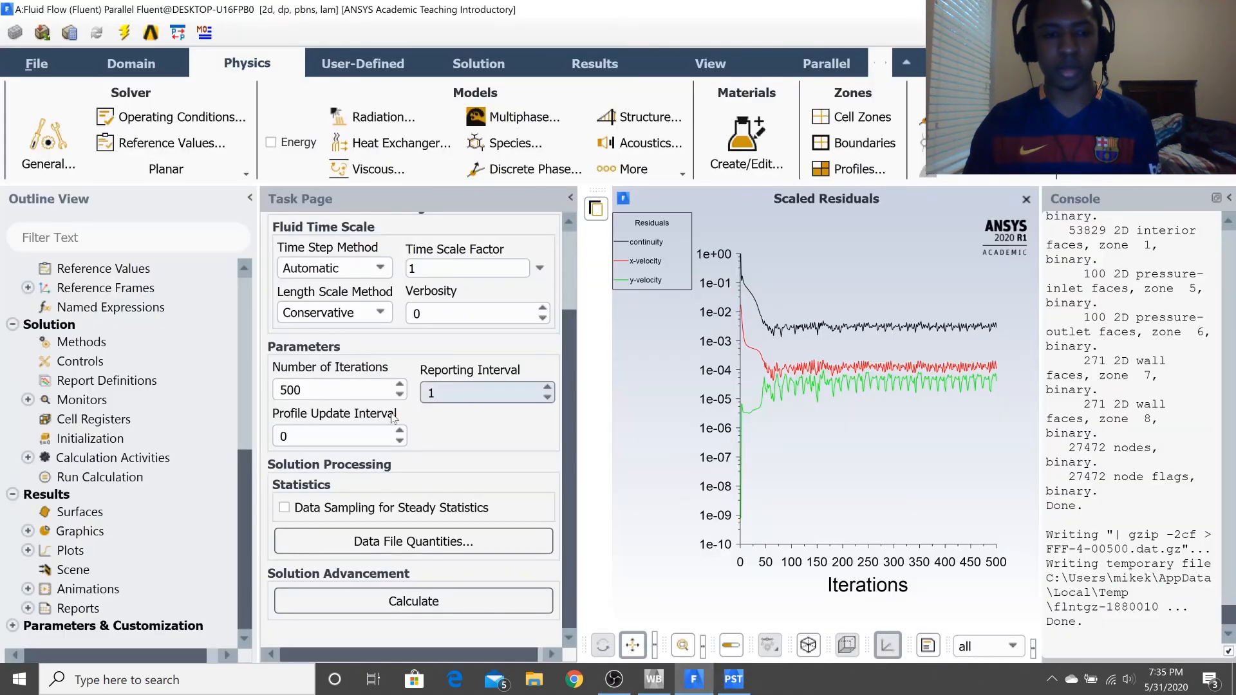
scroll(157, 503, up, 5)
scroll(157, 504, up, 2)
double_click(80, 361)
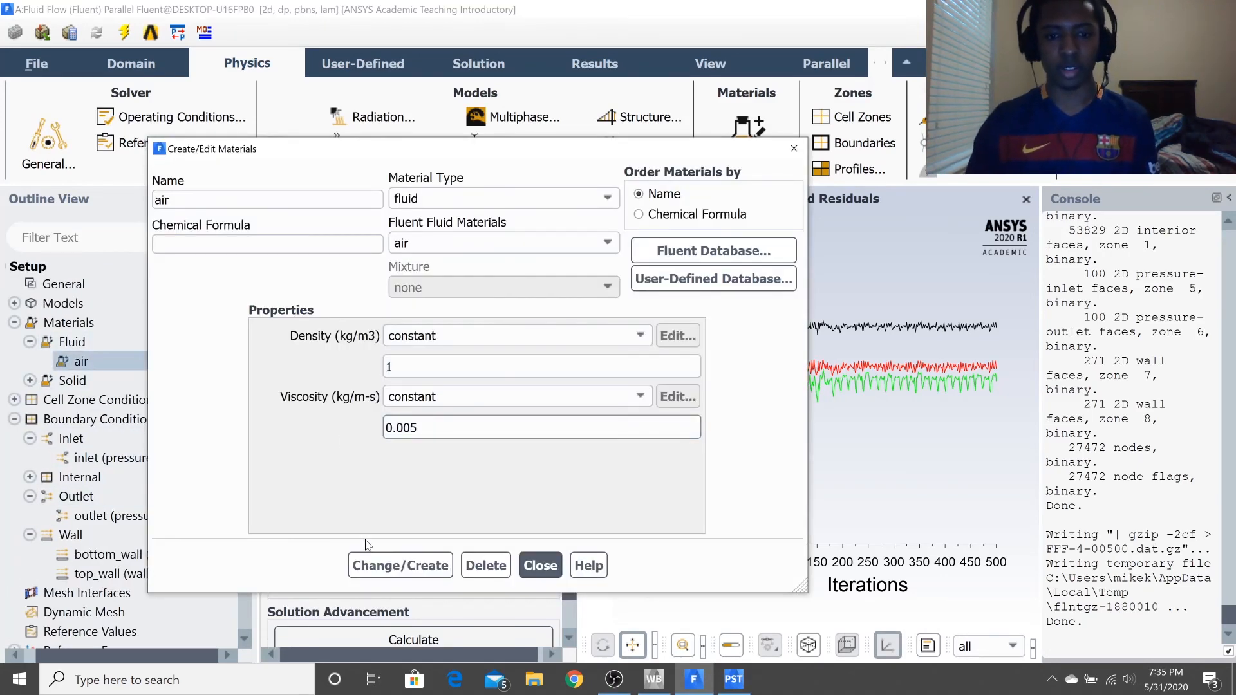
text(00)
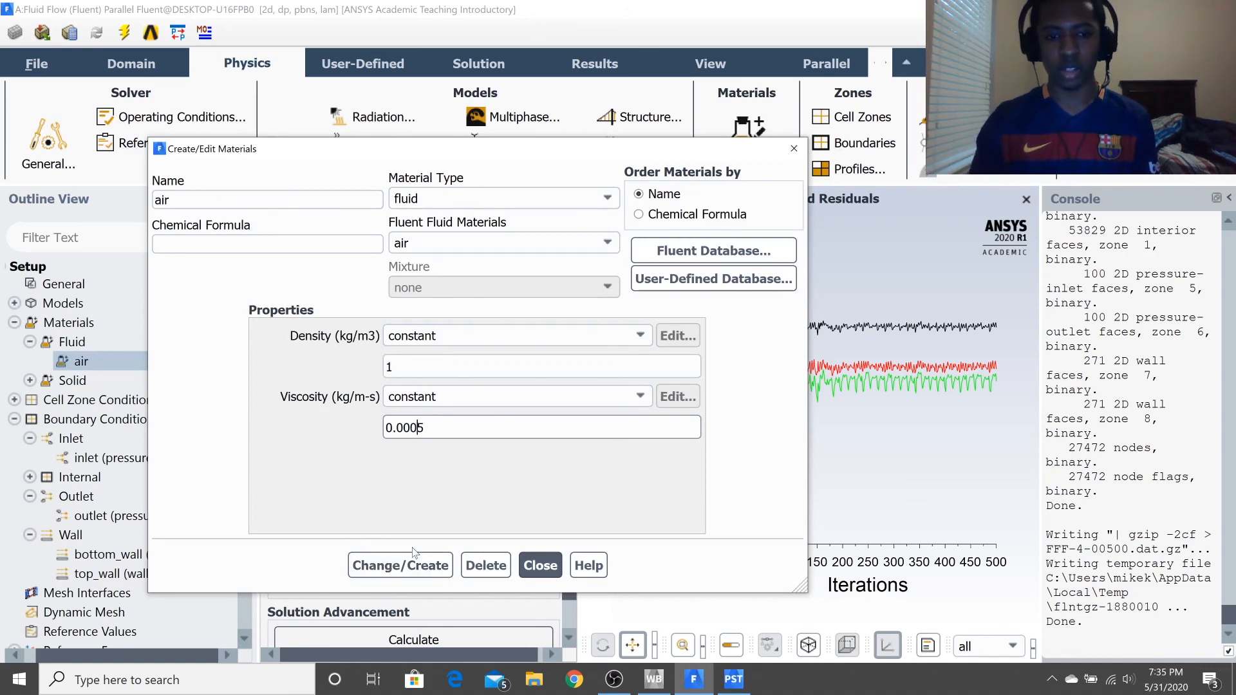
click(396, 571)
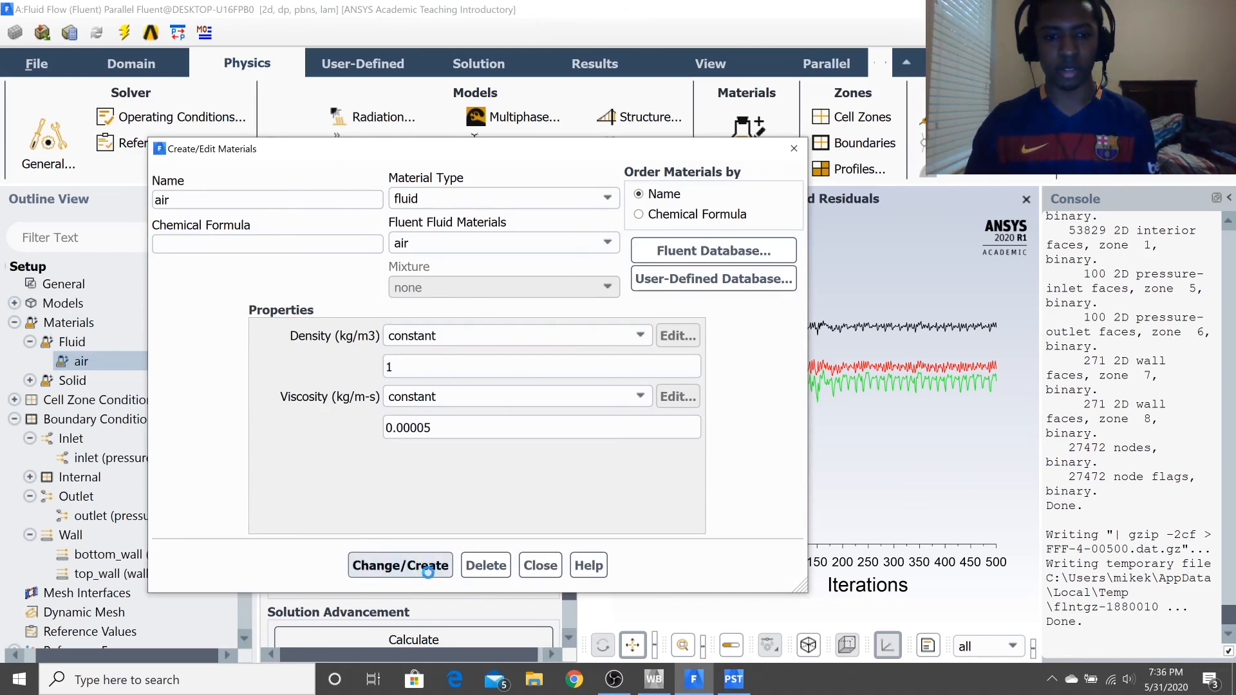
click(540, 564)
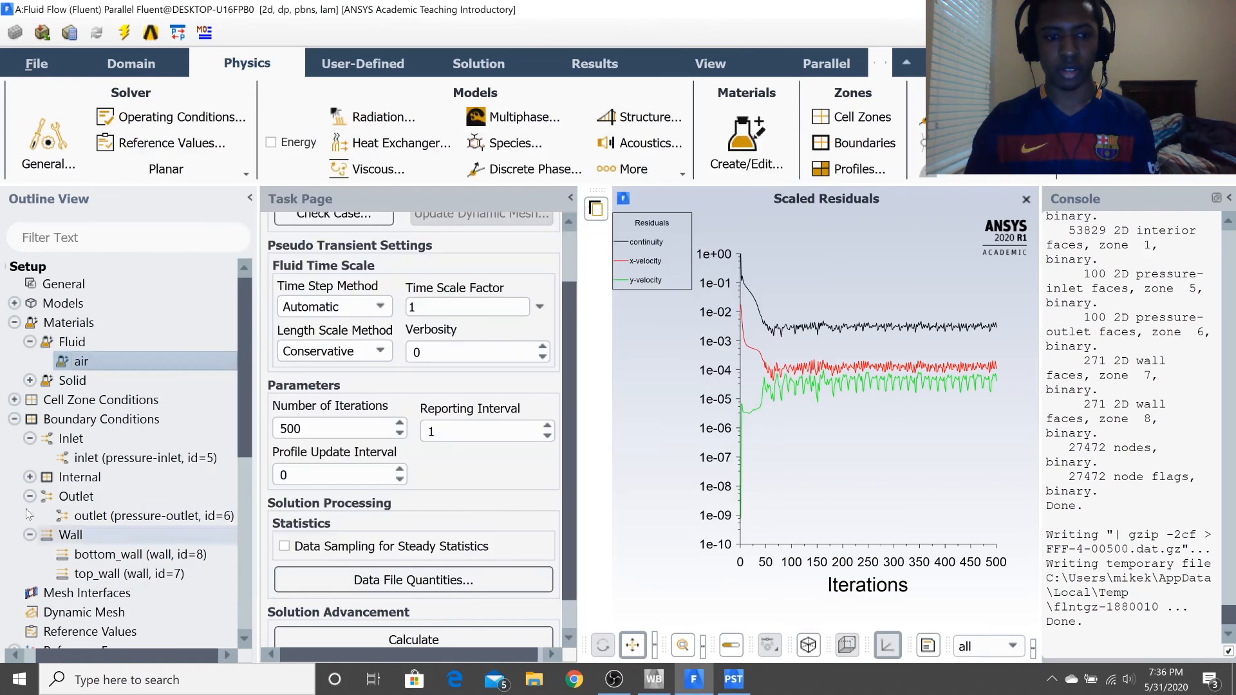
Reinitialize the solution with hybrid initialization and rerun the calculation of up to 500 iterations with the lower viscosity.
scroll(77, 575, down, 10)
click(108, 440)
click(406, 361)
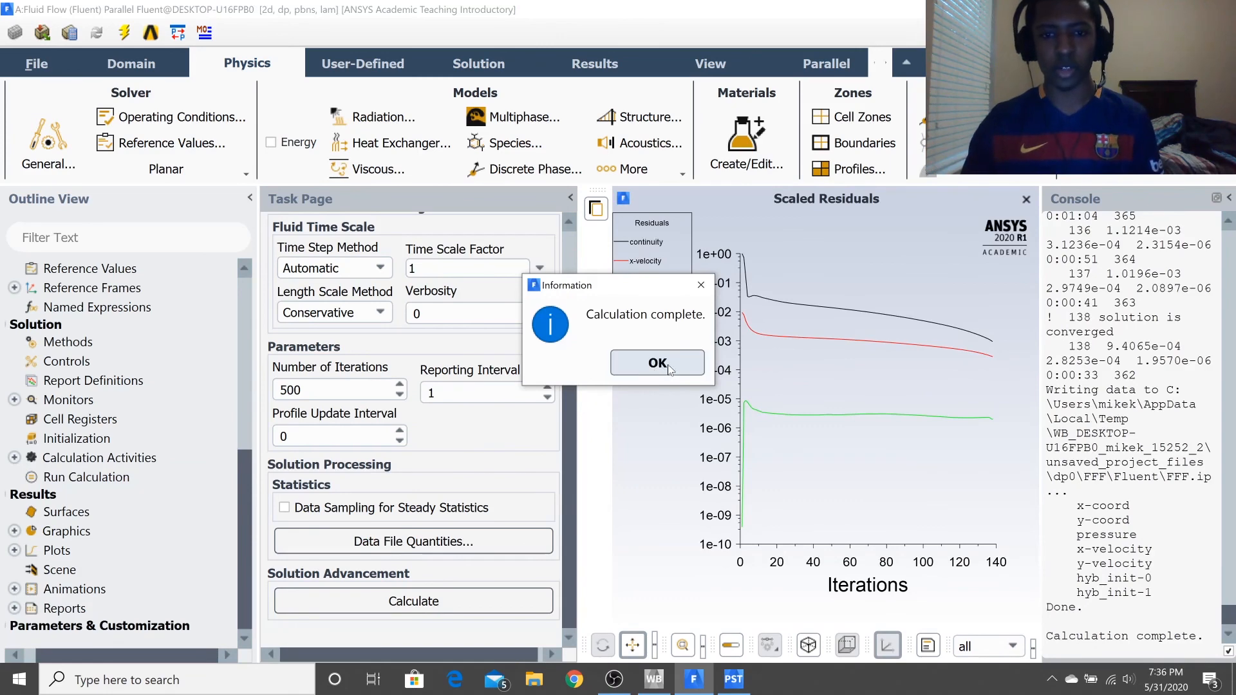
click(657, 363)
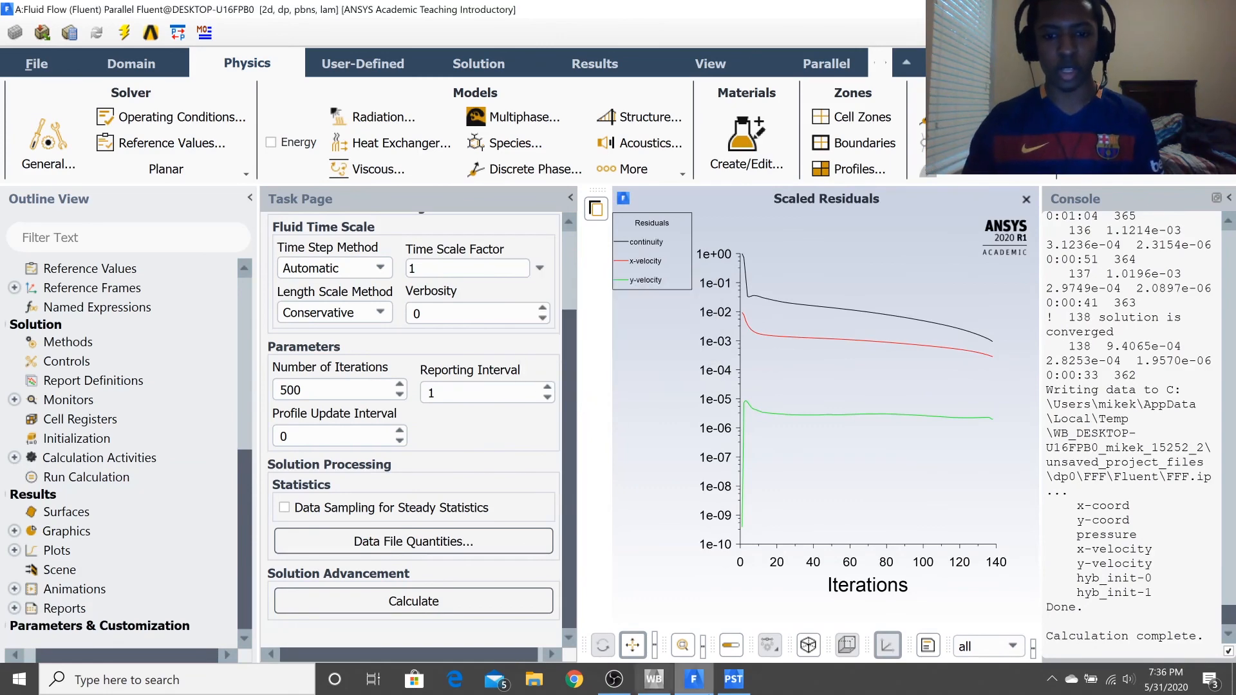
Switch to CFD-Post, refresh it with the new results and compare the Velocity u contour with the midpoint and end profile chart.
click(734, 679)
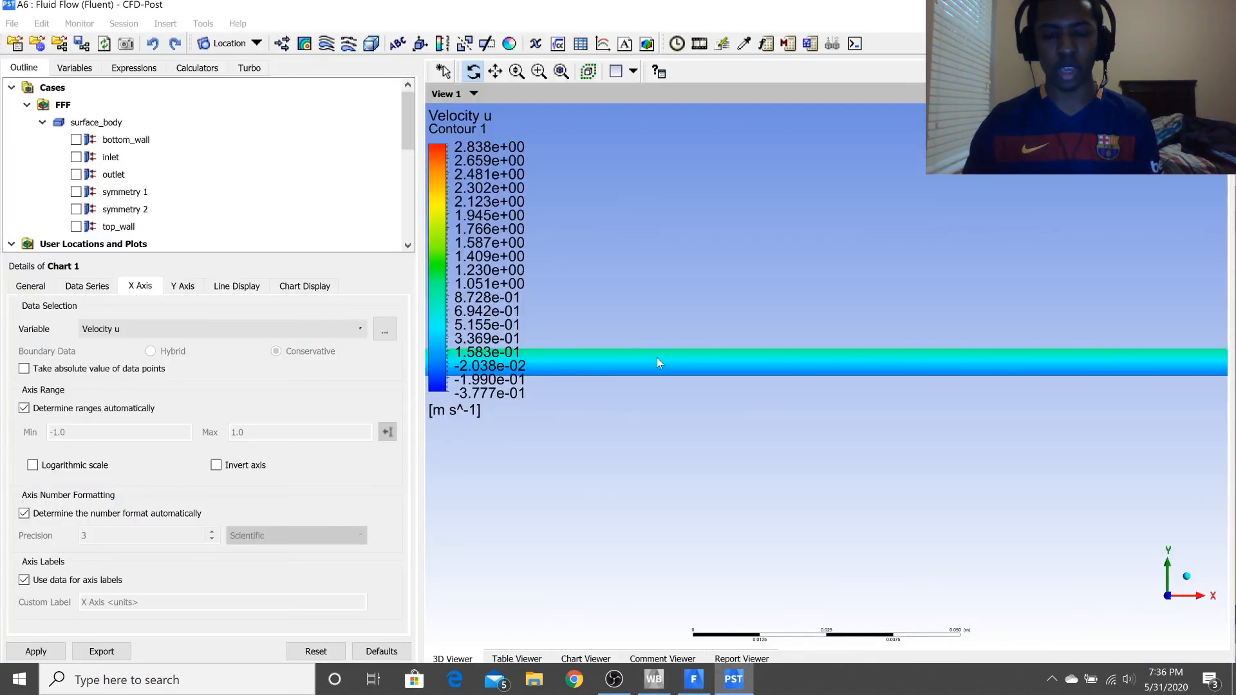
click(614, 372)
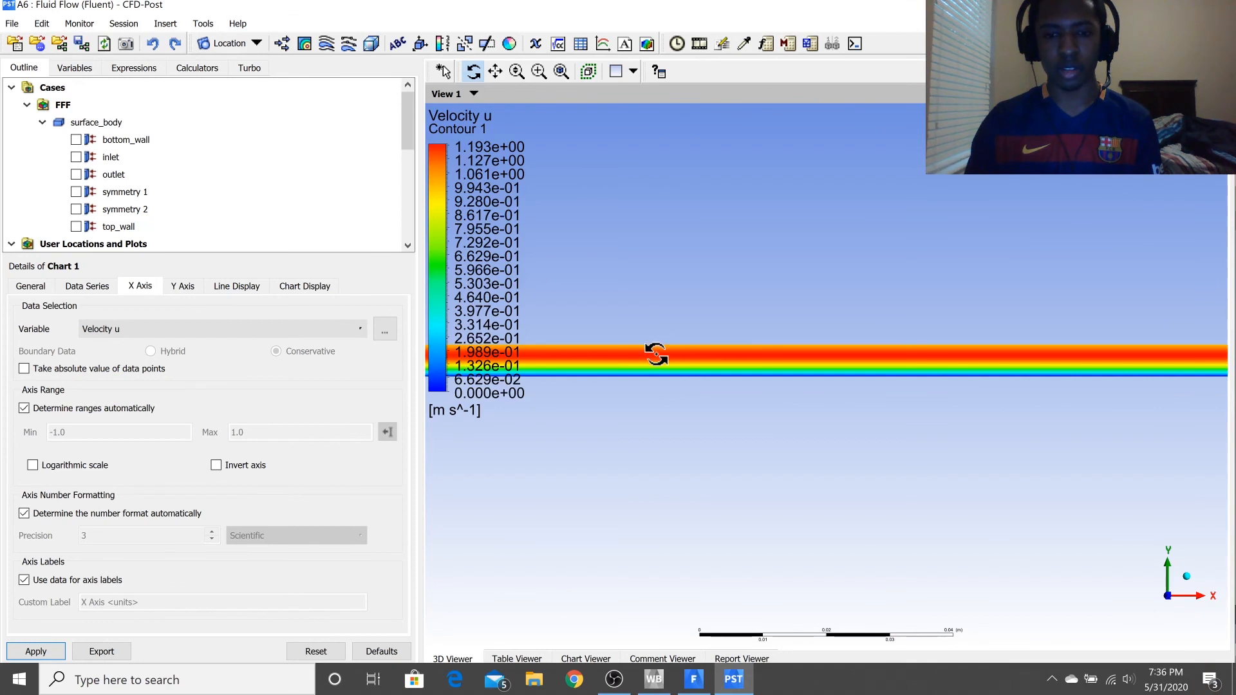
scroll(656, 354, down, 1)
scroll(718, 359, down, 4)
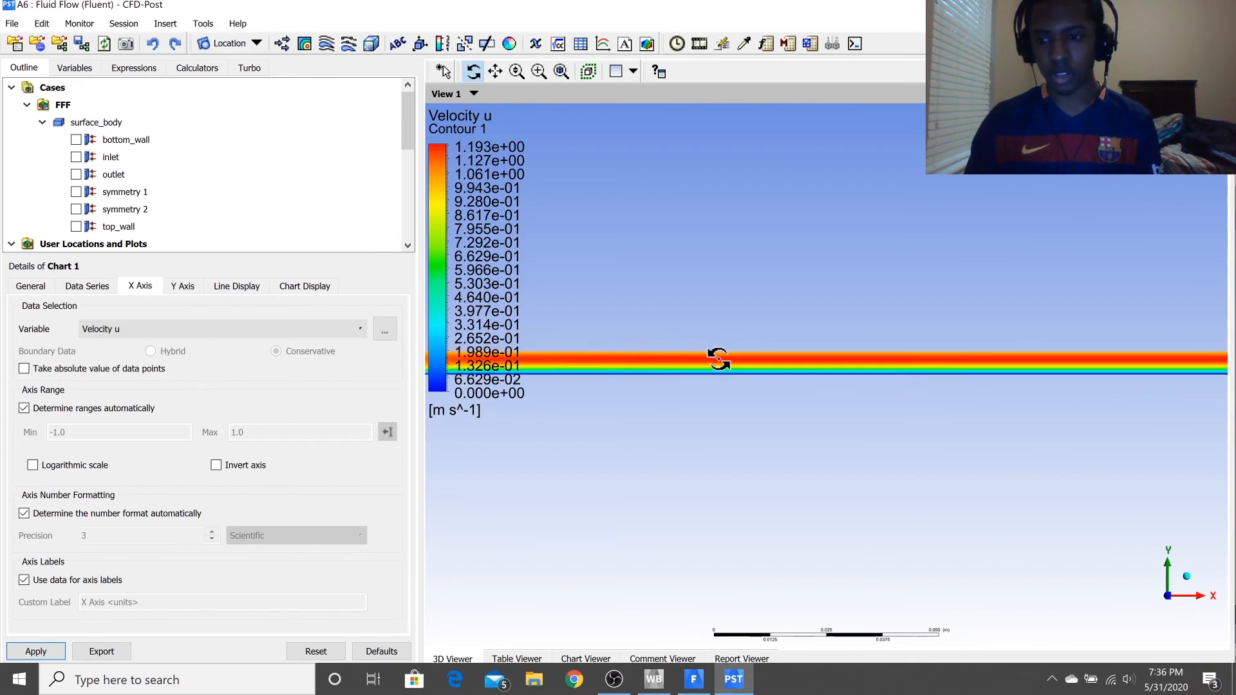
scroll(718, 362, up, 1)
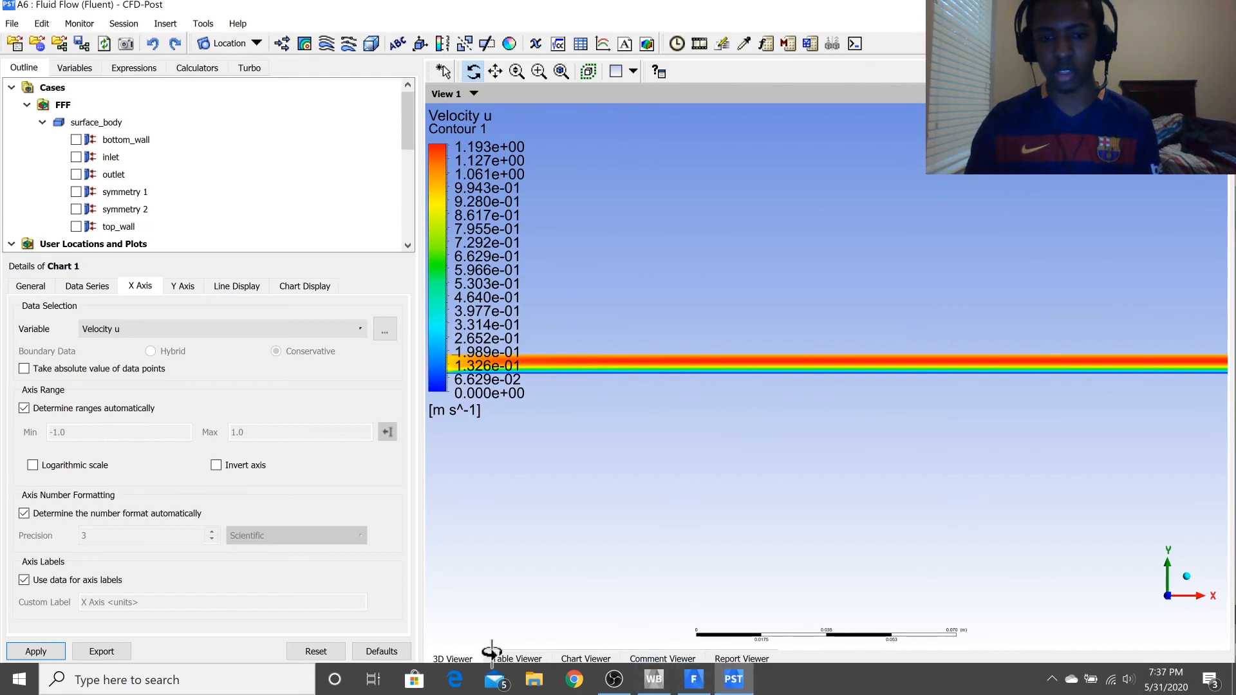
click(570, 658)
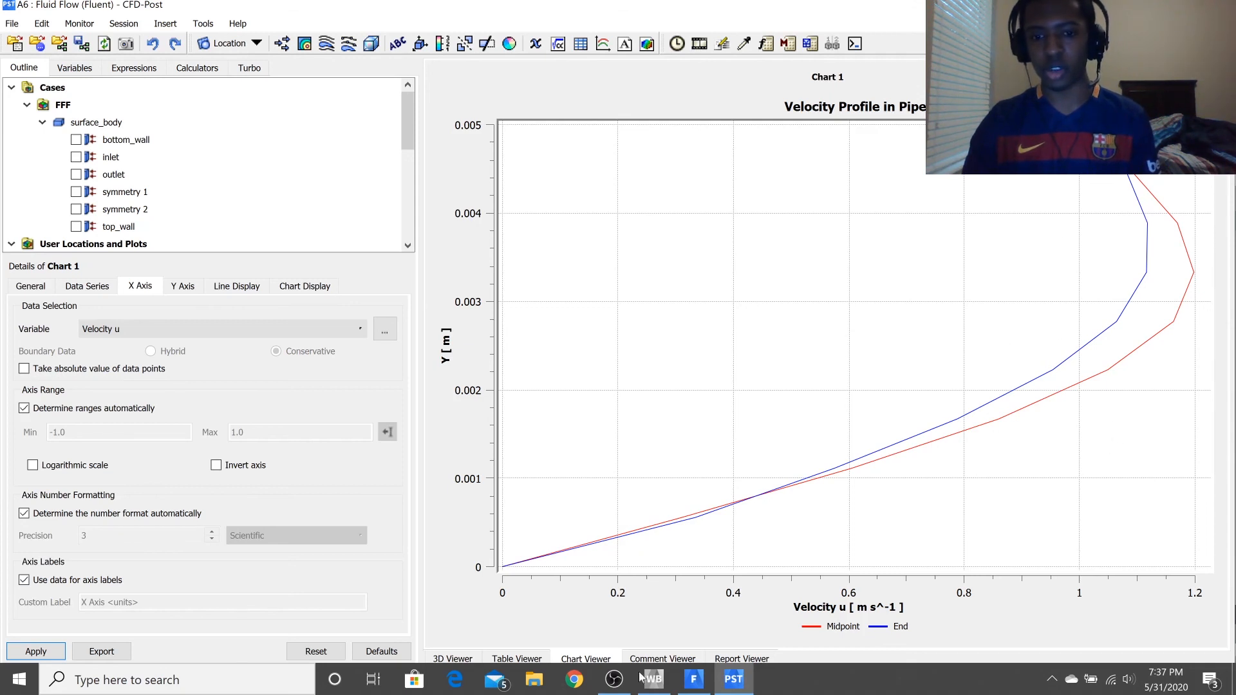
click(451, 659)
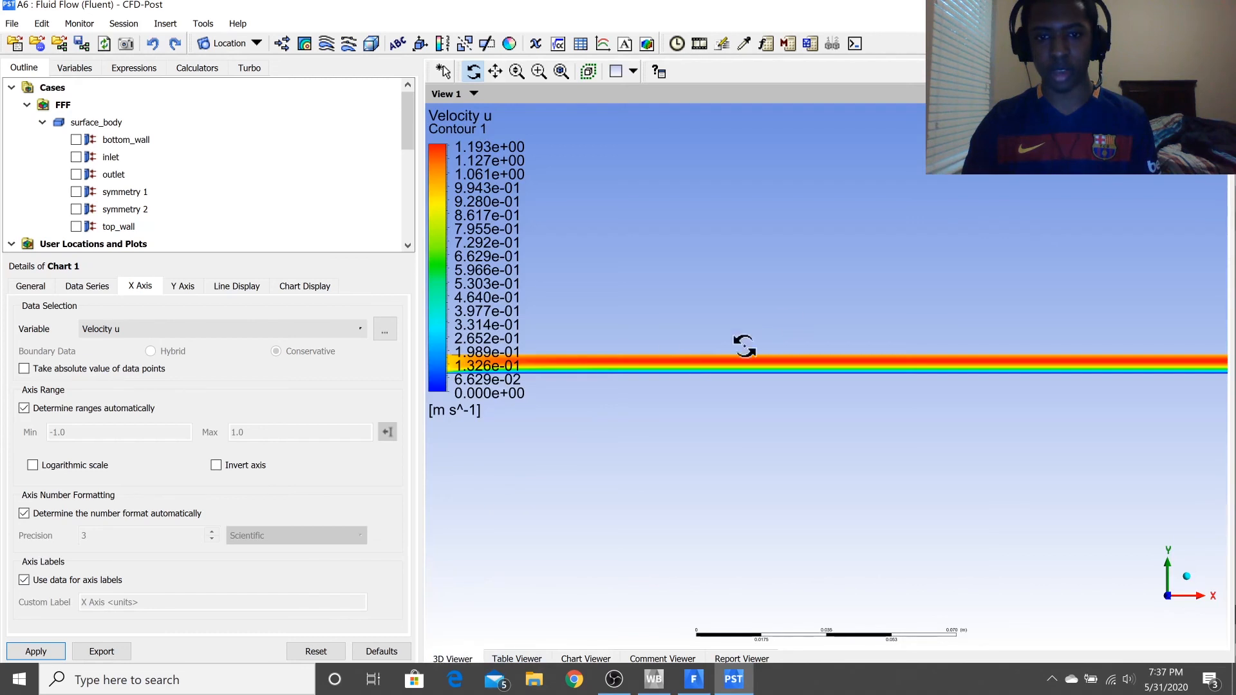